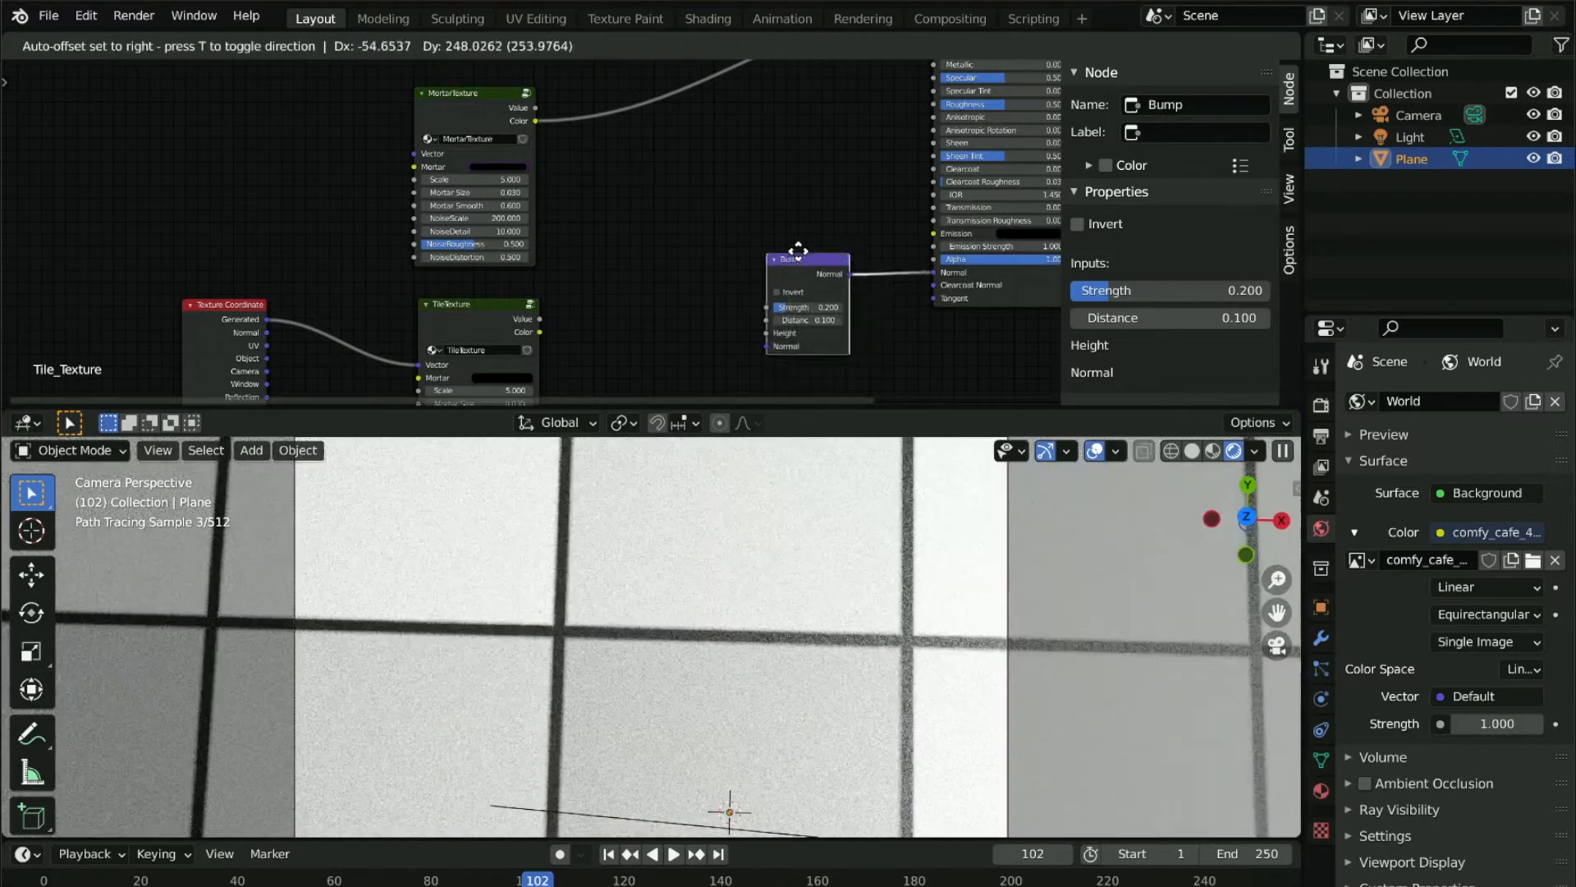
{"action": "left_click_drag", "start_coordinate": [537, 111], "coordinate": [764, 320]}
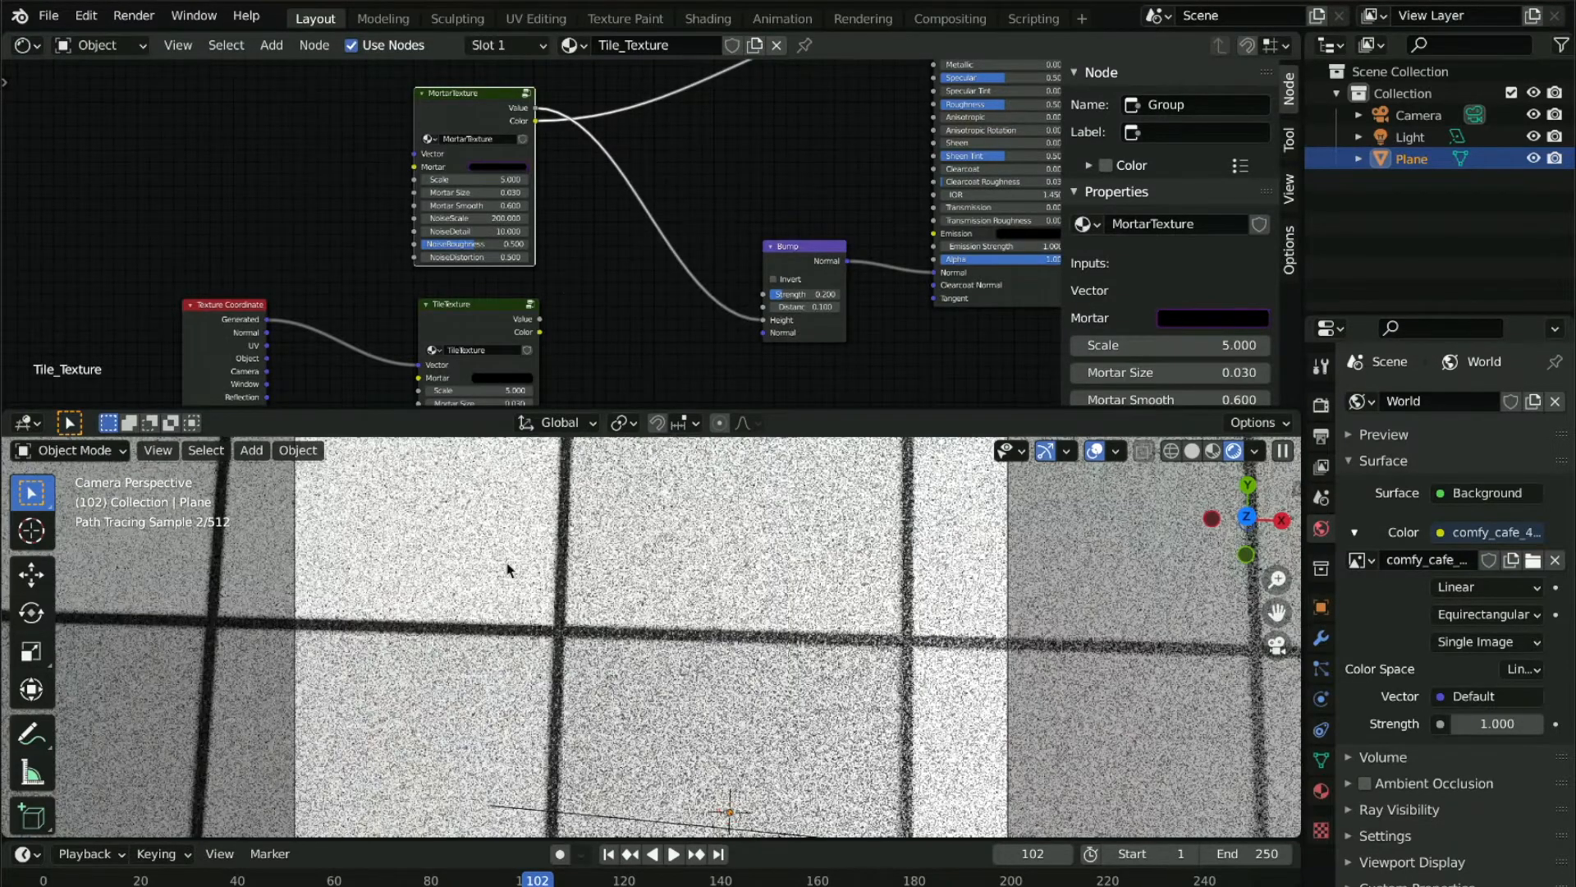
{"action": "left_click_drag", "start_coordinate": [793, 260], "coordinate": [802, 262]}
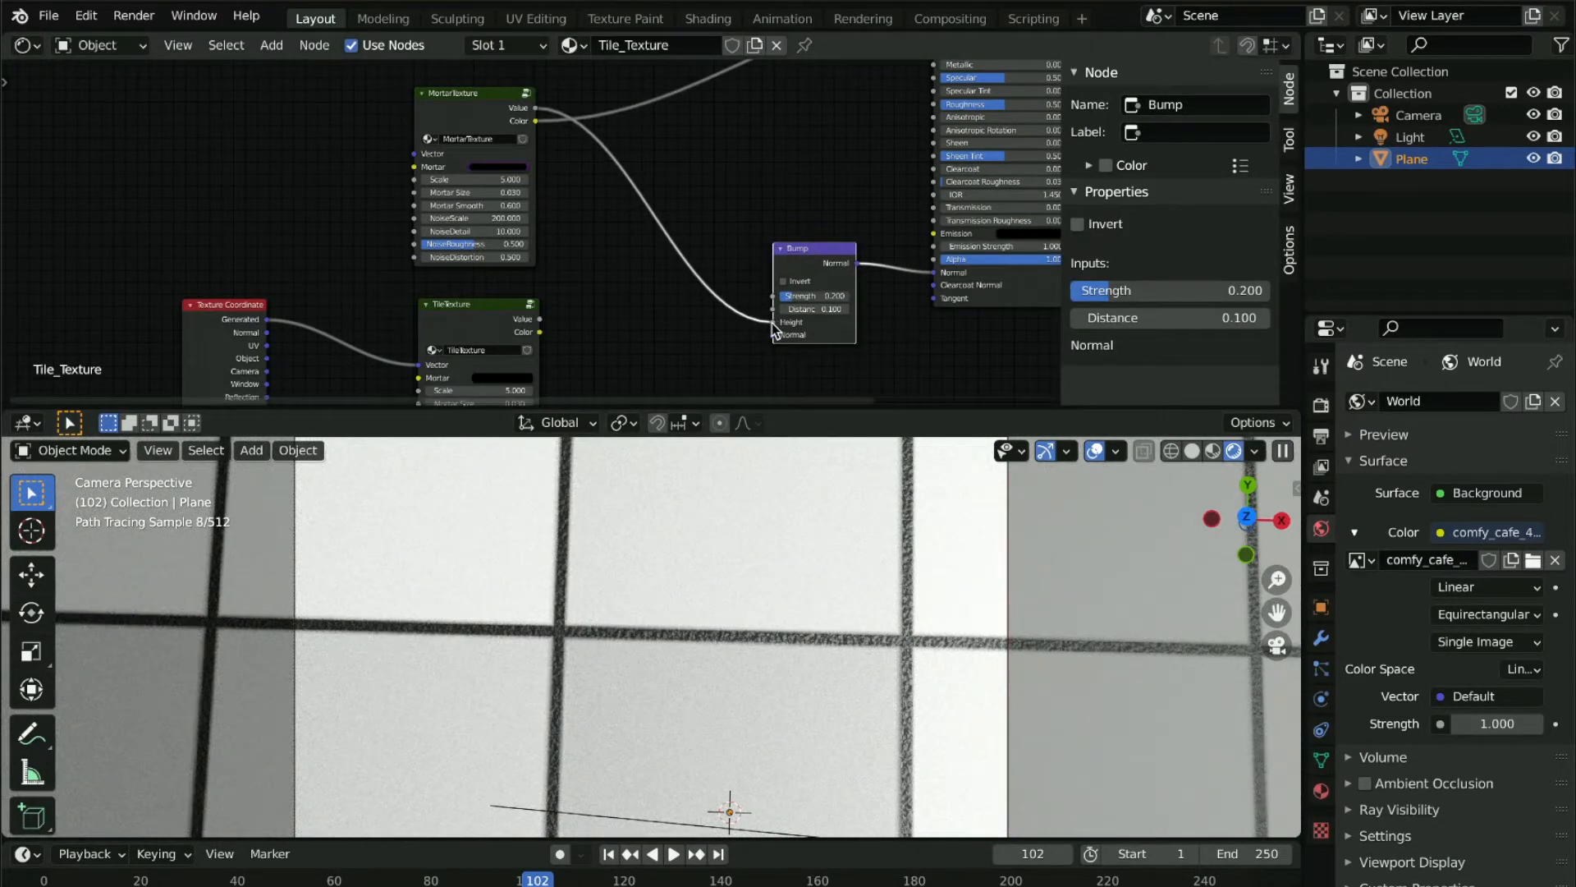
{"action": "left_click_drag", "start_coordinate": [773, 322], "coordinate": [637, 204]}
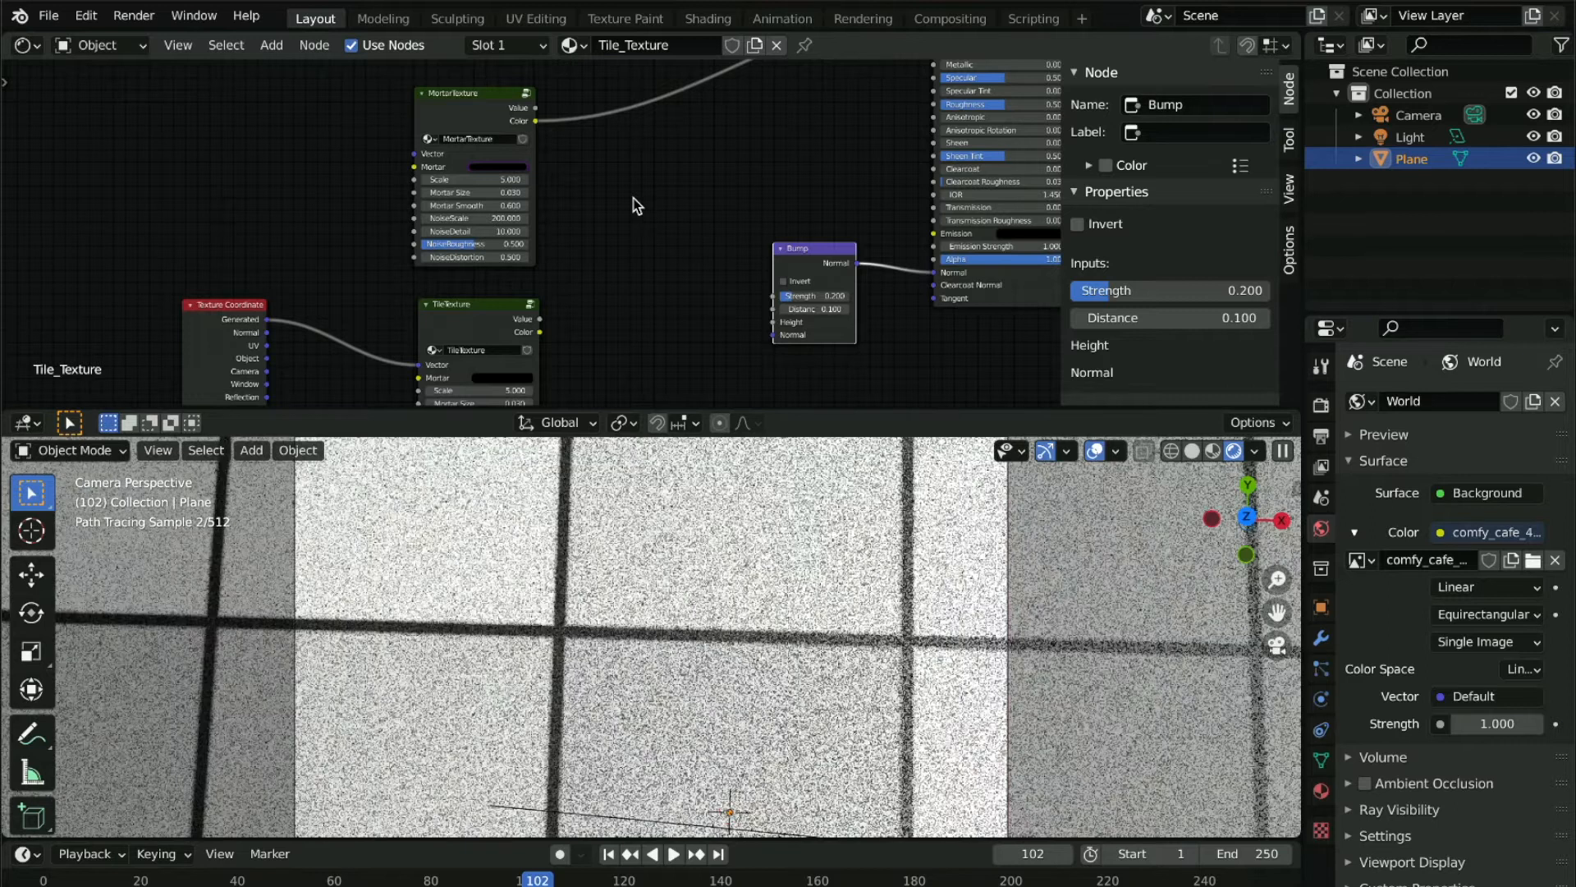
Open the TileTexture node group for editing and enlarge the node editor area
{"action": "left_click", "coordinate": [466, 304]}
{"action": "left_click_drag", "start_coordinate": [630, 252], "coordinate": [703, 158]}
{"action": "left_click", "coordinate": [475, 312]}
{"action": "left_click_drag", "start_coordinate": [663, 275], "coordinate": [752, 204]}
{"action": "middle_click_drag", "start_coordinate": [647, 271], "coordinate": [821, 141]}
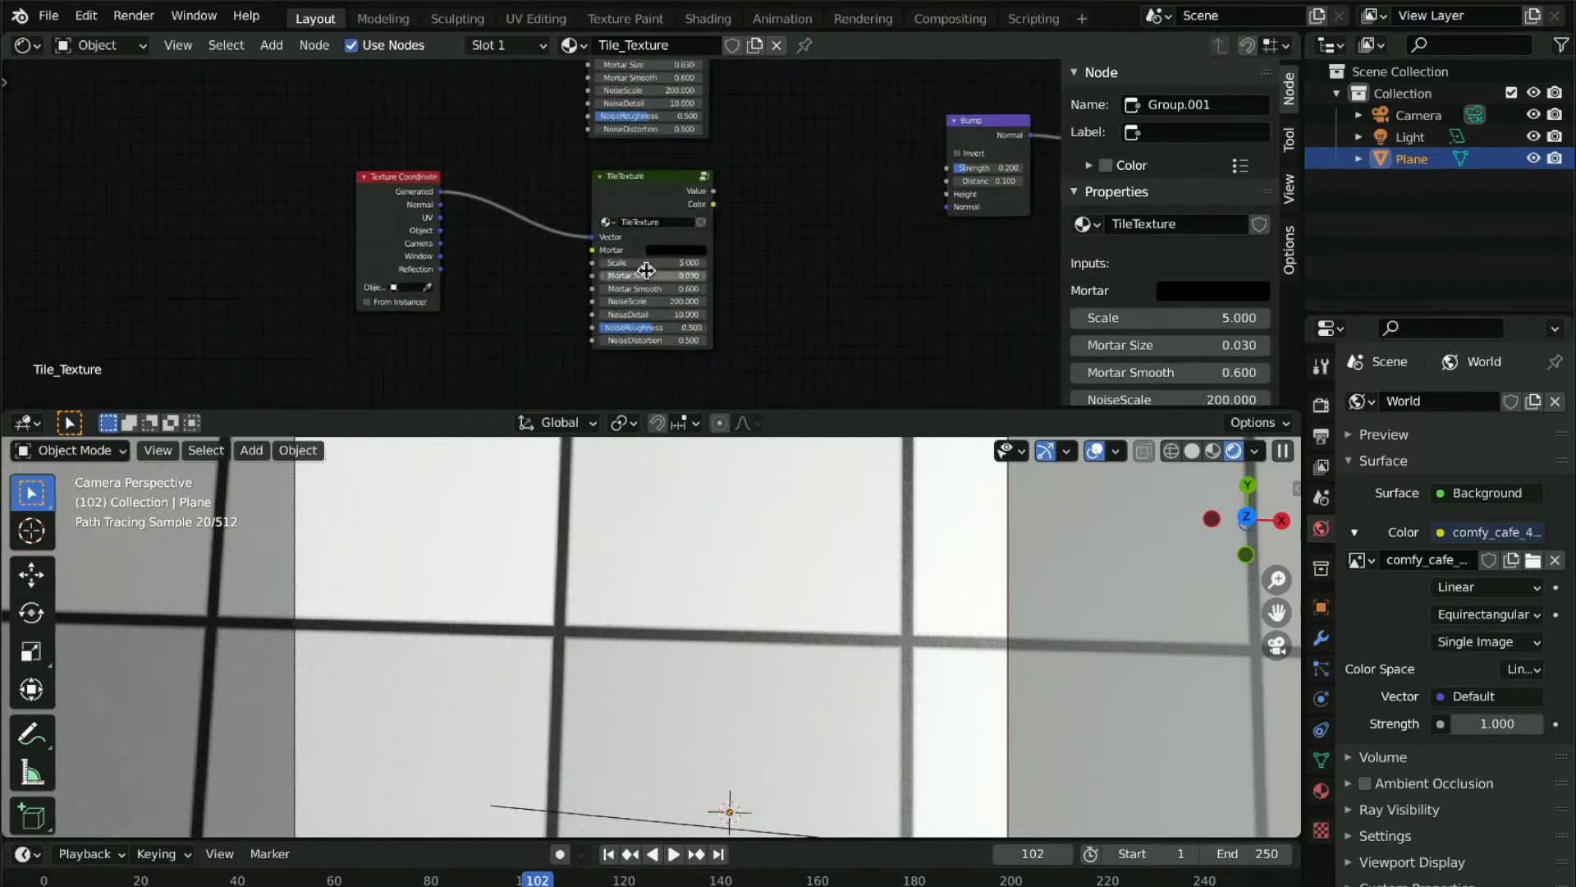
{"action": "left_click", "coordinate": [662, 181]}
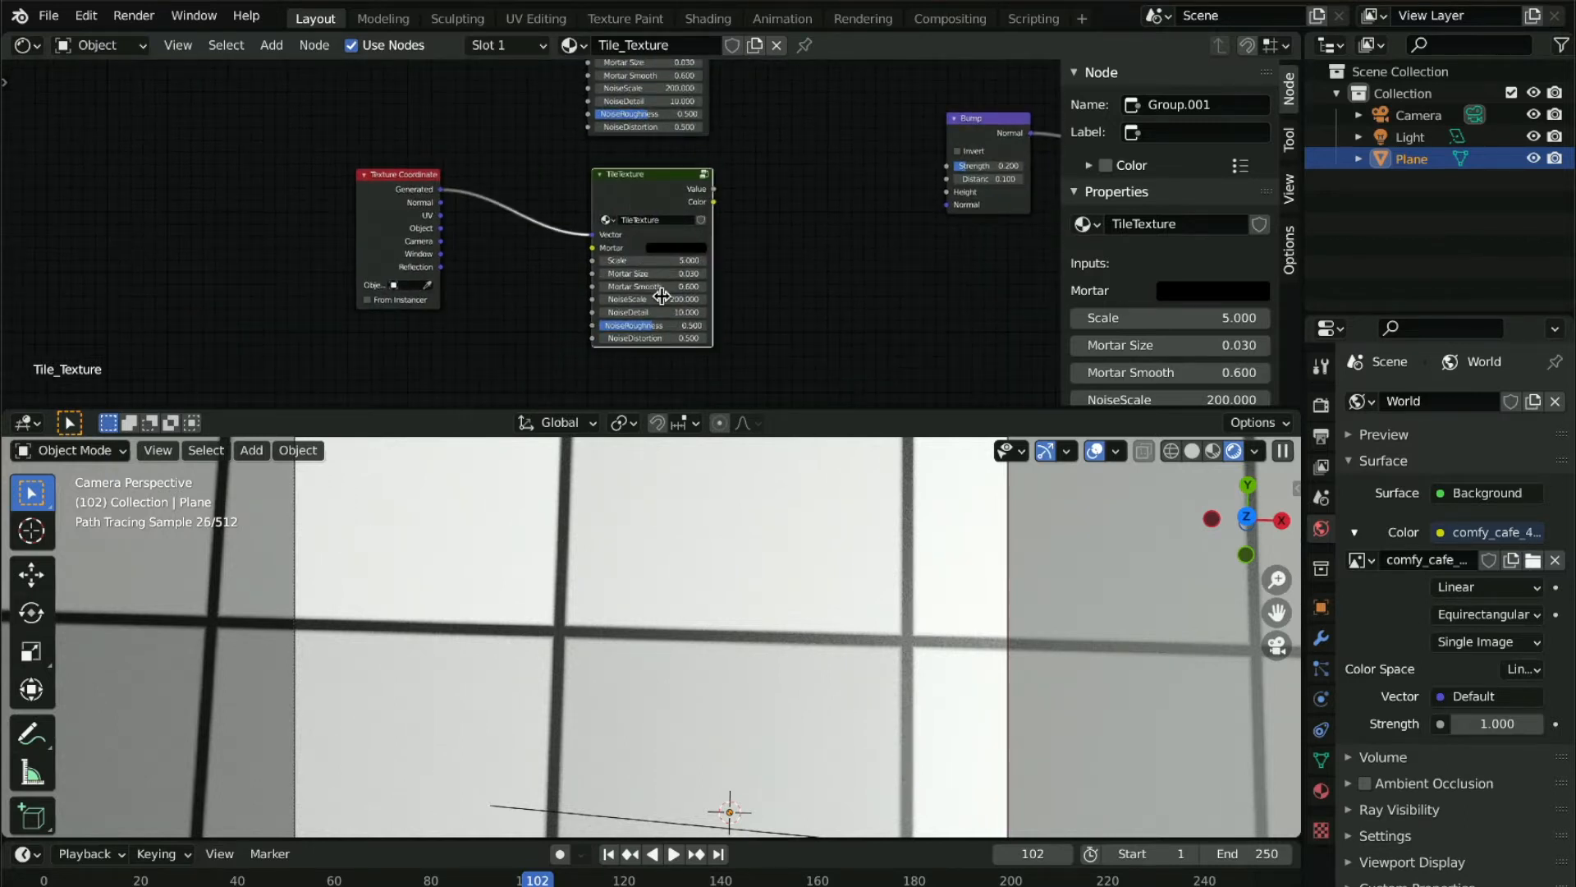
{"action": "key", "text": "Tab"}
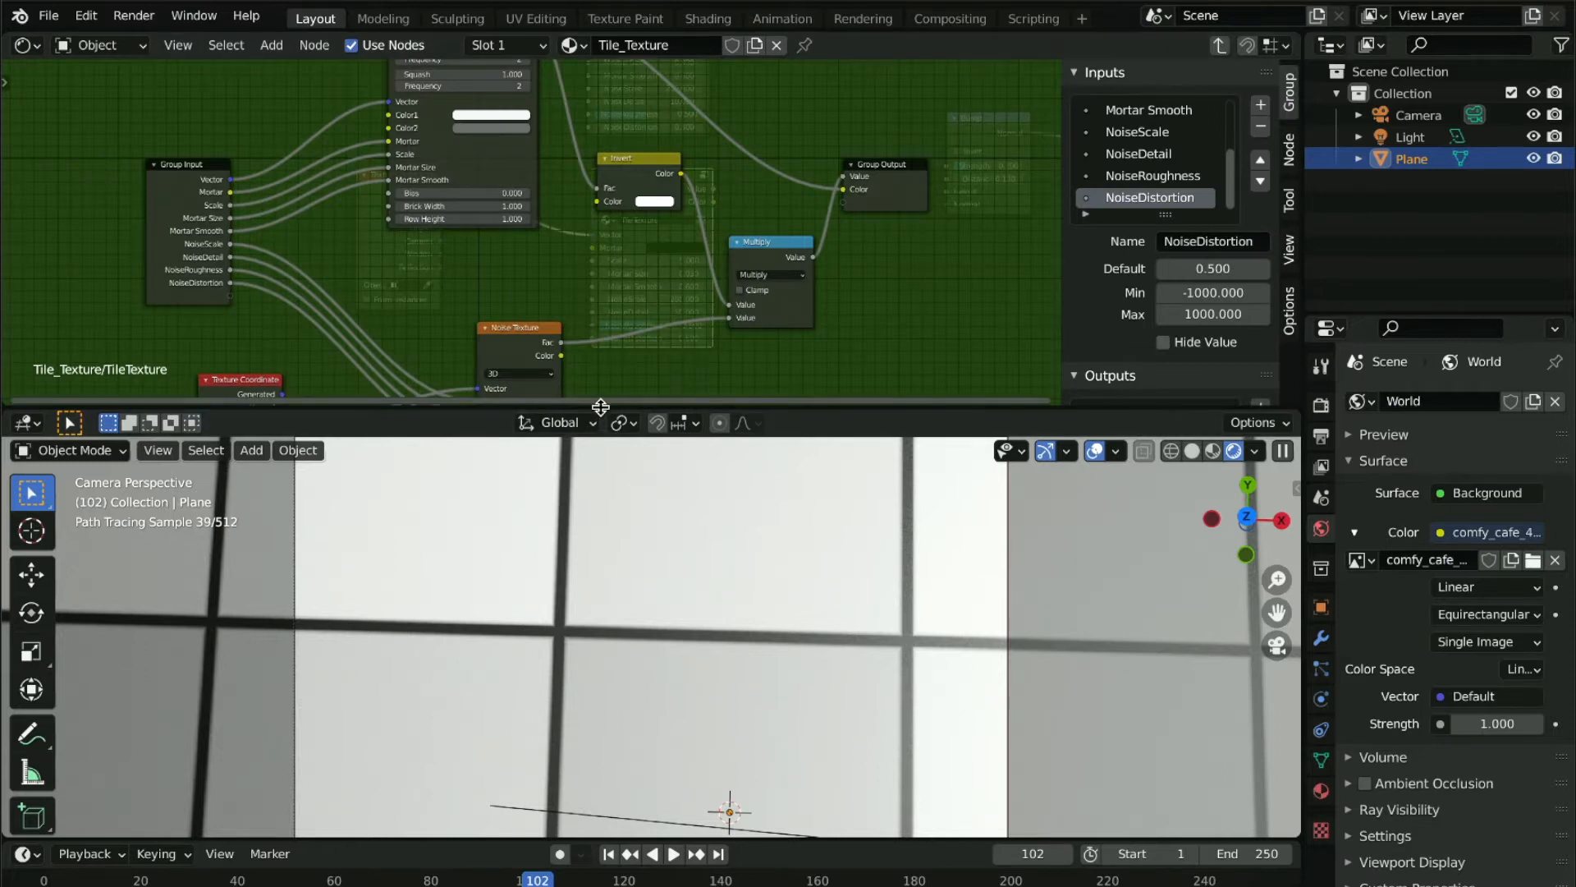
{"action": "left_click_drag", "start_coordinate": [603, 456], "coordinate": [613, 528]}
{"action": "scroll", "coordinate": [626, 269], "scroll_direction": "left", "scroll_amount": 4}
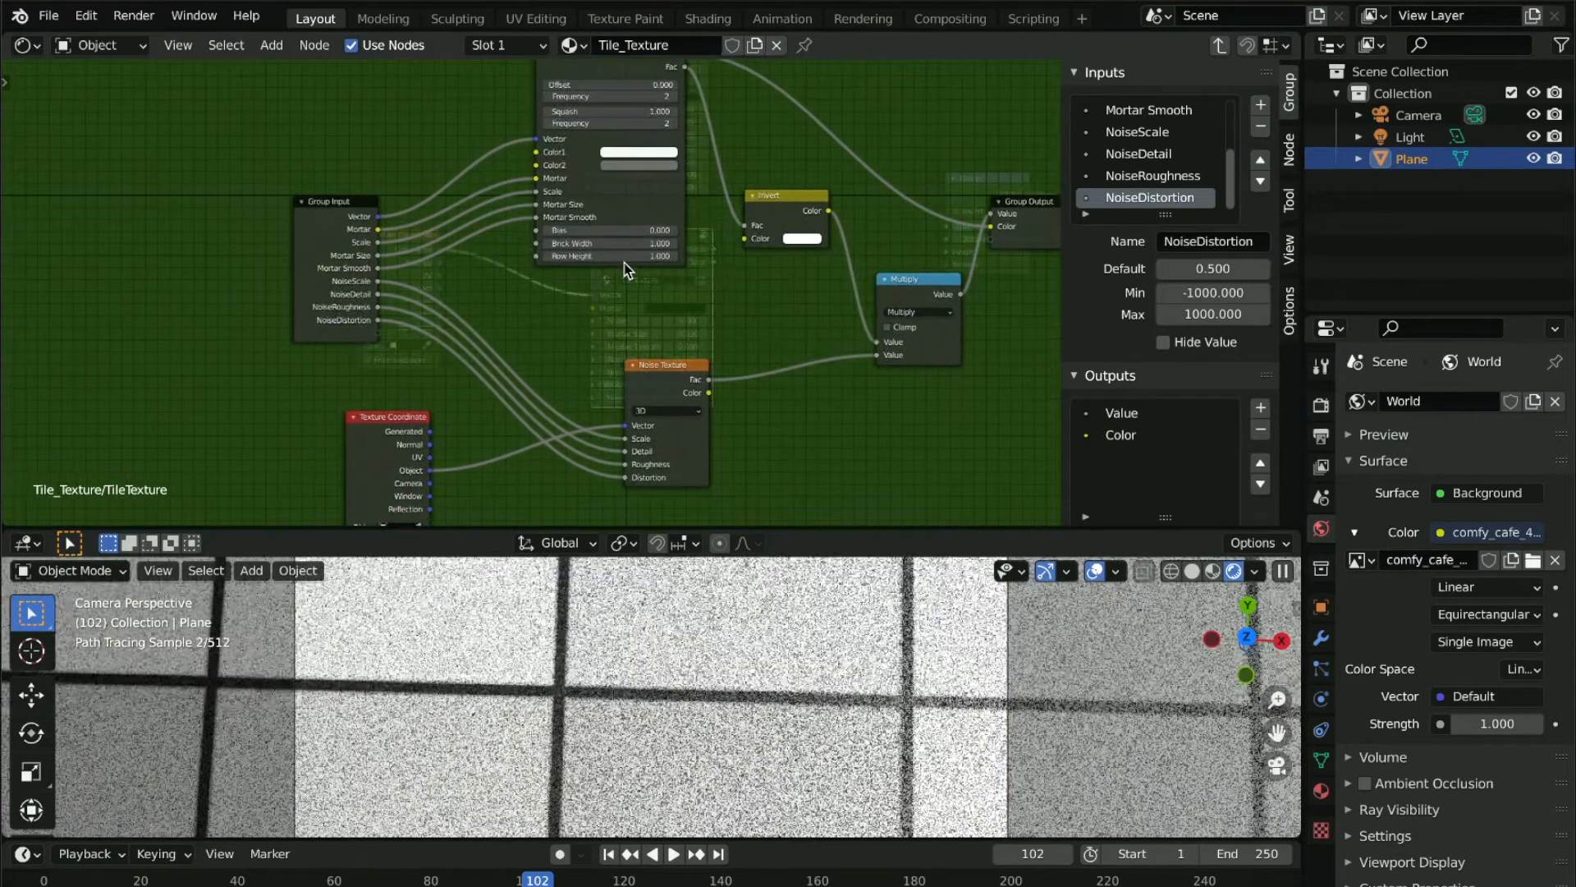
Delete the Noise Texture and Texture Coordinate nodes inside the TileTexture group
{"action": "scroll", "coordinate": [626, 269], "scroll_direction": "down", "scroll_amount": 3}
{"action": "scroll", "coordinate": [626, 269], "scroll_direction": "right", "scroll_amount": 2}
{"action": "left_click", "coordinate": [668, 278]}
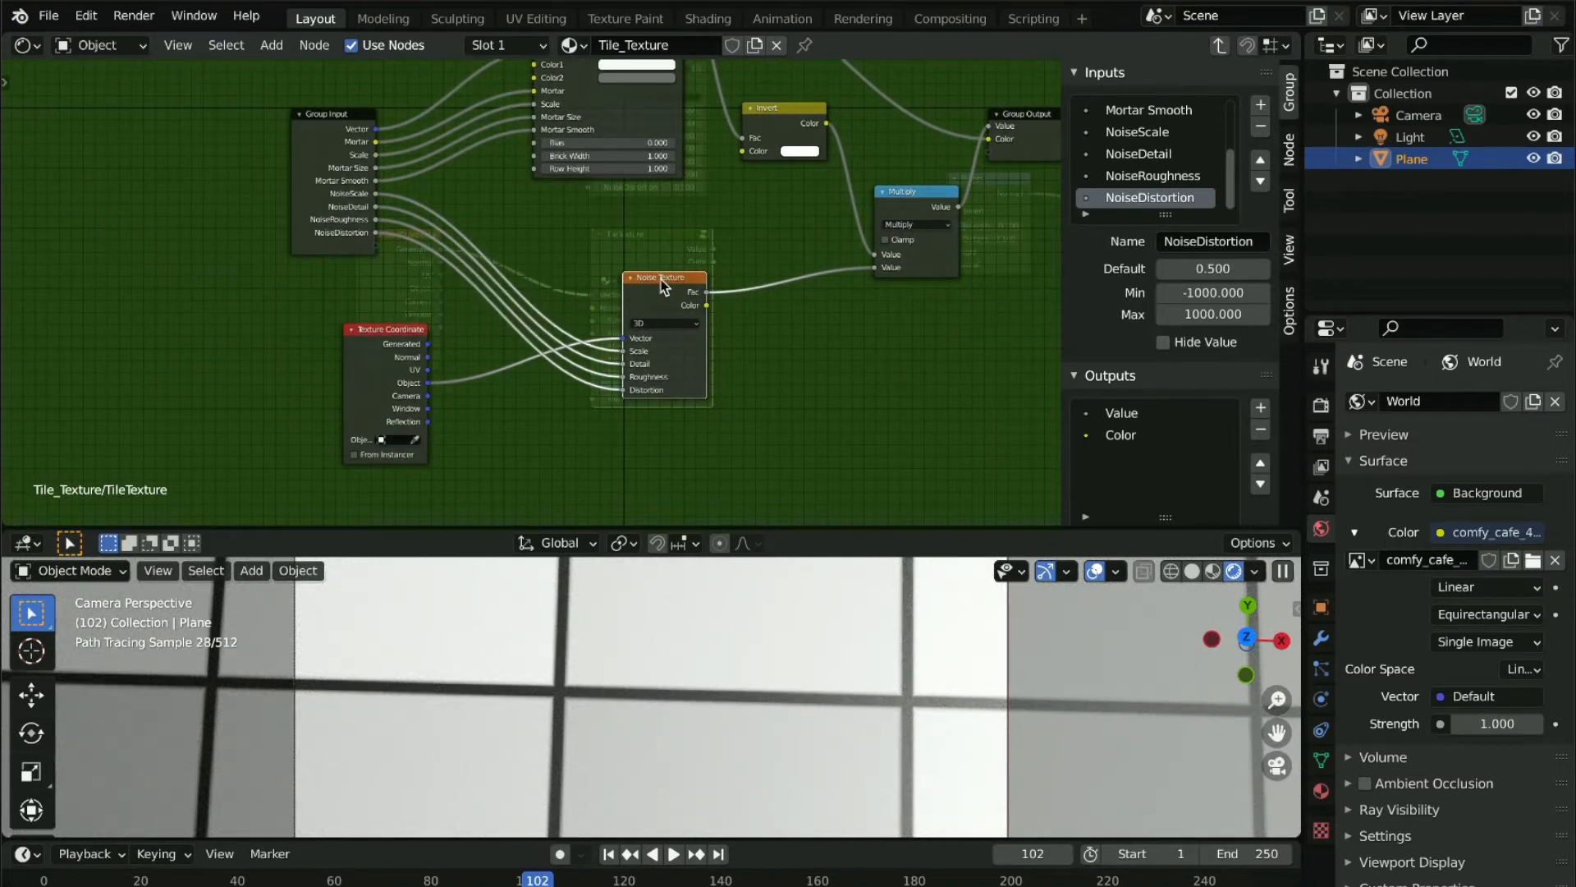
{"action": "key", "text": "x"}
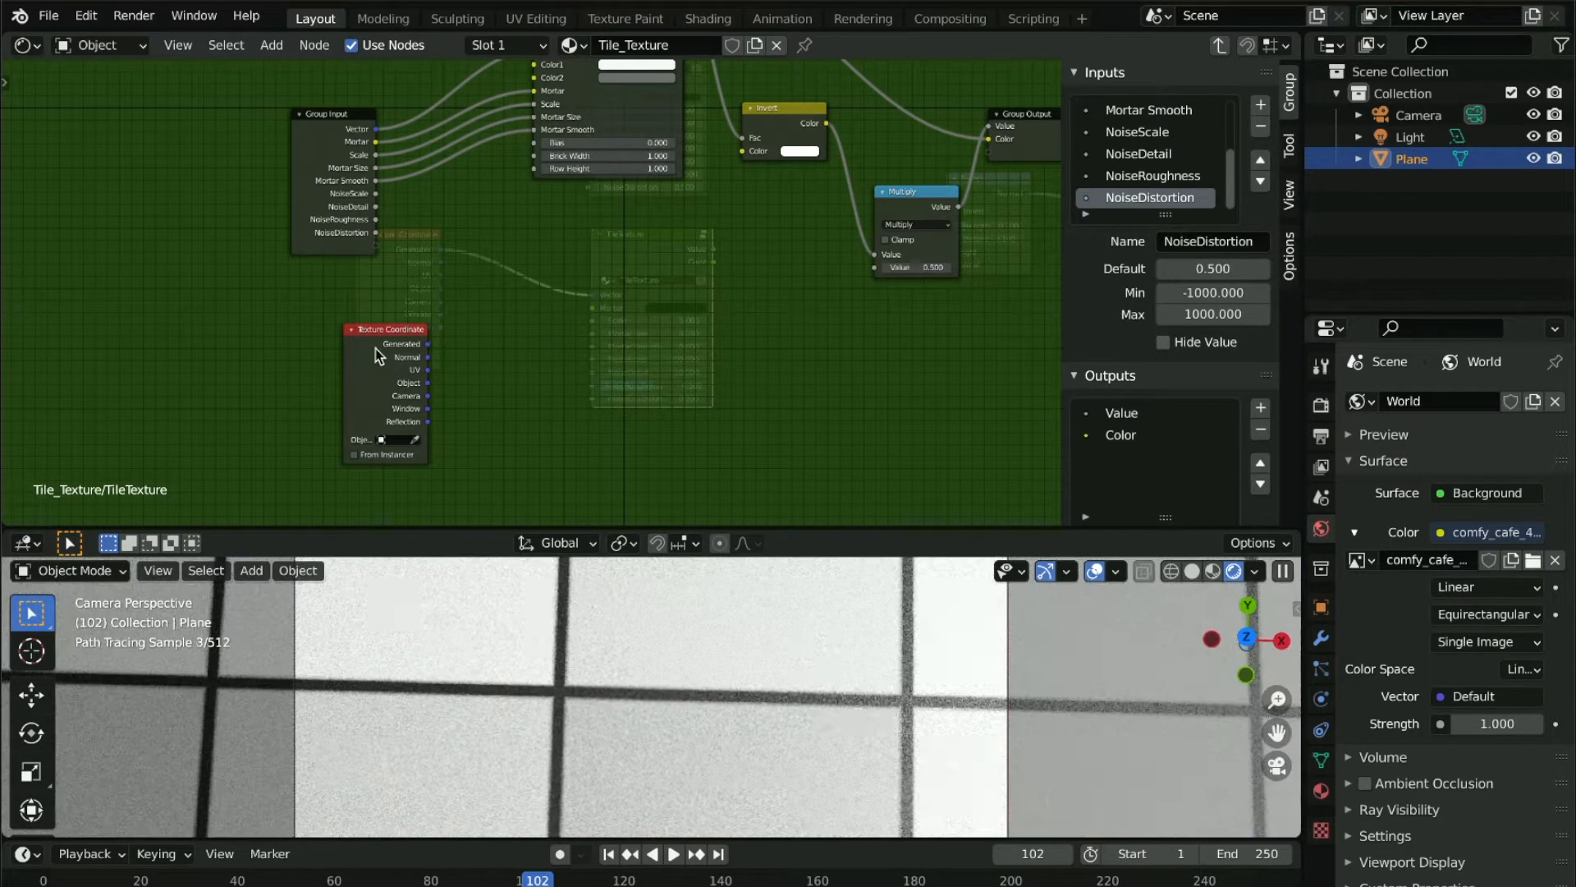
{"action": "key", "text": "x"}
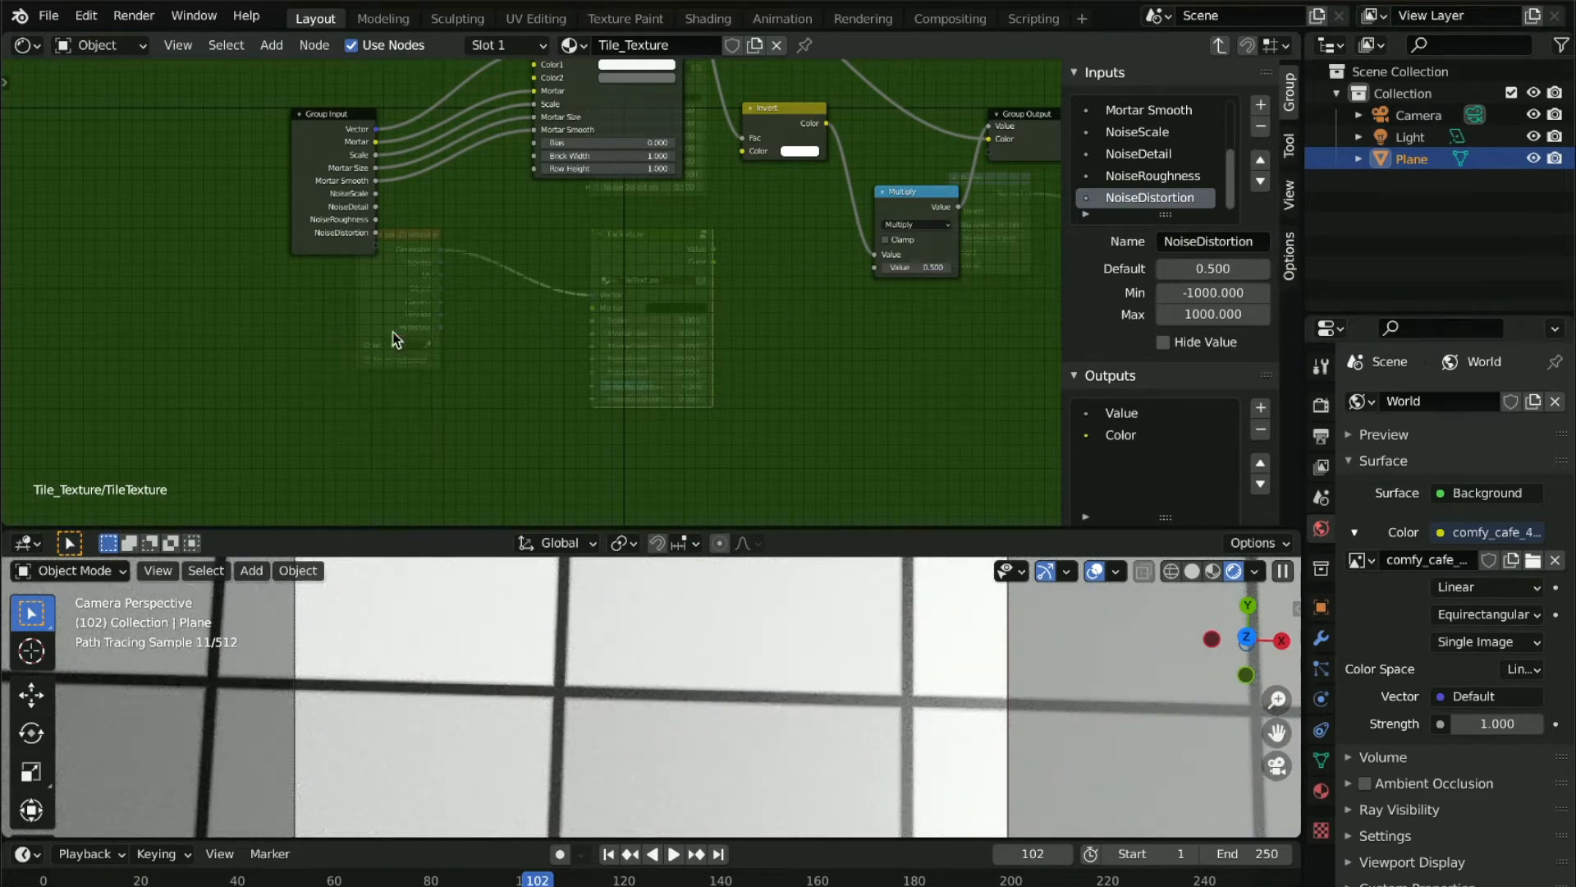
Remove the NoiseDetail, NoiseRoughness, NoiseDistortion and NoiseScale inputs from the TileTexture group
{"action": "key", "text": "Home"}
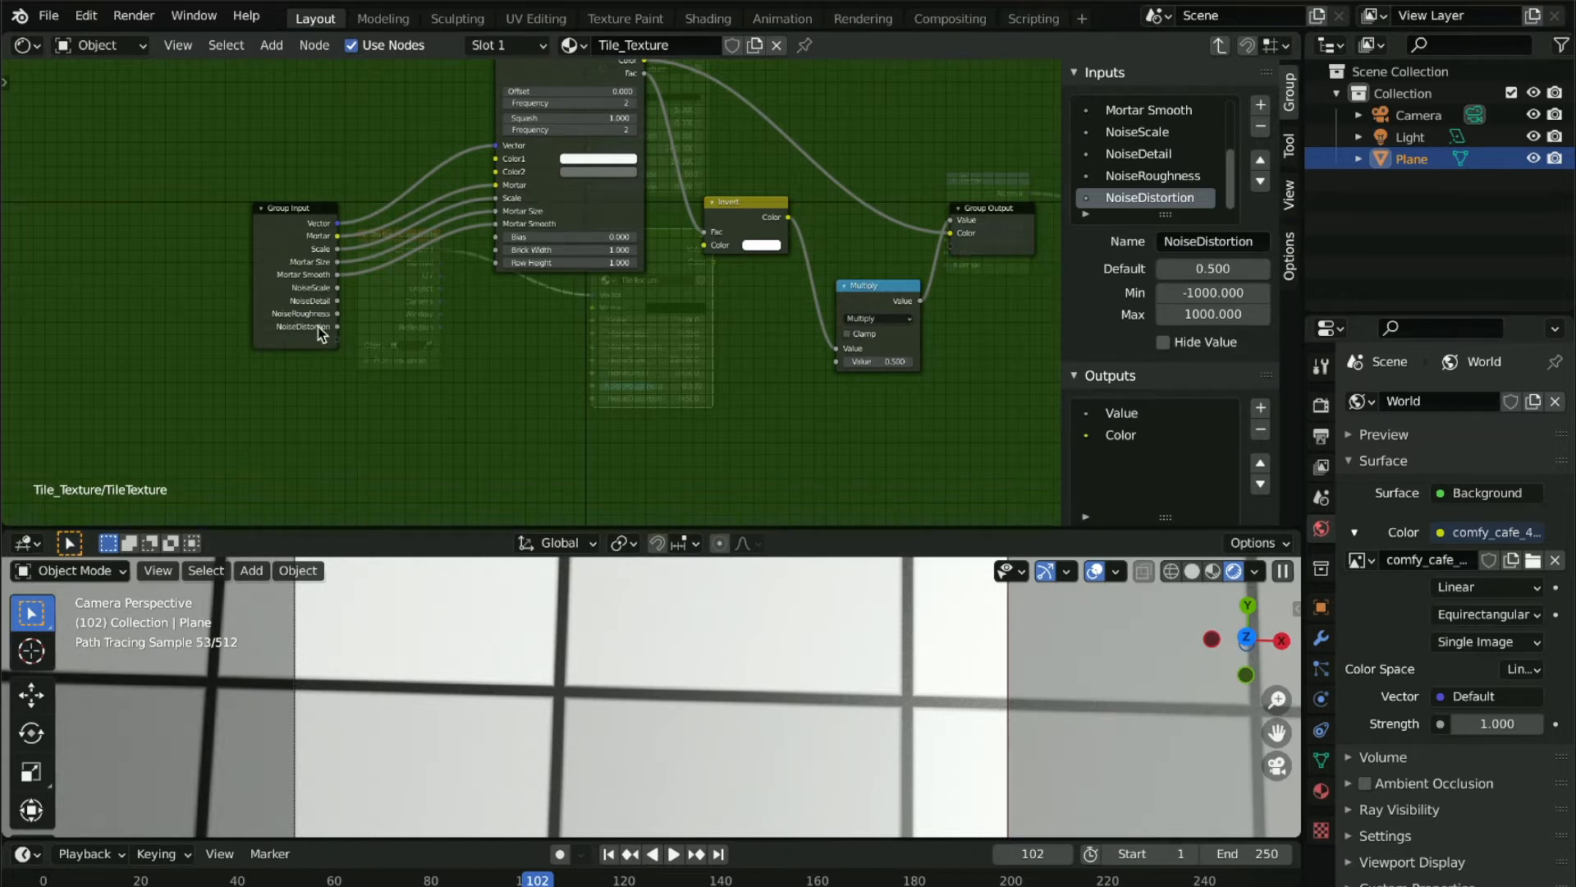
{"action": "left_click", "coordinate": [294, 213]}
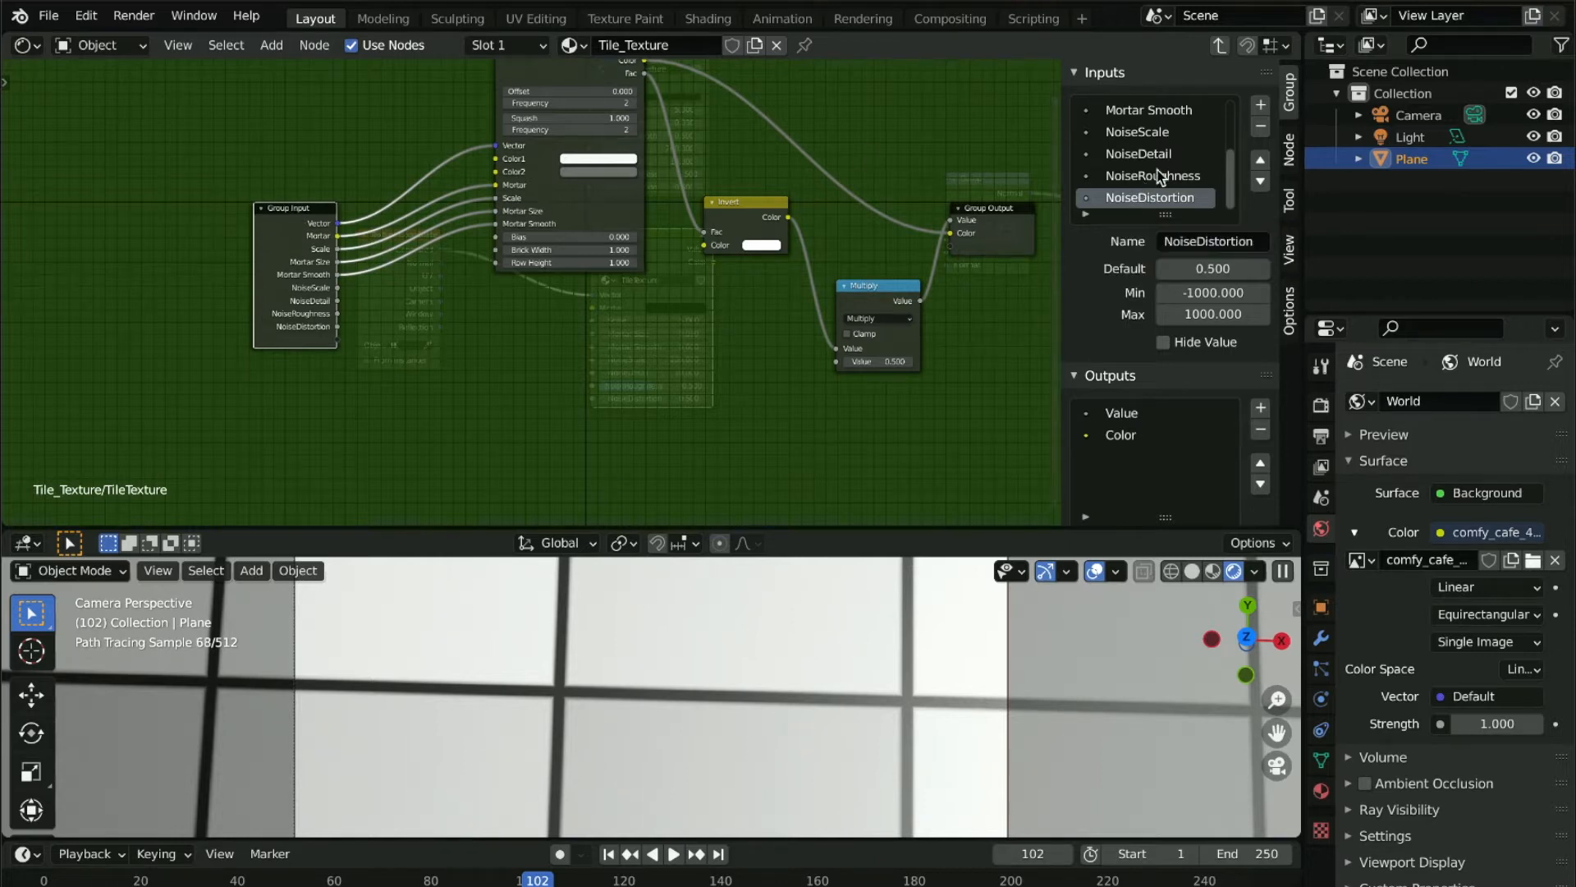
{"action": "left_click", "coordinate": [1133, 154]}
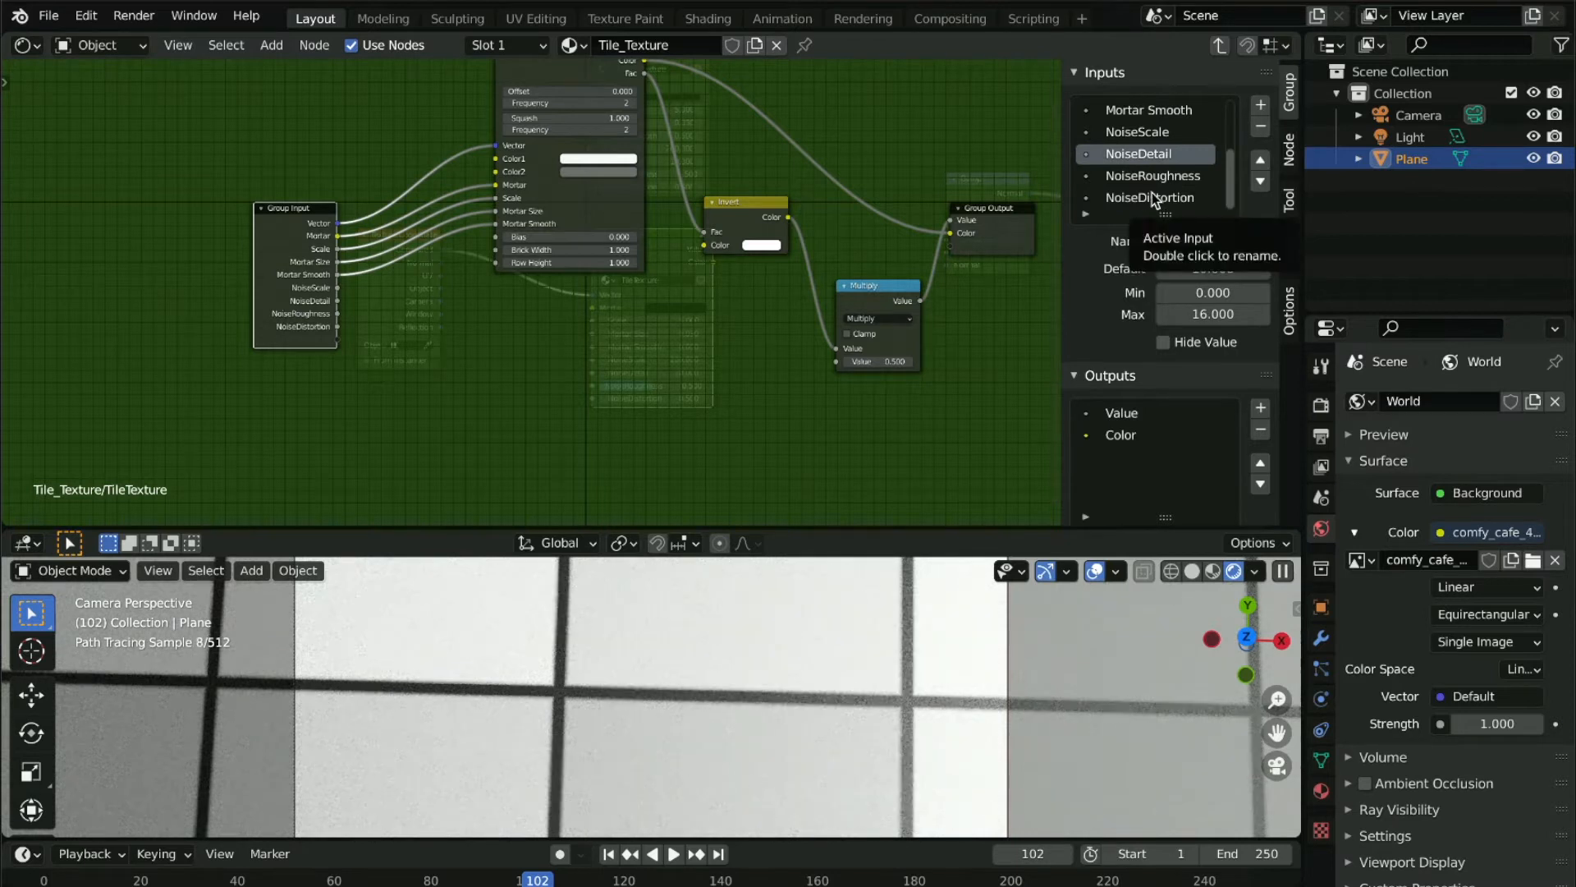
{"action": "left_click", "coordinate": [1261, 126]}
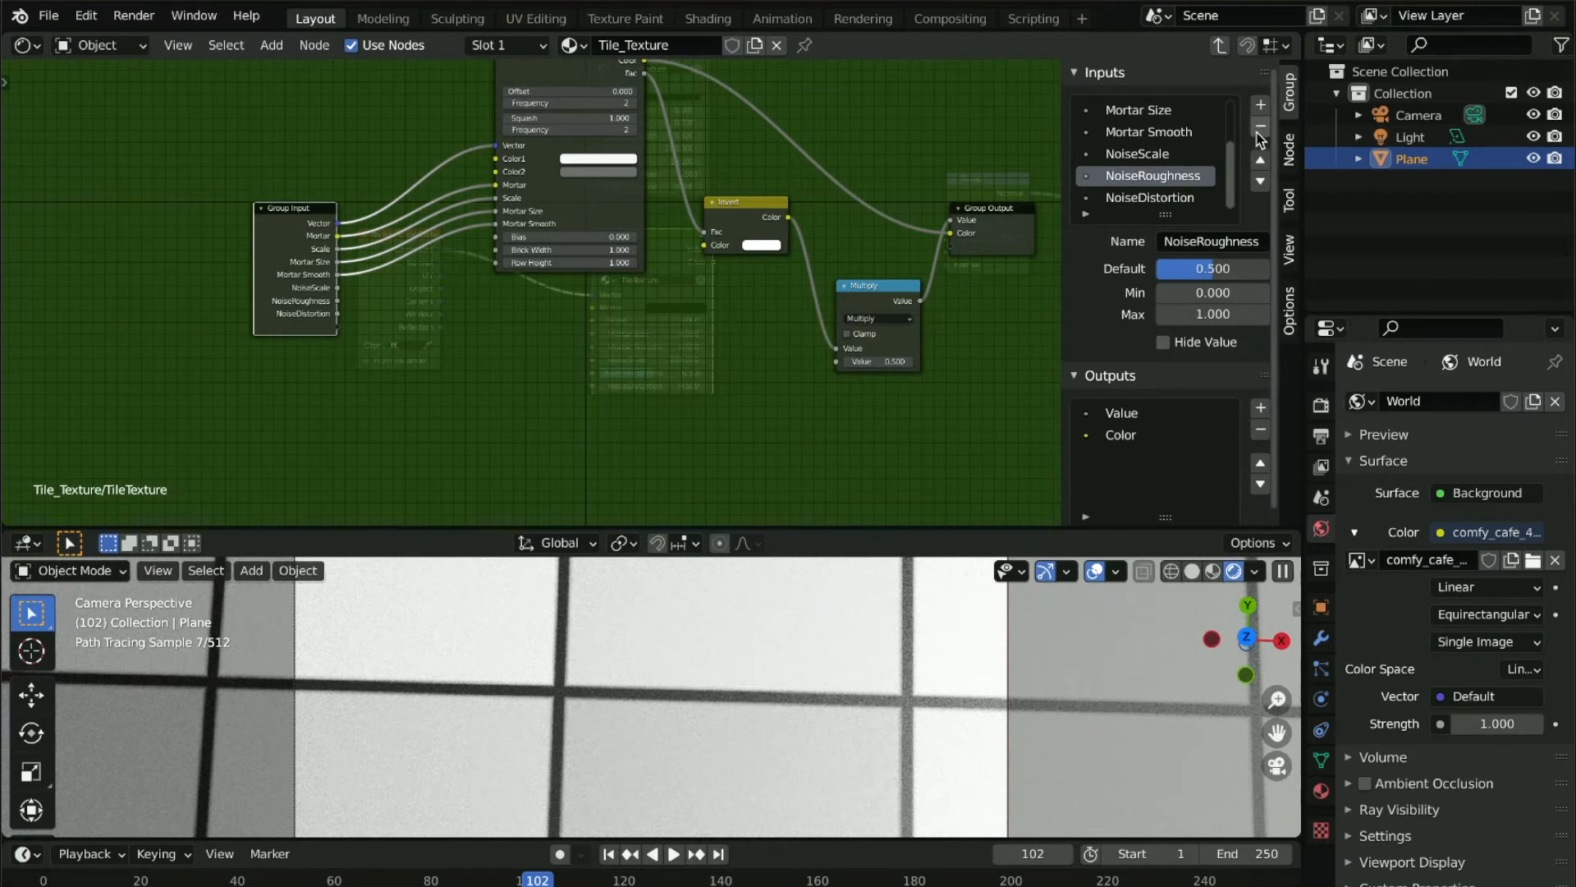
{"action": "left_click", "coordinate": [1259, 128]}
{"action": "left_click", "coordinate": [1261, 129]}
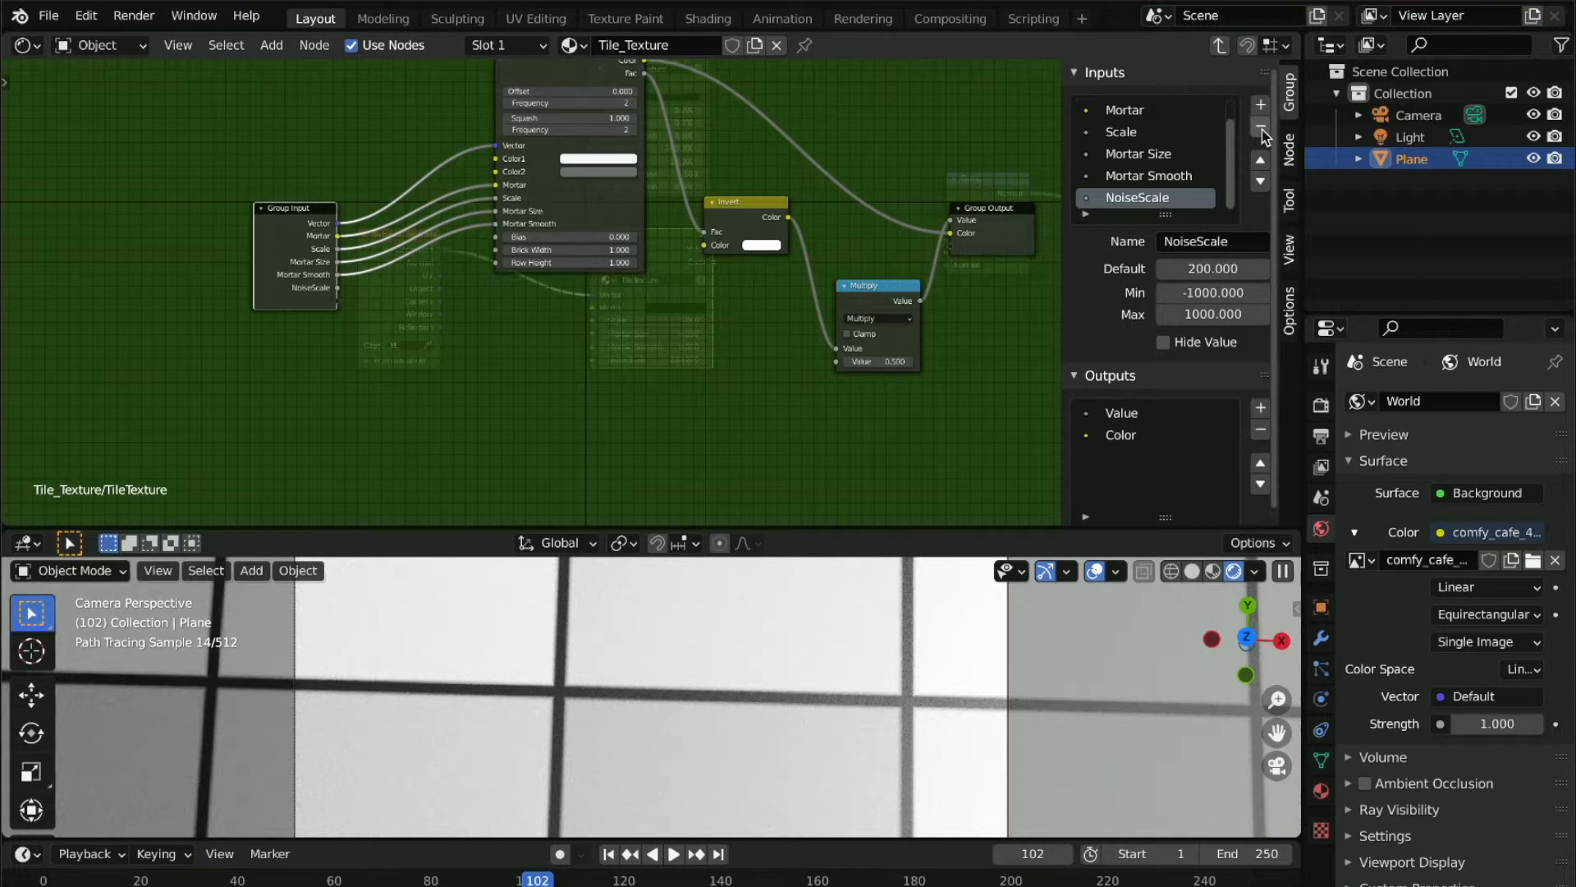
{"action": "left_click", "coordinate": [1261, 129]}
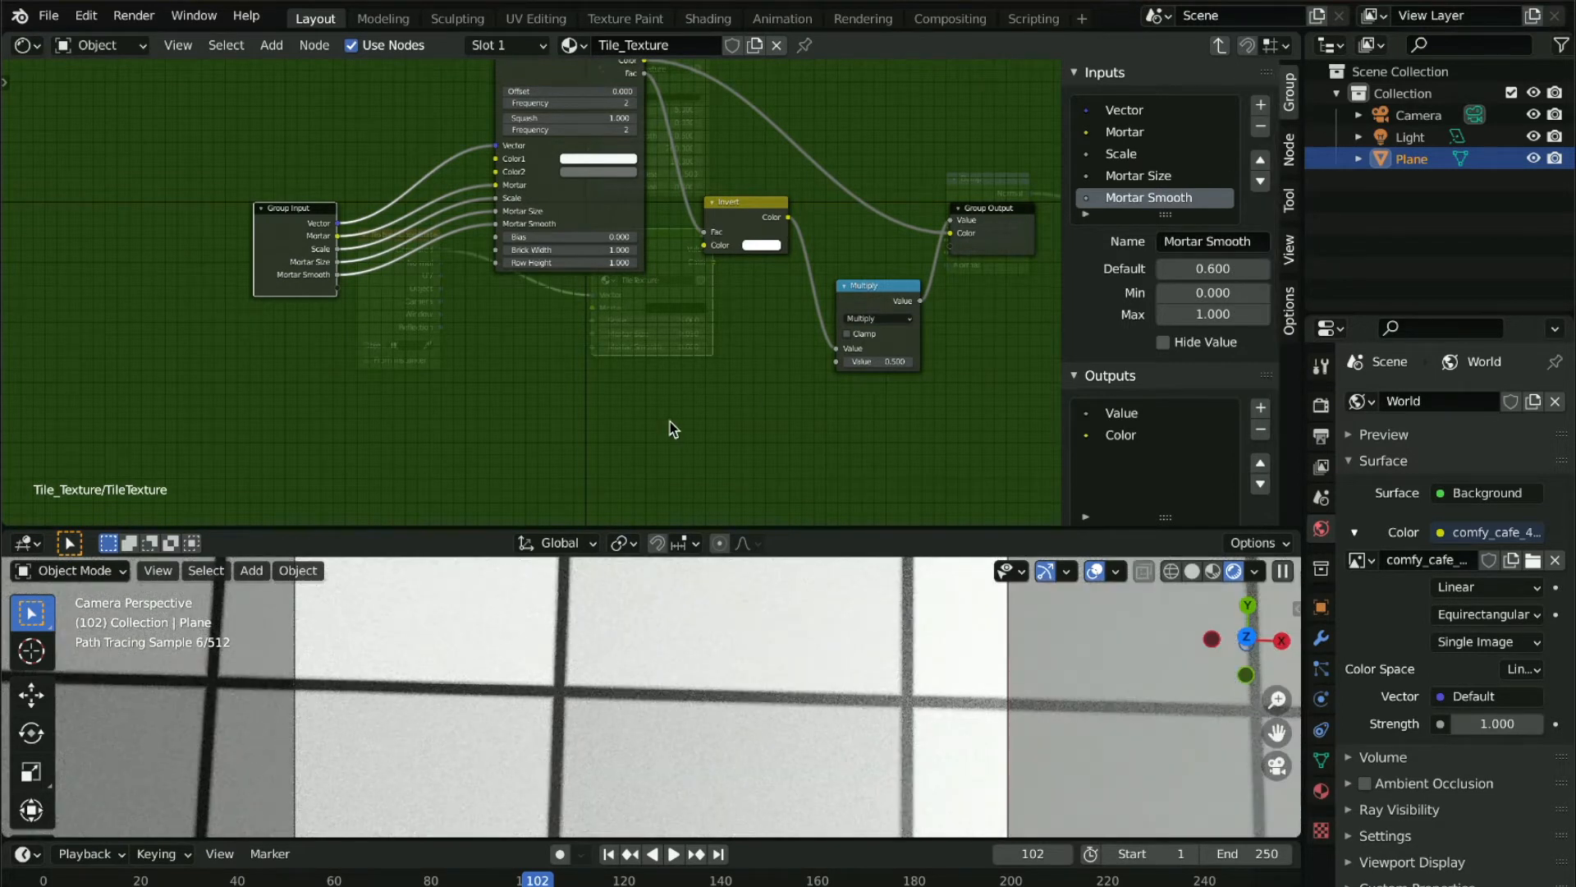
Expose the Brick Texture's Bias and Color1 sockets as new inputs of the TileTexture group
{"action": "middle_click_drag", "start_coordinate": [670, 421], "coordinate": [700, 495]}
{"action": "left_click_drag", "start_coordinate": [526, 312], "coordinate": [363, 363]}
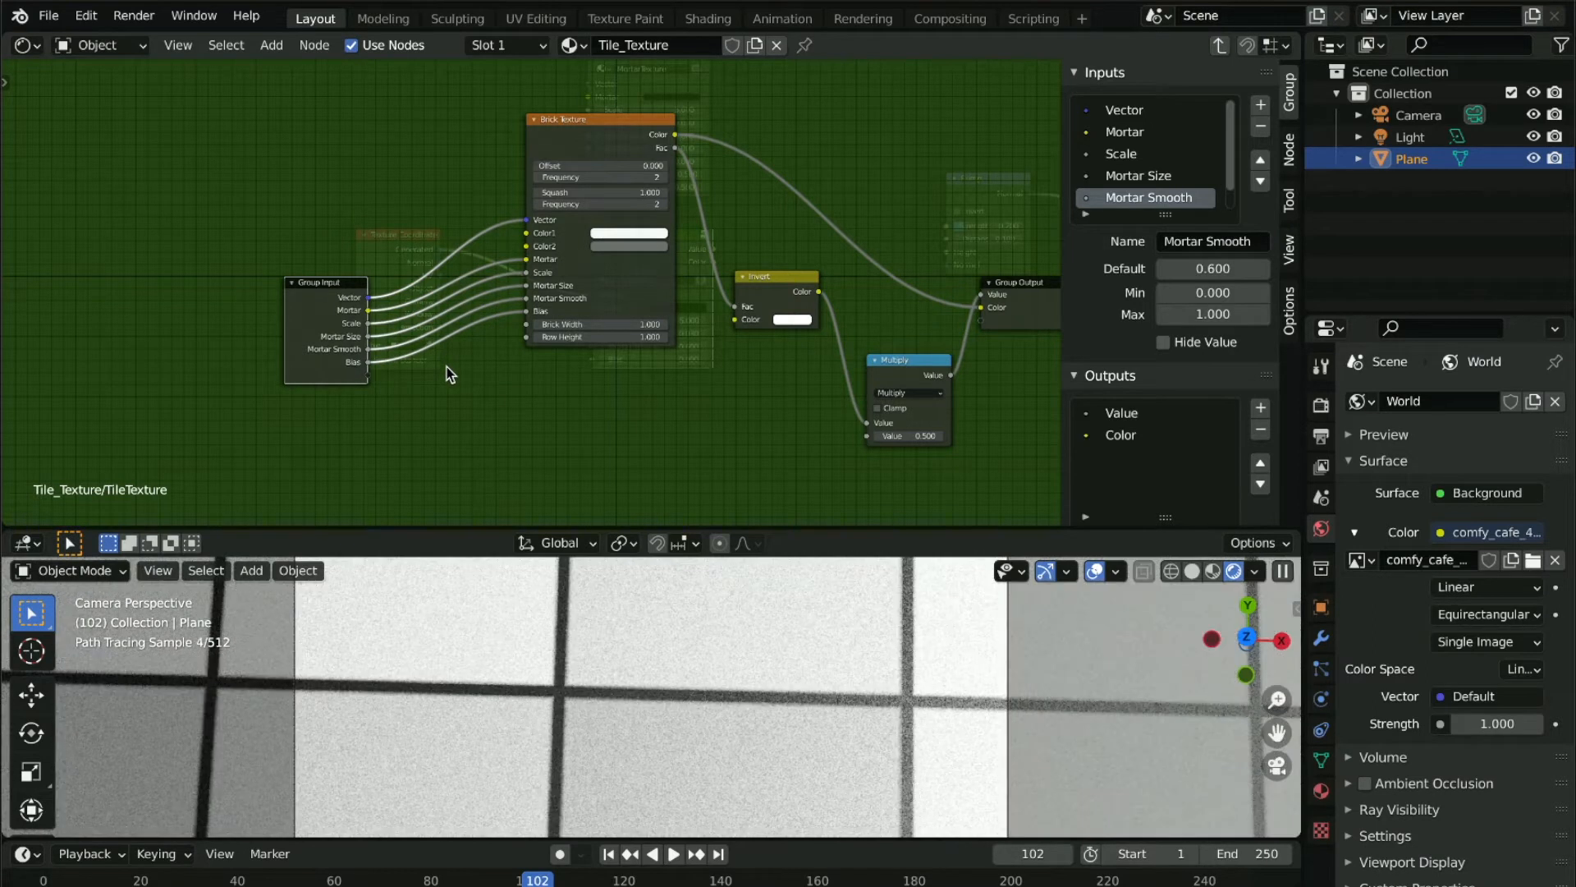
{"action": "mouse_move", "coordinate": [529, 421]}
{"action": "middle_mouse_down"}
{"action": "mouse_move", "coordinate": [485, 437]}
{"action": "mouse_move", "coordinate": [526, 422]}
{"action": "middle_mouse_up"}
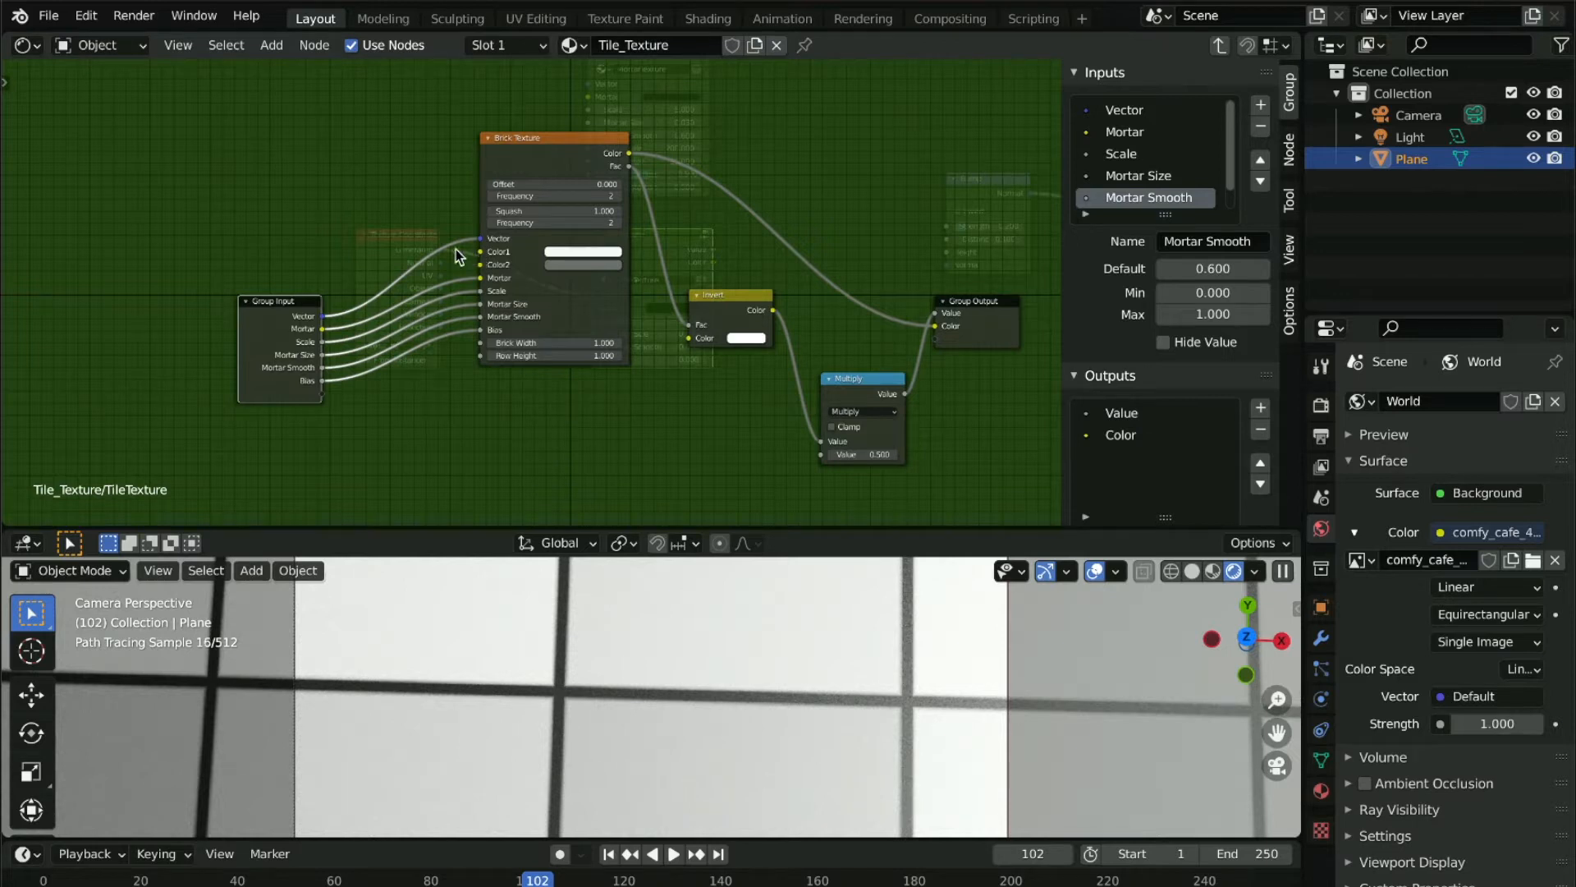
{"action": "left_click_drag", "start_coordinate": [363, 312], "coordinate": [323, 394]}
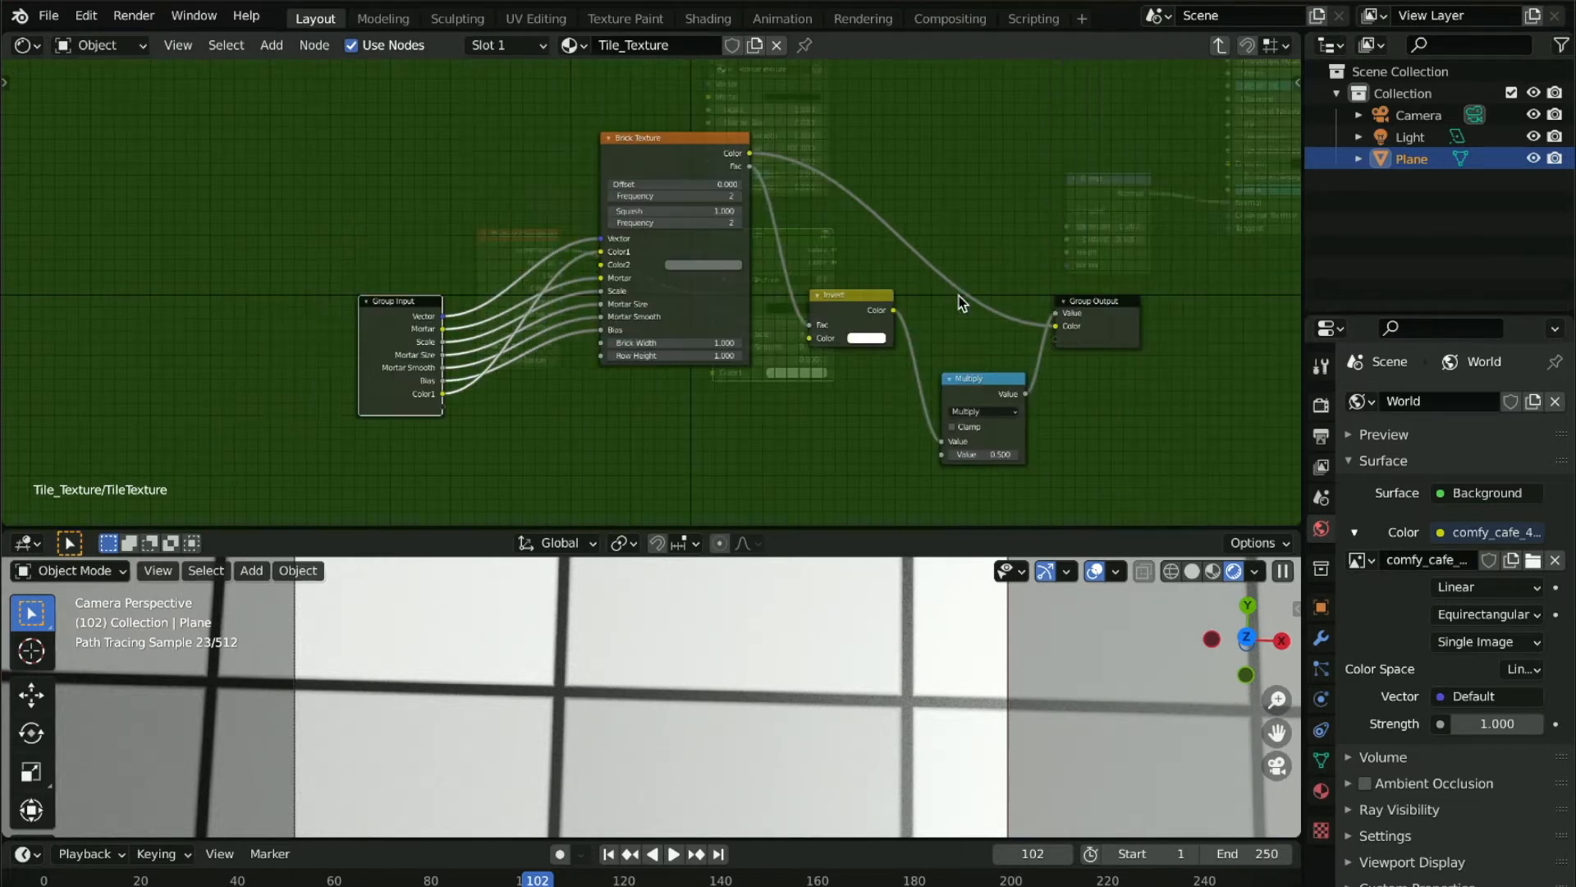
Move the Color1 group input up so that it sits directly below Mortar
{"action": "left_click_drag", "start_coordinate": [1165, 214], "coordinate": [1156, 256]}
{"action": "left_click", "coordinate": [1127, 241]}
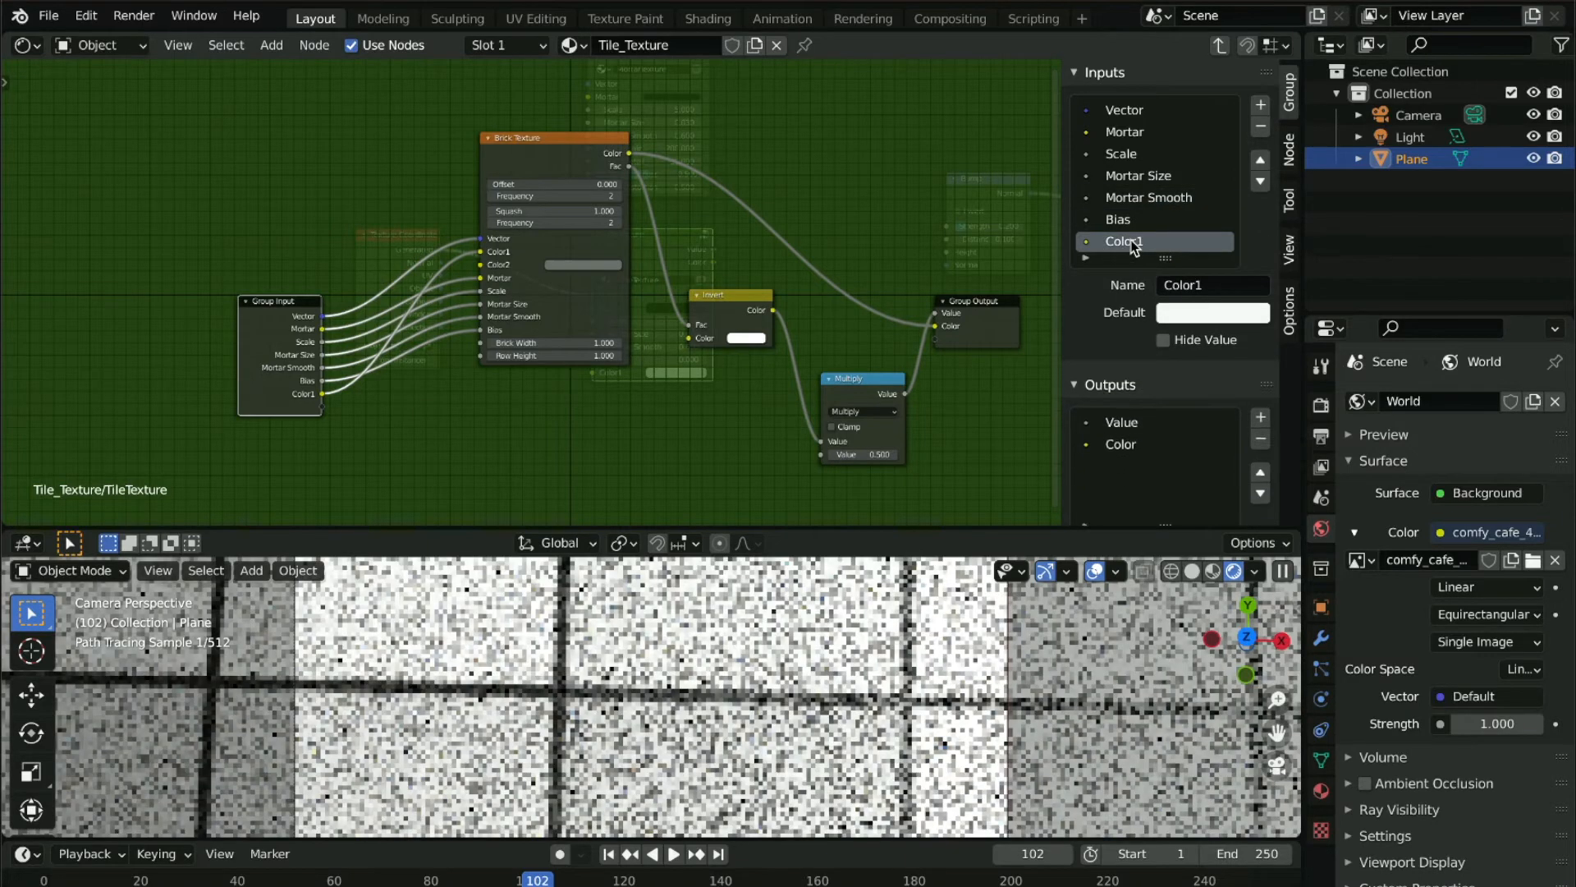
{"action": "left_click", "coordinate": [1259, 159]}
{"action": "left_click", "coordinate": [1259, 159]}
{"action": "left_click", "coordinate": [1259, 159]}
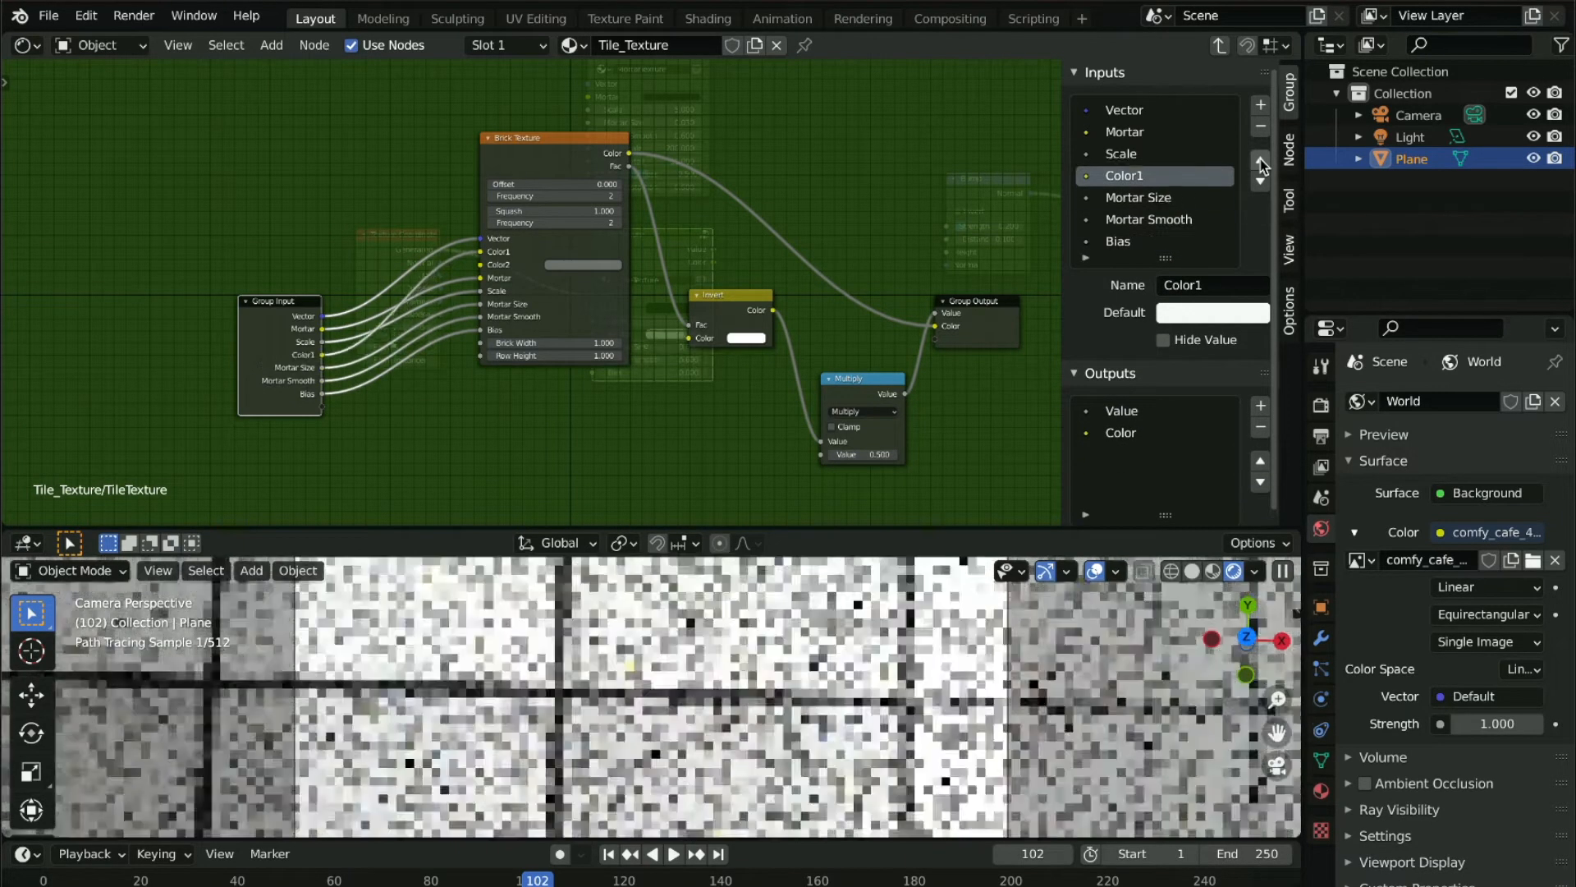
{"action": "left_click", "coordinate": [1259, 159]}
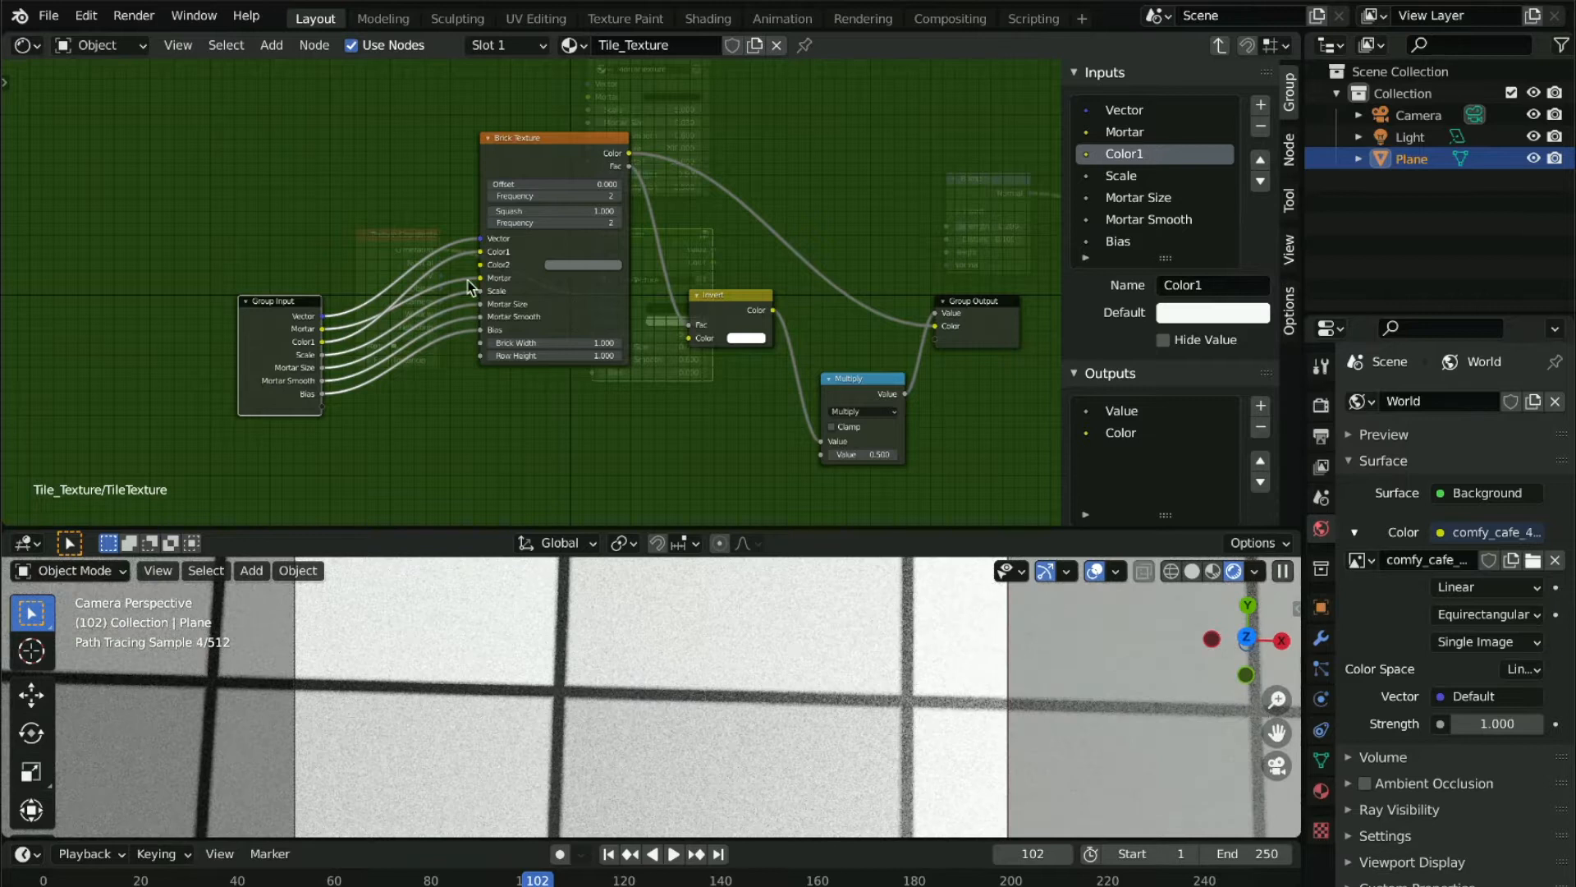
Expose the Brick Texture's Color2 socket as a group input and place it directly below Color1
{"action": "left_click_drag", "start_coordinate": [415, 300], "coordinate": [327, 404]}
{"action": "scroll", "coordinate": [1149, 209], "scroll_direction": "down", "scroll_amount": 1}
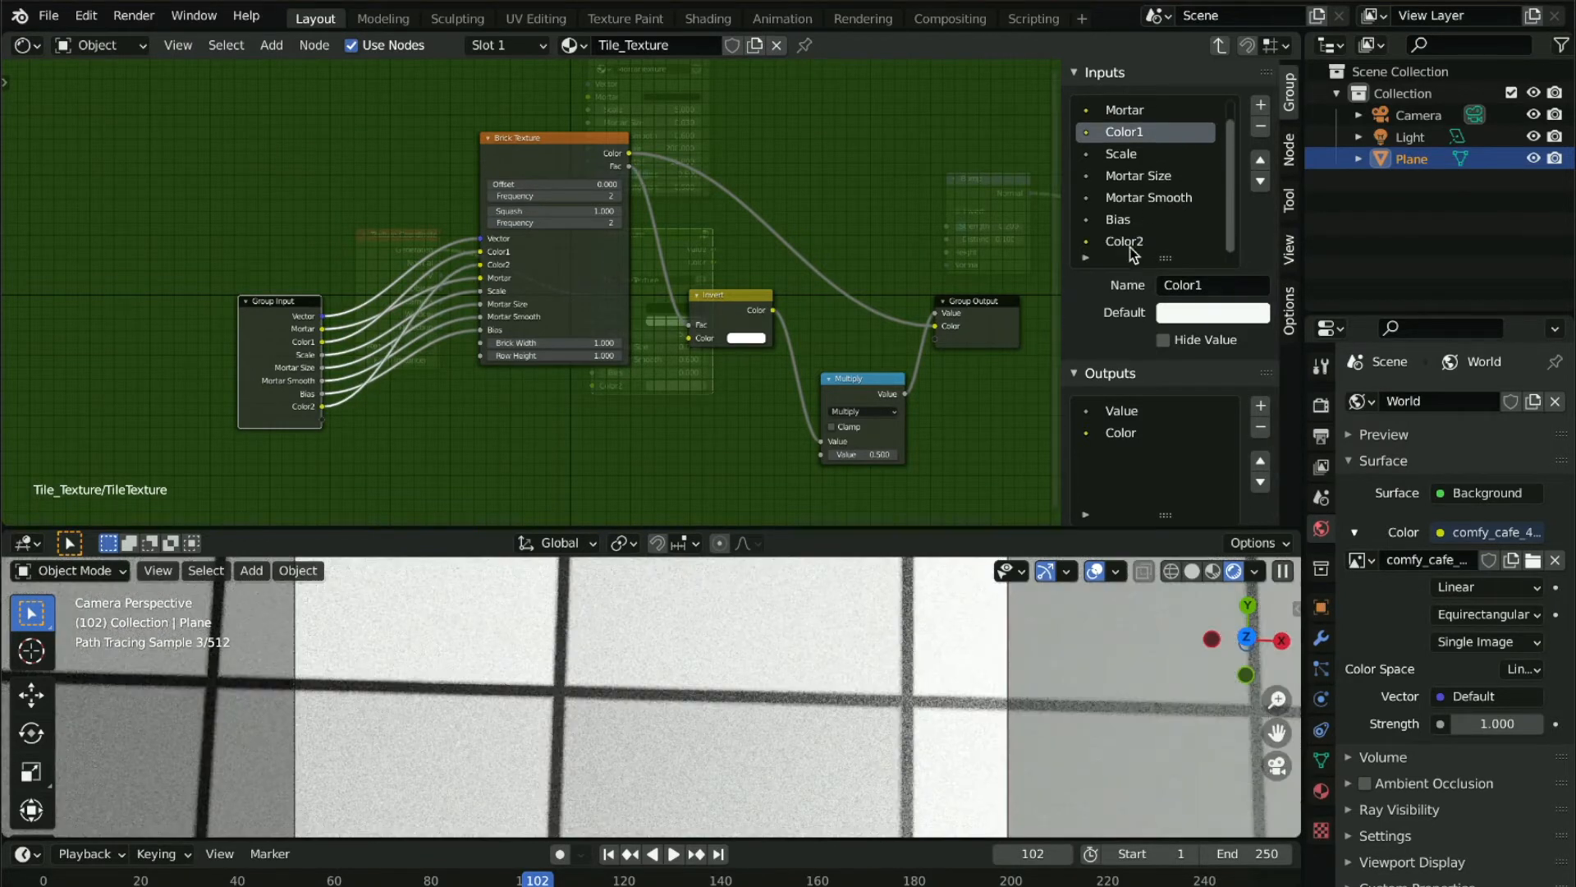
{"action": "left_click", "coordinate": [1125, 240]}
{"action": "left_click", "coordinate": [1260, 161]}
{"action": "left_click", "coordinate": [1260, 161]}
{"action": "left_click", "coordinate": [1259, 161]}
{"action": "left_click", "coordinate": [1260, 161]}
{"action": "left_click", "coordinate": [1260, 161]}
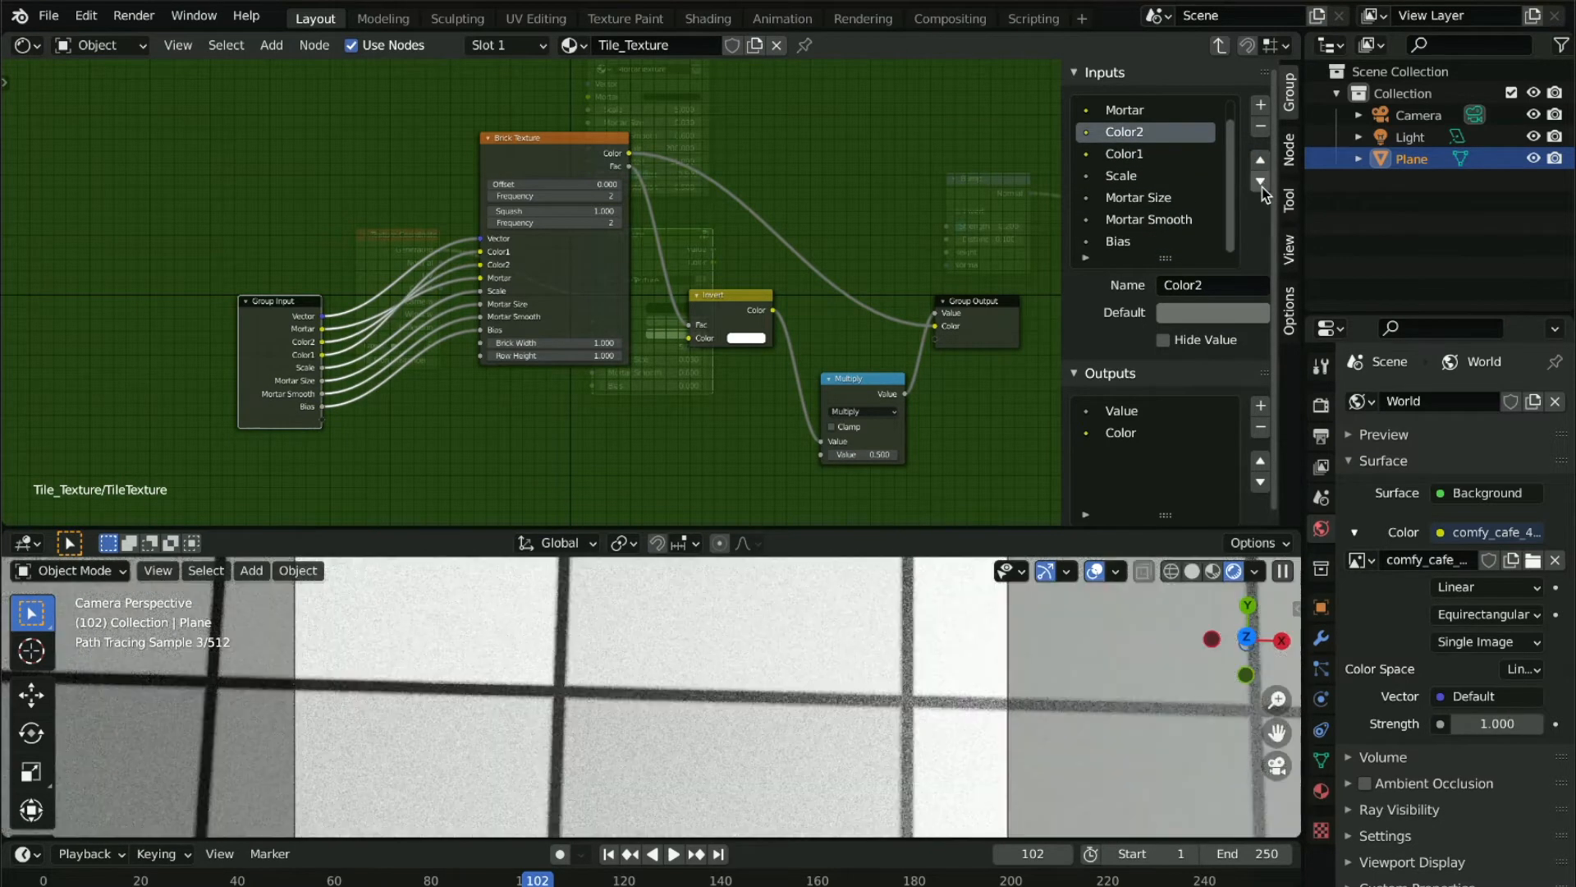
{"action": "left_click", "coordinate": [1260, 179]}
Rename the Color1 group input to Tile_Color1
{"action": "left_click", "coordinate": [1120, 134]}
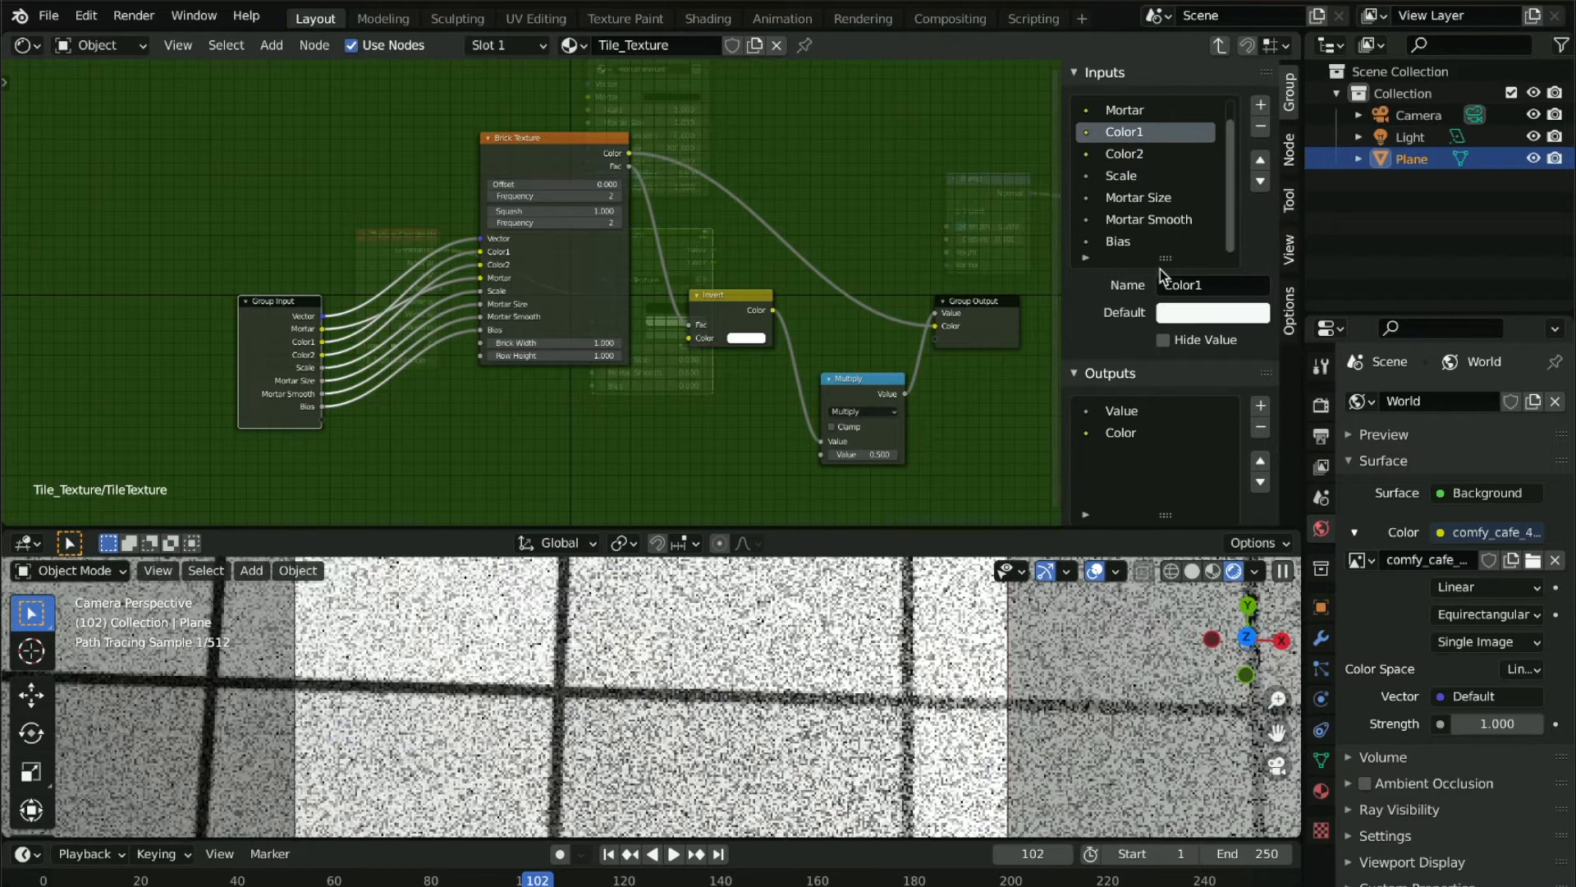
{"action": "left_click", "coordinate": [1164, 285]}
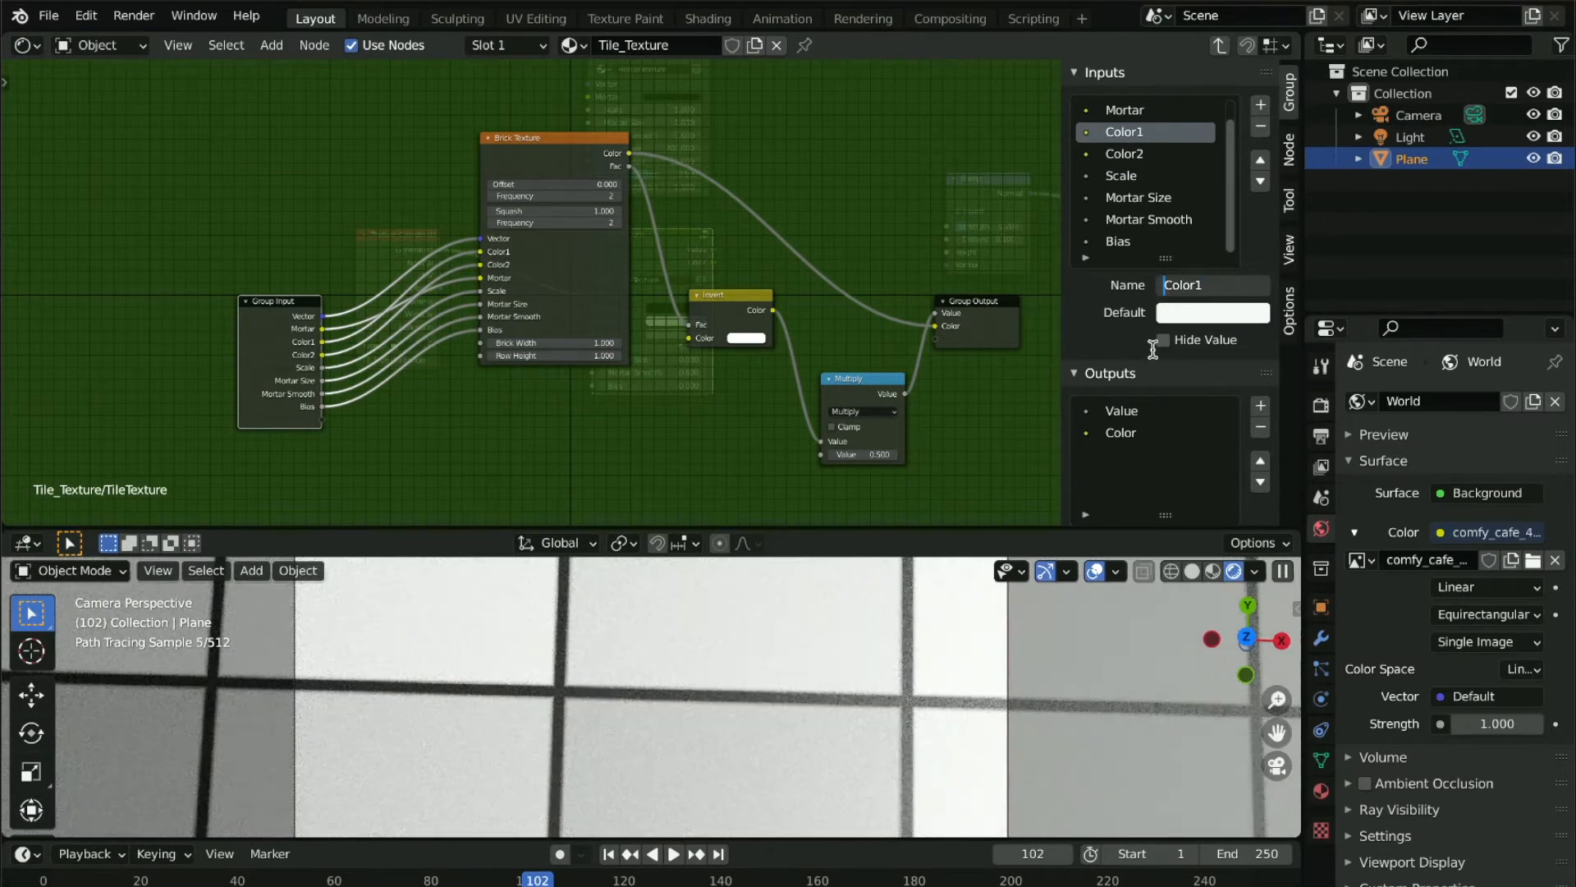
{"action": "type", "text": "Tile_"}
{"action": "key", "text": "Return"}
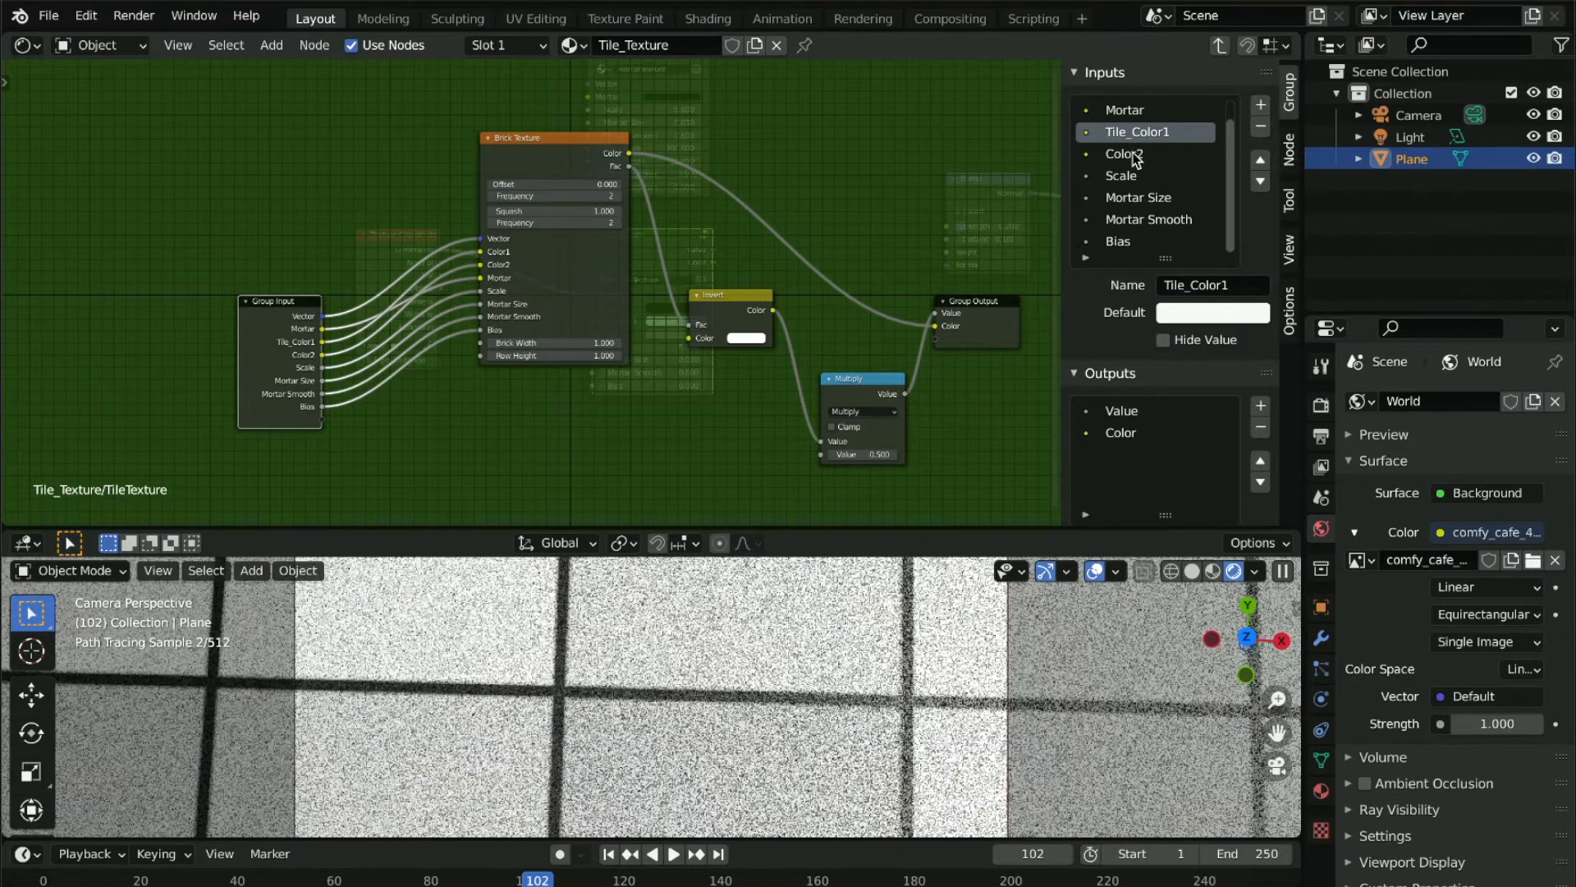
Rename the Color2 group input to Tie_Color2
{"action": "left_click", "coordinate": [1124, 154]}
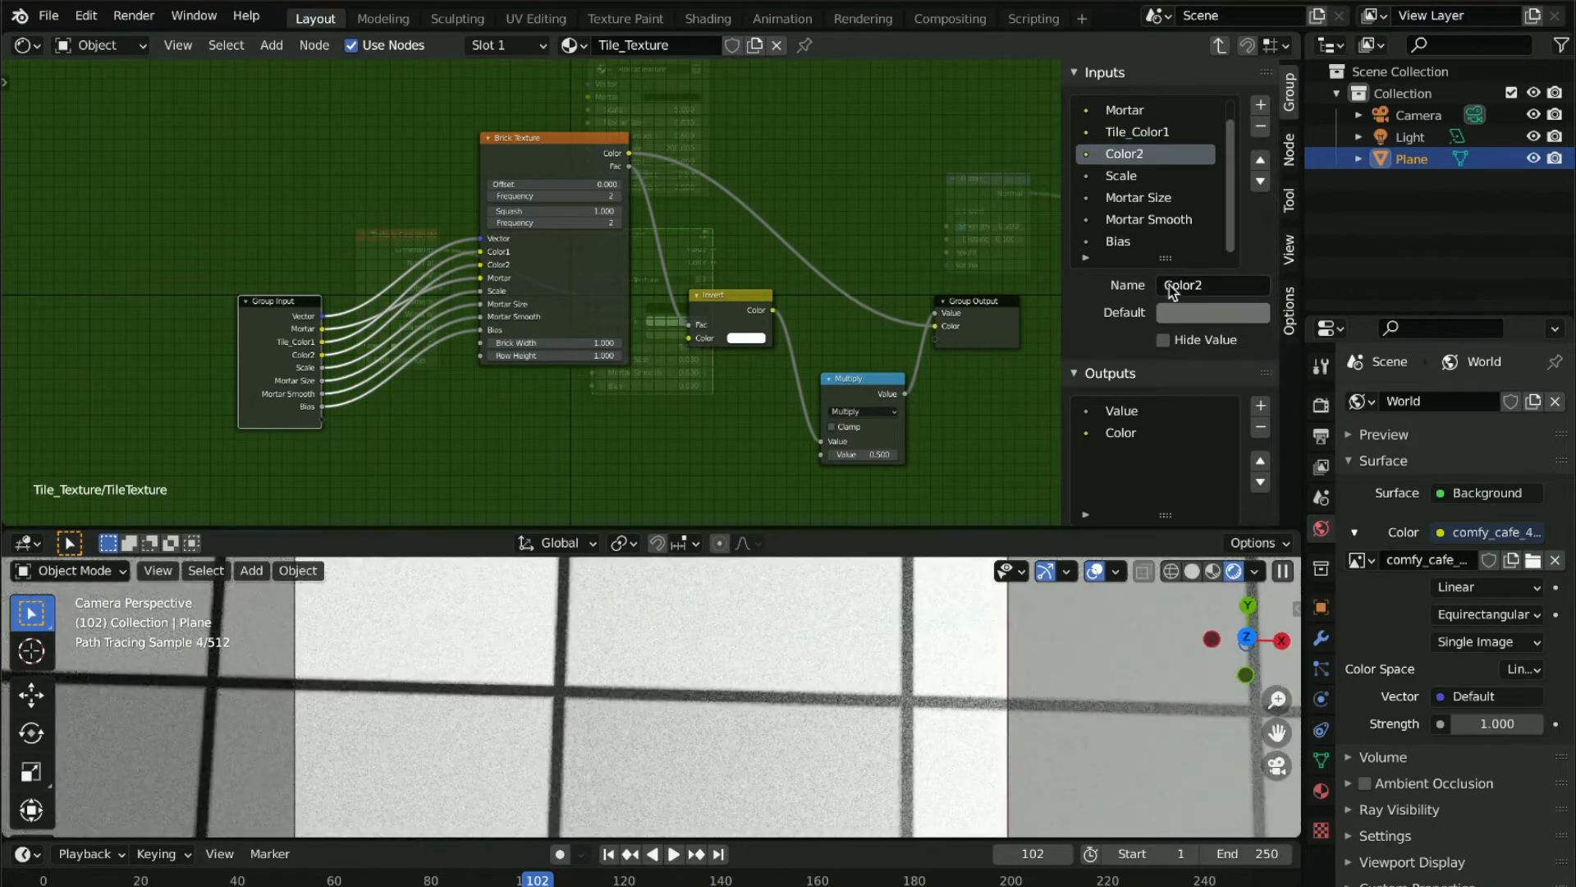
{"action": "left_click", "coordinate": [1168, 284]}
{"action": "left_click", "coordinate": [1166, 285]}
{"action": "type", "text": "Tie_"}
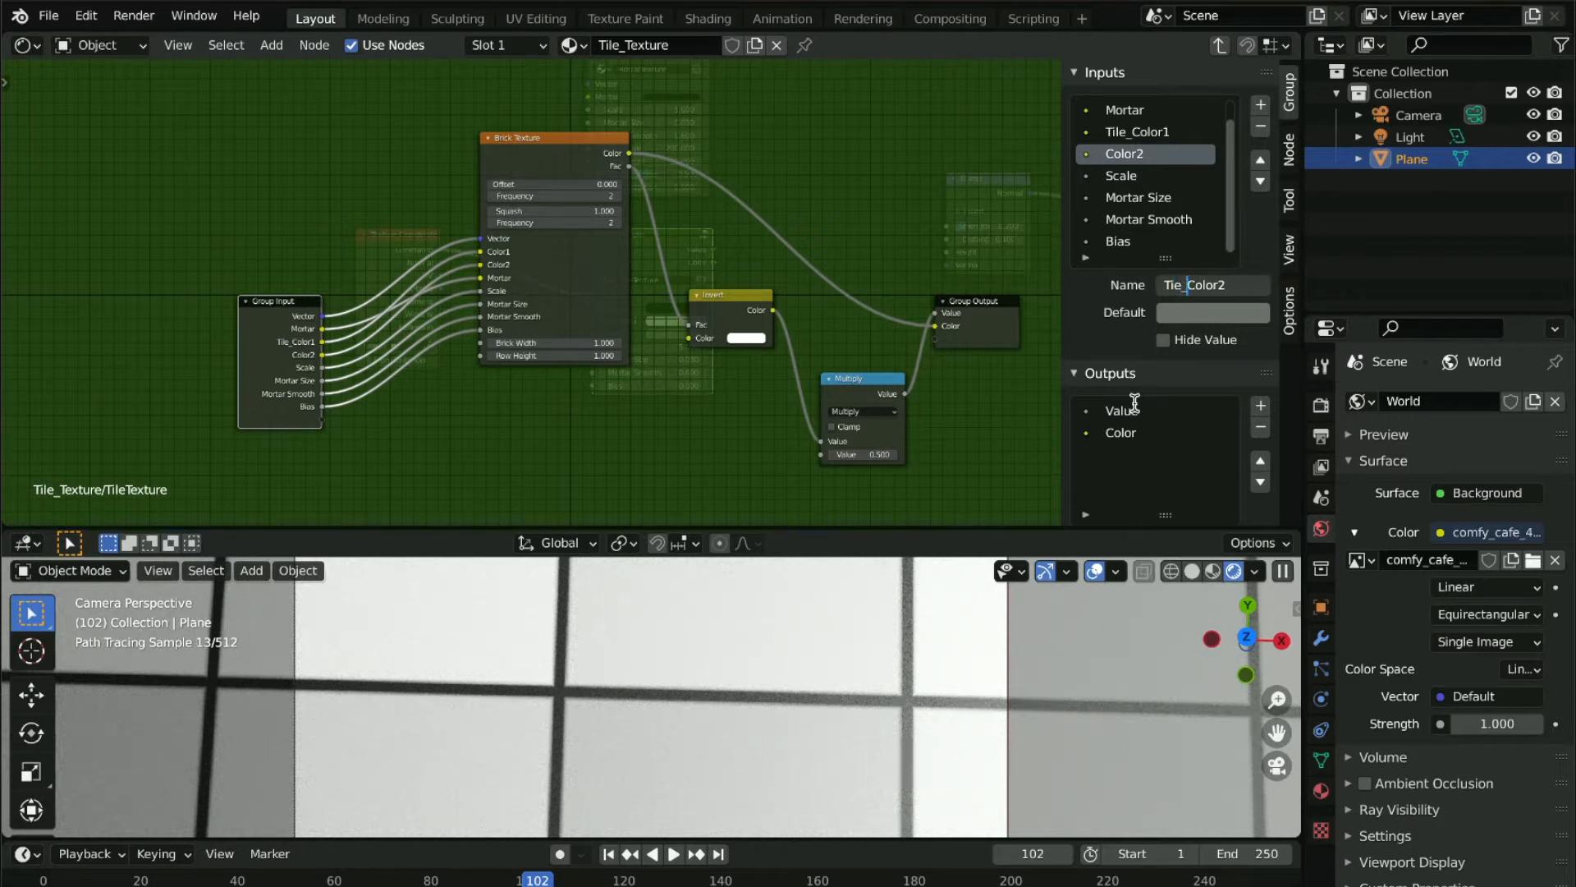
{"action": "key", "text": "Return"}
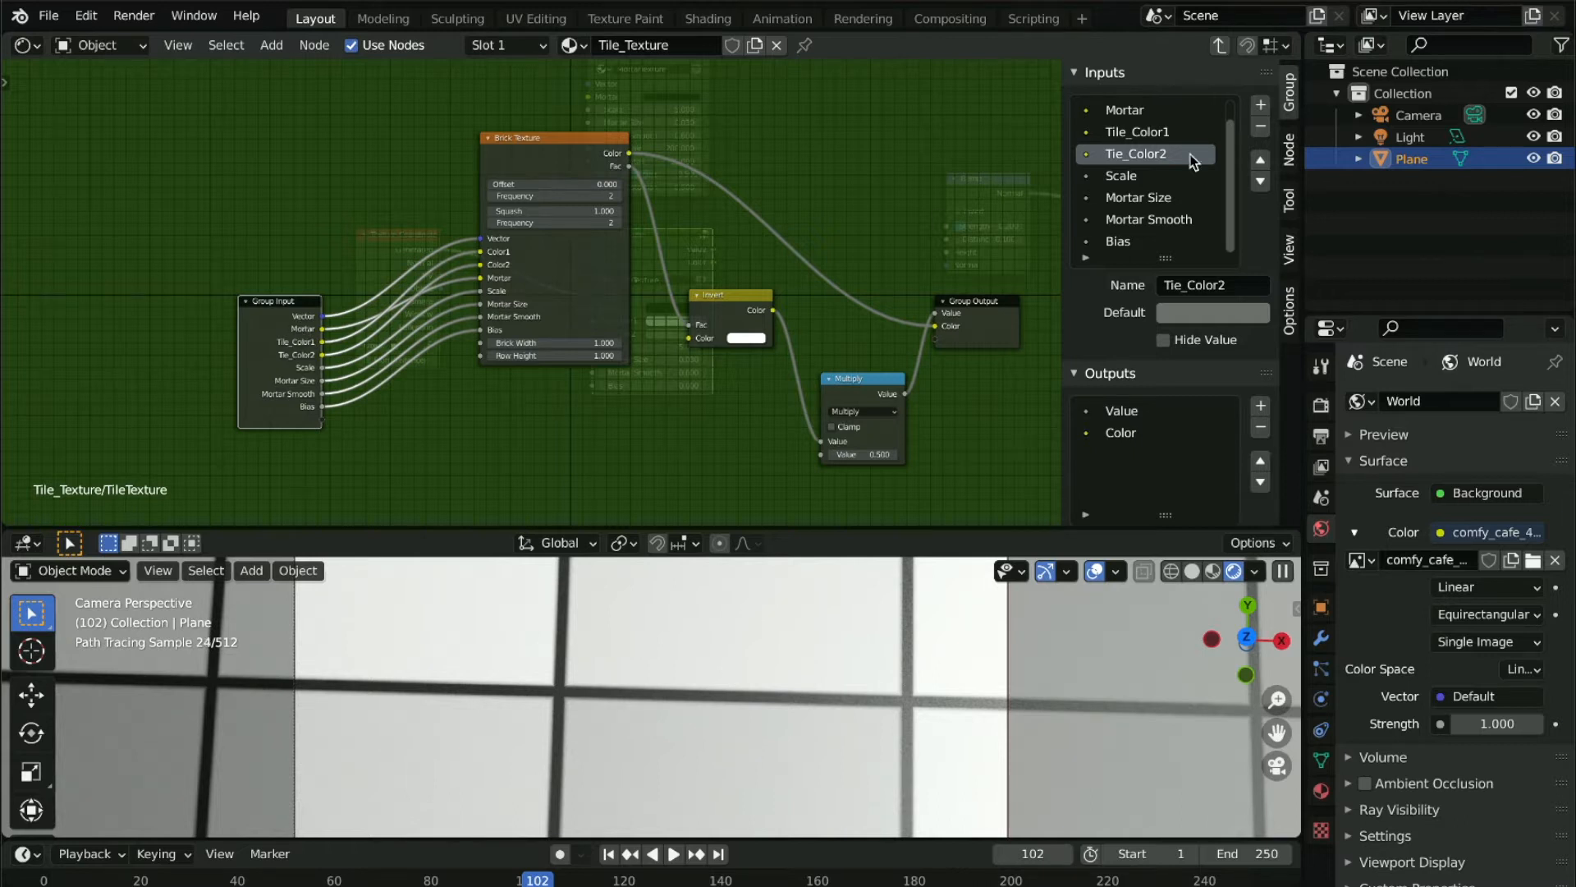
Move the Mortar group input down to just below Scale and rename it Mortar_Col
{"action": "left_click", "coordinate": [1129, 112]}
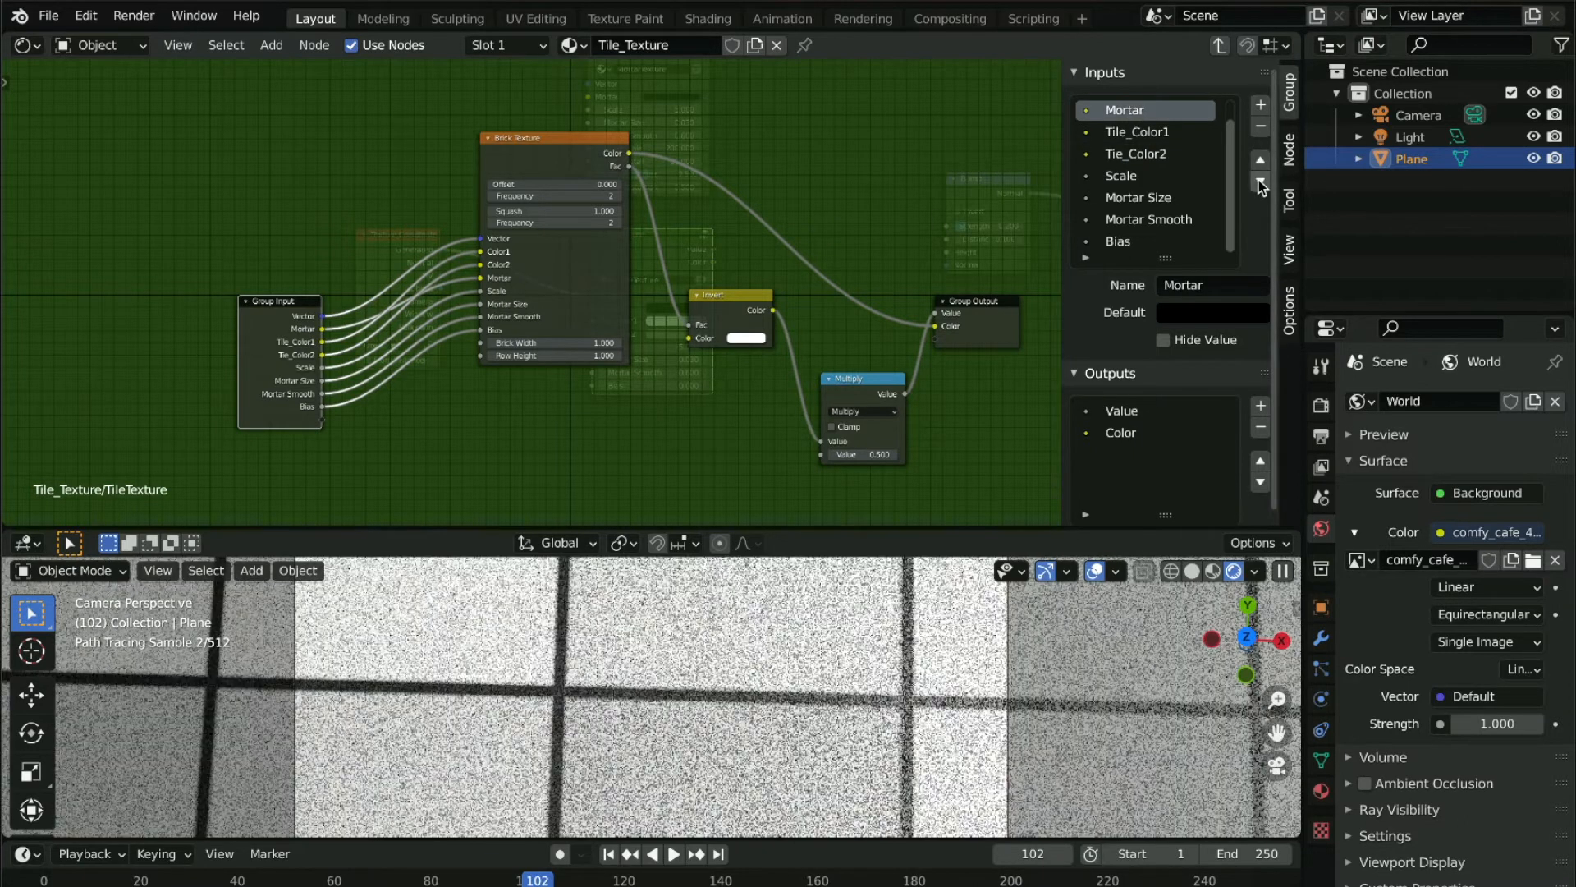
{"action": "left_click", "coordinate": [1259, 181]}
{"action": "left_click", "coordinate": [1260, 181]}
{"action": "left_click", "coordinate": [1259, 181]}
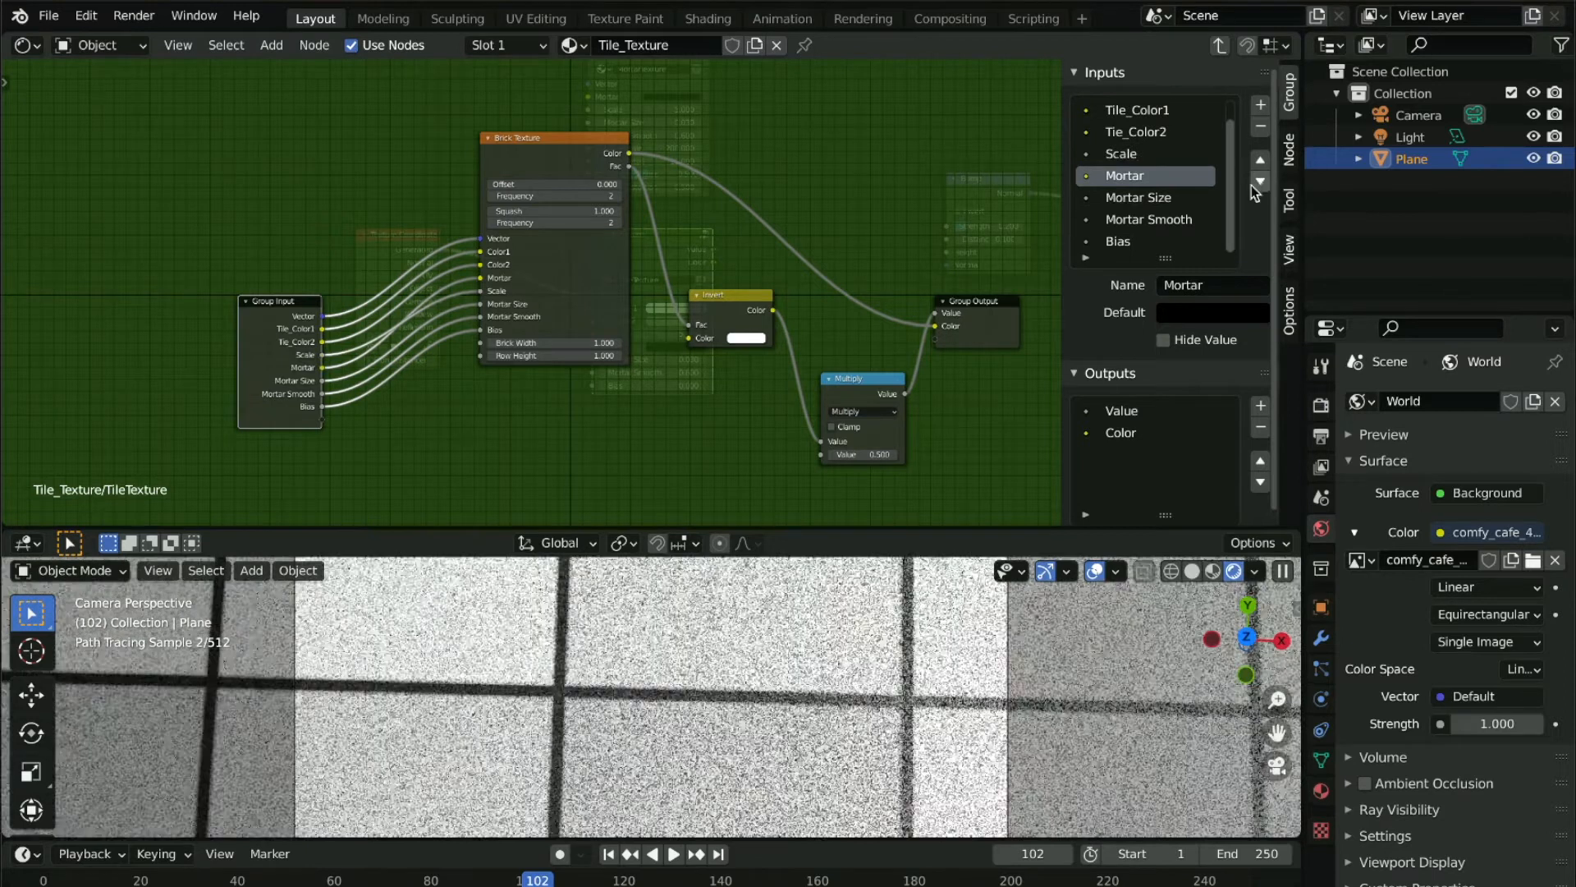
{"action": "left_click", "coordinate": [1167, 287]}
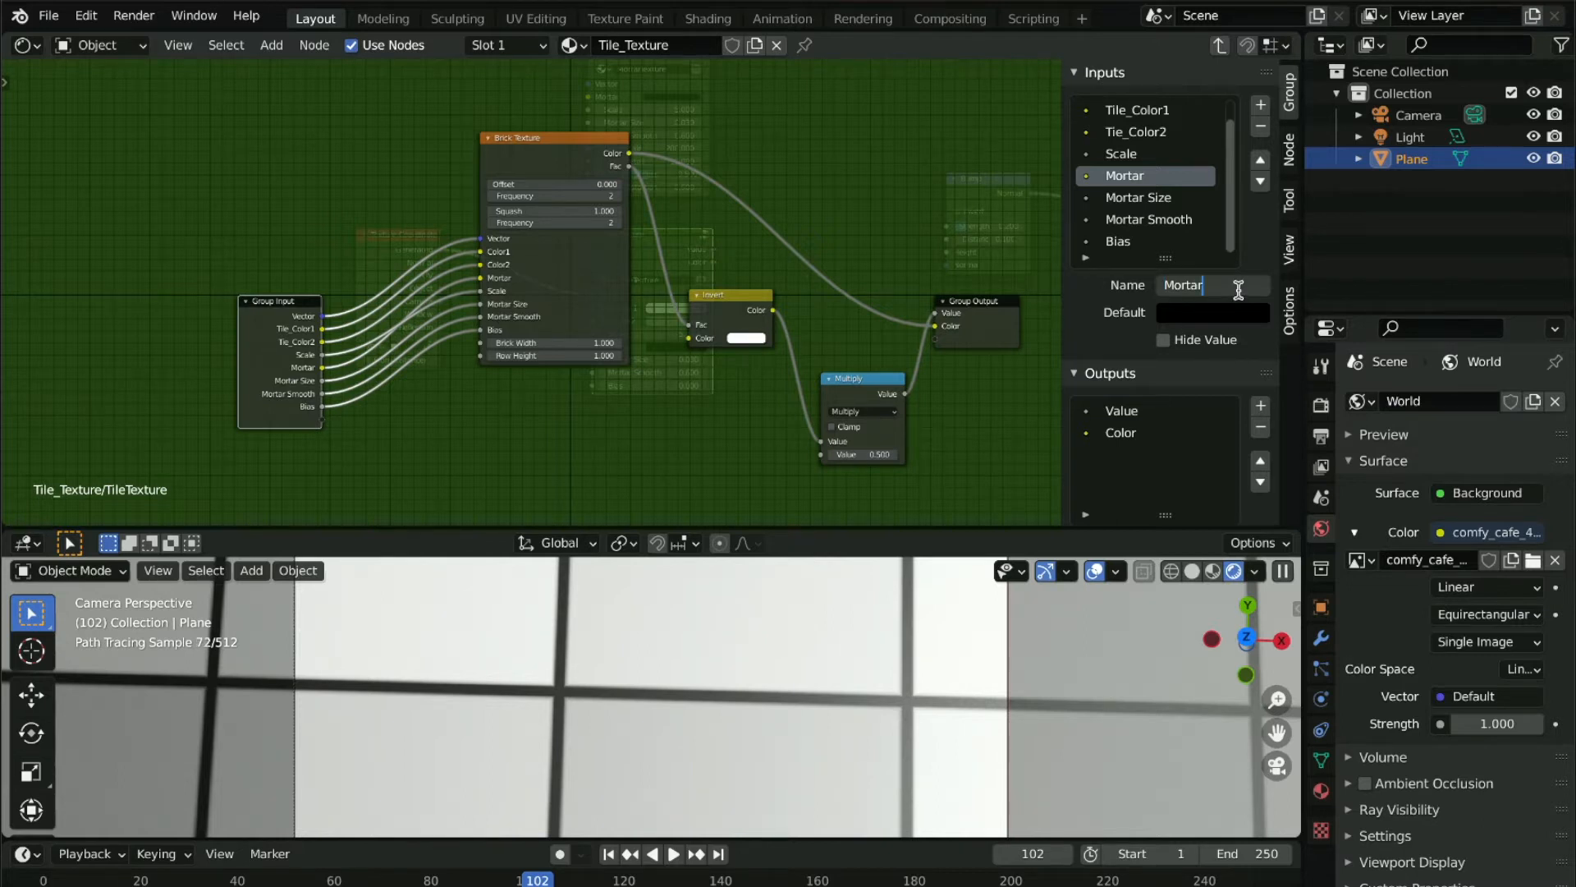
{"action": "type", "text": "_Col"}
{"action": "key", "text": "Return"}
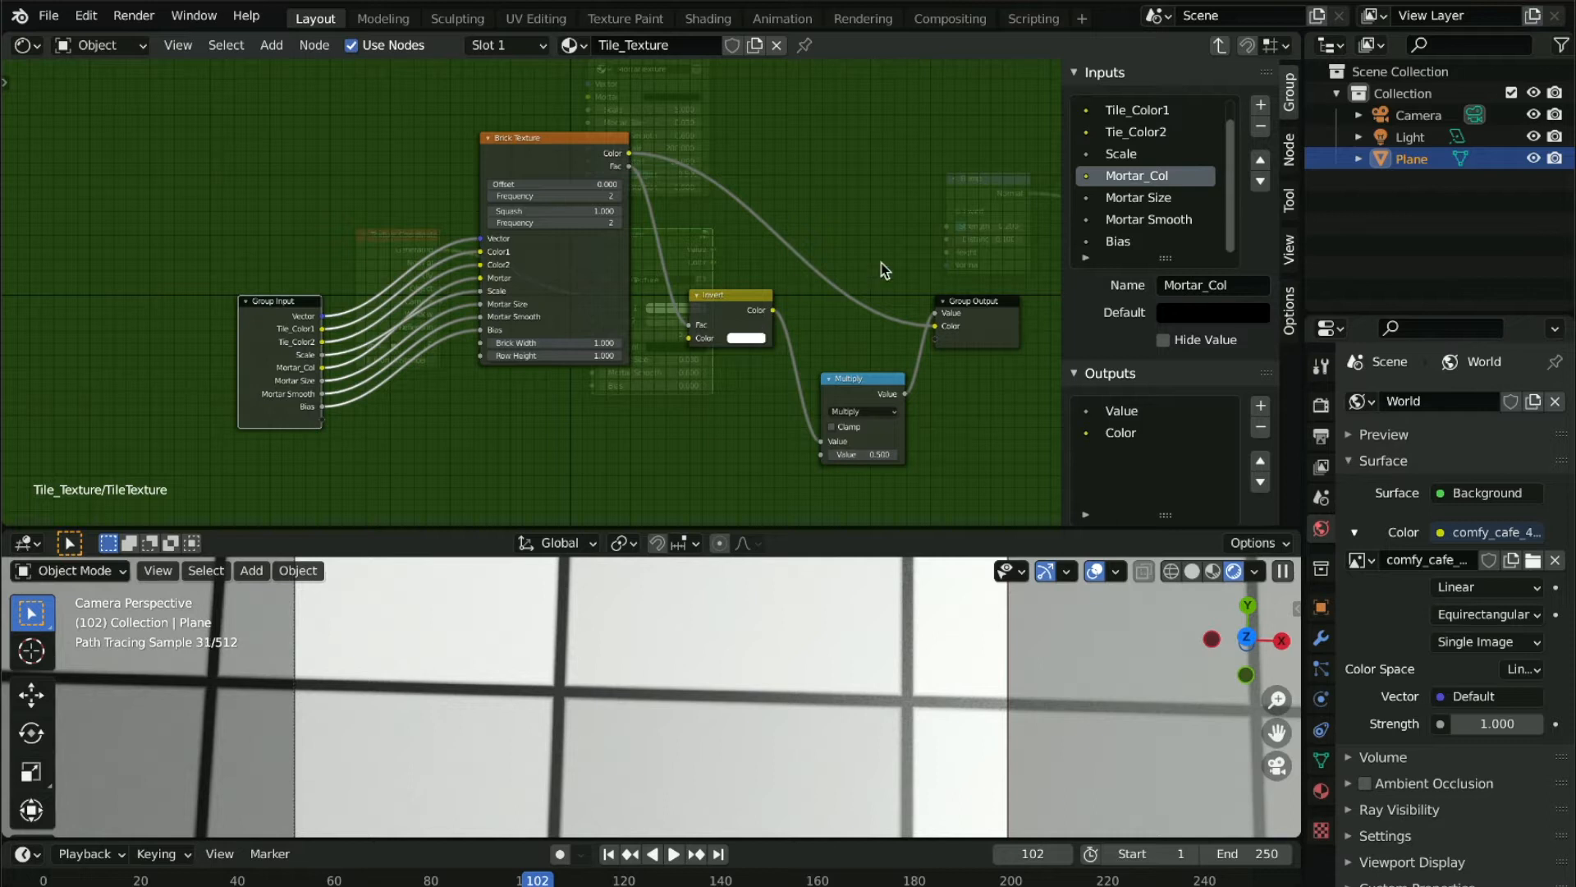
Delete the Multiply node between Invert and Group Output in the TileTexture group
{"action": "scroll", "coordinate": [729, 410], "scroll_direction": "right", "scroll_amount": 3}
{"action": "mouse_move", "coordinate": [754, 349]}
{"action": "left_mouse_down"}
{"action": "mouse_move", "coordinate": [736, 352]}
{"action": "mouse_move", "coordinate": [742, 321]}
{"action": "mouse_move", "coordinate": [762, 355]}
{"action": "left_mouse_up"}
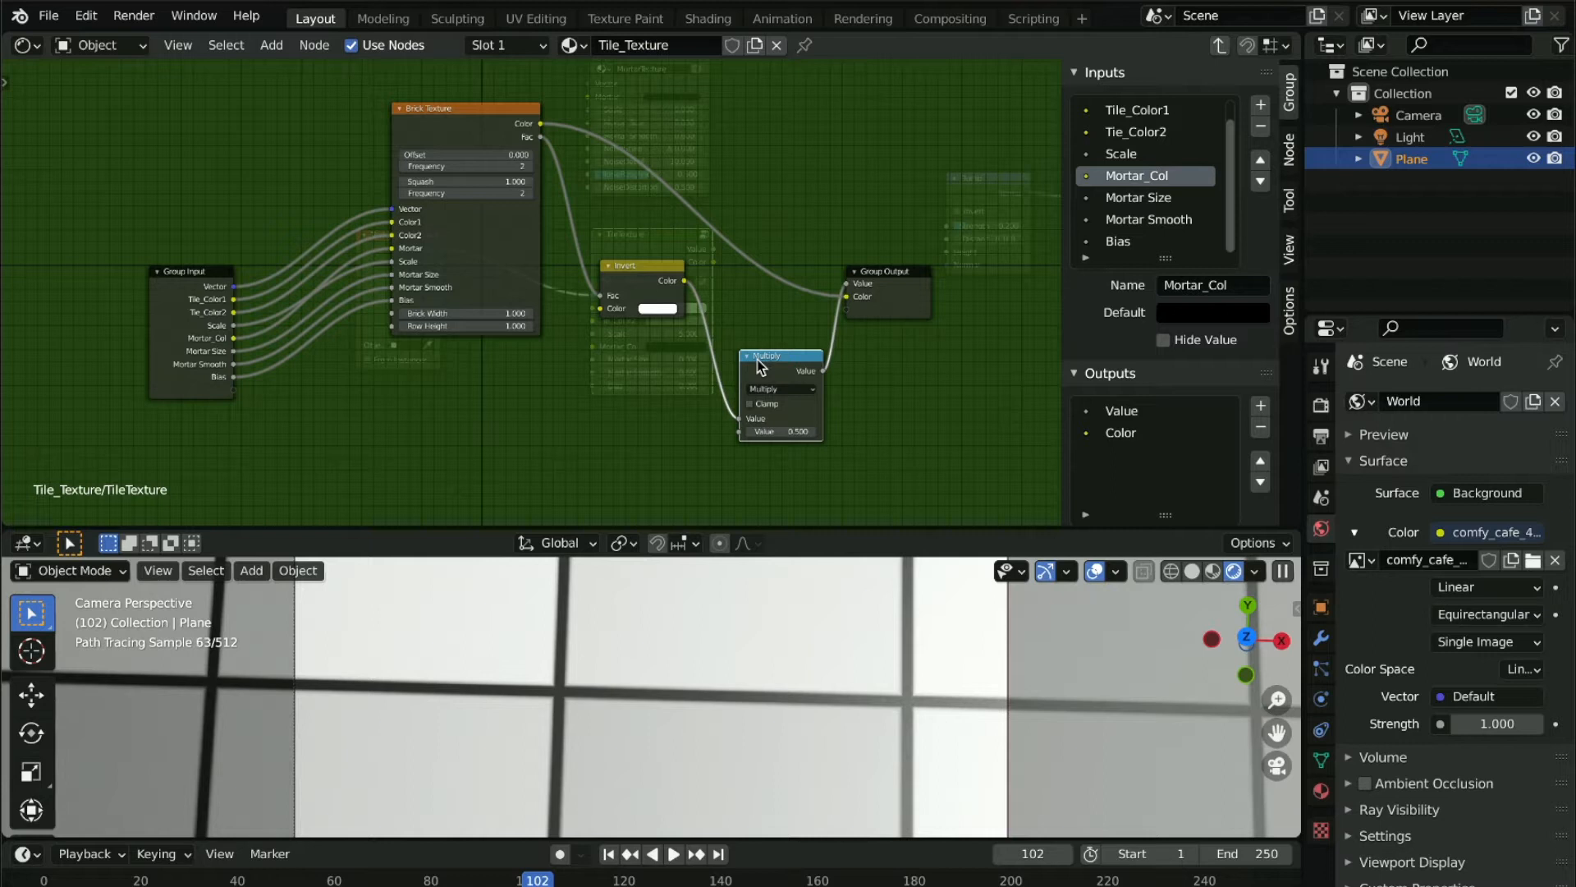
{"action": "key", "text": "Tab"}
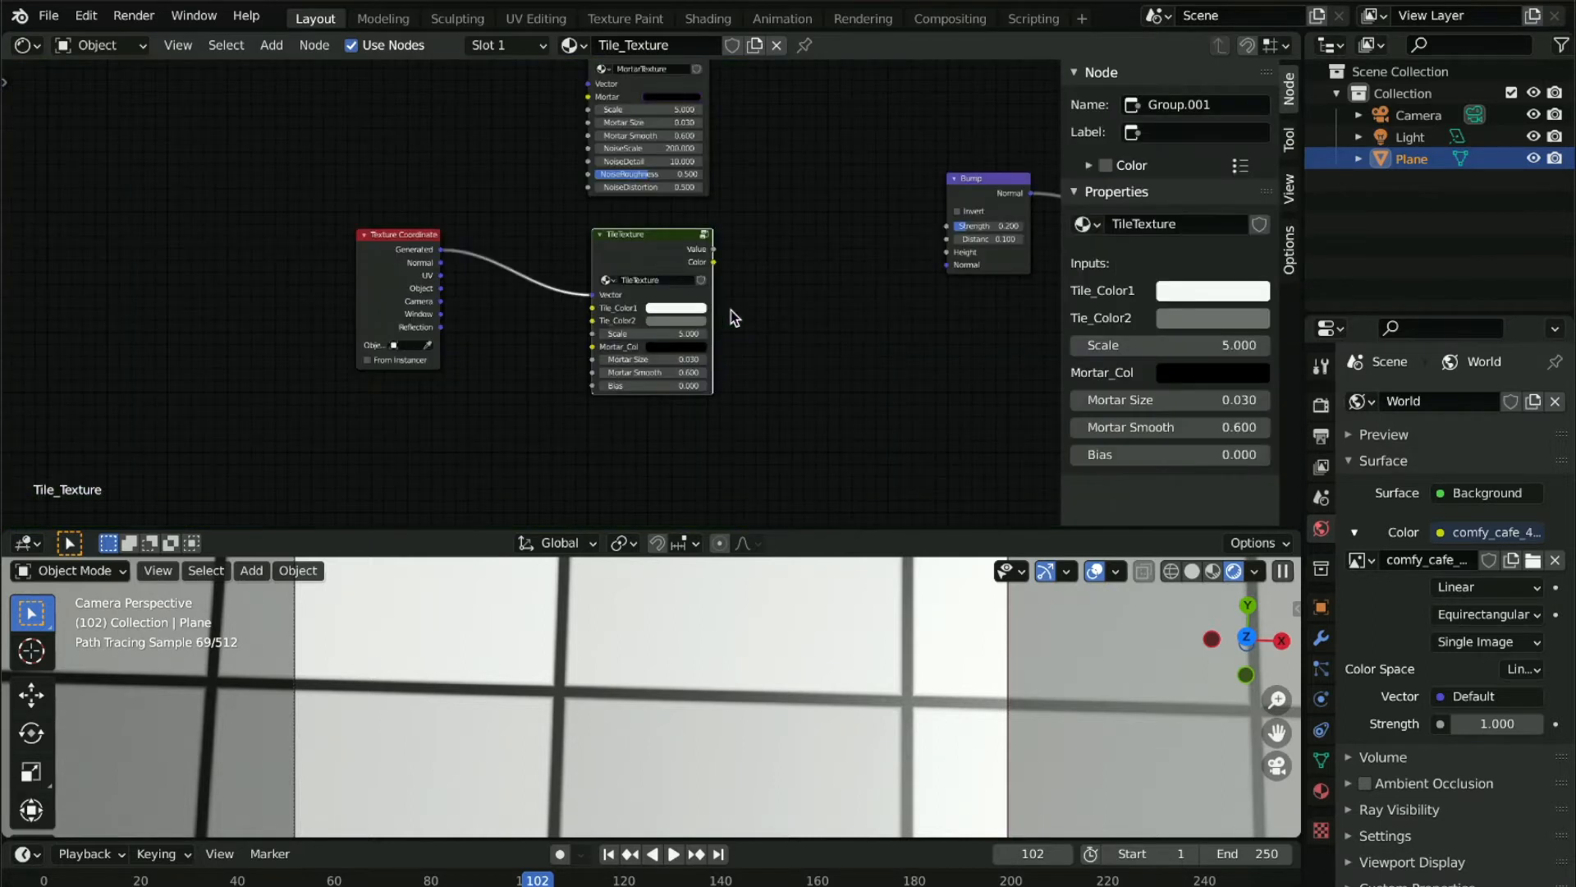
{"action": "left_click_drag", "start_coordinate": [640, 244], "coordinate": [638, 255]}
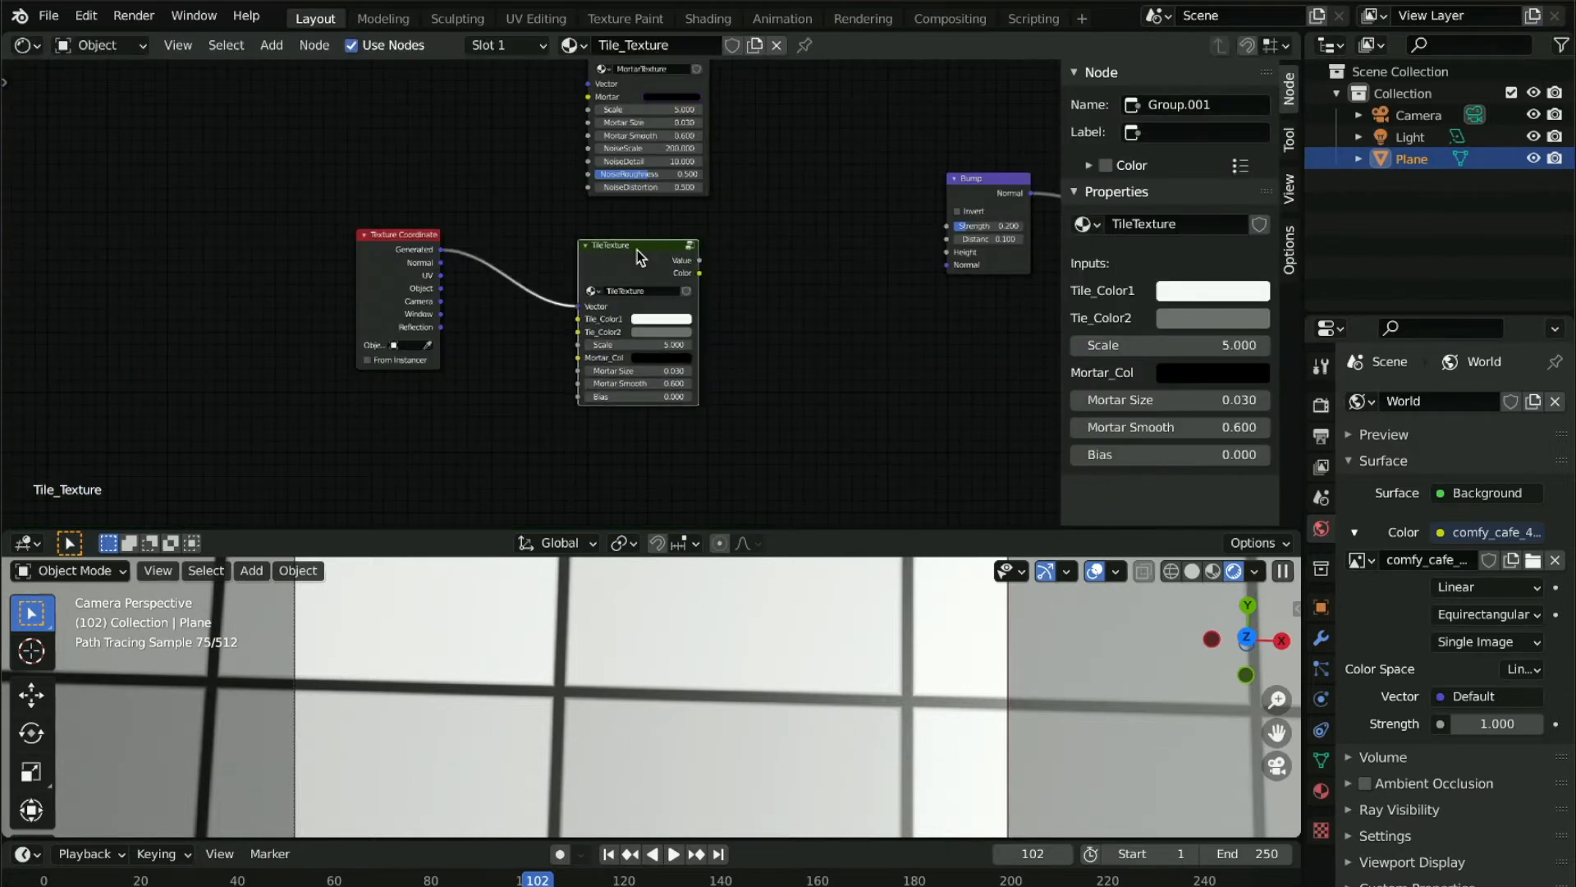
{"action": "key", "text": "Tab"}
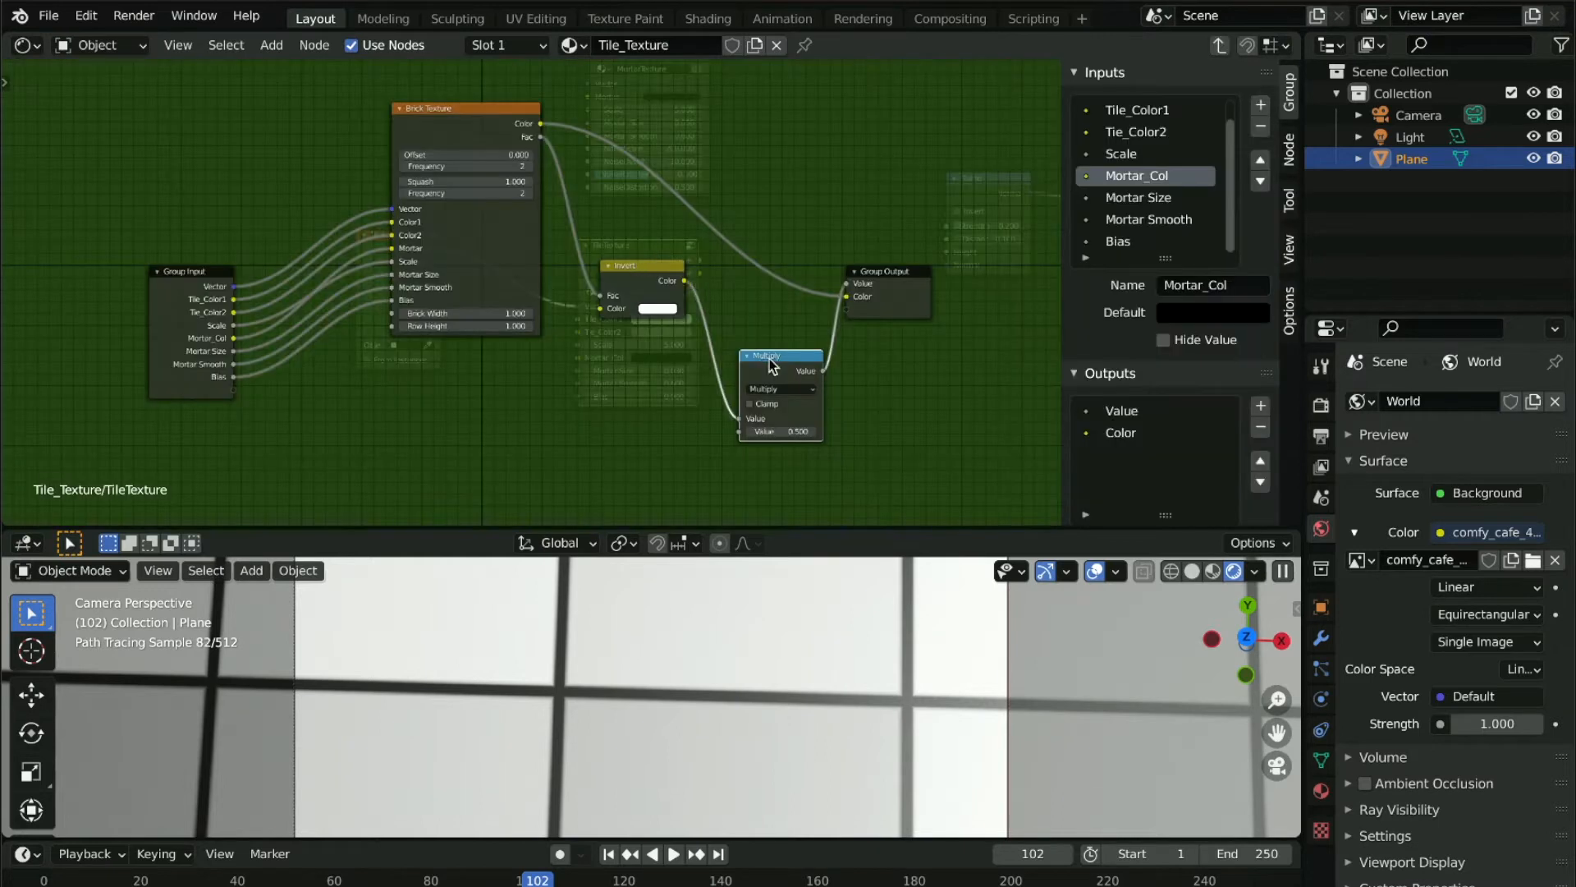
{"action": "key", "text": "x"}
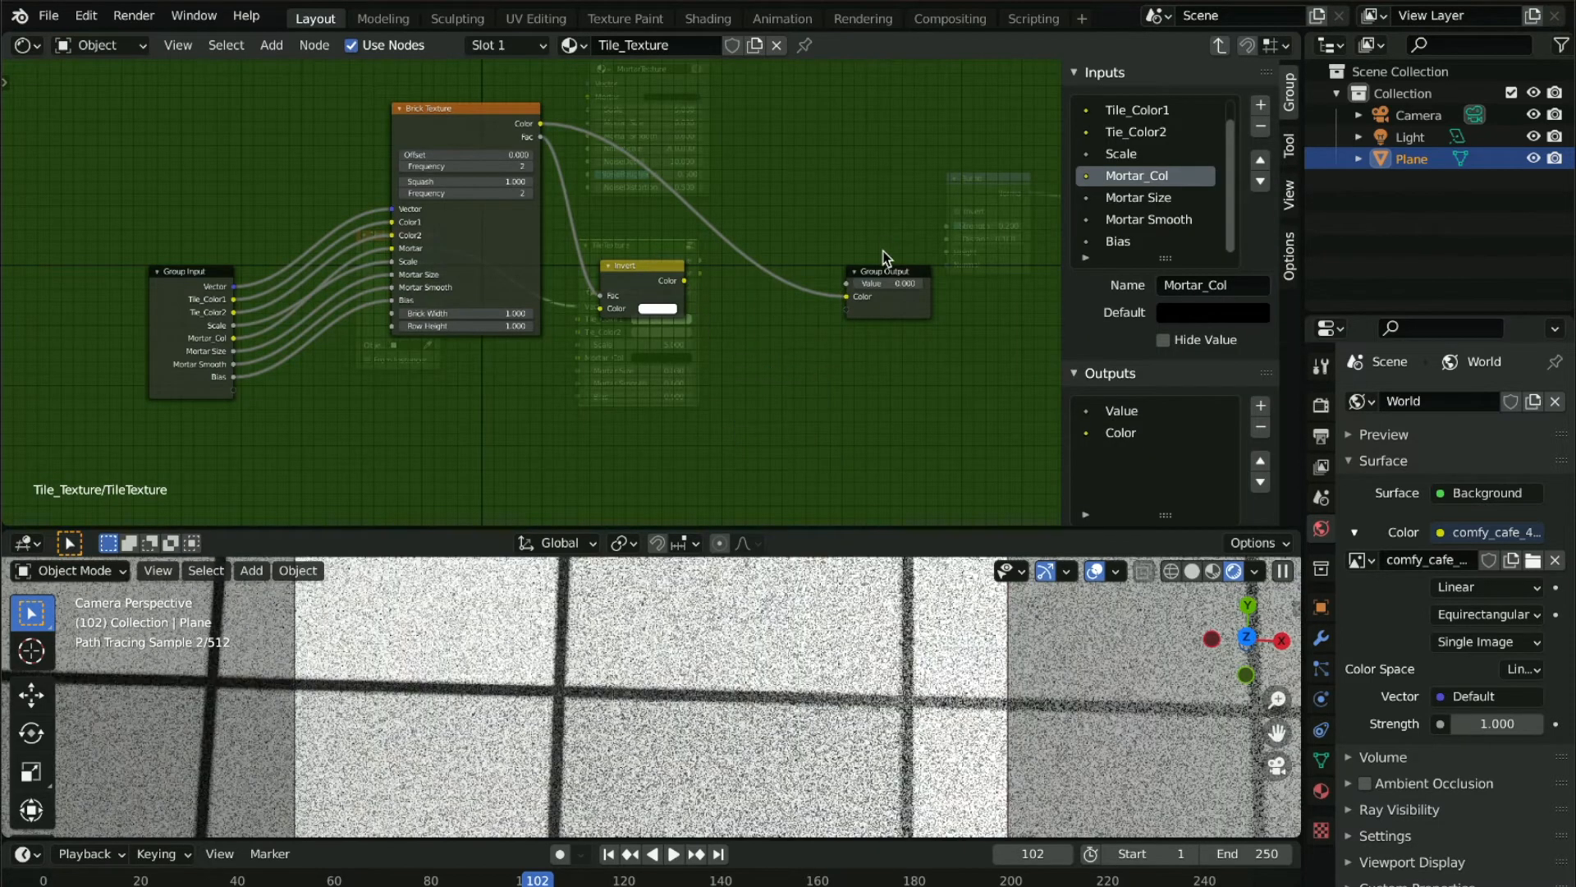
Add an RGB to BW node between Invert and Group Output, with Invert's Color feeding its Color input
{"action": "left_click_drag", "start_coordinate": [876, 271], "coordinate": [937, 236]}
{"action": "left_click", "coordinate": [622, 277]}
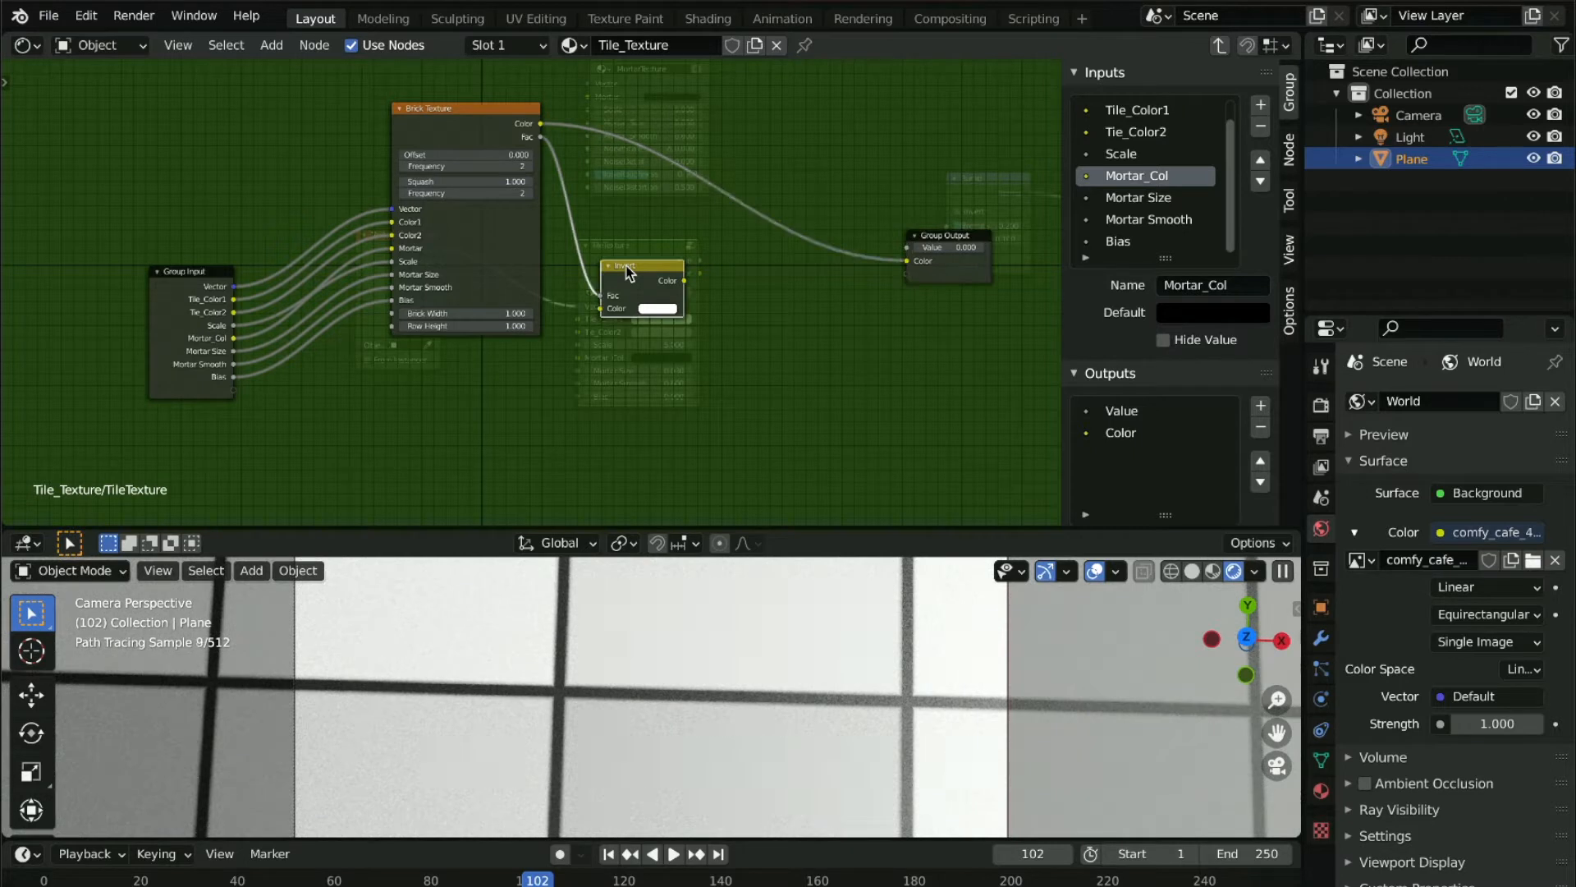
{"action": "left_click_drag", "start_coordinate": [617, 276], "coordinate": [613, 284]}
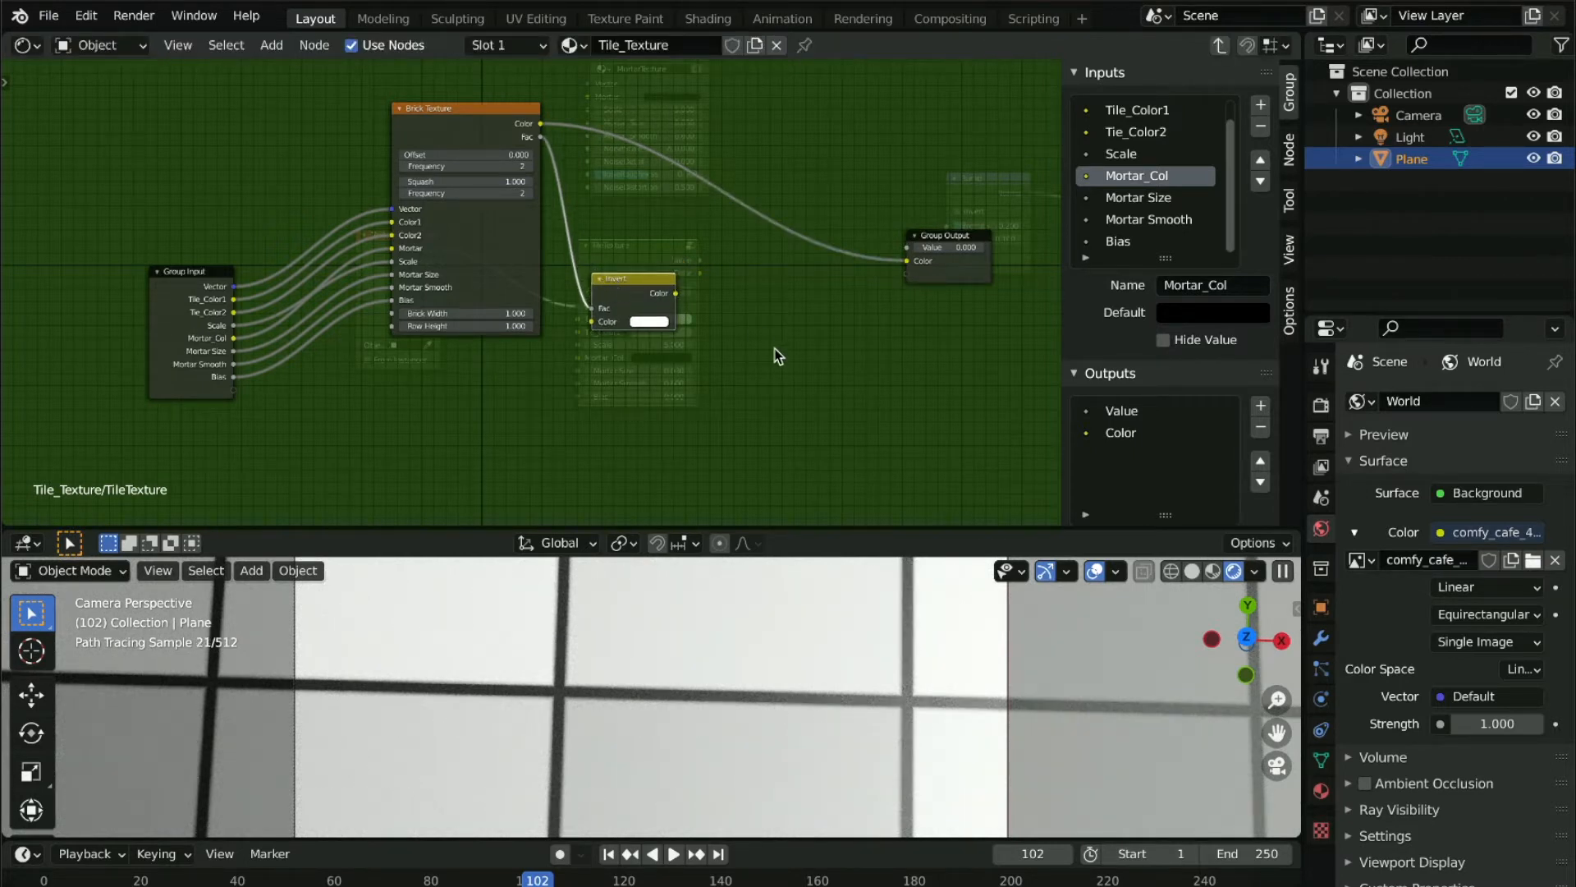
{"action": "key", "text": "shift+a"}
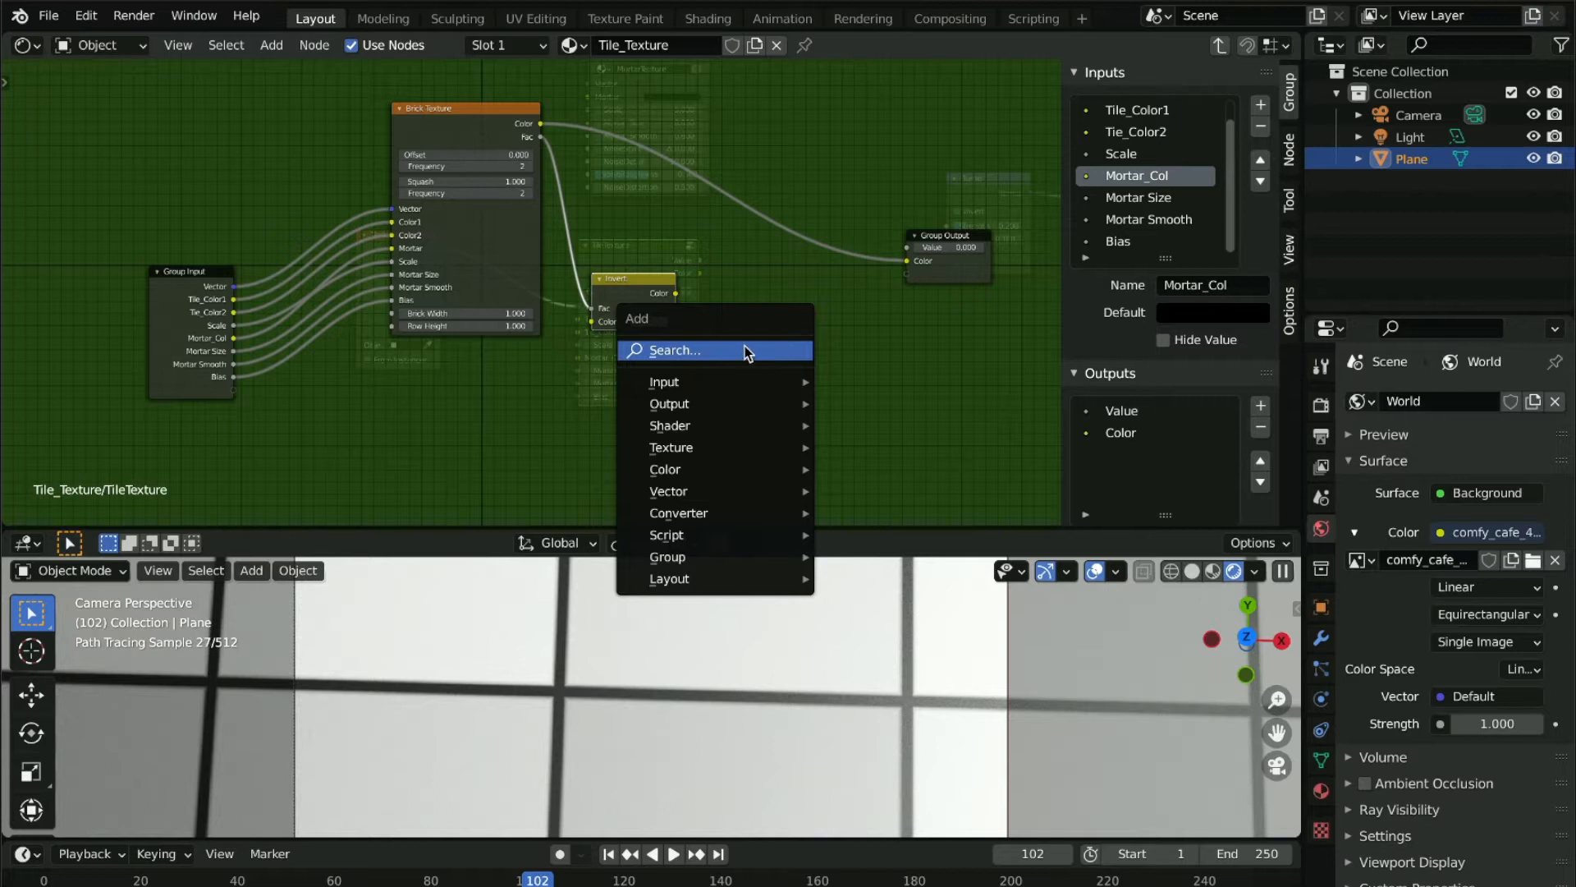
{"action": "mouse_move", "coordinate": [800, 515]}
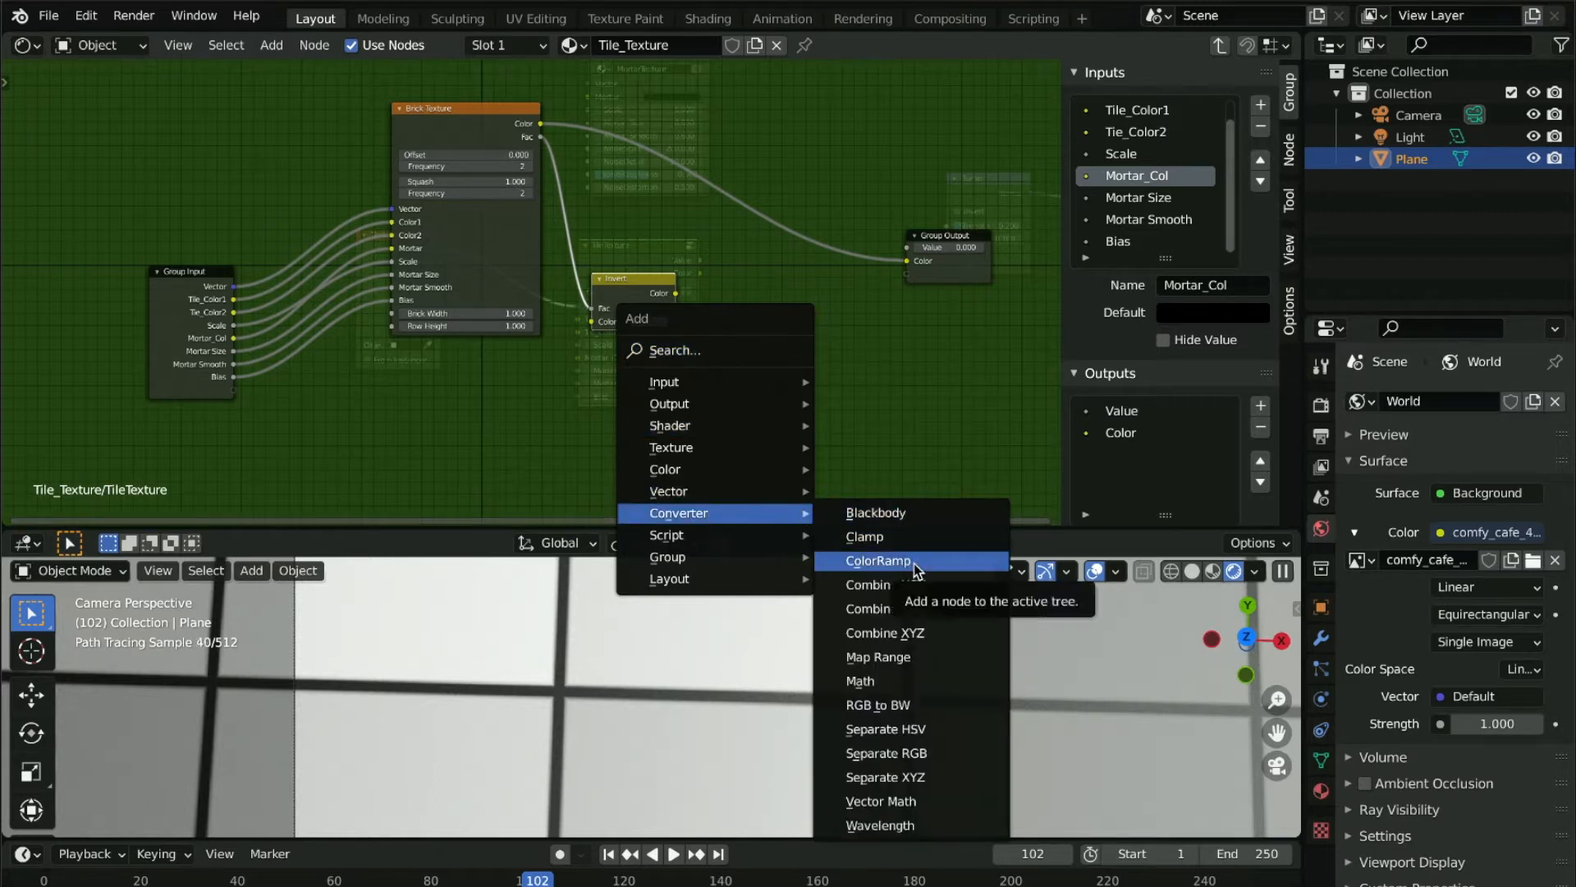
{"action": "left_click", "coordinate": [925, 708]}
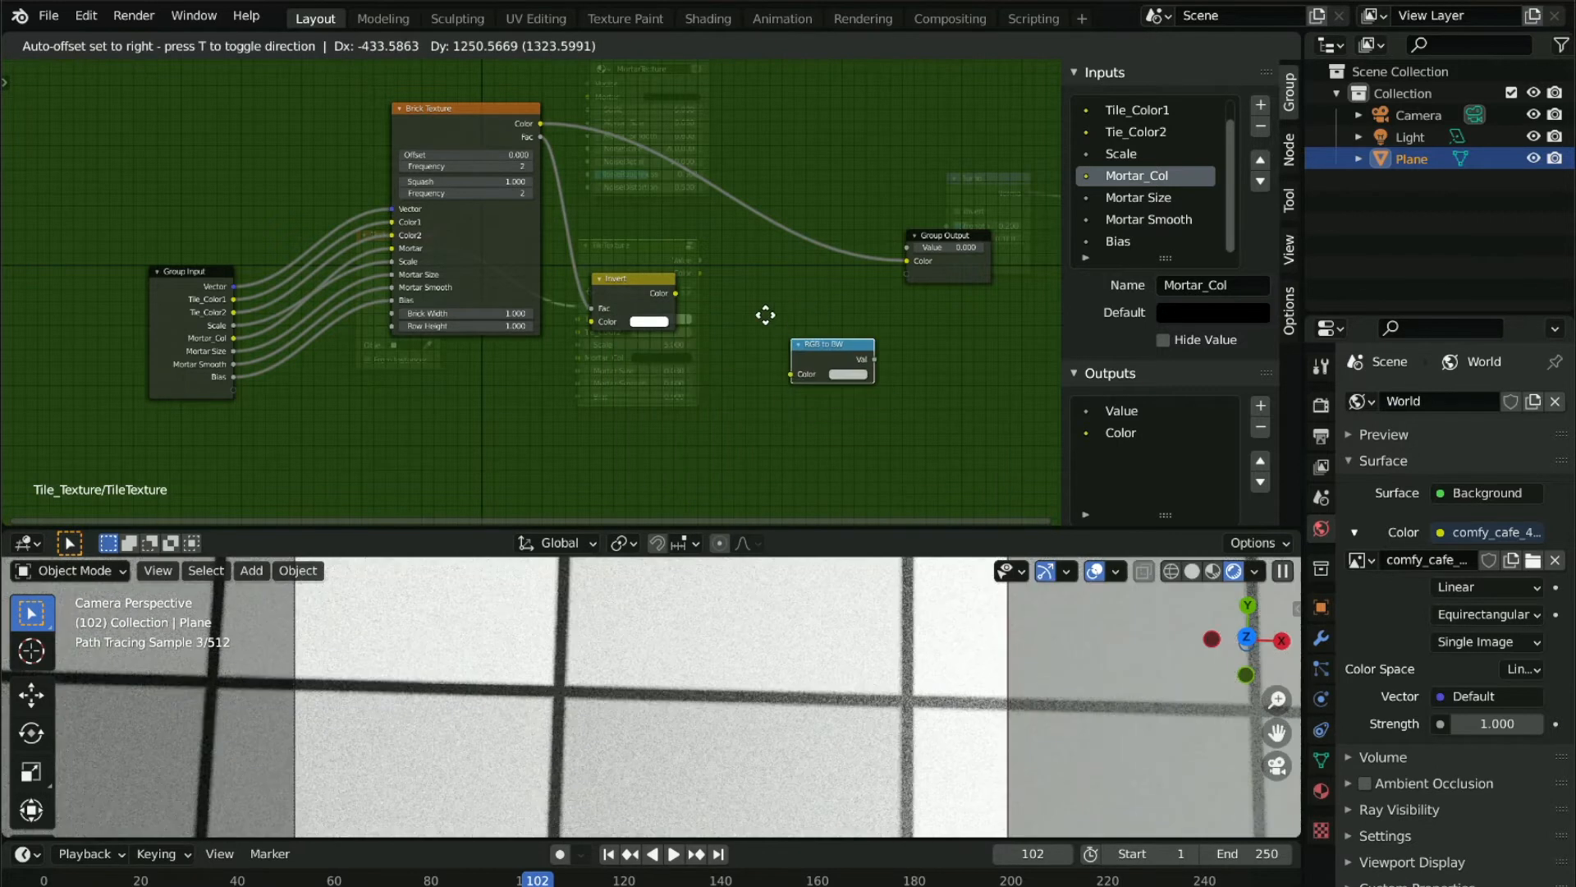
{"action": "left_click", "coordinate": [742, 284]}
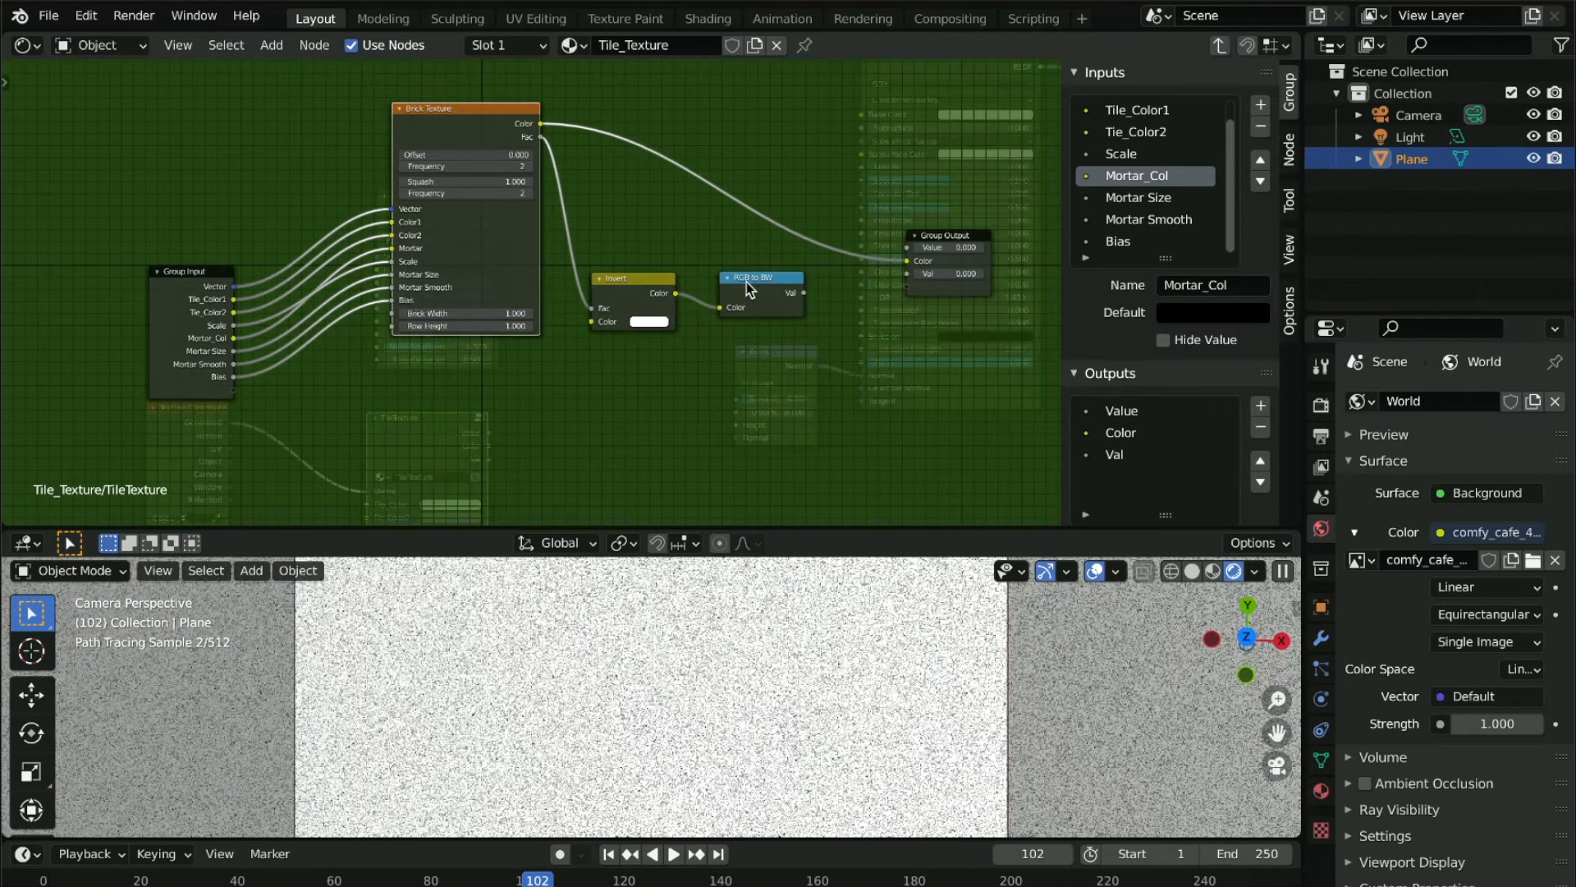
{"action": "left_click_drag", "start_coordinate": [746, 282], "coordinate": [821, 302]}
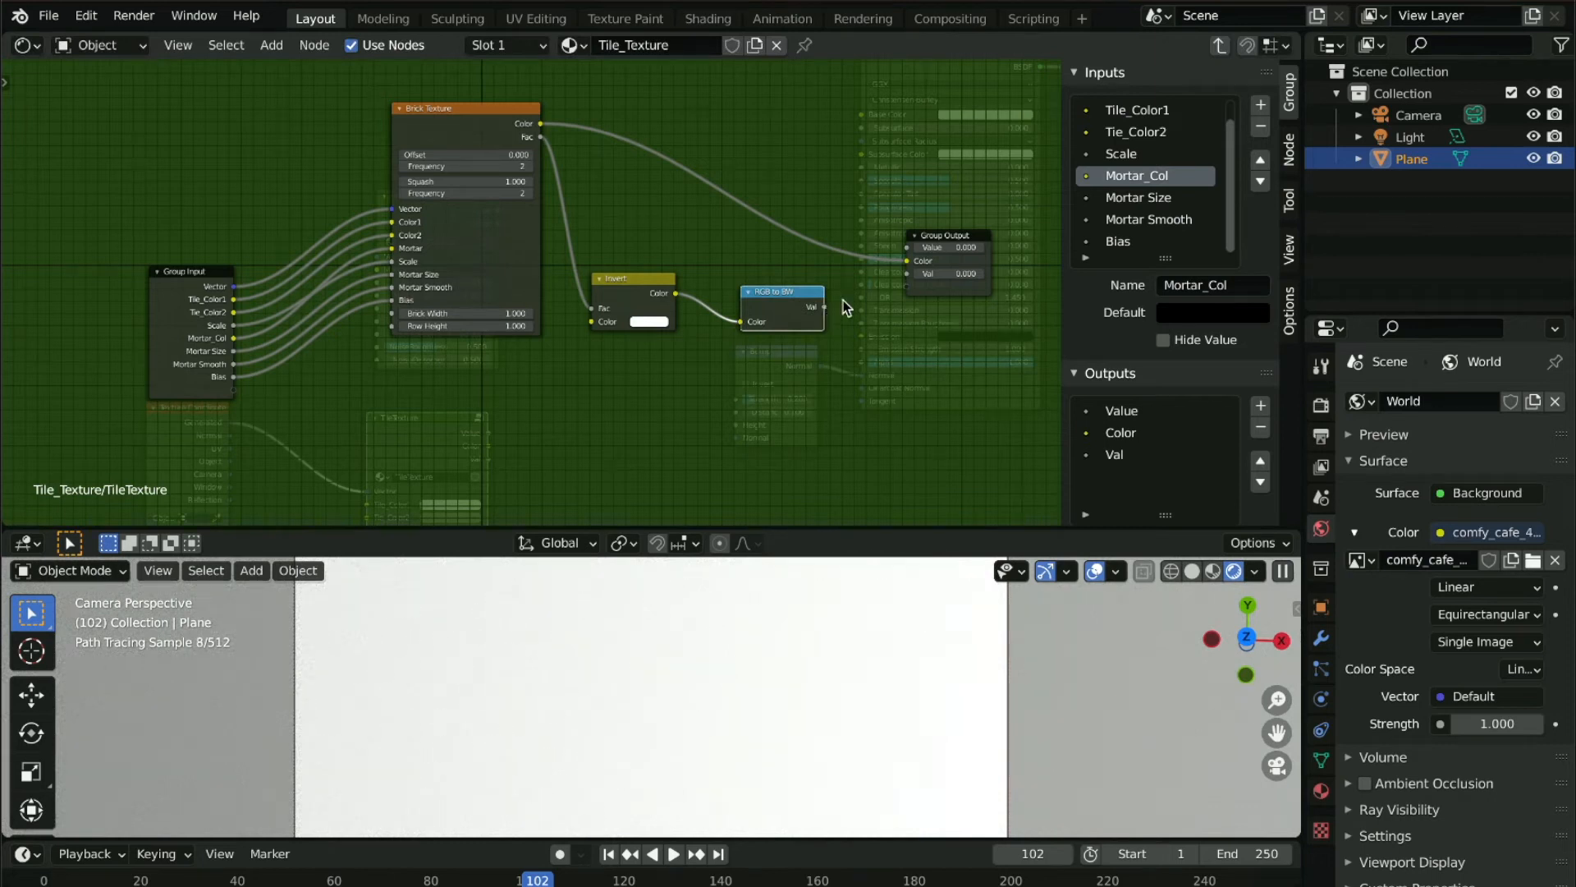
Connect RGB to BW's Val to the new group output and rename that output Fac
{"action": "left_click_drag", "start_coordinate": [892, 282], "coordinate": [907, 274]}
{"action": "left_click", "coordinate": [966, 273]}
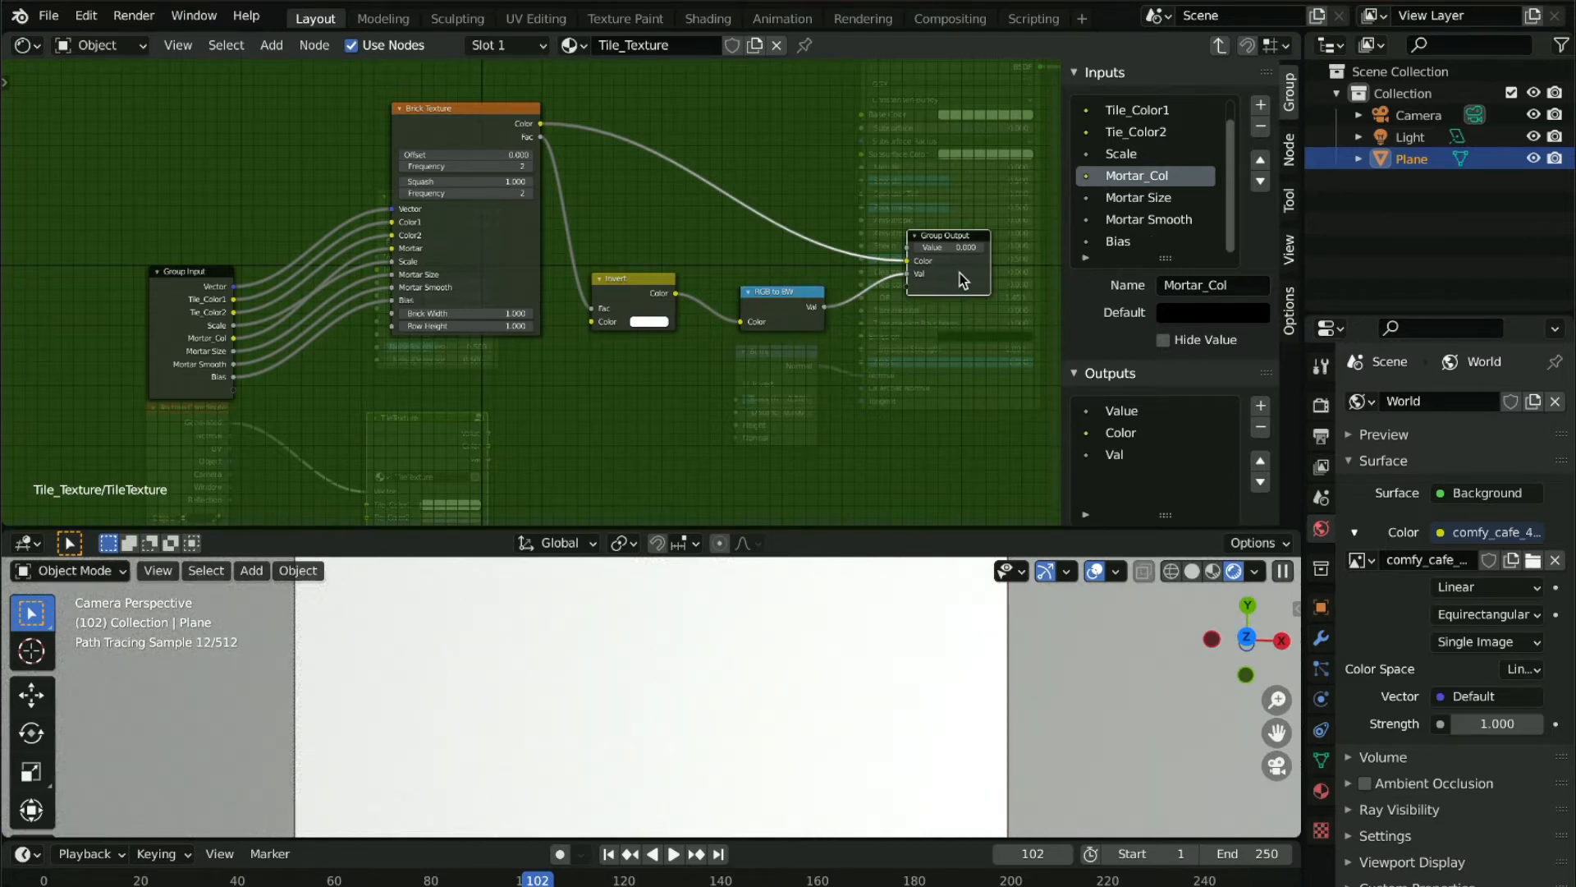
{"action": "left_click", "coordinate": [1126, 454]}
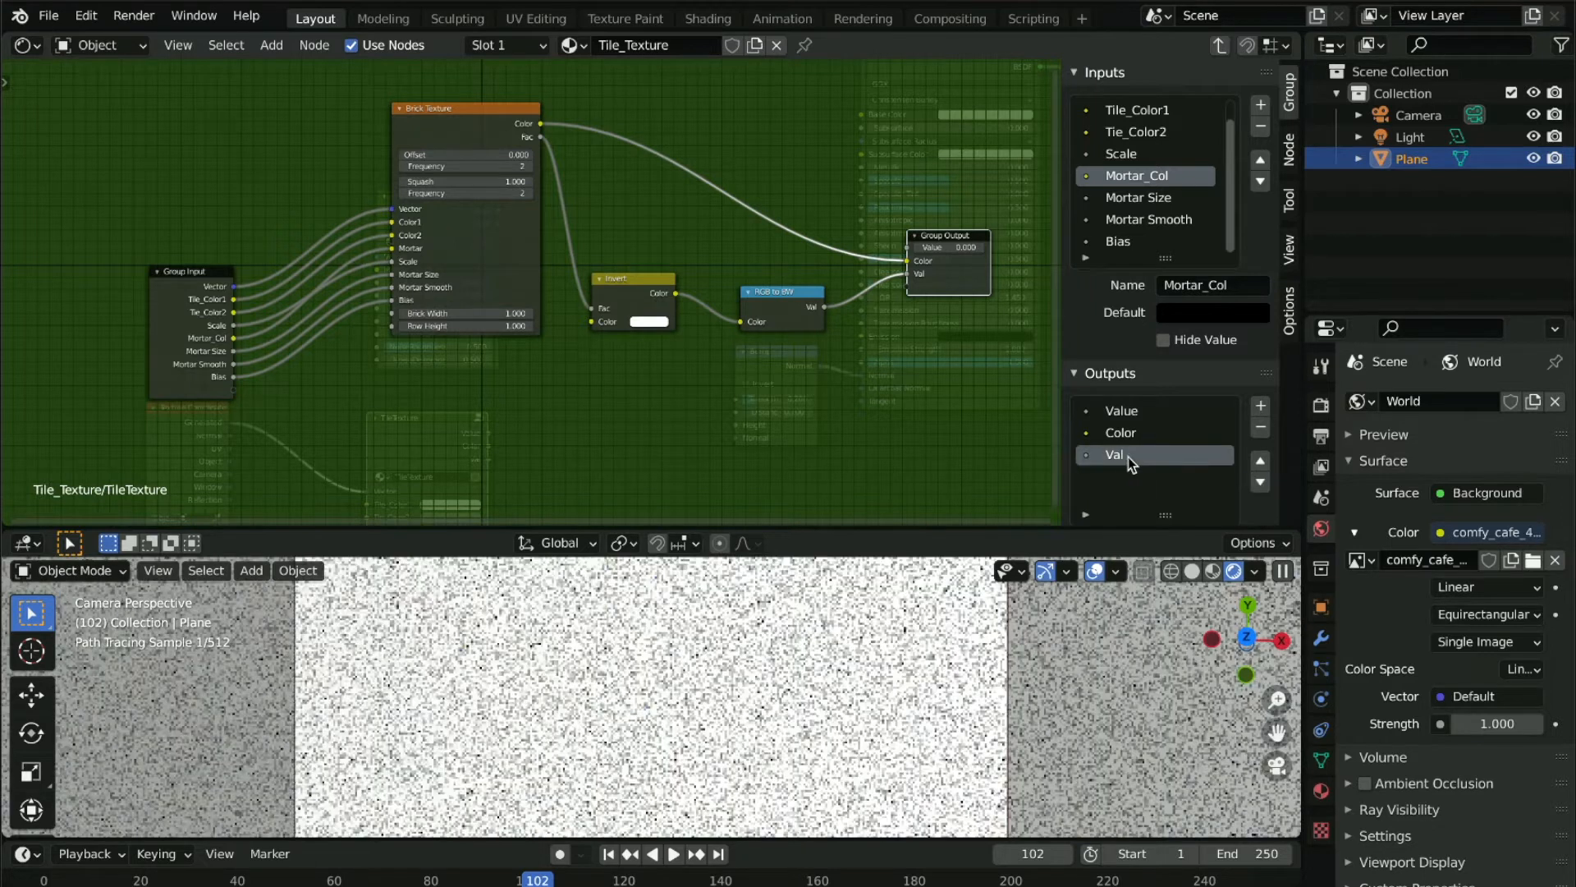
{"action": "scroll", "coordinate": [1128, 457], "scroll_direction": "down", "scroll_amount": 4}
{"action": "left_click", "coordinate": [1212, 403]}
{"action": "key", "text": "BackSpace"}
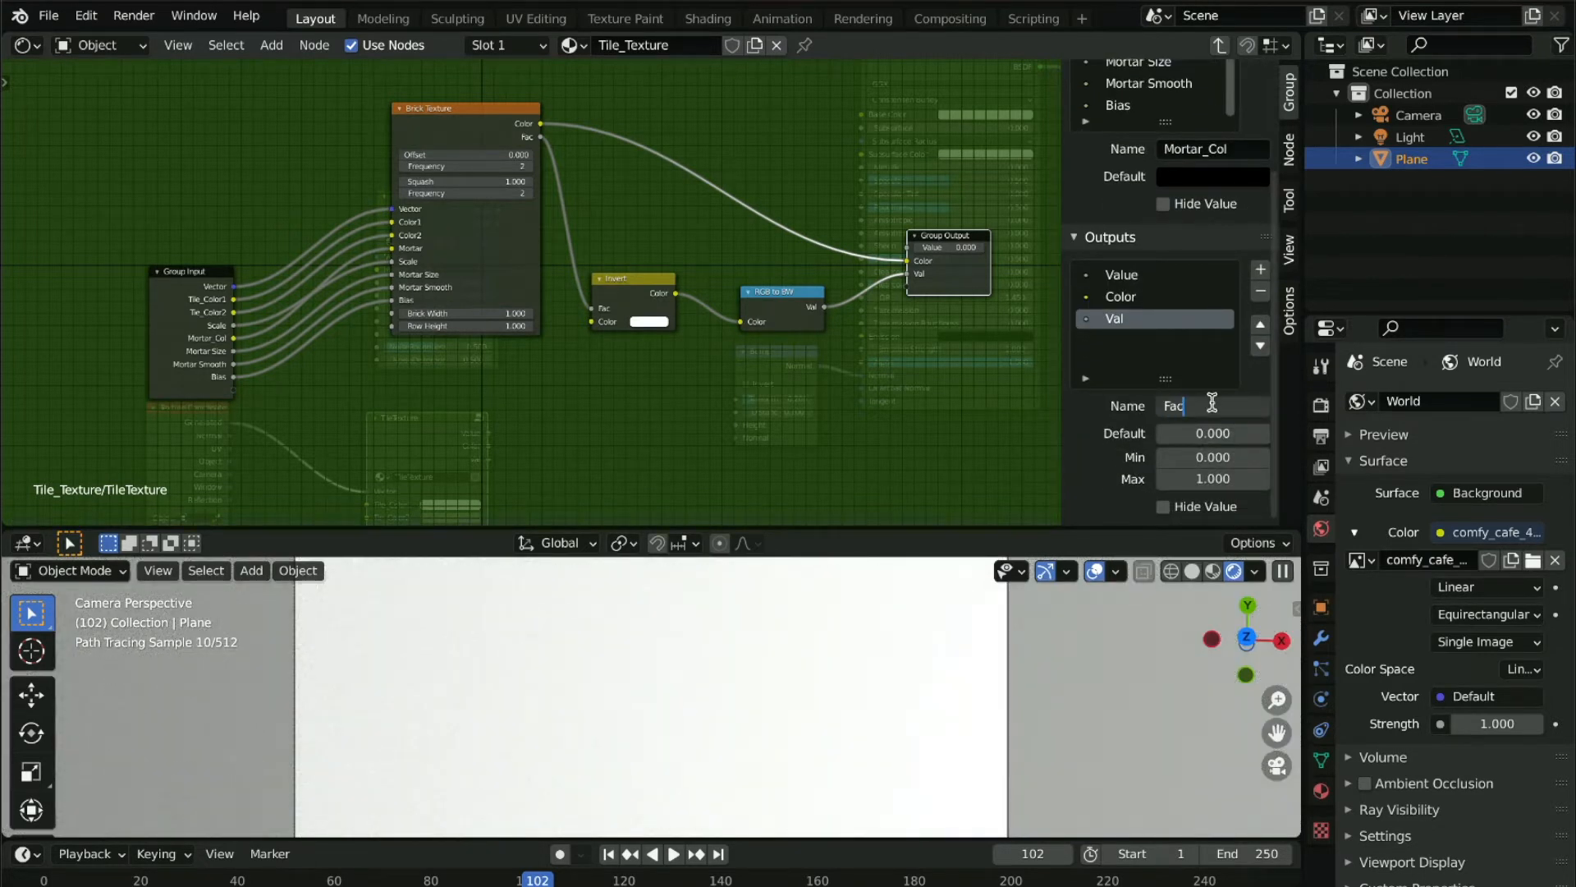
{"action": "key", "text": "Return"}
{"action": "left_click_drag", "start_coordinate": [935, 235], "coordinate": [909, 231]}
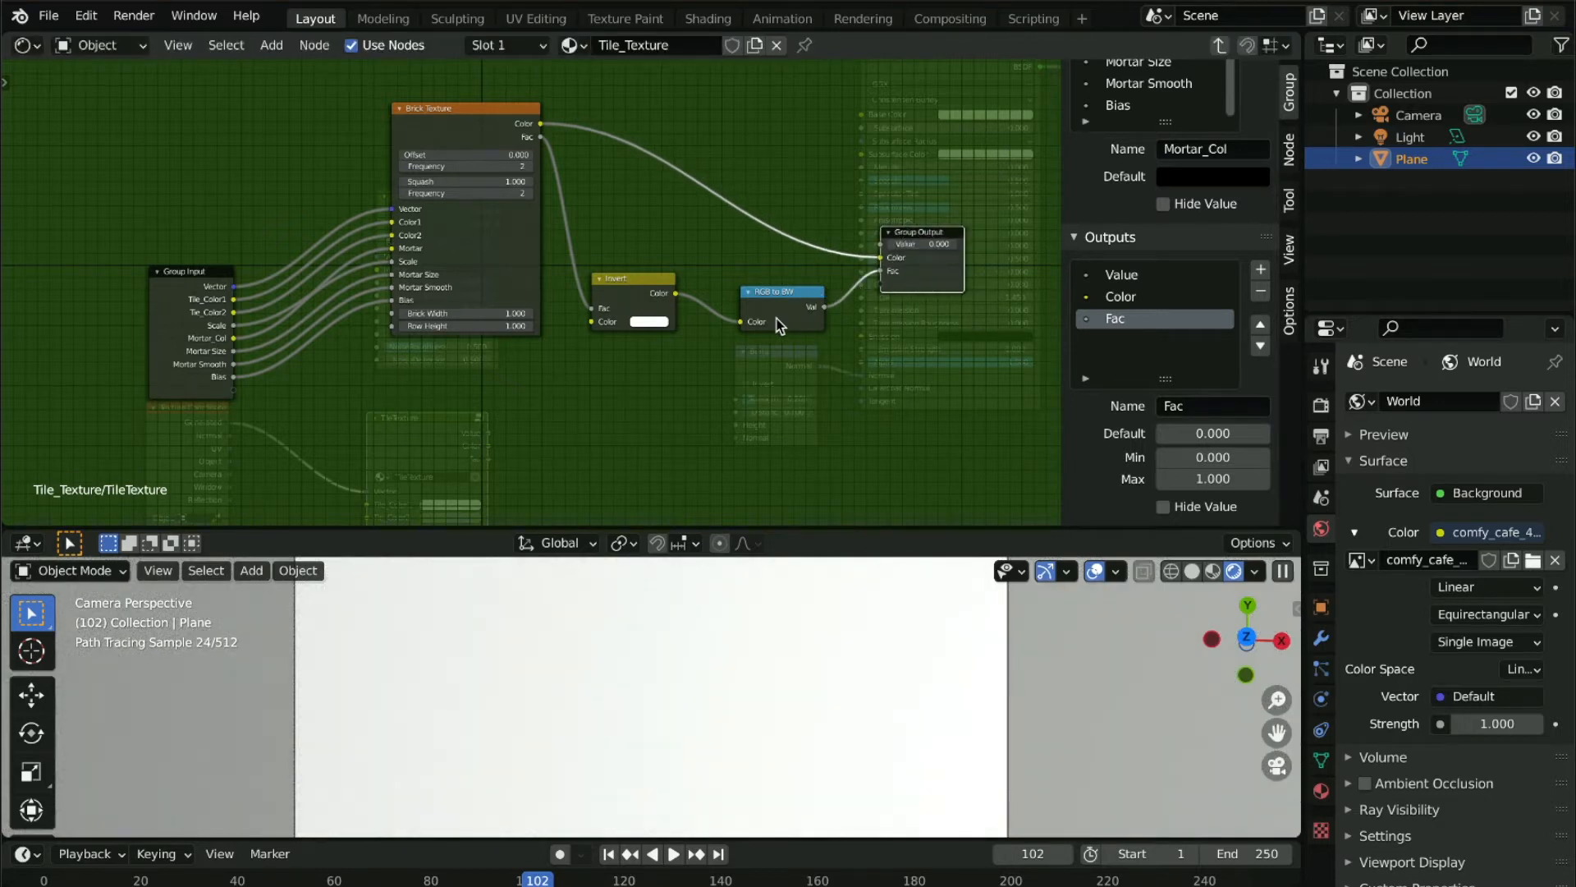
Leave the TileTexture group and rearrange the MortarTexture, TileTexture and Texture Coordinate nodes, with Texture Coordinate further up and away from both groups
{"action": "key", "text": "Tab"}
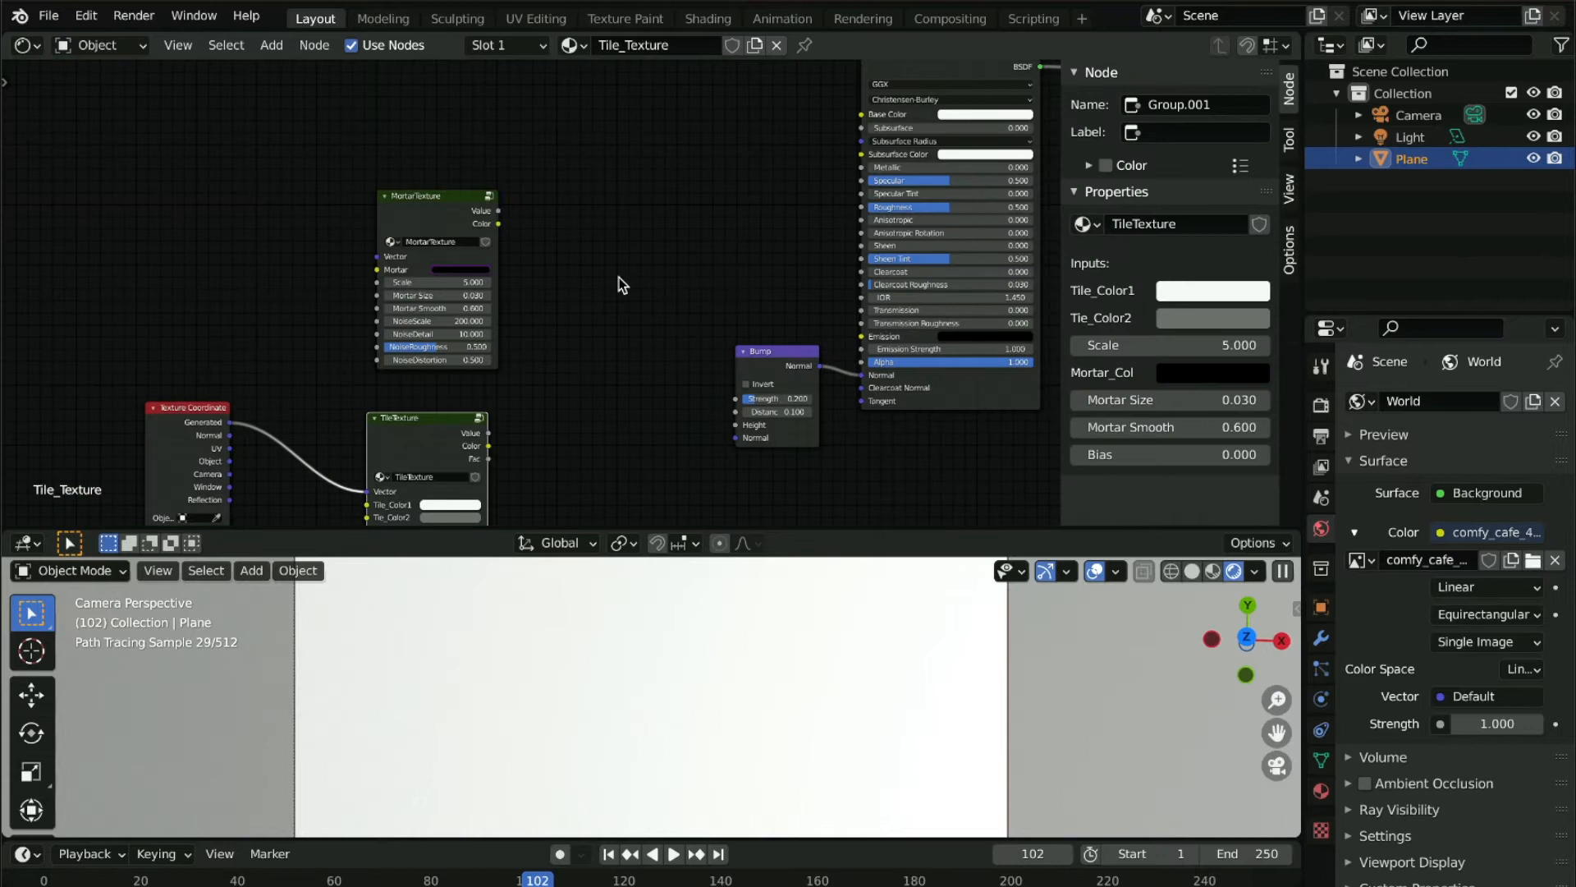
{"action": "scroll", "coordinate": [619, 278], "scroll_direction": "down", "scroll_amount": 5}
{"action": "scroll", "coordinate": [548, 197], "scroll_direction": "up", "scroll_amount": 2}
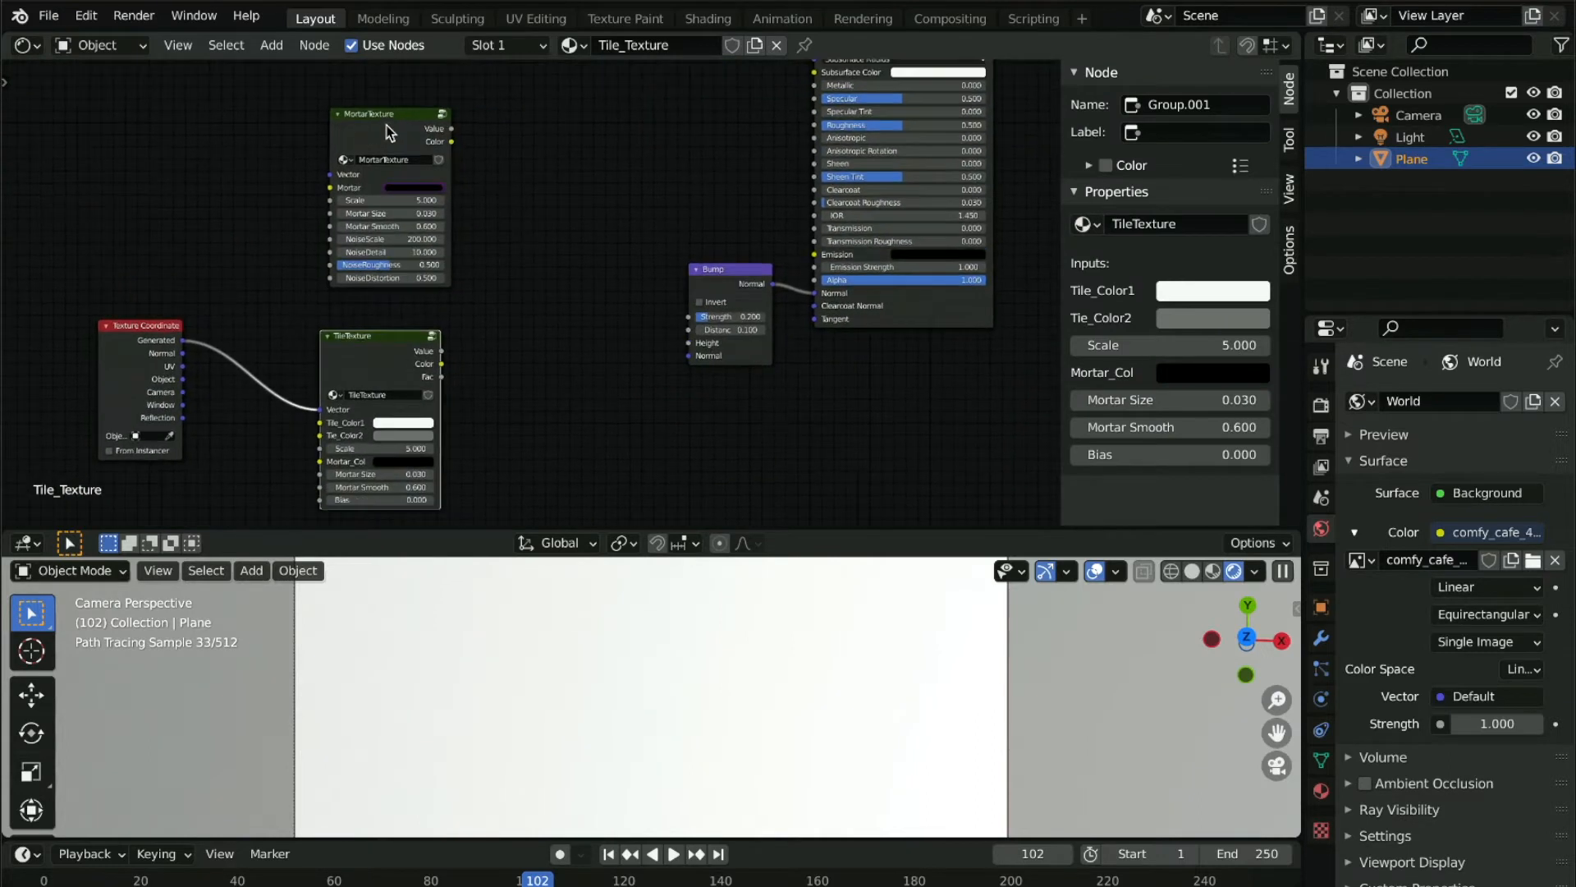
{"action": "left_click_drag", "start_coordinate": [389, 131], "coordinate": [378, 122]}
{"action": "left_click_drag", "start_coordinate": [362, 353], "coordinate": [358, 329]}
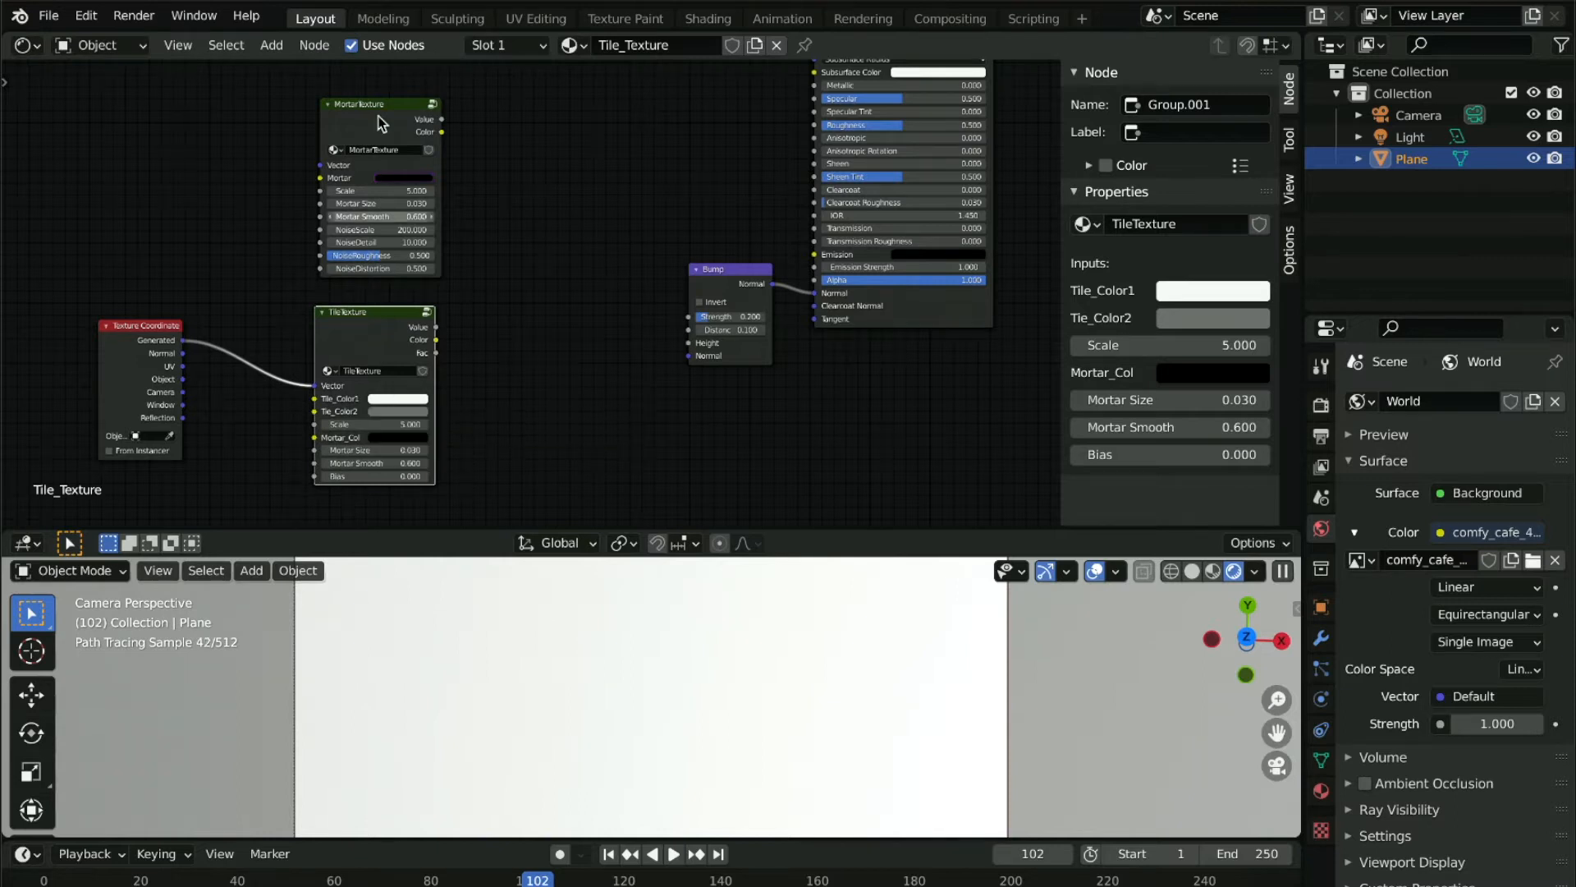
{"action": "middle_click_drag", "start_coordinate": [389, 372], "coordinate": [573, 320]}
{"action": "scroll", "coordinate": [573, 320], "scroll_direction": "up", "scroll_amount": 1}
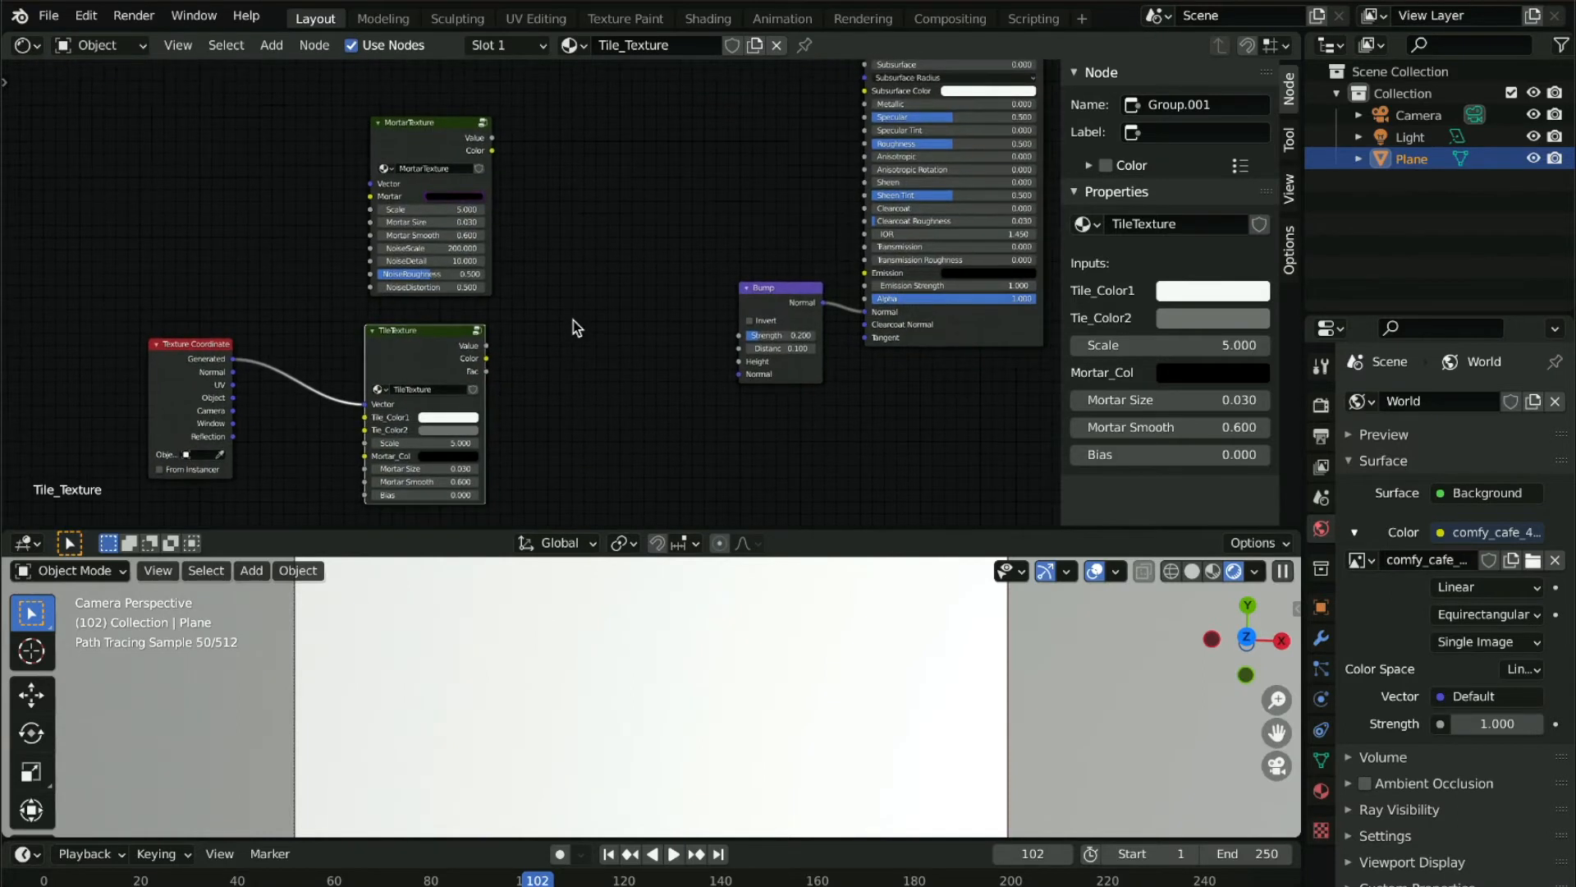
{"action": "left_click_drag", "start_coordinate": [189, 343], "coordinate": [137, 247]}
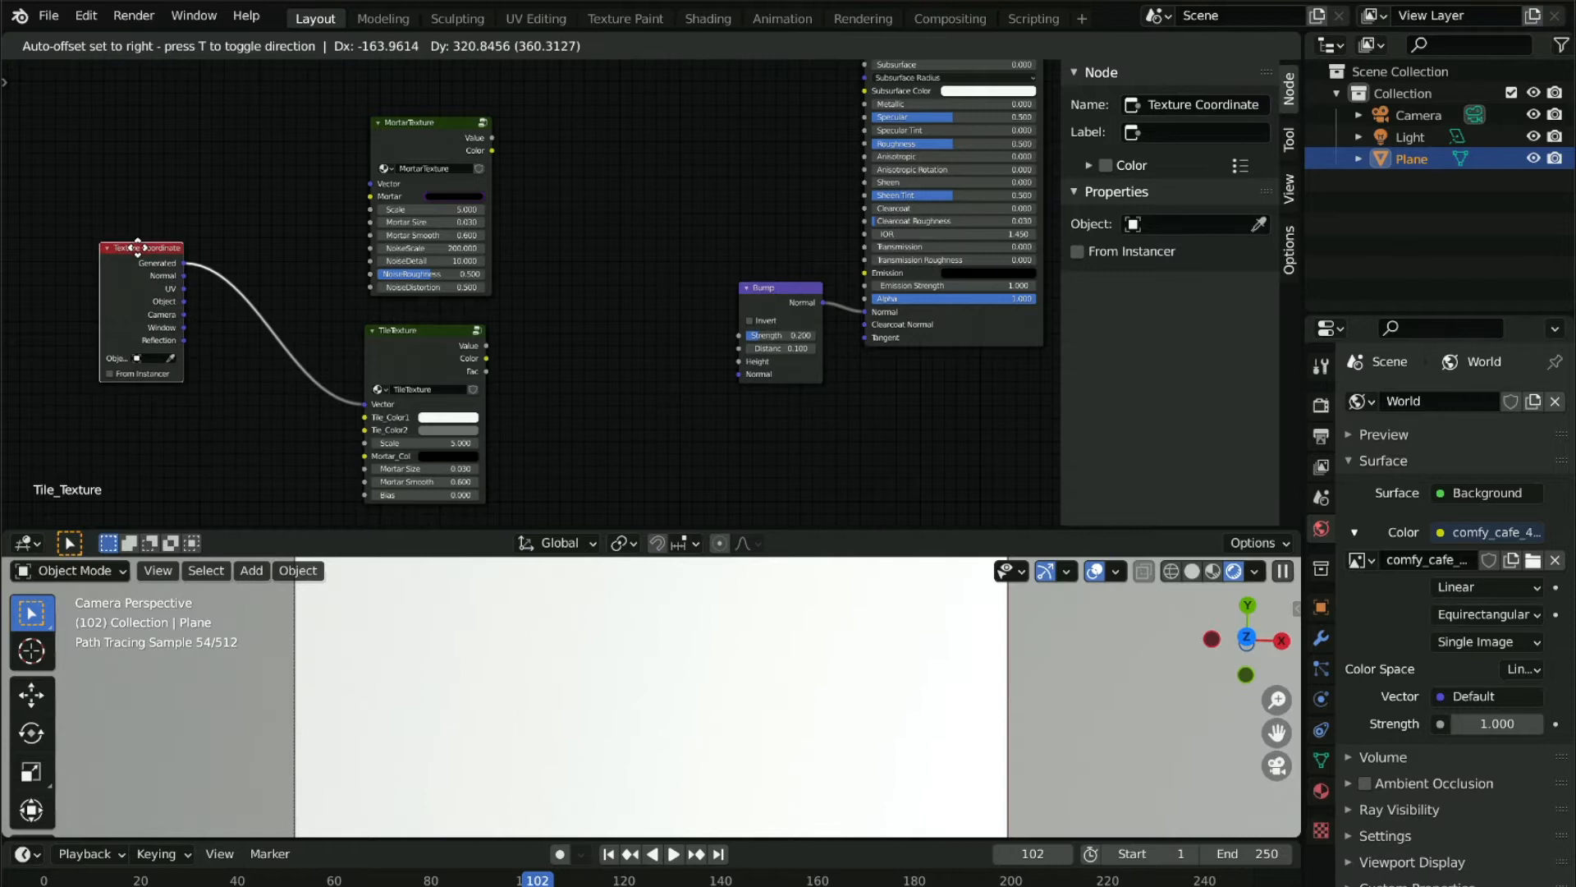
{"action": "left_click_drag", "start_coordinate": [479, 292], "coordinate": [463, 280]}
{"action": "left_click_drag", "start_coordinate": [414, 329], "coordinate": [389, 332]}
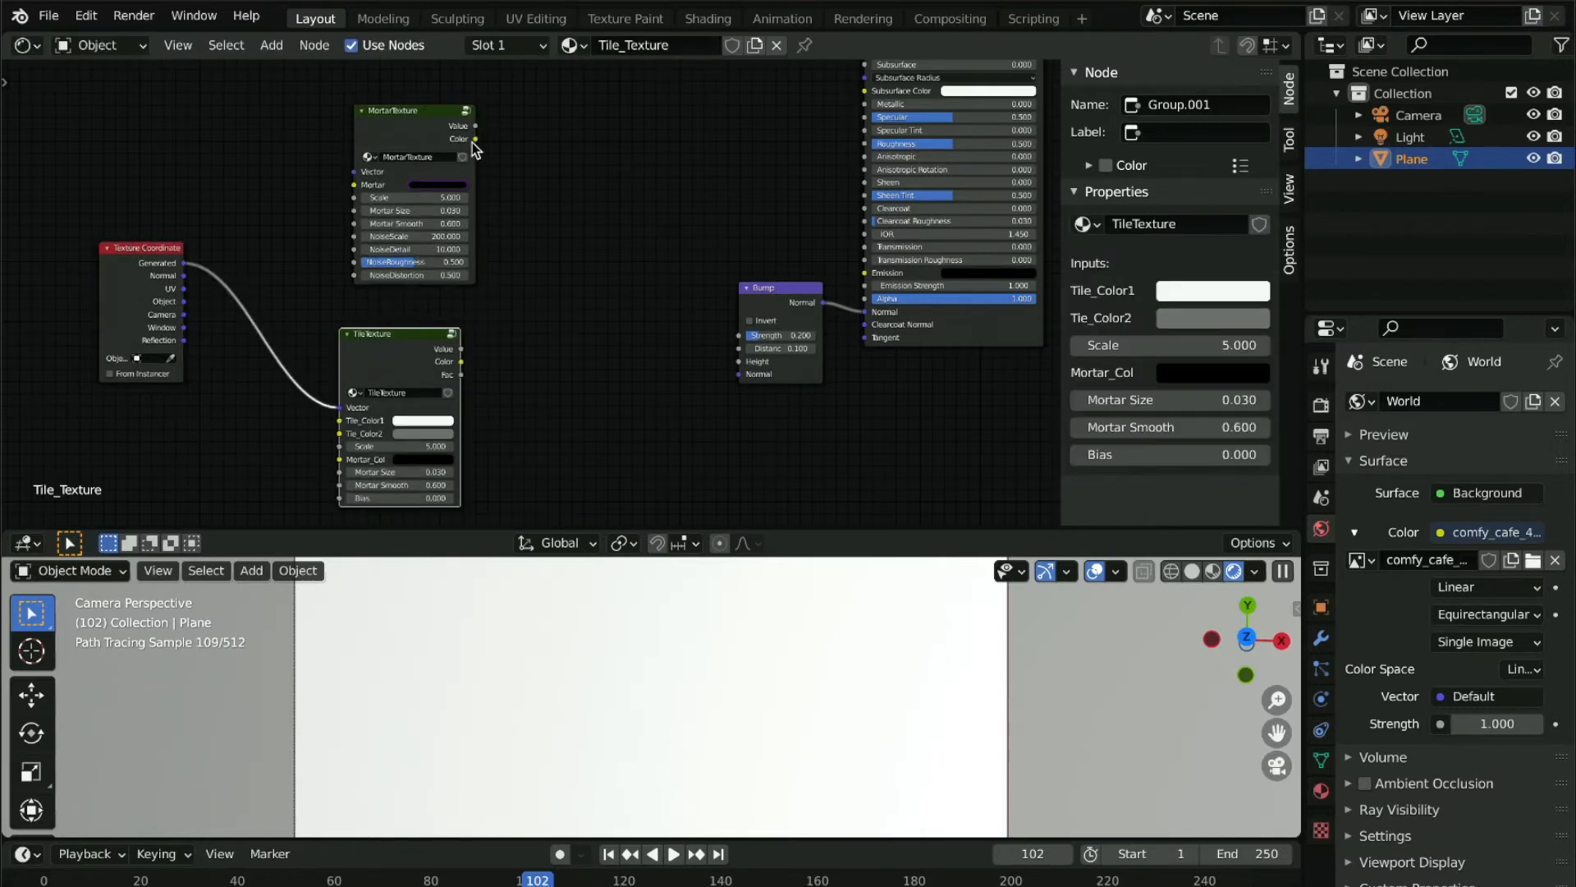
Connect MortarTexture's Color output to the Principled BSDF's Base Color
{"action": "left_click_drag", "start_coordinate": [474, 138], "coordinate": [680, 148]}
{"action": "scroll", "coordinate": [573, 288], "scroll_direction": "up", "scroll_amount": 3}
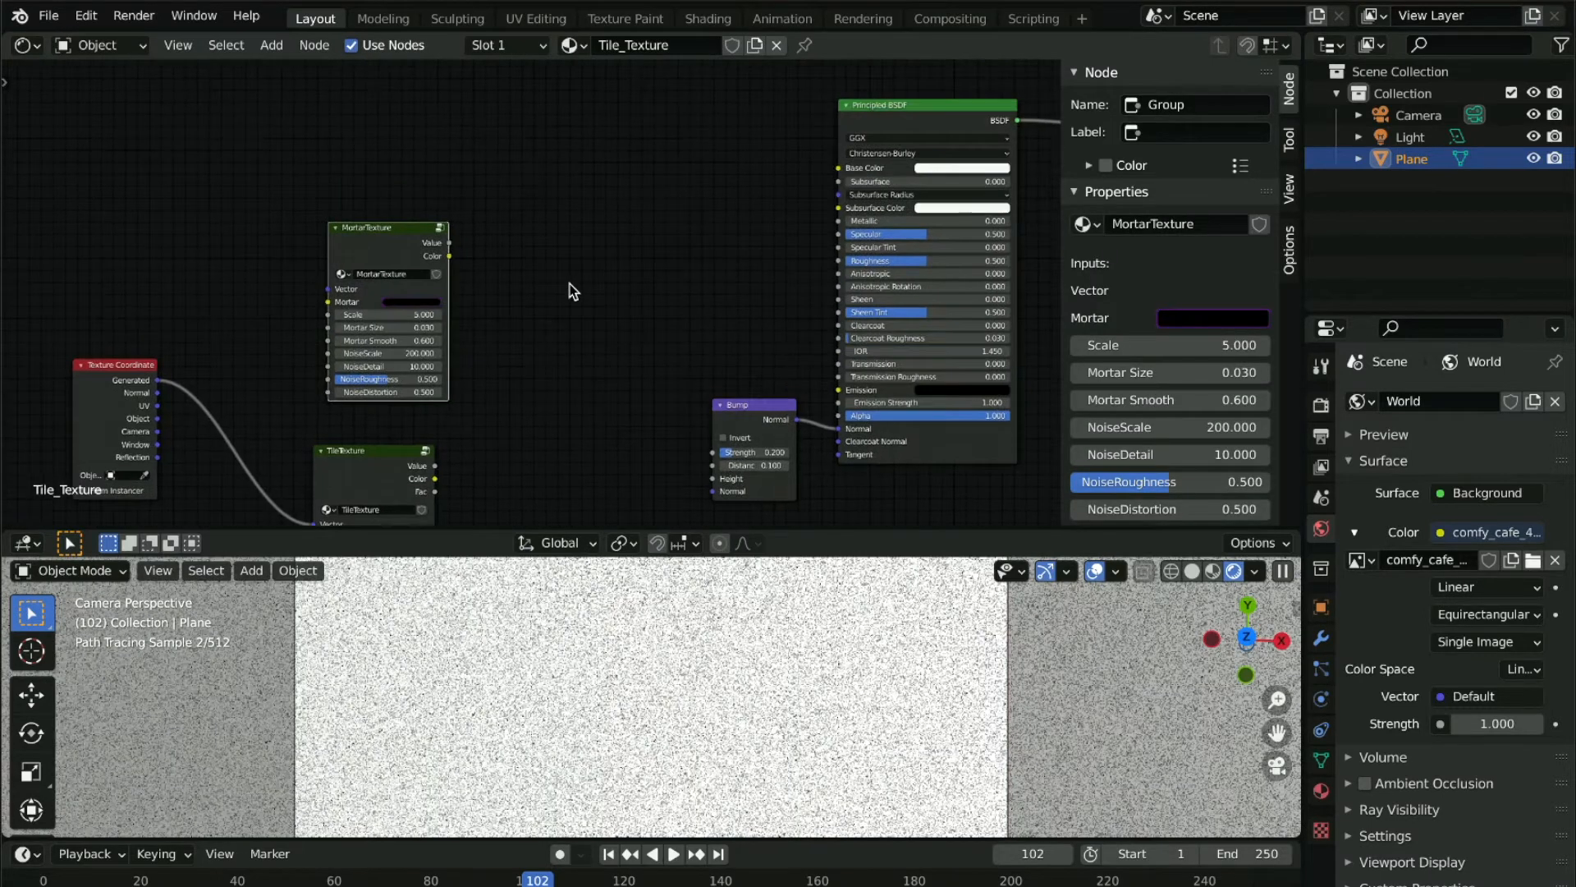
{"action": "left_click_drag", "start_coordinate": [450, 256], "coordinate": [838, 168]}
{"action": "scroll", "coordinate": [466, 289], "scroll_direction": "down", "scroll_amount": 3}
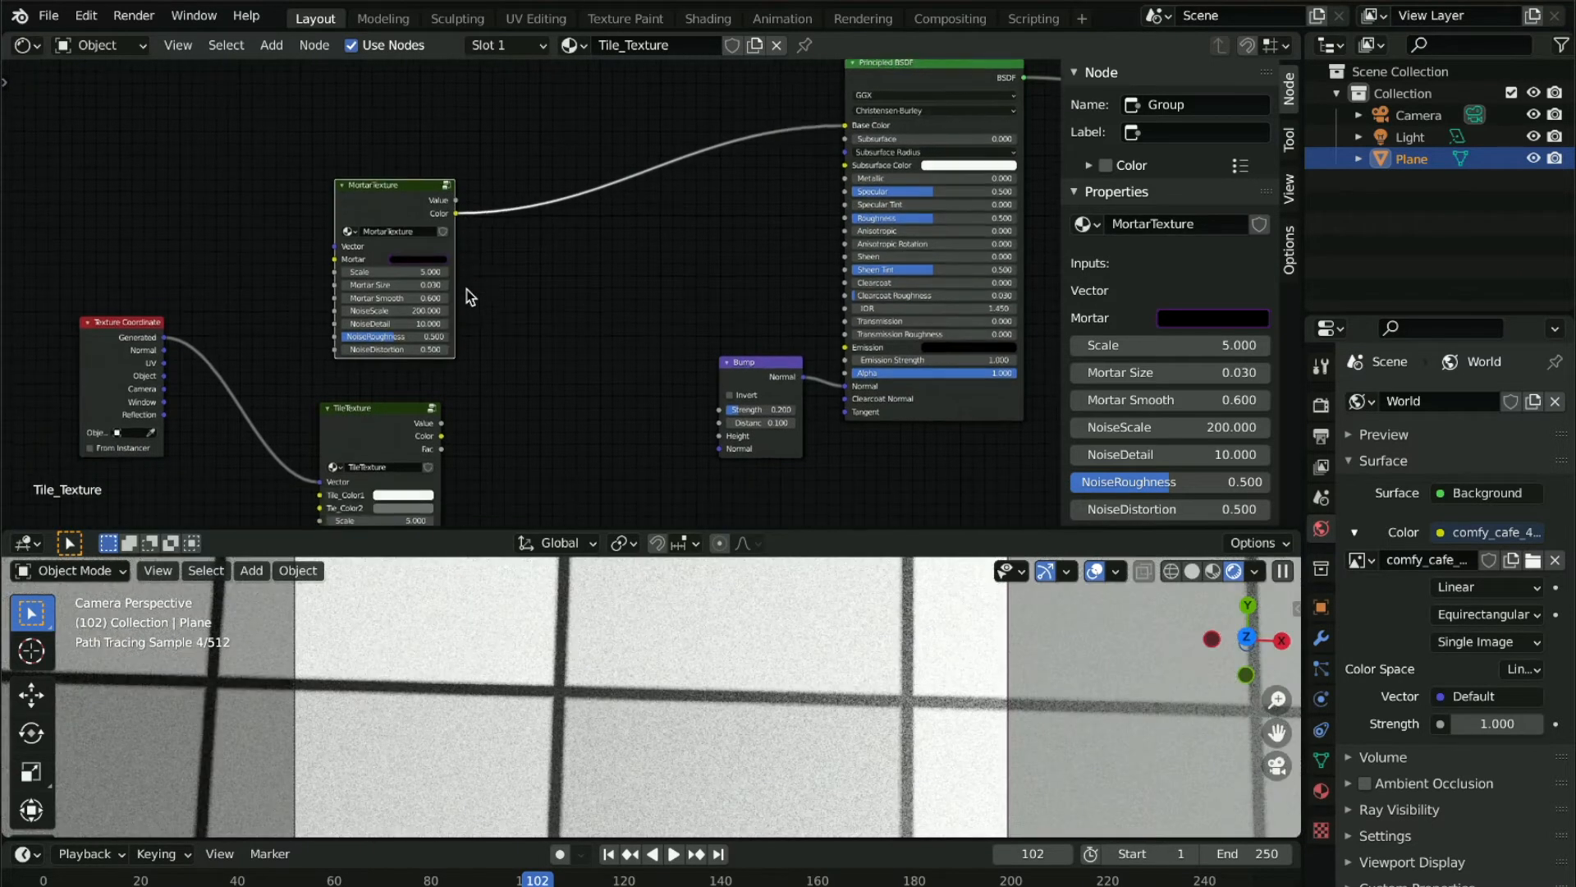
{"action": "mouse_move", "coordinate": [454, 188]}
{"action": "left_mouse_down"}
{"action": "mouse_move", "coordinate": [503, 176]}
{"action": "mouse_move", "coordinate": [484, 182]}
{"action": "left_mouse_up"}
{"action": "left_click_drag", "start_coordinate": [364, 170], "coordinate": [363, 165]}
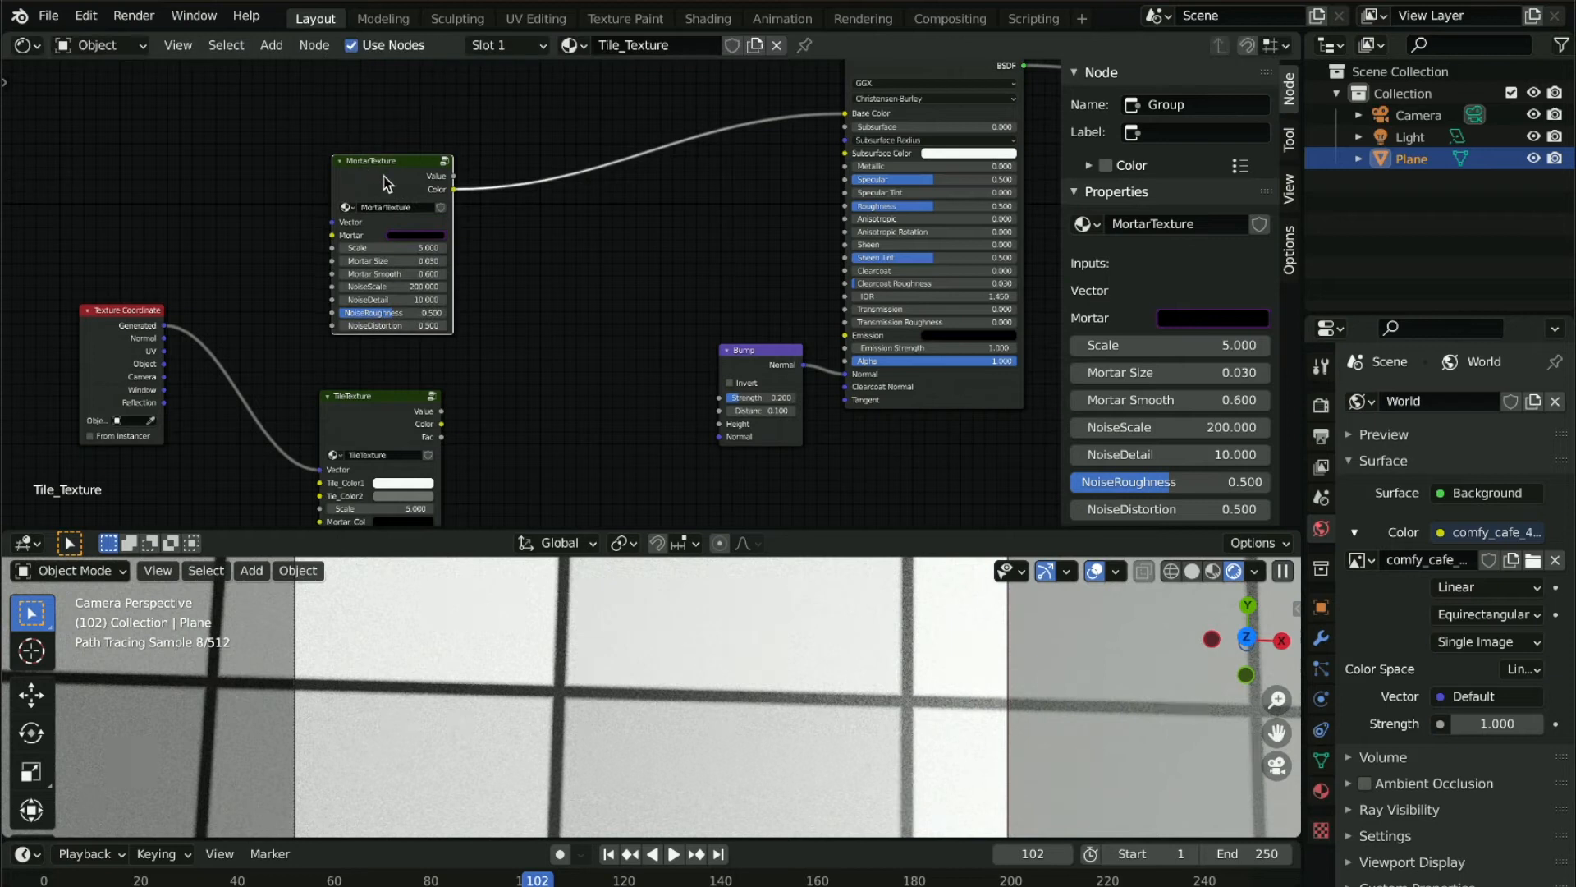
Examine the node setups inside the MortarTexture and TileTexture groups, comparing how their outputs are built
{"action": "key", "text": "Tab"}
{"action": "key", "text": "Home"}
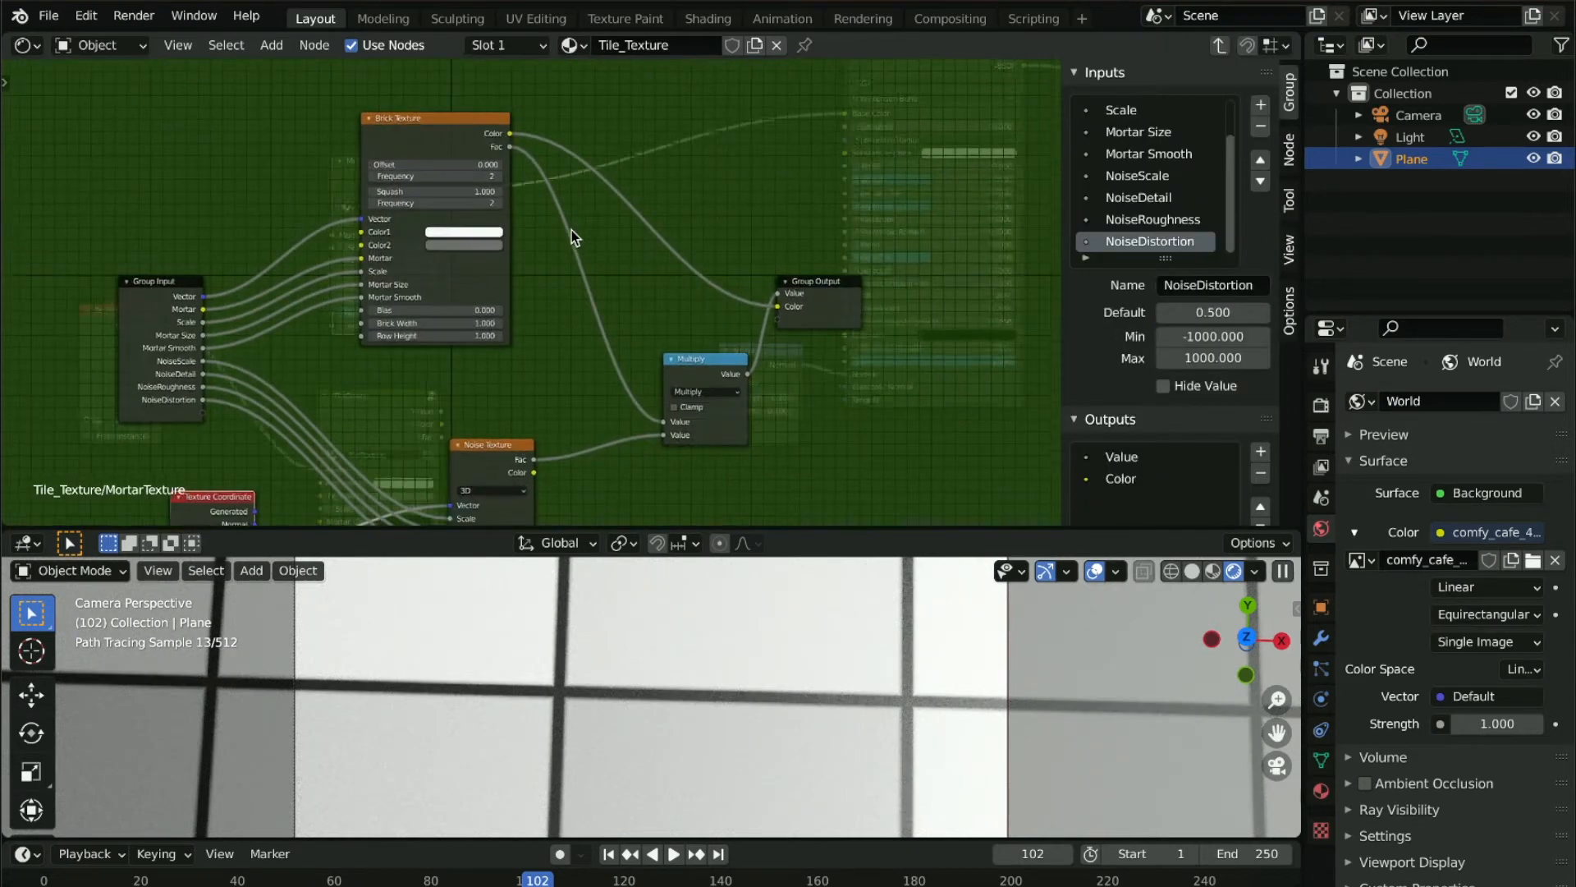
{"action": "left_click_drag", "start_coordinate": [677, 371], "coordinate": [638, 374]}
{"action": "key", "text": "Tab"}
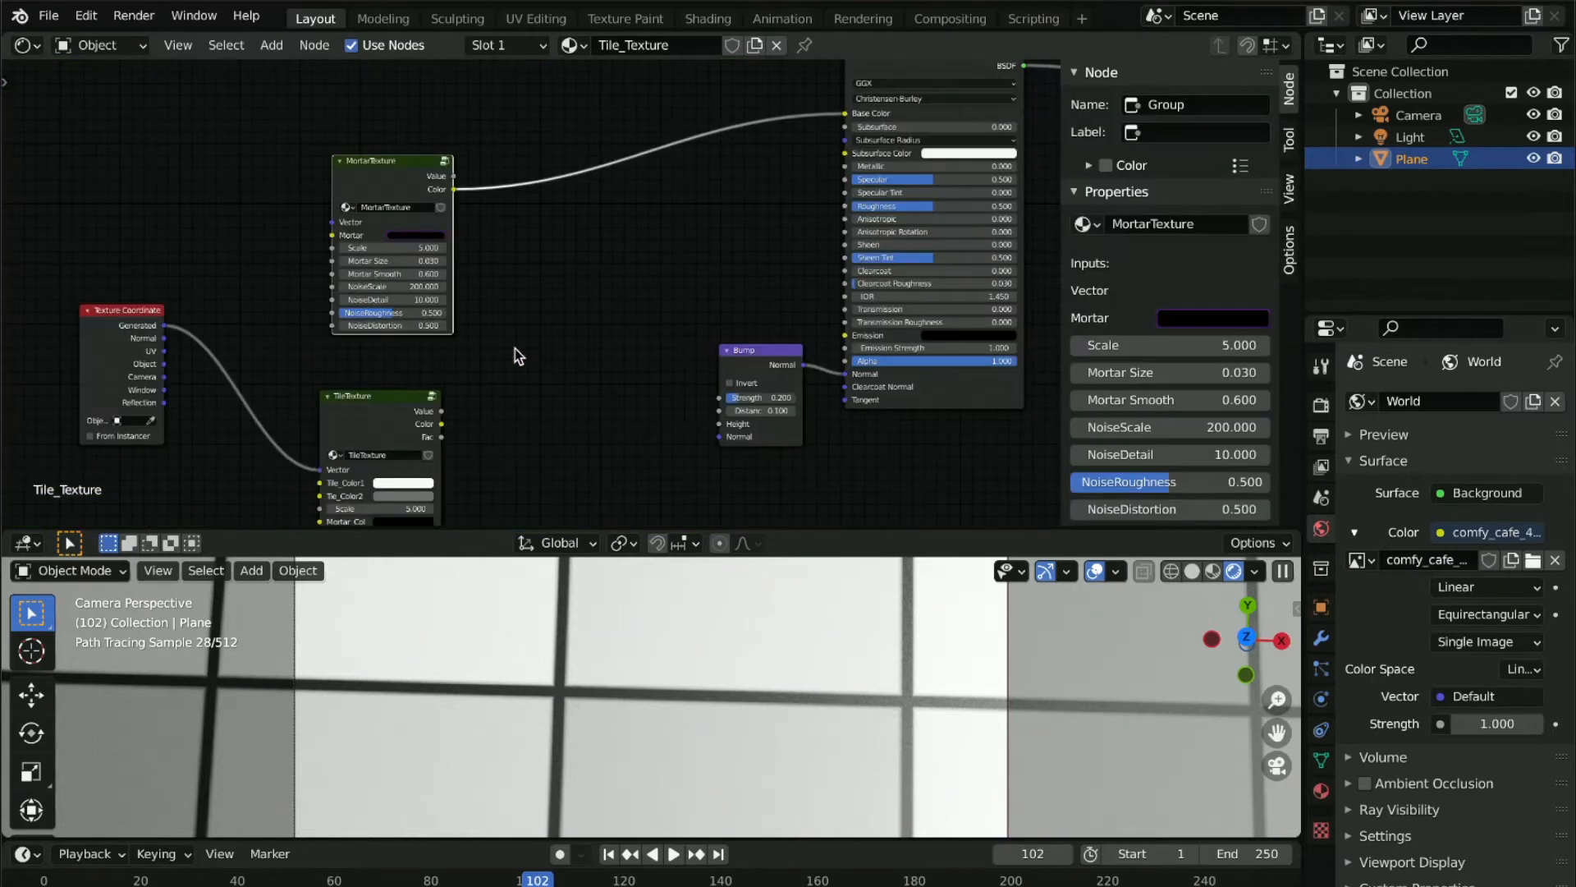
{"action": "left_click", "coordinate": [380, 409]}
{"action": "key", "text": "Tab"}
{"action": "left_click_drag", "start_coordinate": [862, 271], "coordinate": [881, 272]}
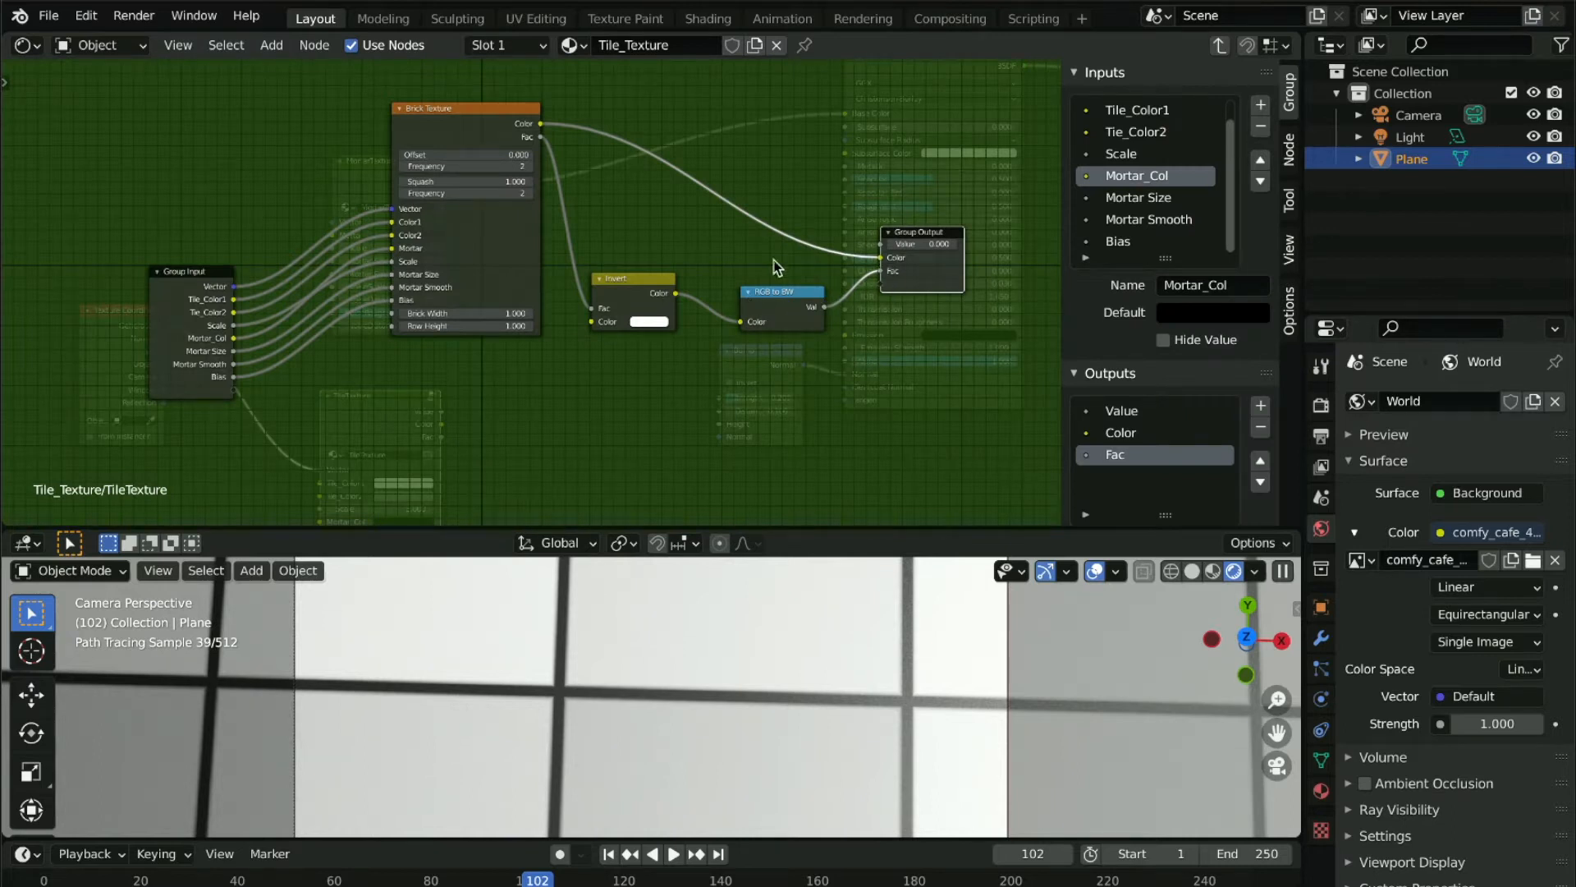
{"action": "key", "text": "Tab"}
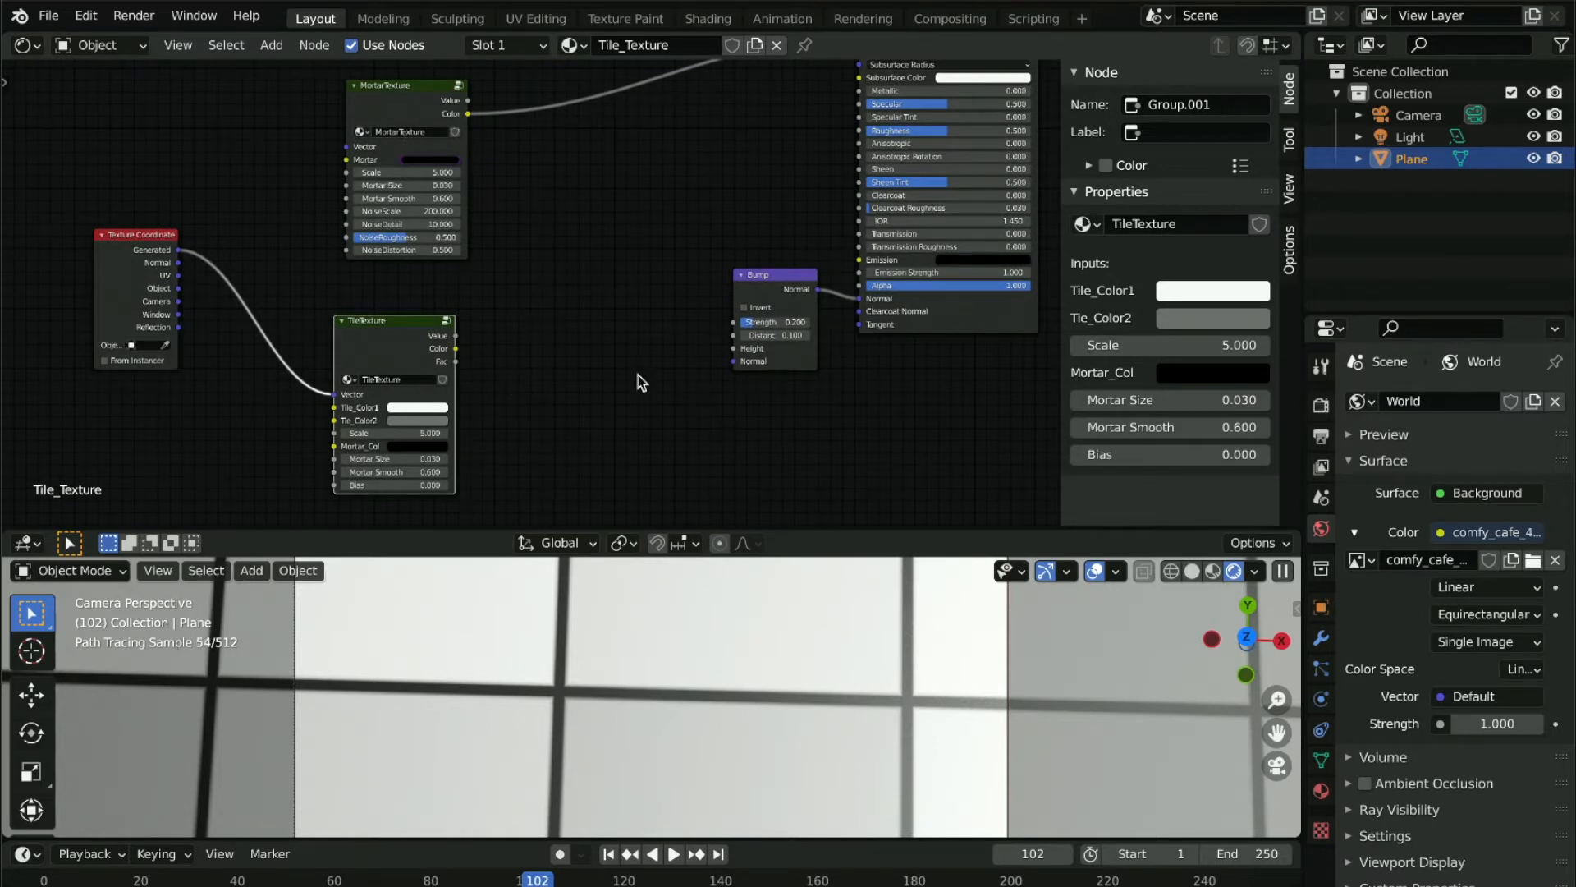
{"action": "middle_click_drag", "start_coordinate": [593, 345], "coordinate": [571, 366]}
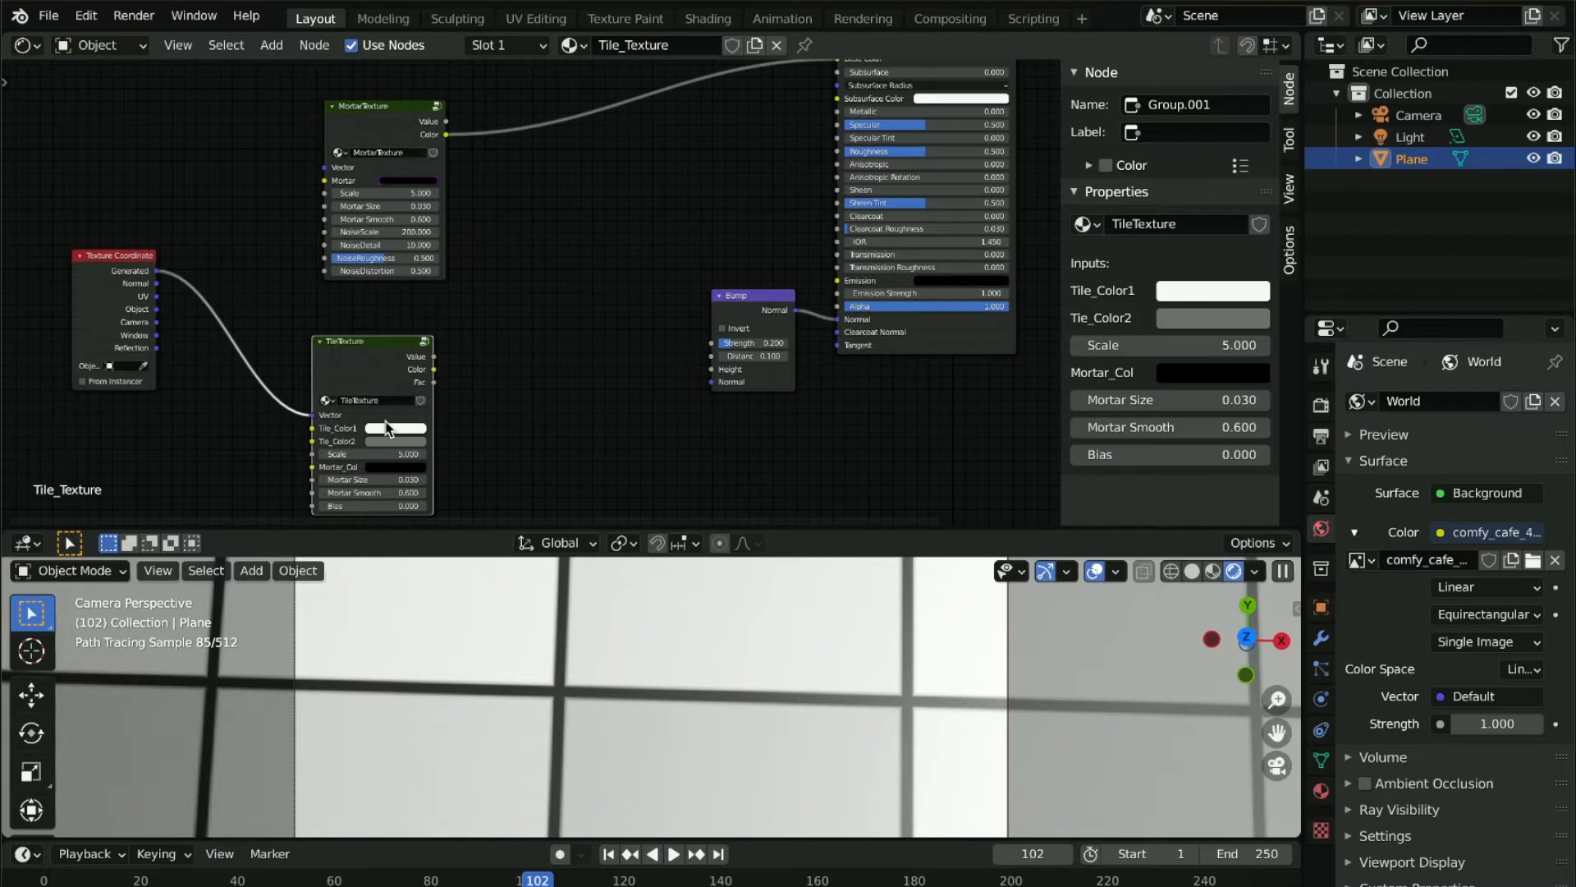
{"action": "left_click_drag", "start_coordinate": [366, 110], "coordinate": [363, 112]}
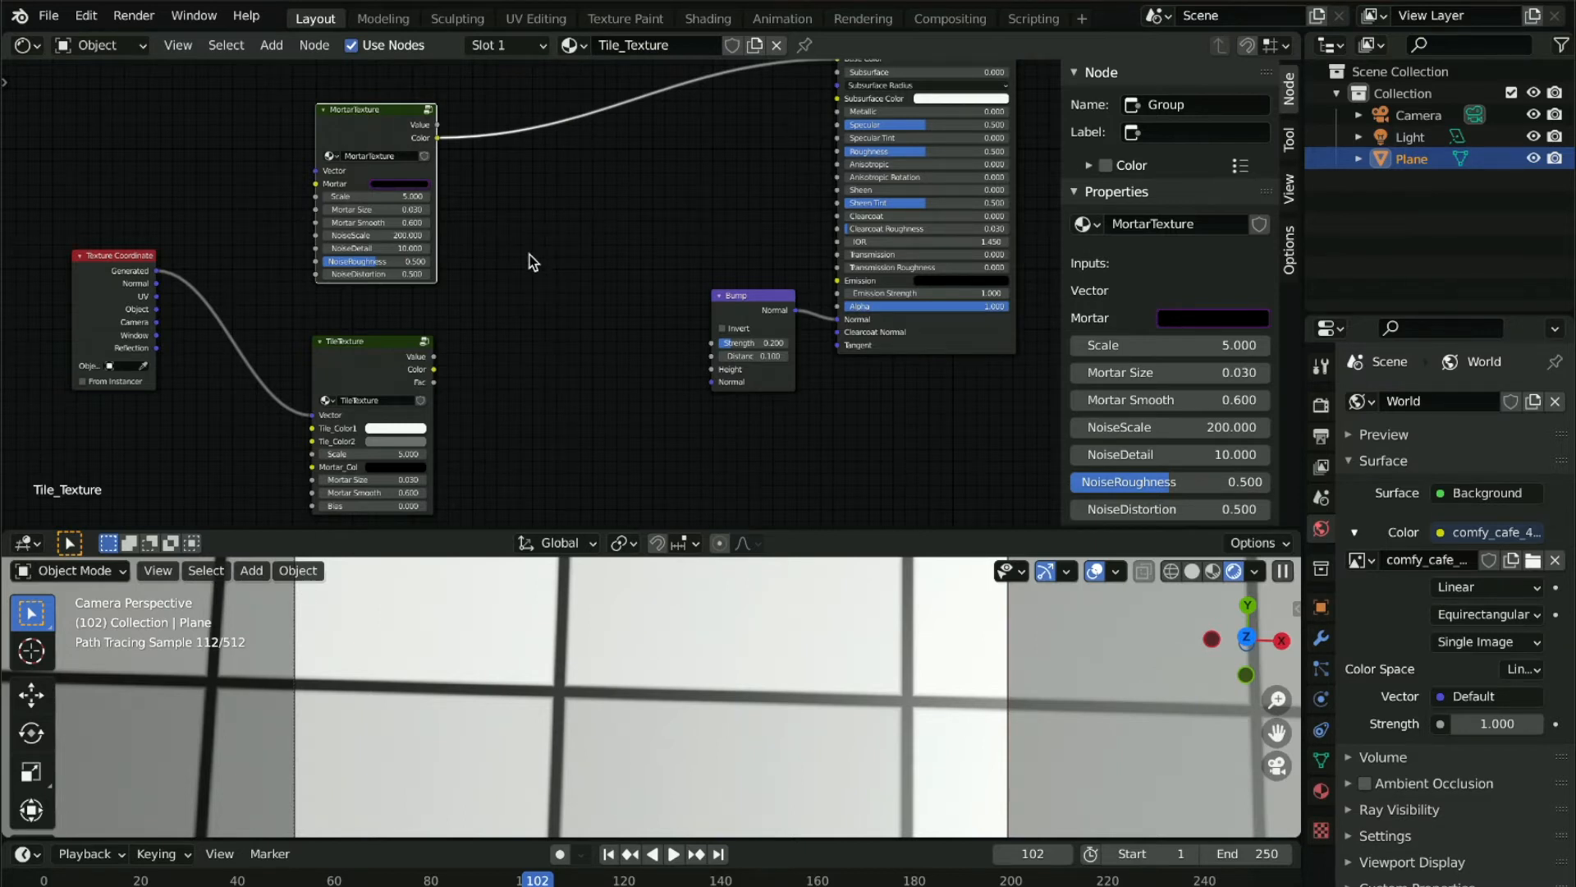
{"action": "key", "text": "Tab"}
{"action": "key", "text": "space"}
{"action": "key", "text": "Tab"}
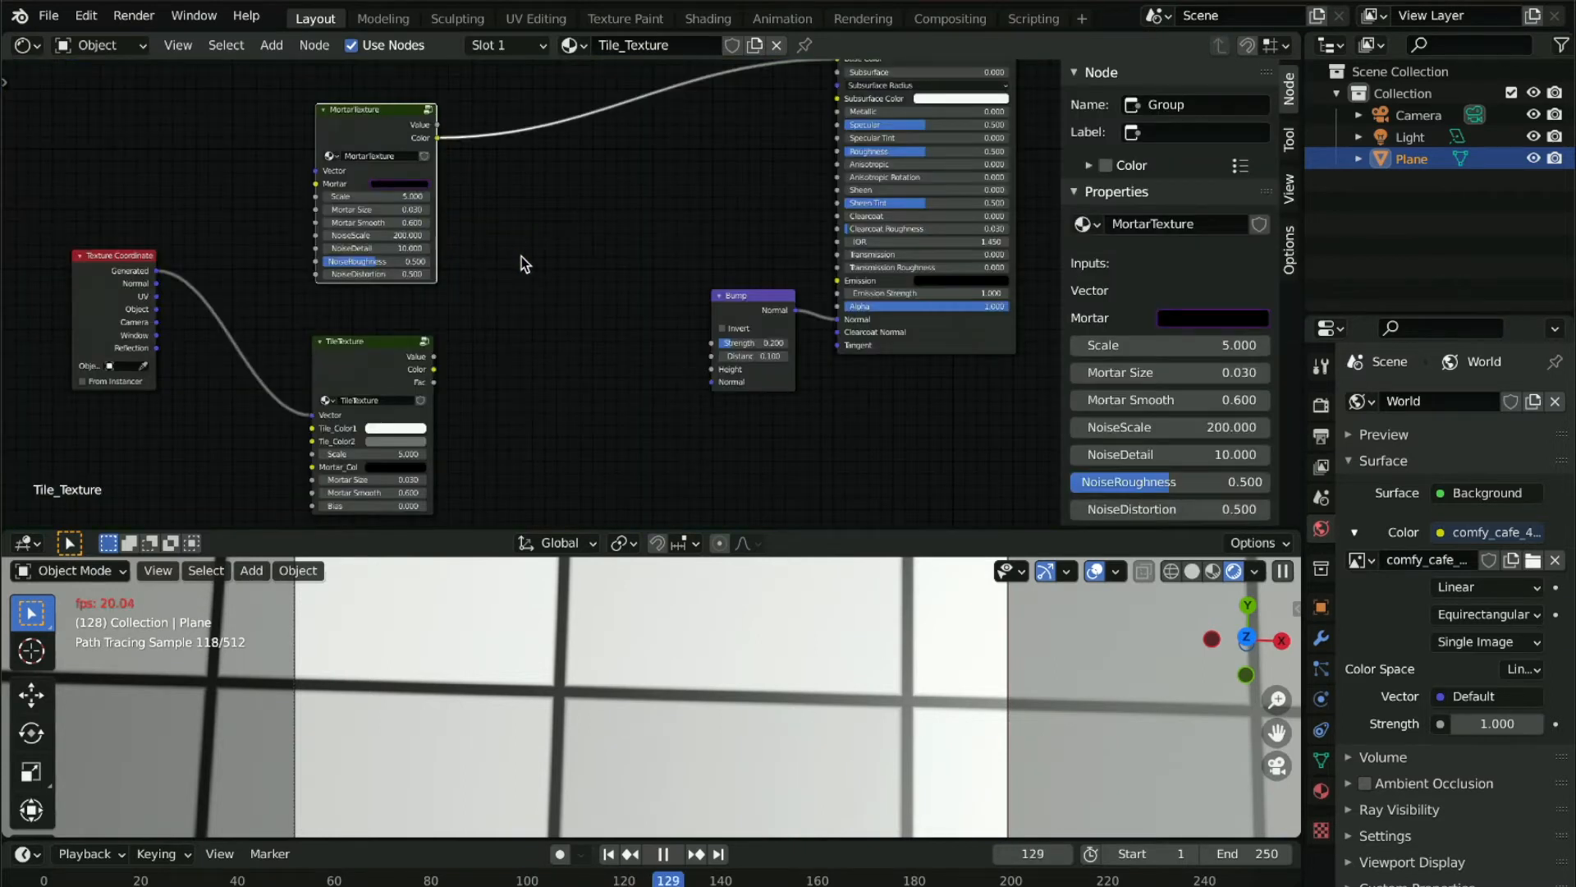
{"action": "key", "text": "space"}
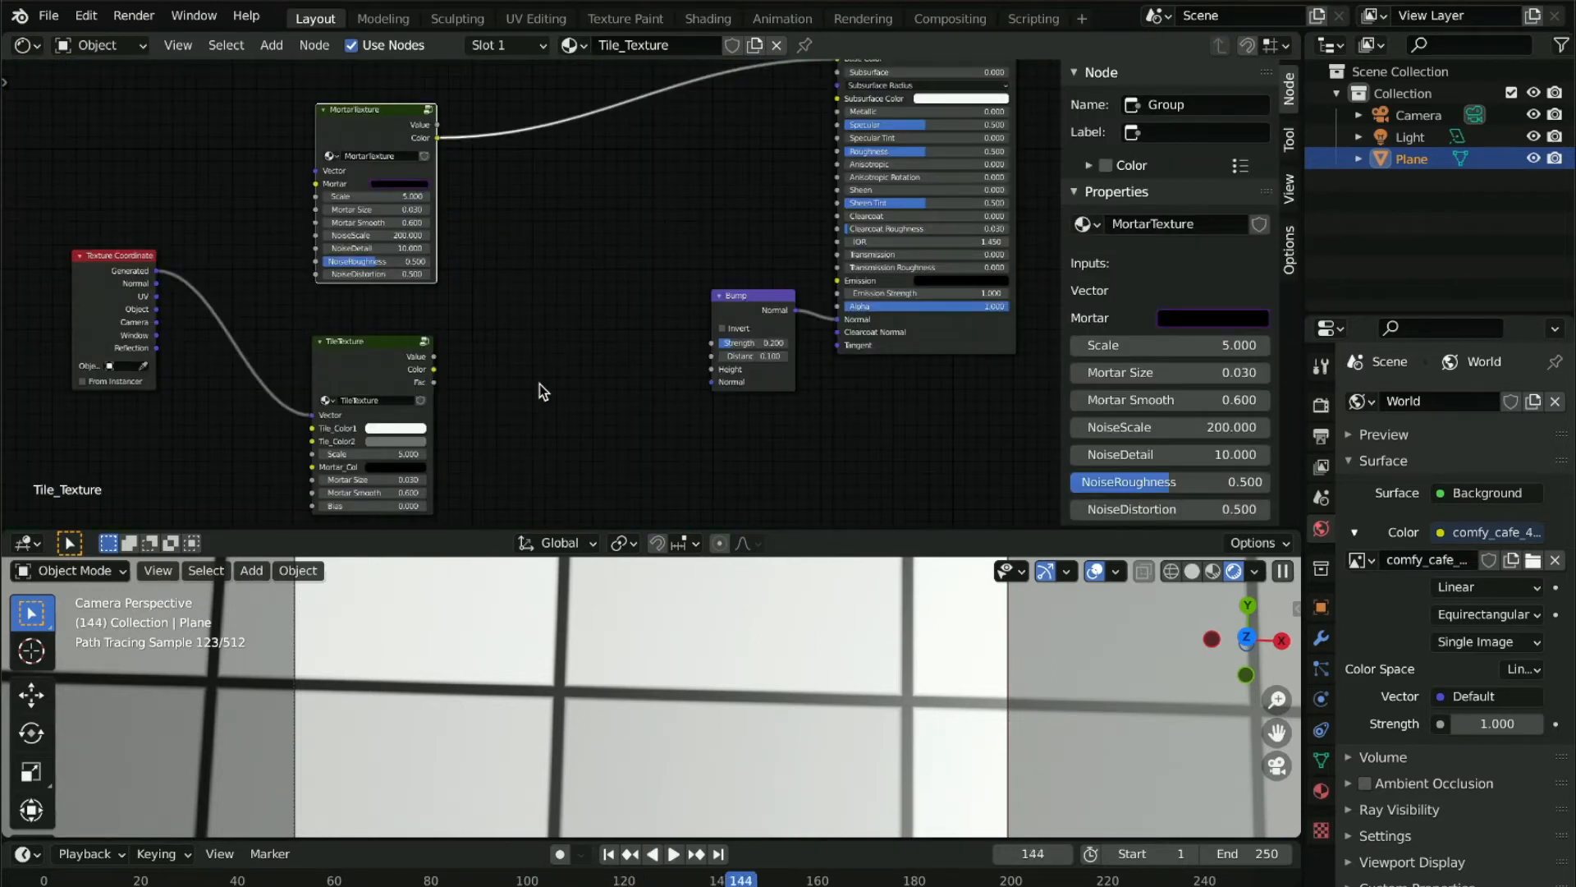
Add a Map Range node and place it beside the MortarTexture group, on the side facing the Principled BSDF
{"action": "key", "text": "shift+a"}
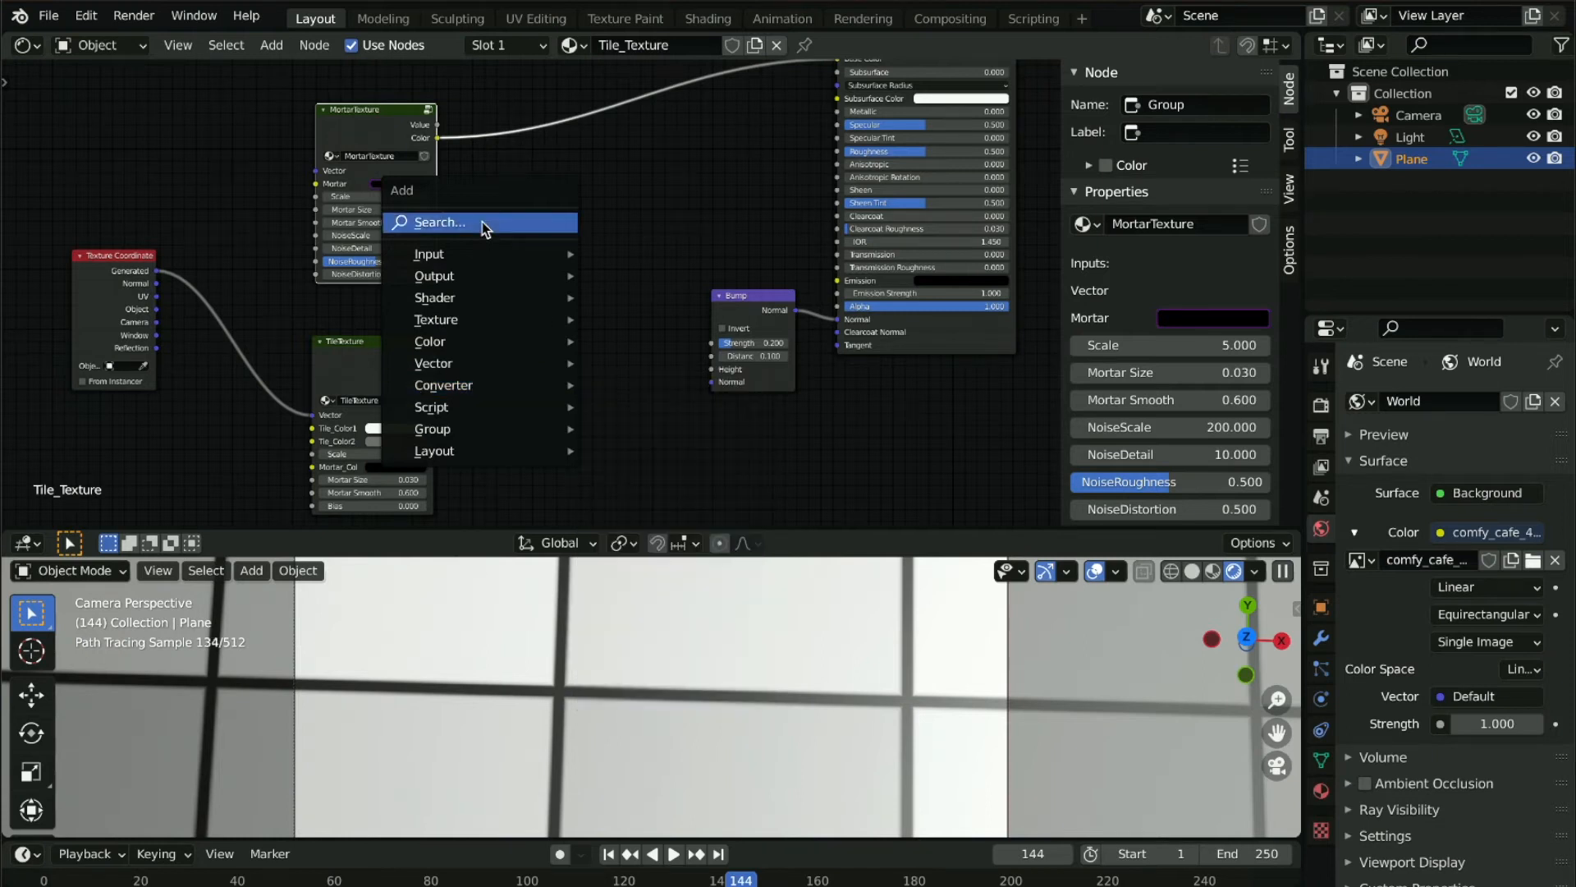
{"action": "left_click", "coordinate": [463, 220]}
{"action": "type", "text": "m"}
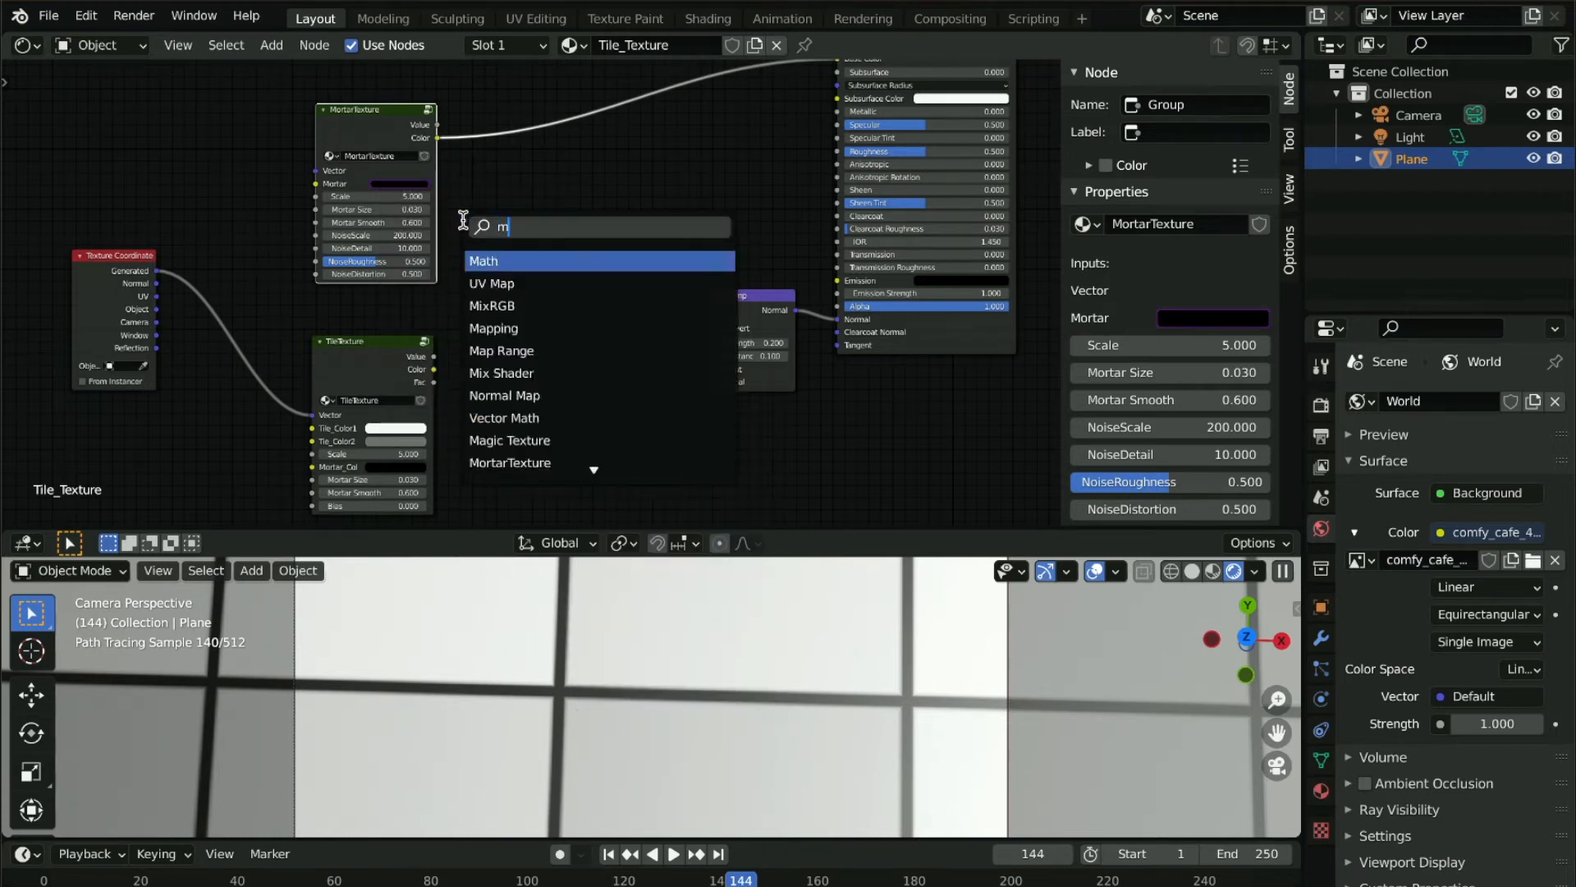
{"action": "type", "text": "ap r"}
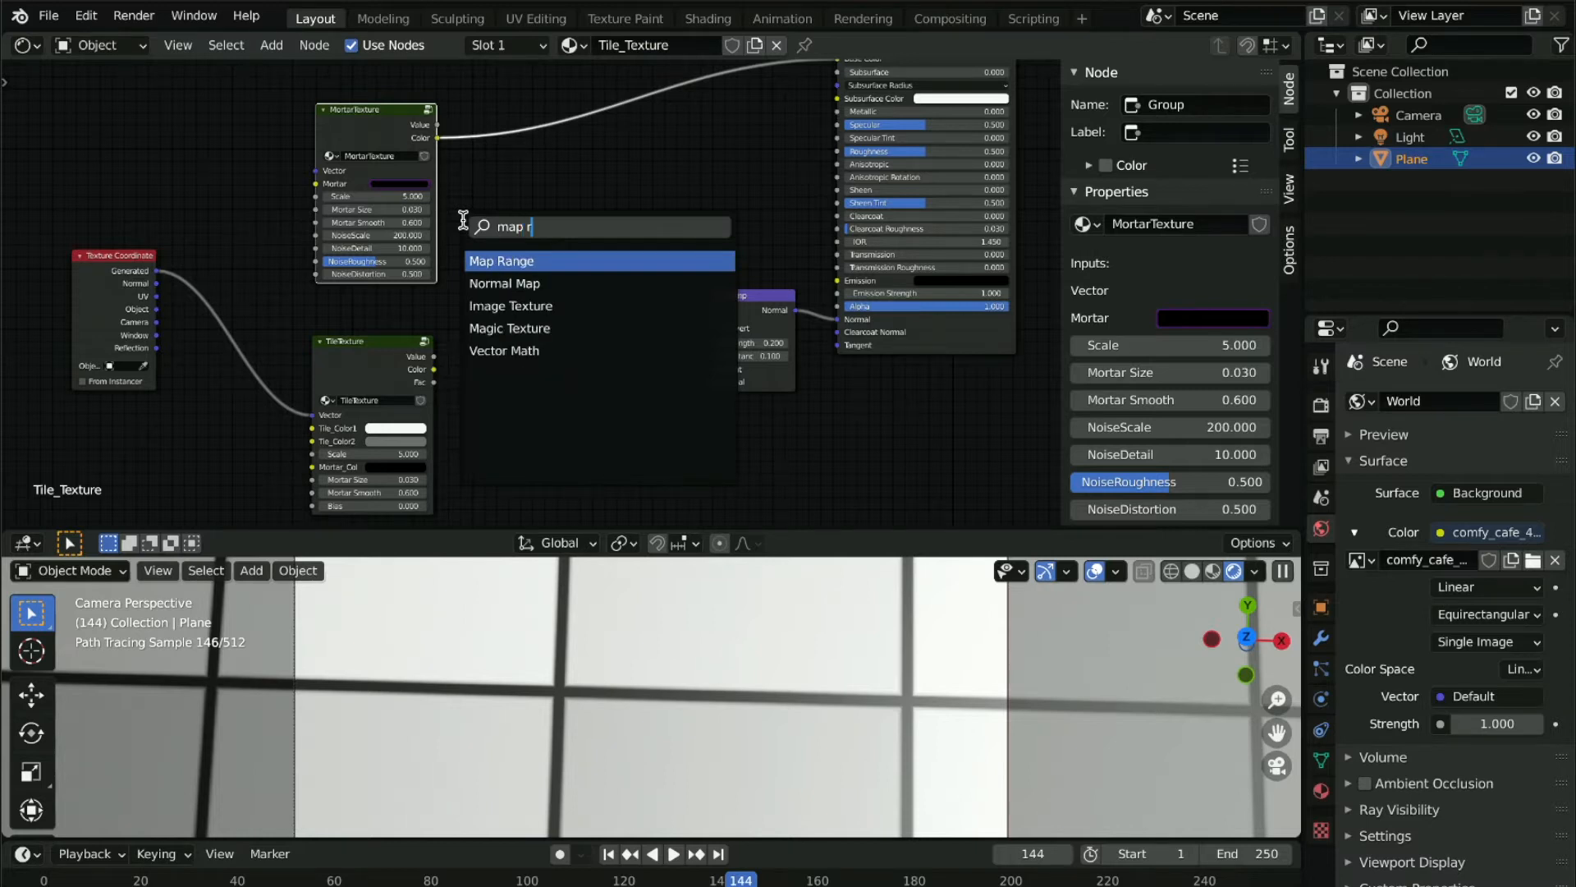
{"action": "left_click", "coordinate": [486, 261]}
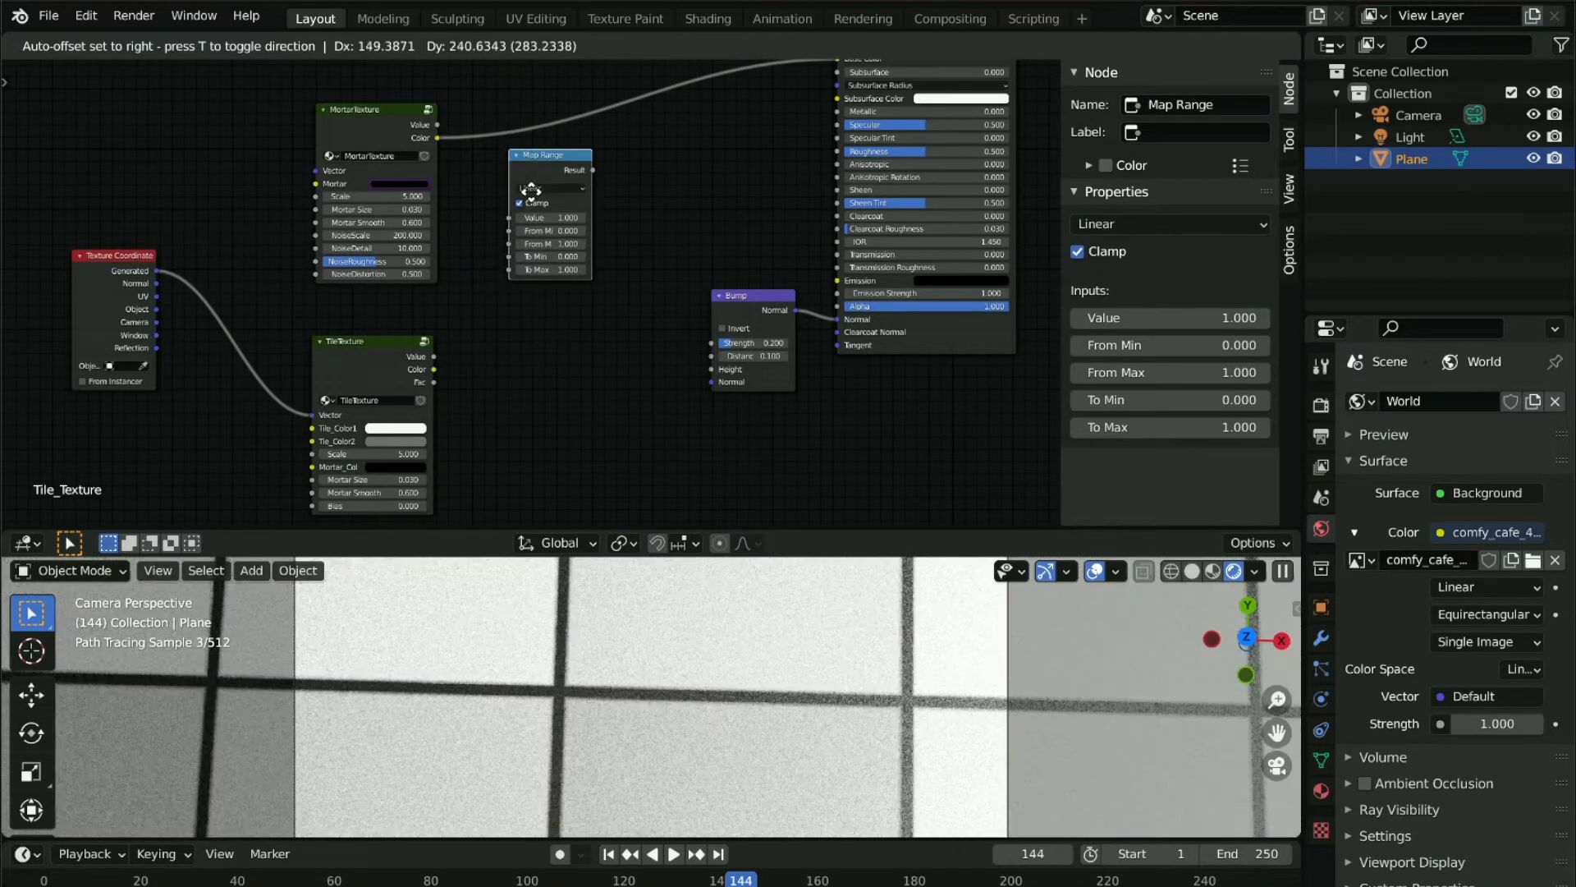
{"action": "left_click", "coordinate": [531, 191]}
{"action": "middle_click_drag", "start_coordinate": [418, 149], "coordinate": [398, 181]}
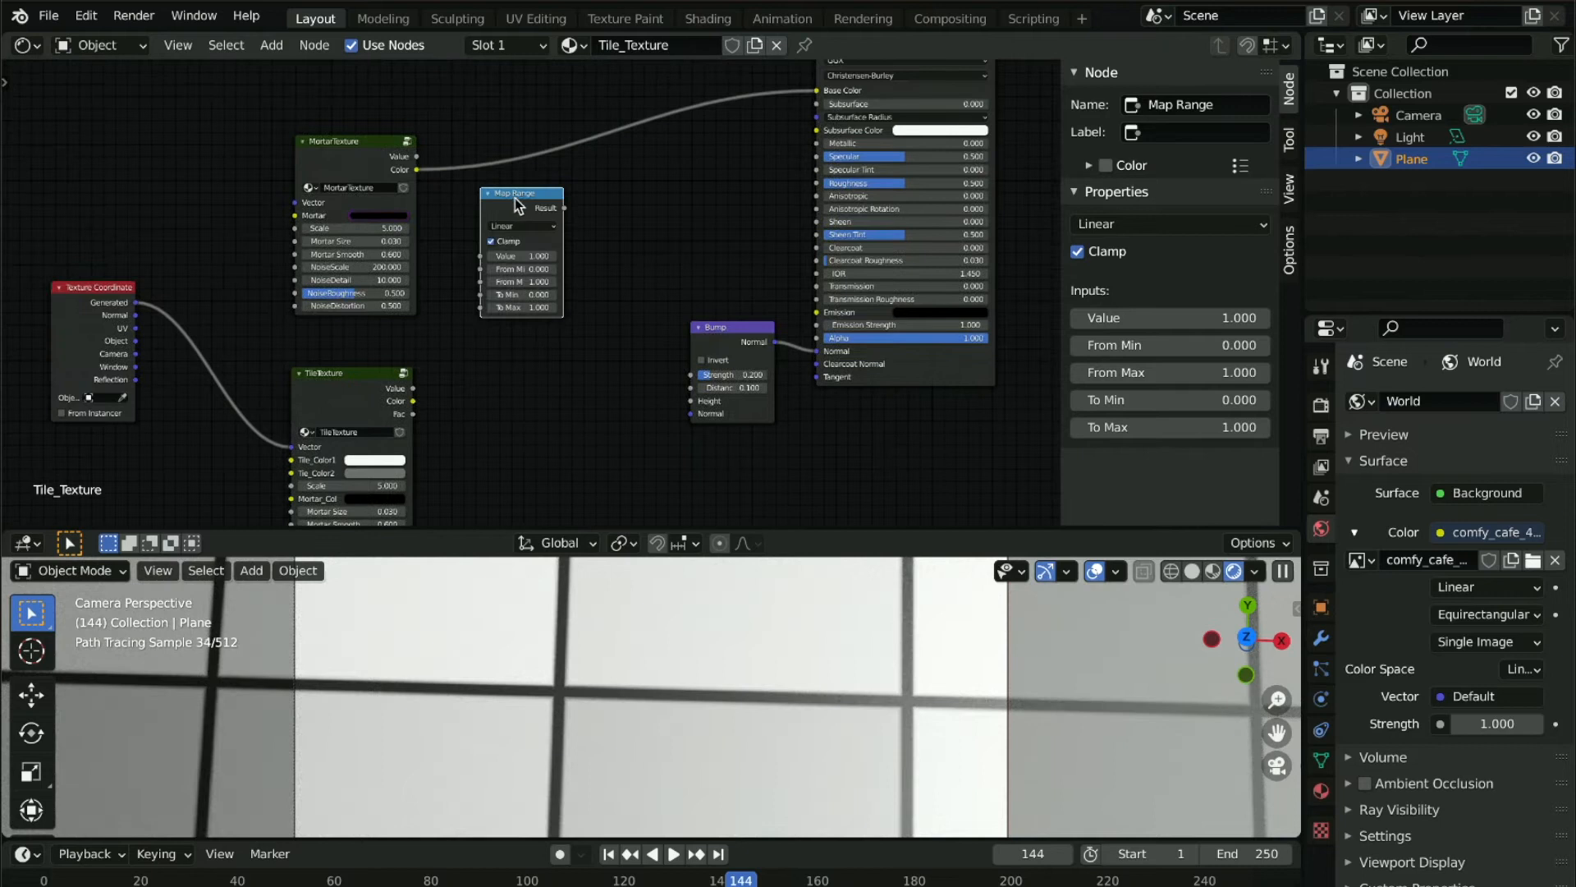
{"action": "left_click_drag", "start_coordinate": [515, 199], "coordinate": [516, 208]}
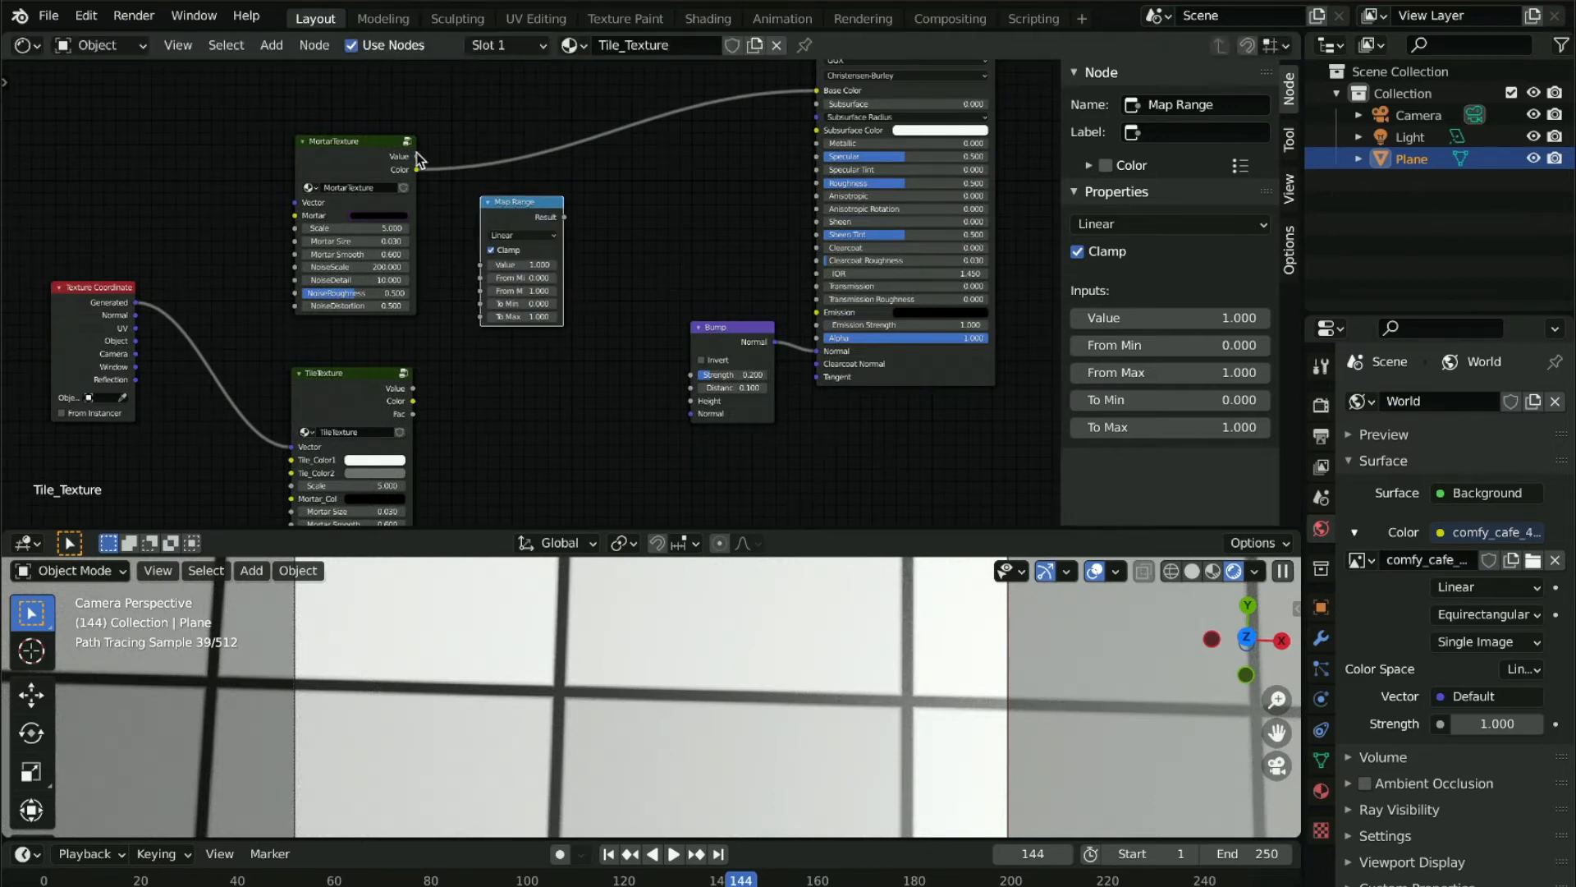
Connect MortarTexture's Value output to the Map Range's Value input and adjust the spacing of the two nodes
{"action": "left_click_drag", "start_coordinate": [417, 157], "coordinate": [480, 264]}
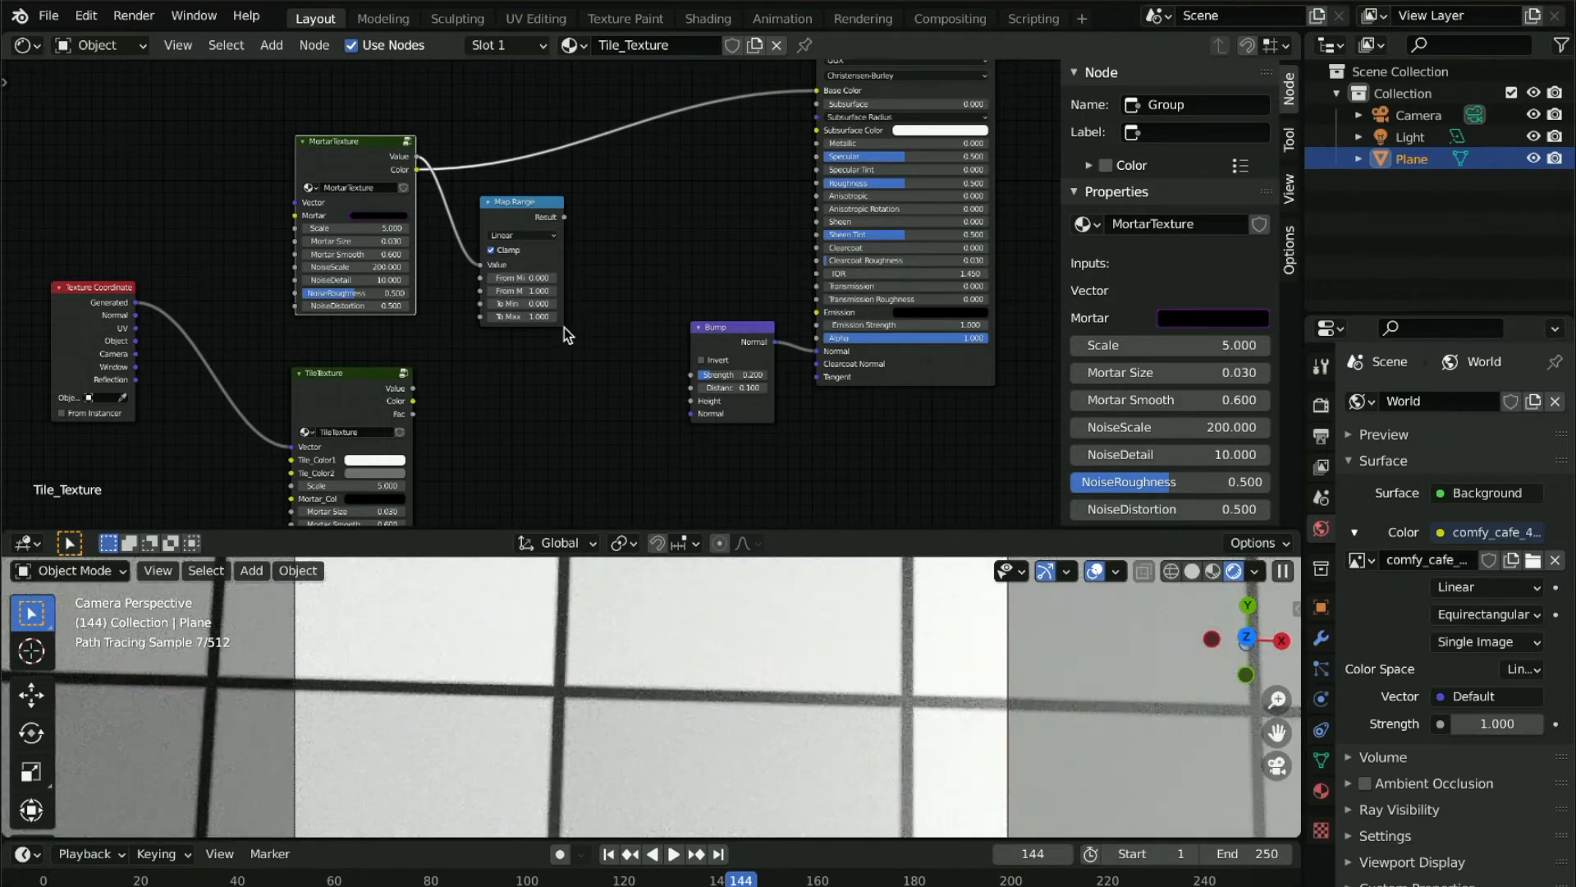
{"action": "left_click", "coordinate": [530, 204]}
{"action": "key", "text": "g"}
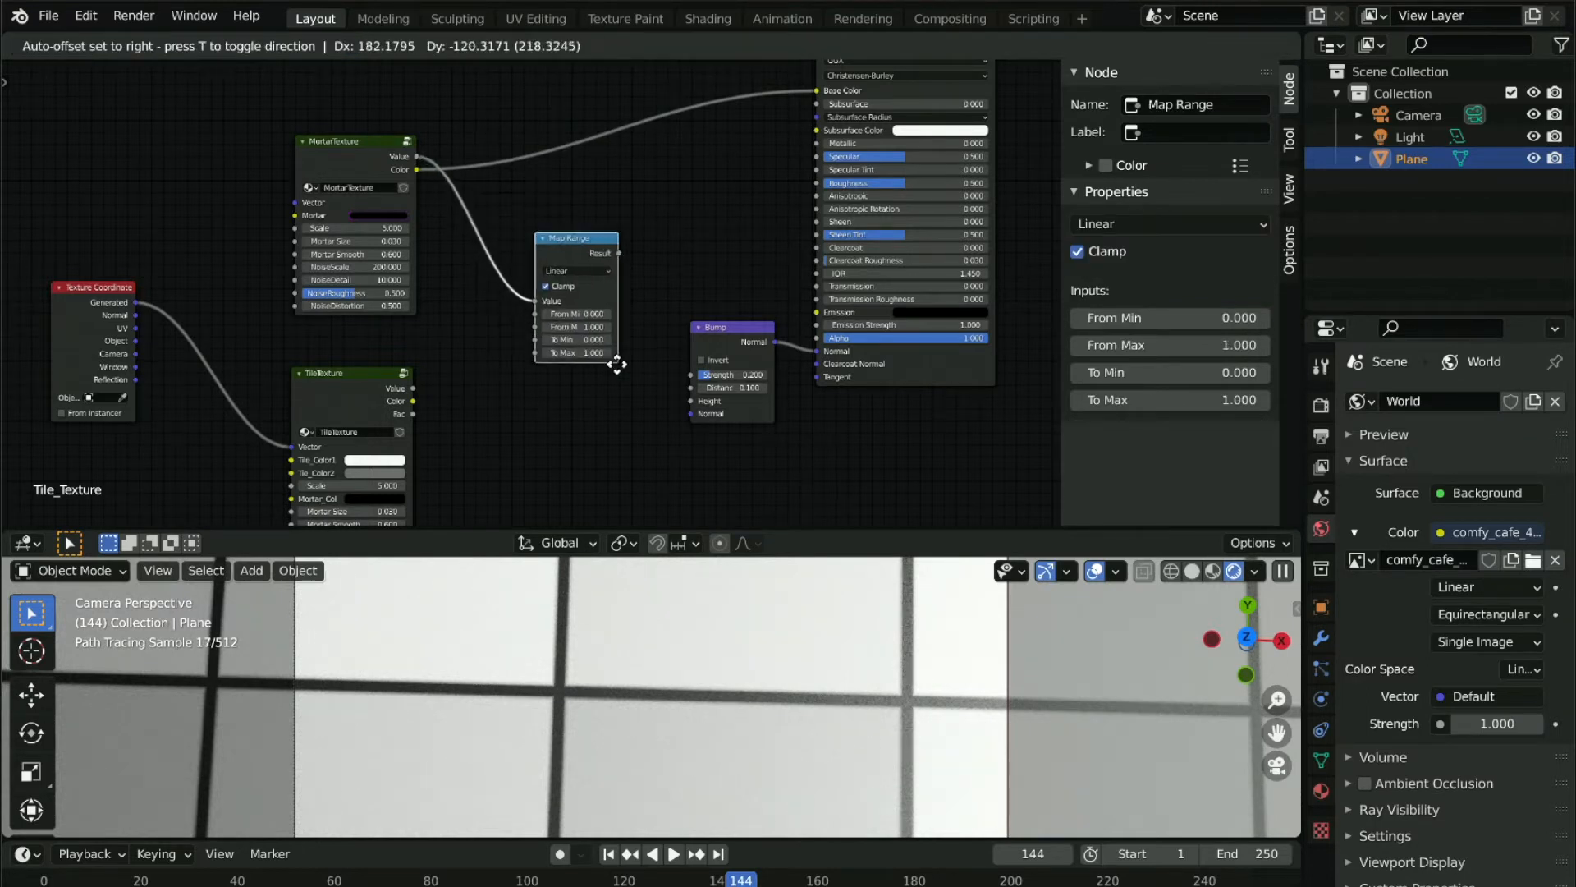
{"action": "left_click", "coordinate": [565, 313]}
{"action": "scroll", "coordinate": [565, 314], "scroll_direction": "down", "scroll_amount": 2}
{"action": "scroll", "coordinate": [565, 313], "scroll_direction": "up", "scroll_amount": 4}
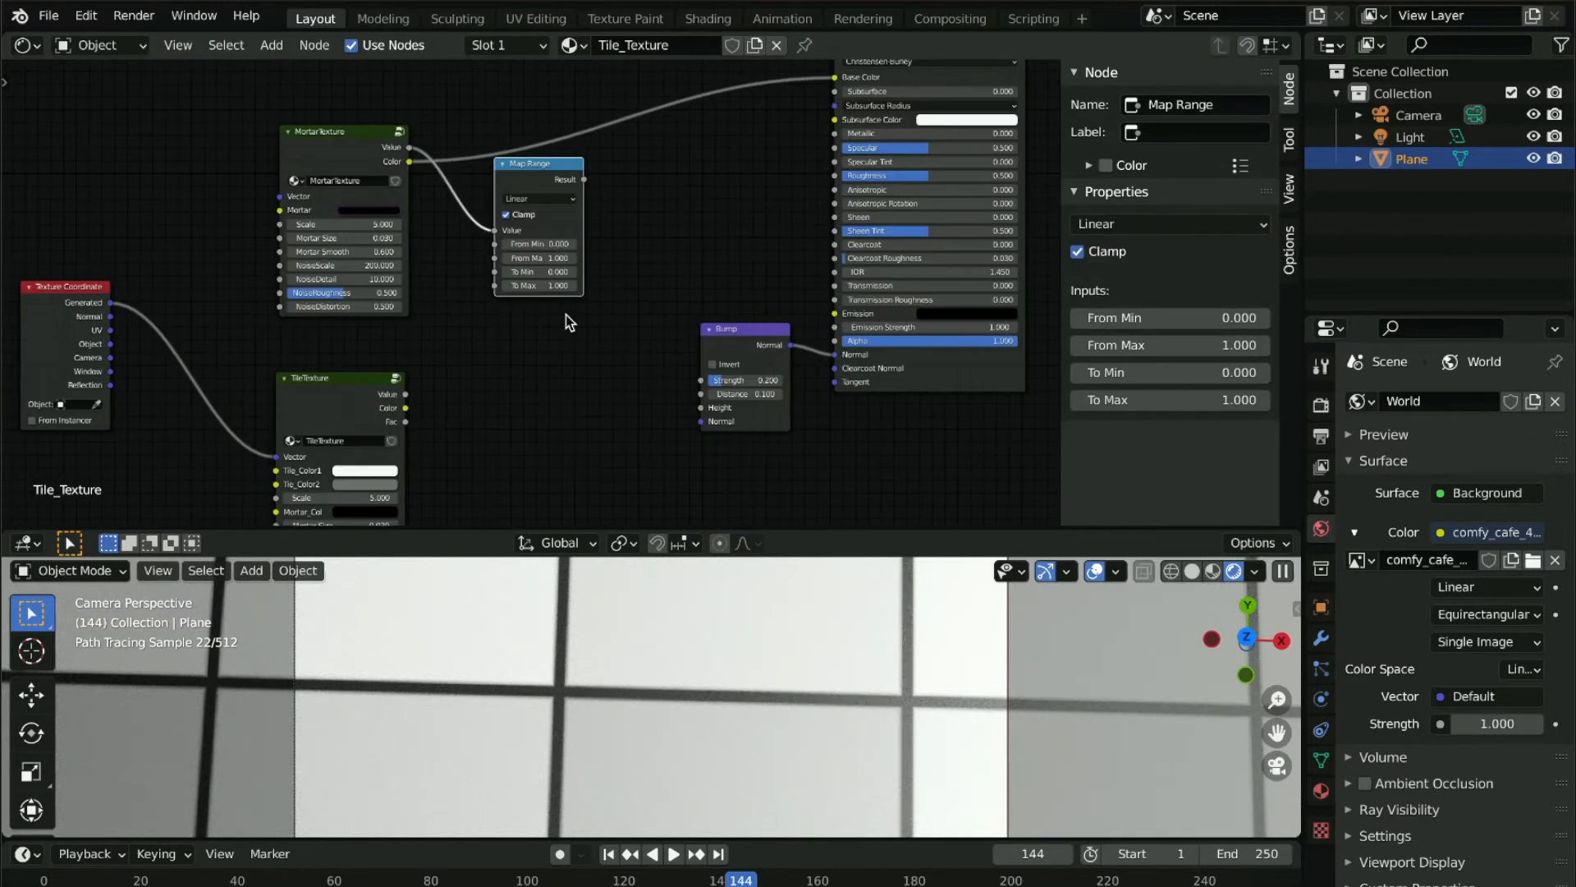
{"action": "scroll", "coordinate": [565, 313], "scroll_direction": "up", "scroll_amount": 1}
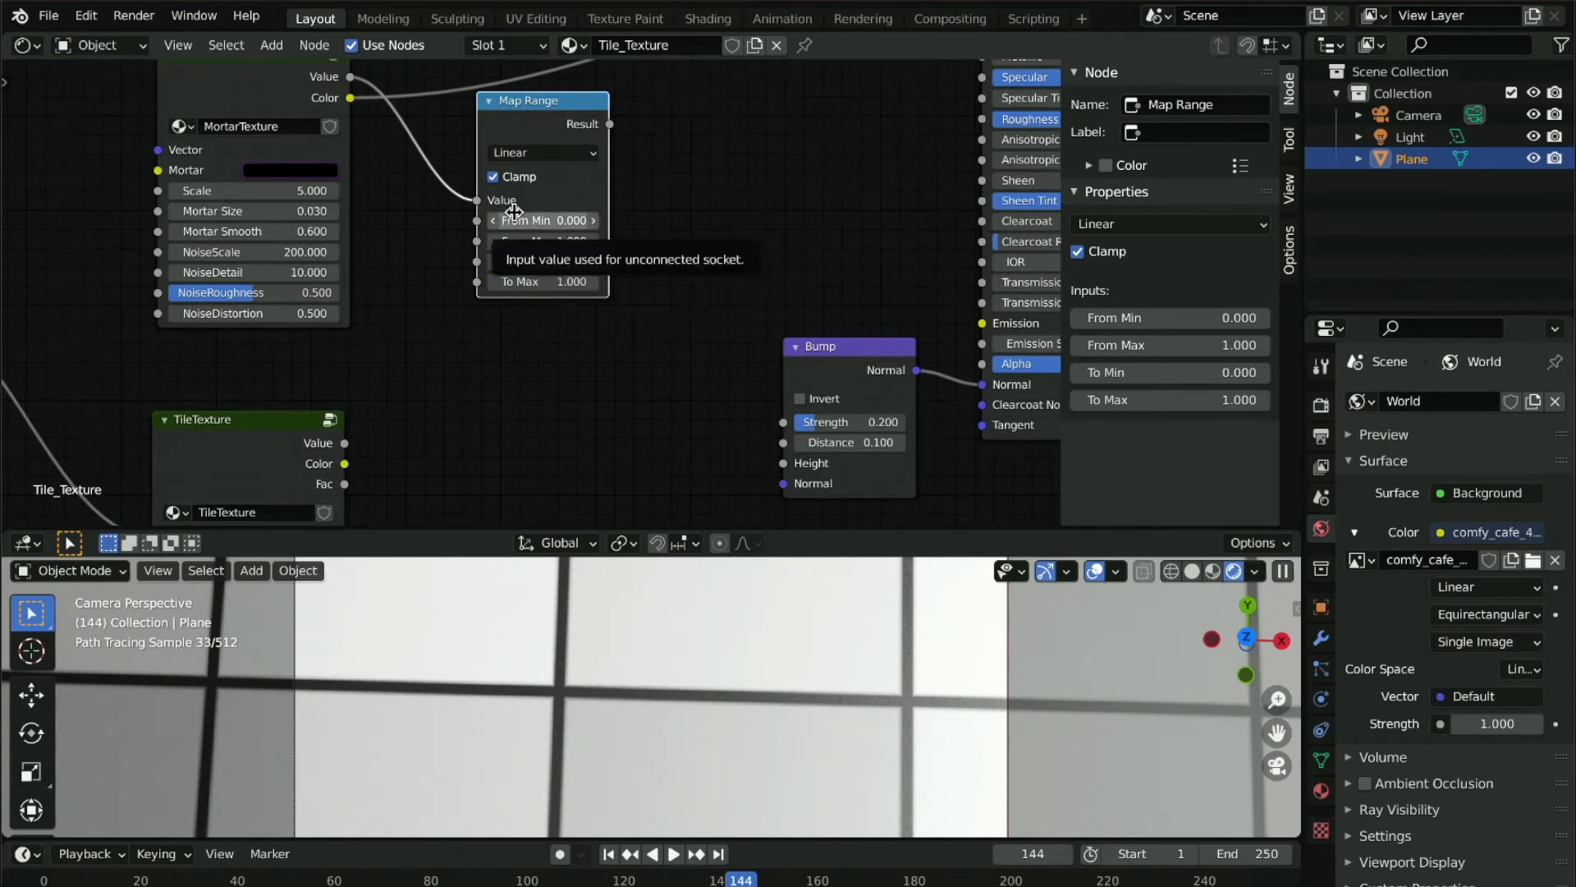
{"action": "middle_click_drag", "start_coordinate": [416, 194], "coordinate": [408, 250]}
{"action": "left_click_drag", "start_coordinate": [256, 117], "coordinate": [253, 100]}
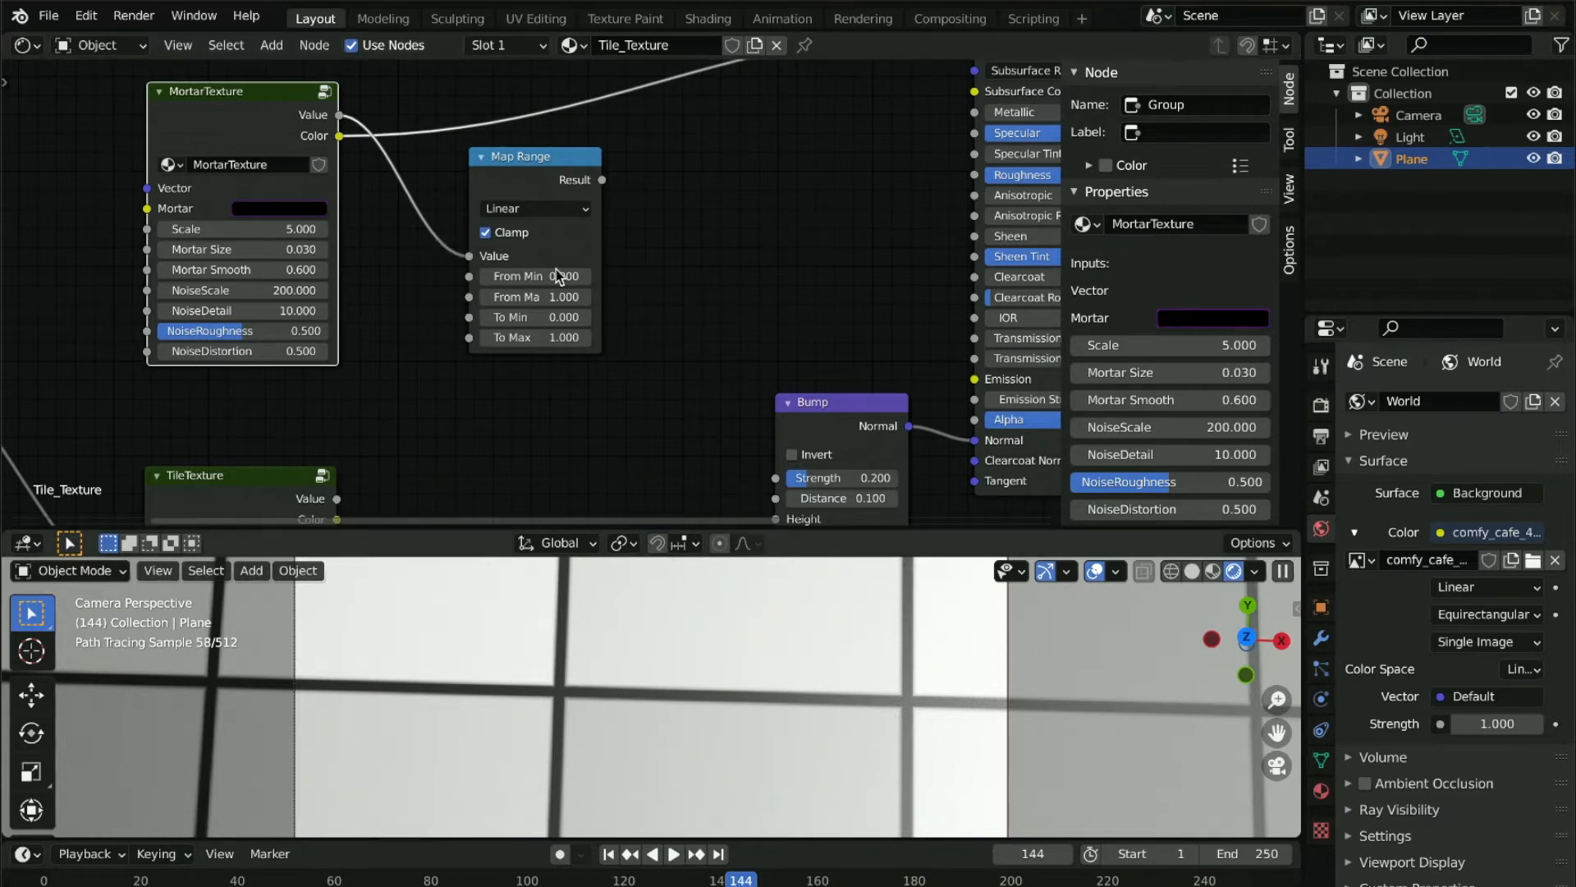
{"action": "middle_click_drag", "start_coordinate": [693, 64], "coordinate": [596, 210]}
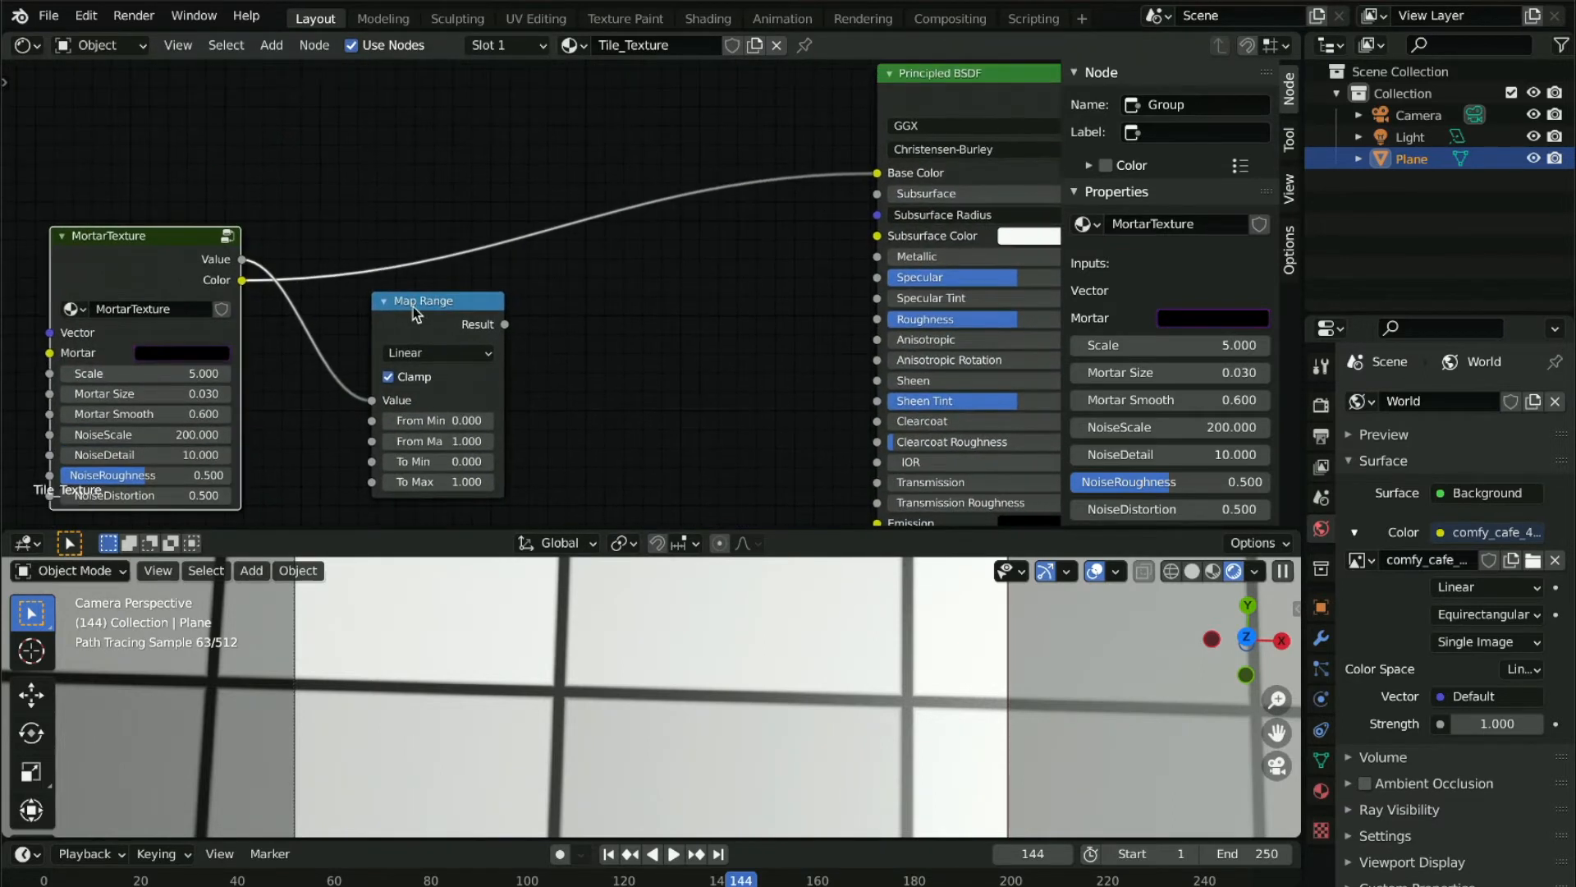
Unlink the Map Range's Value input and connect MortarTexture's Value output to the Principled BSDF's Base Color to preview it
{"action": "left_click_drag", "start_coordinate": [372, 402], "coordinate": [801, 240]}
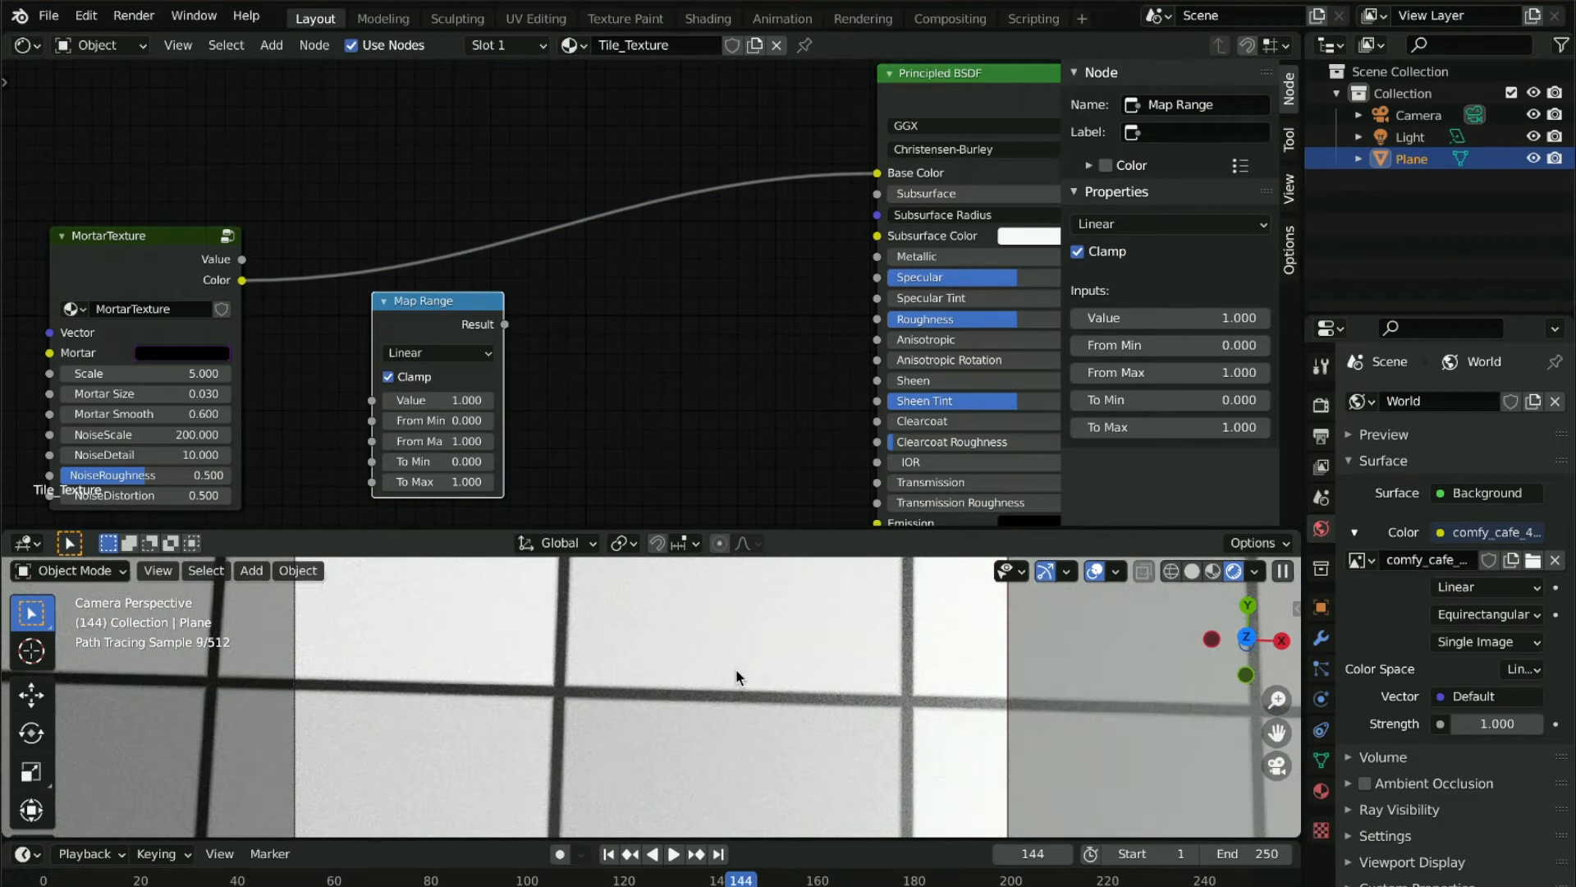
{"action": "scroll", "coordinate": [766, 309], "scroll_direction": "right", "scroll_amount": 8}
{"action": "scroll", "coordinate": [767, 310], "scroll_direction": "up", "scroll_amount": 3}
{"action": "scroll", "coordinate": [766, 309], "scroll_direction": "left", "scroll_amount": 7}
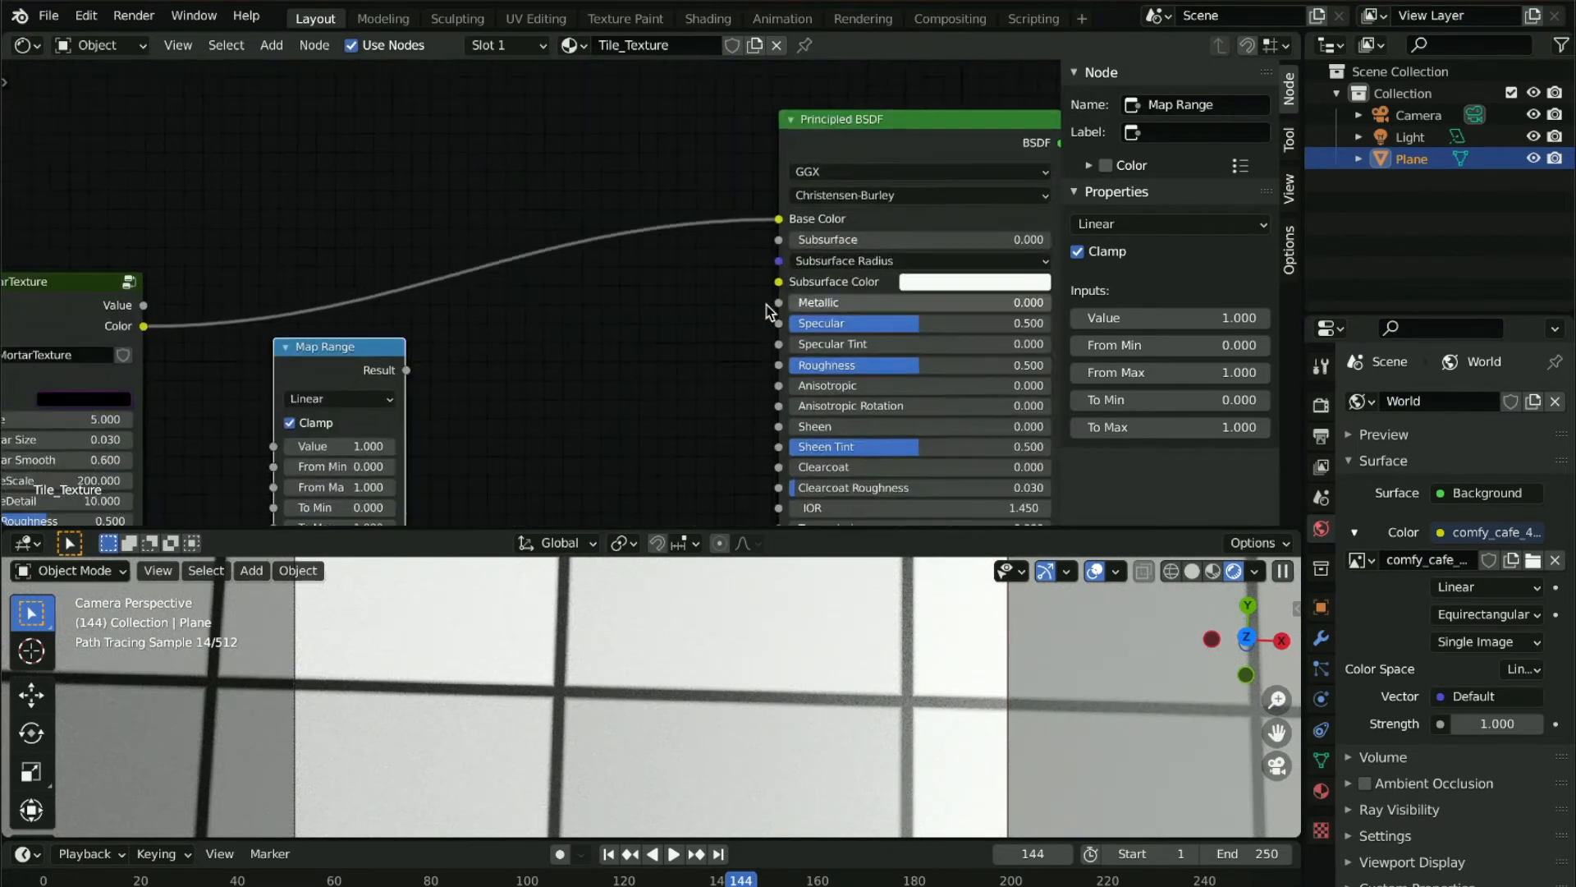
{"action": "scroll", "coordinate": [767, 309], "scroll_direction": "left", "scroll_amount": 7}
{"action": "scroll", "coordinate": [767, 310], "scroll_direction": "down", "scroll_amount": 4}
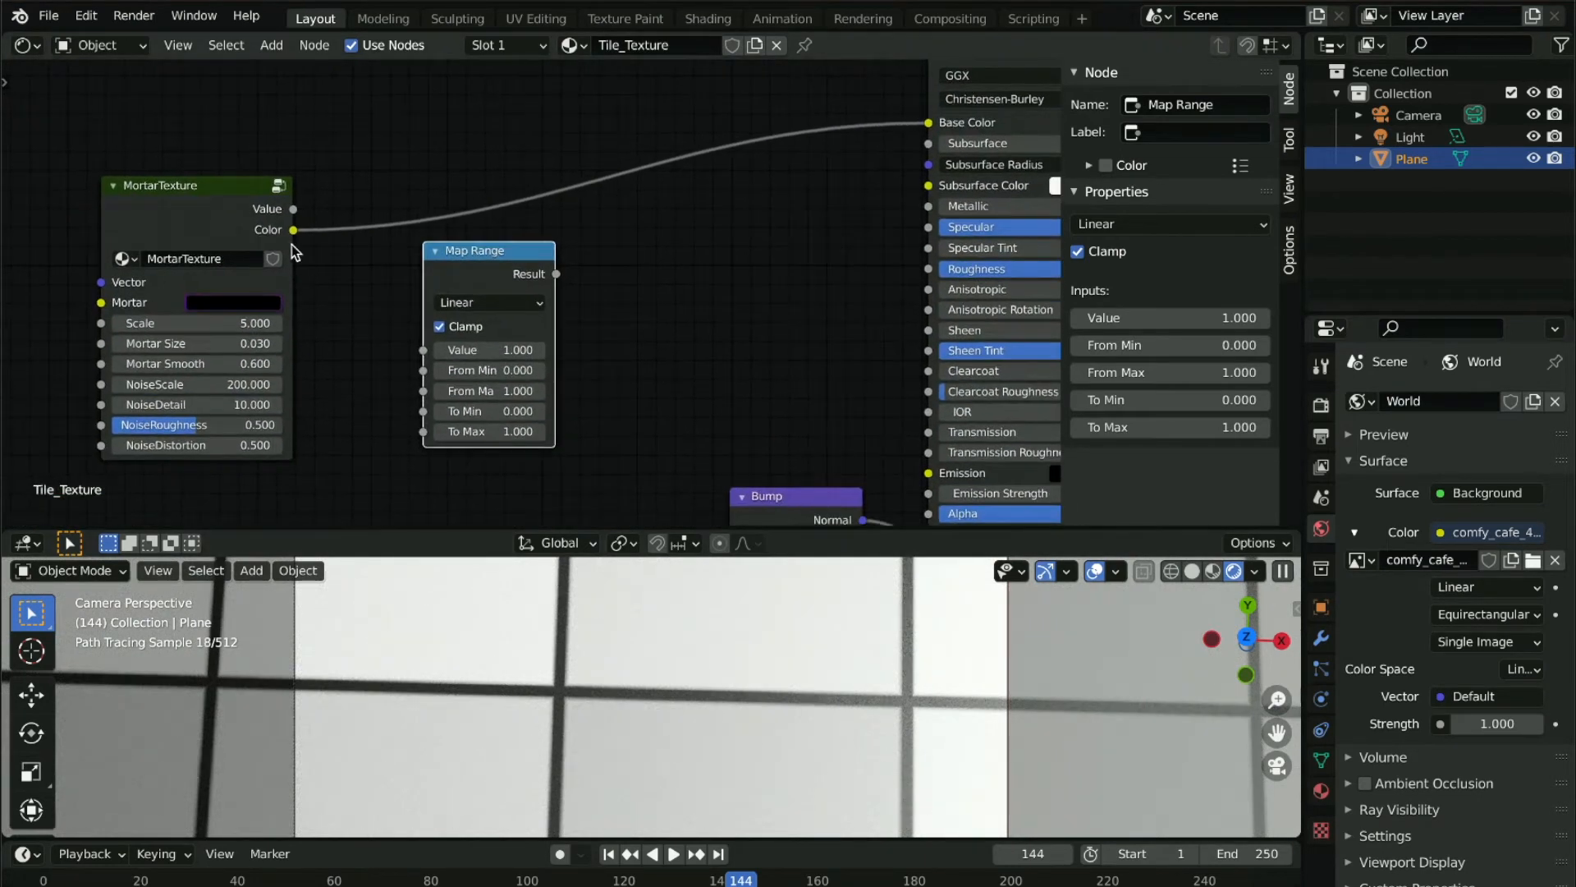
{"action": "left_click_drag", "start_coordinate": [295, 211], "coordinate": [928, 123]}
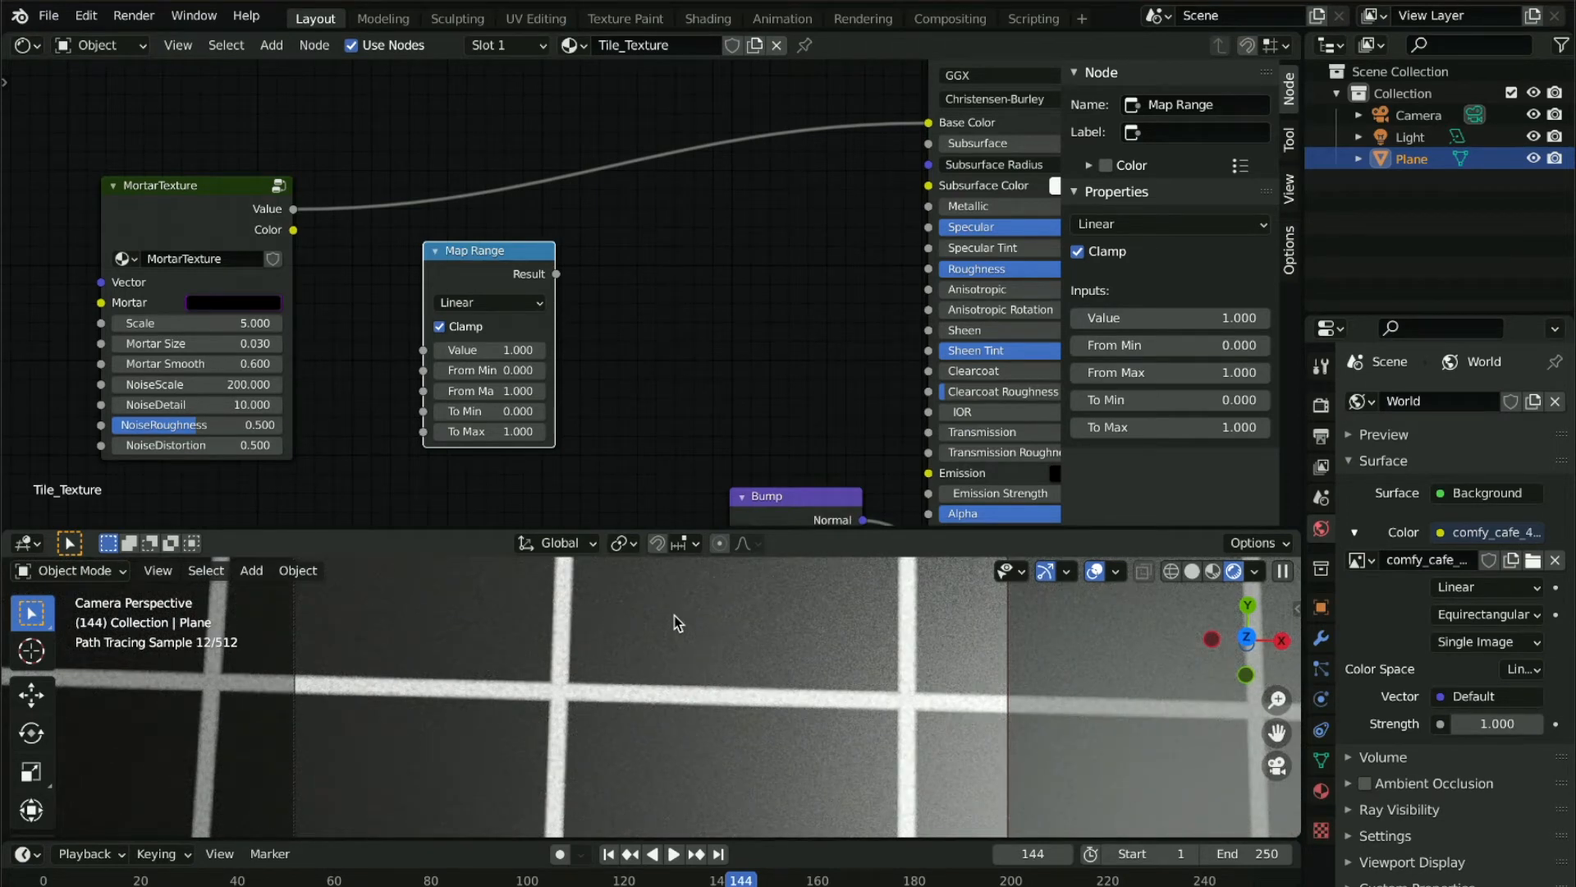
Unlink Base Color to compare the render, and reconnect MortarTexture's Value output to it
{"action": "scroll", "coordinate": [694, 310], "scroll_direction": "down", "scroll_amount": 5}
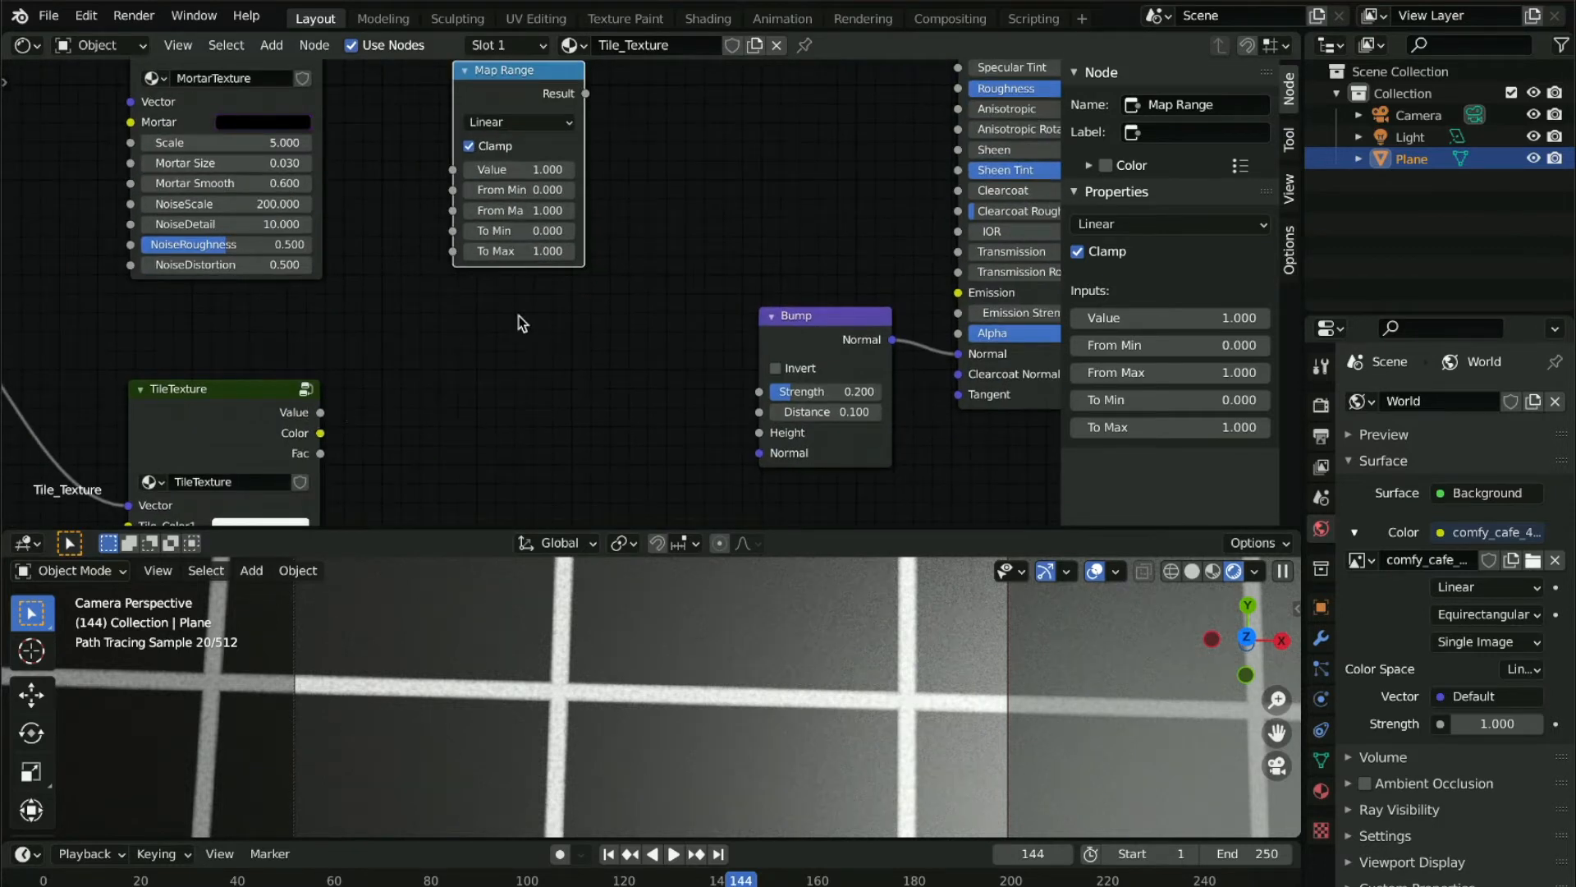
{"action": "scroll", "coordinate": [550, 308], "scroll_direction": "up", "scroll_amount": 3}
{"action": "scroll", "coordinate": [563, 302], "scroll_direction": "up", "scroll_amount": 2}
{"action": "left_click_drag", "start_coordinate": [882, 97], "coordinate": [788, 100]}
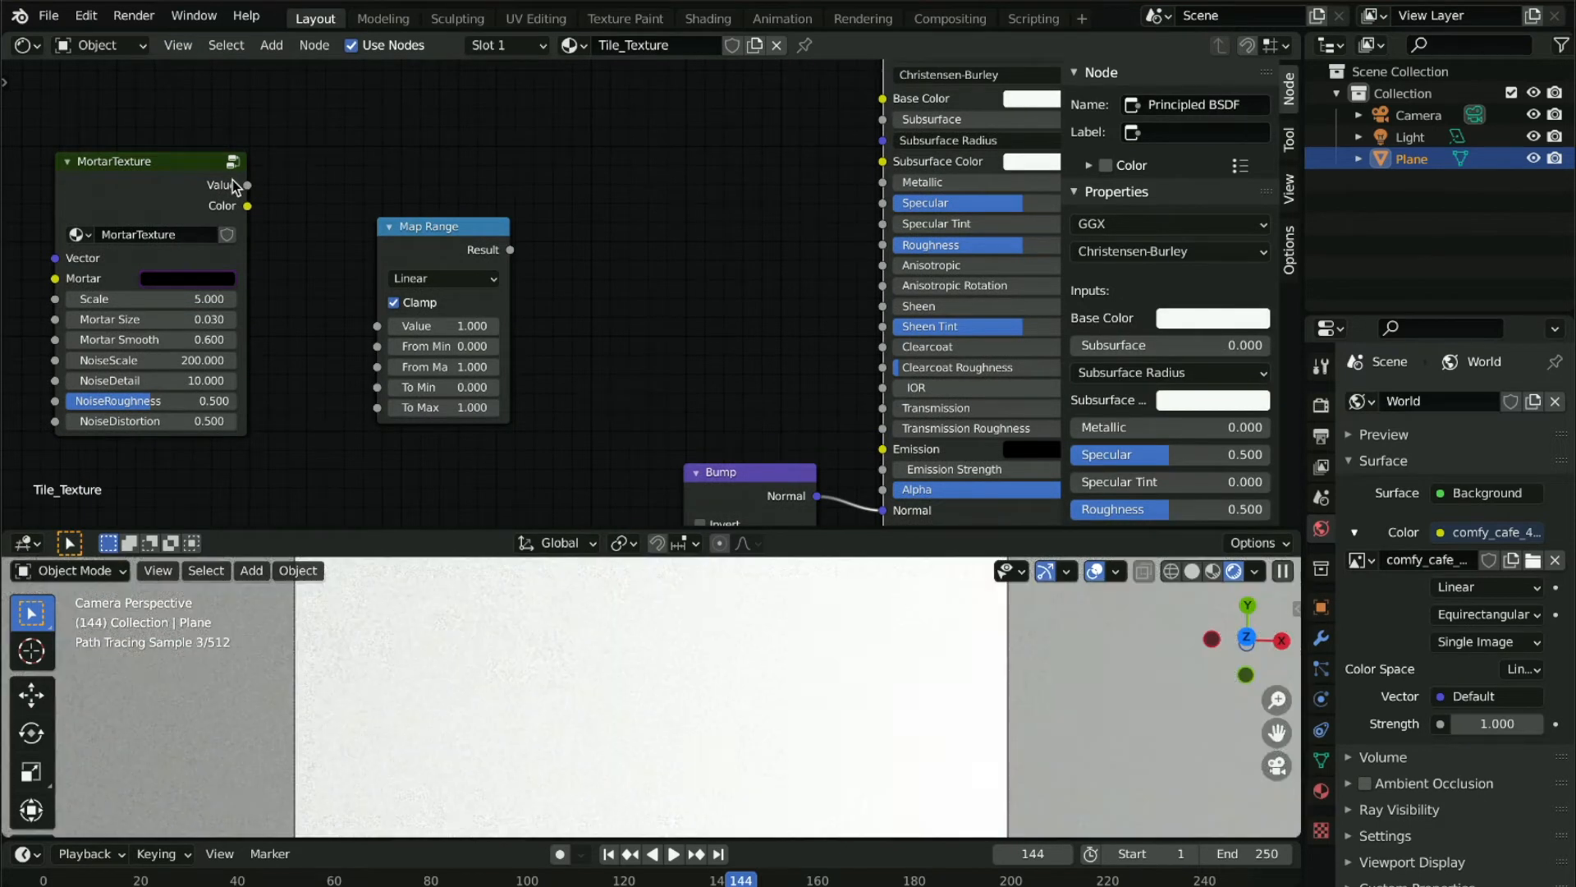
{"action": "left_click_drag", "start_coordinate": [248, 188], "coordinate": [882, 98]}
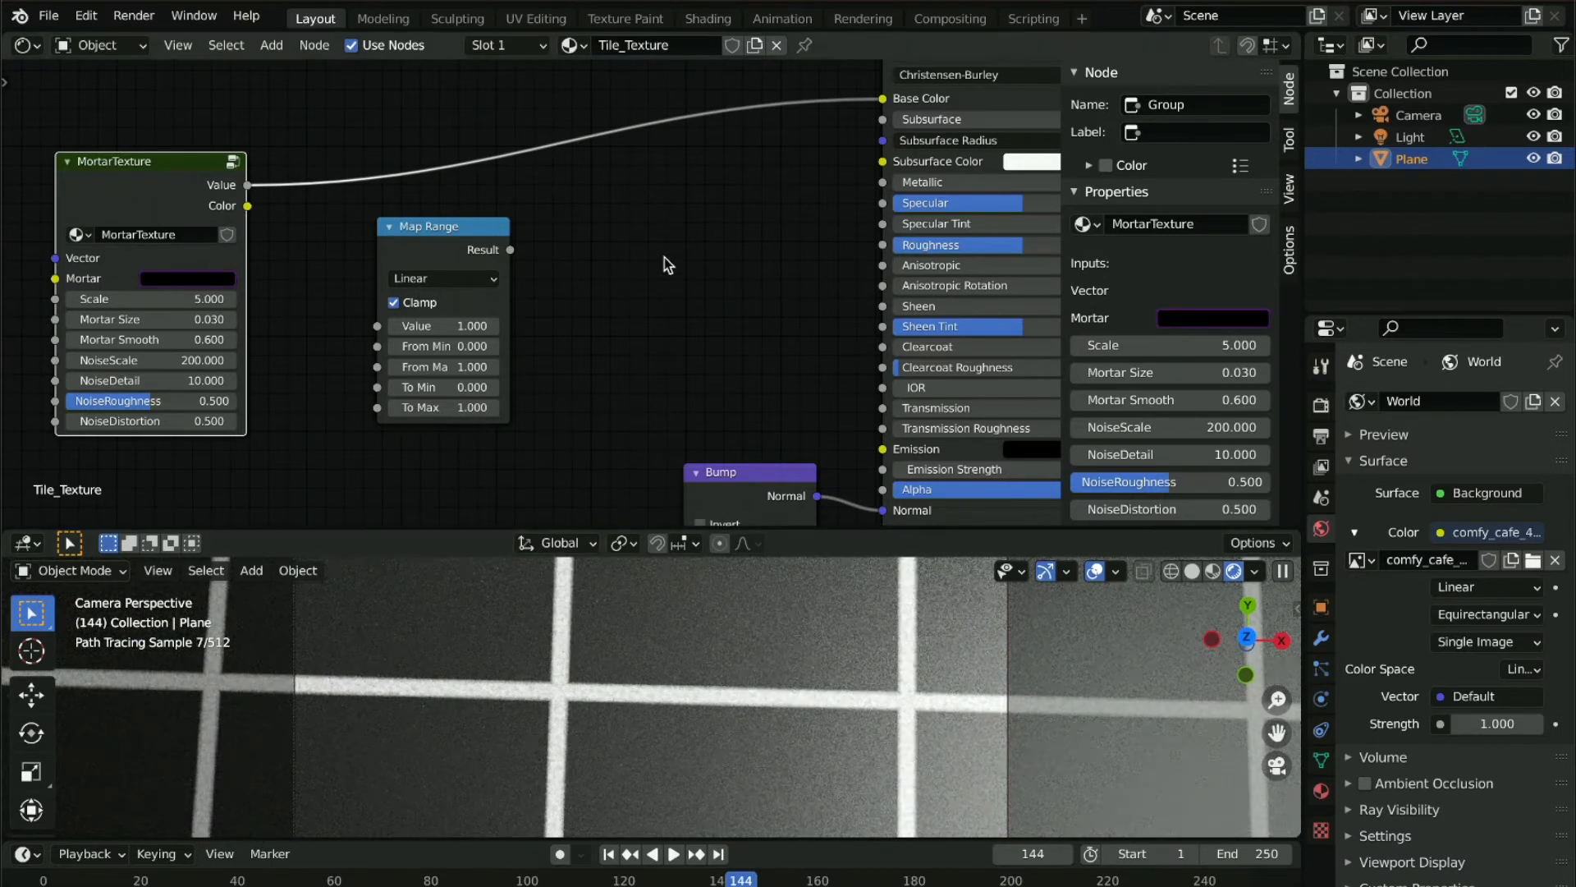
Replace the Base Color link with one from TileTexture's Fac output to preview its mask
{"action": "left_click_drag", "start_coordinate": [883, 101], "coordinate": [619, 332]}
{"action": "scroll", "coordinate": [619, 332], "scroll_direction": "down", "scroll_amount": 5}
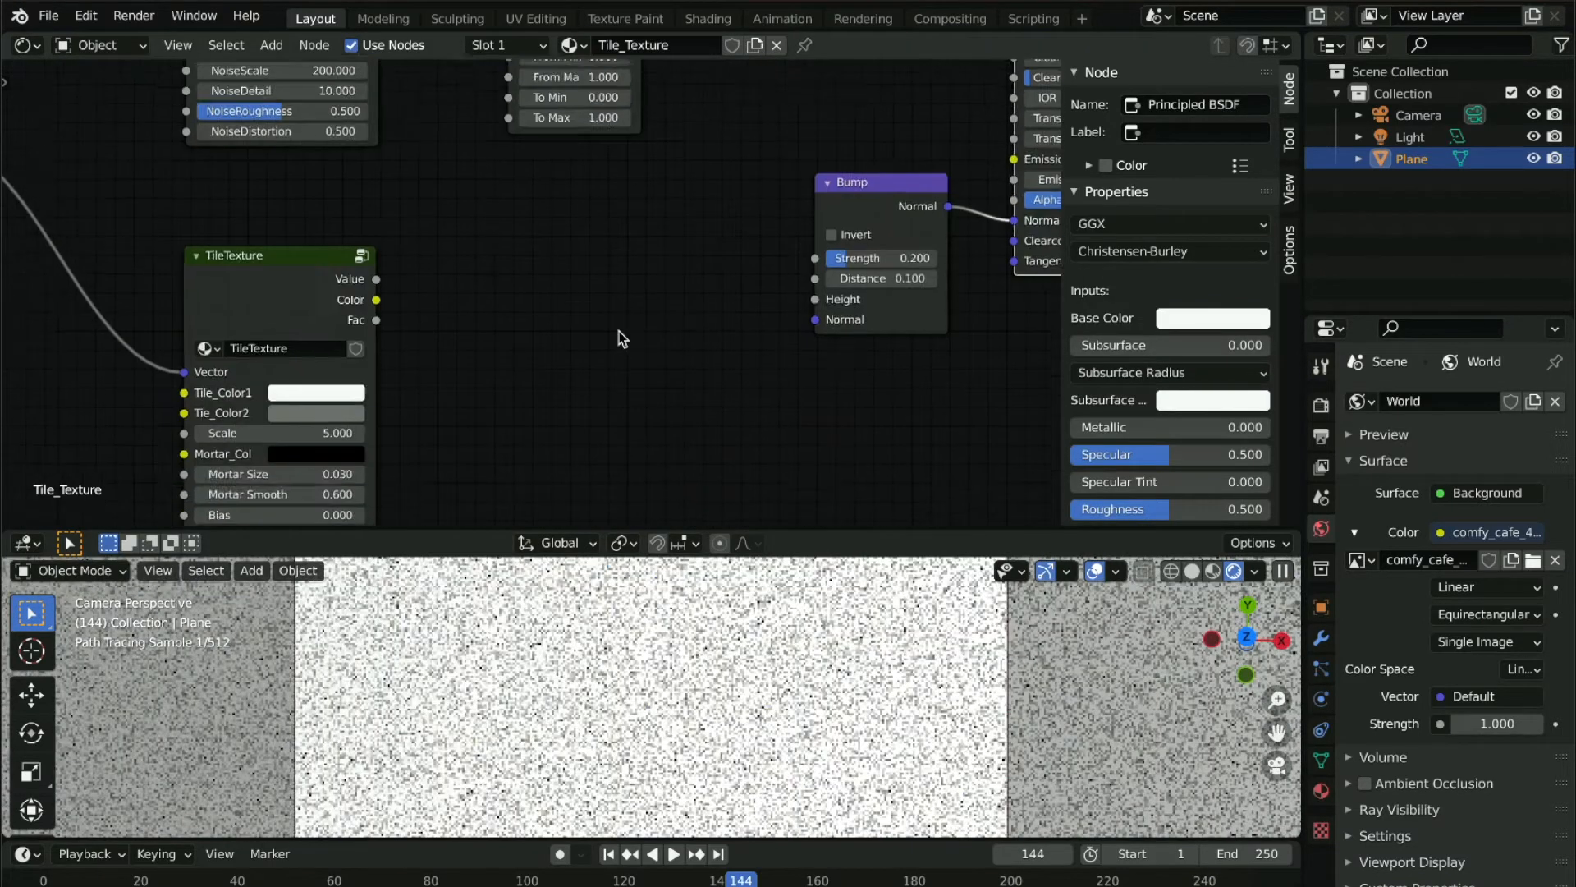
{"action": "scroll", "coordinate": [620, 332], "scroll_direction": "up", "scroll_amount": 3}
{"action": "scroll", "coordinate": [619, 332], "scroll_direction": "up", "scroll_amount": 1}
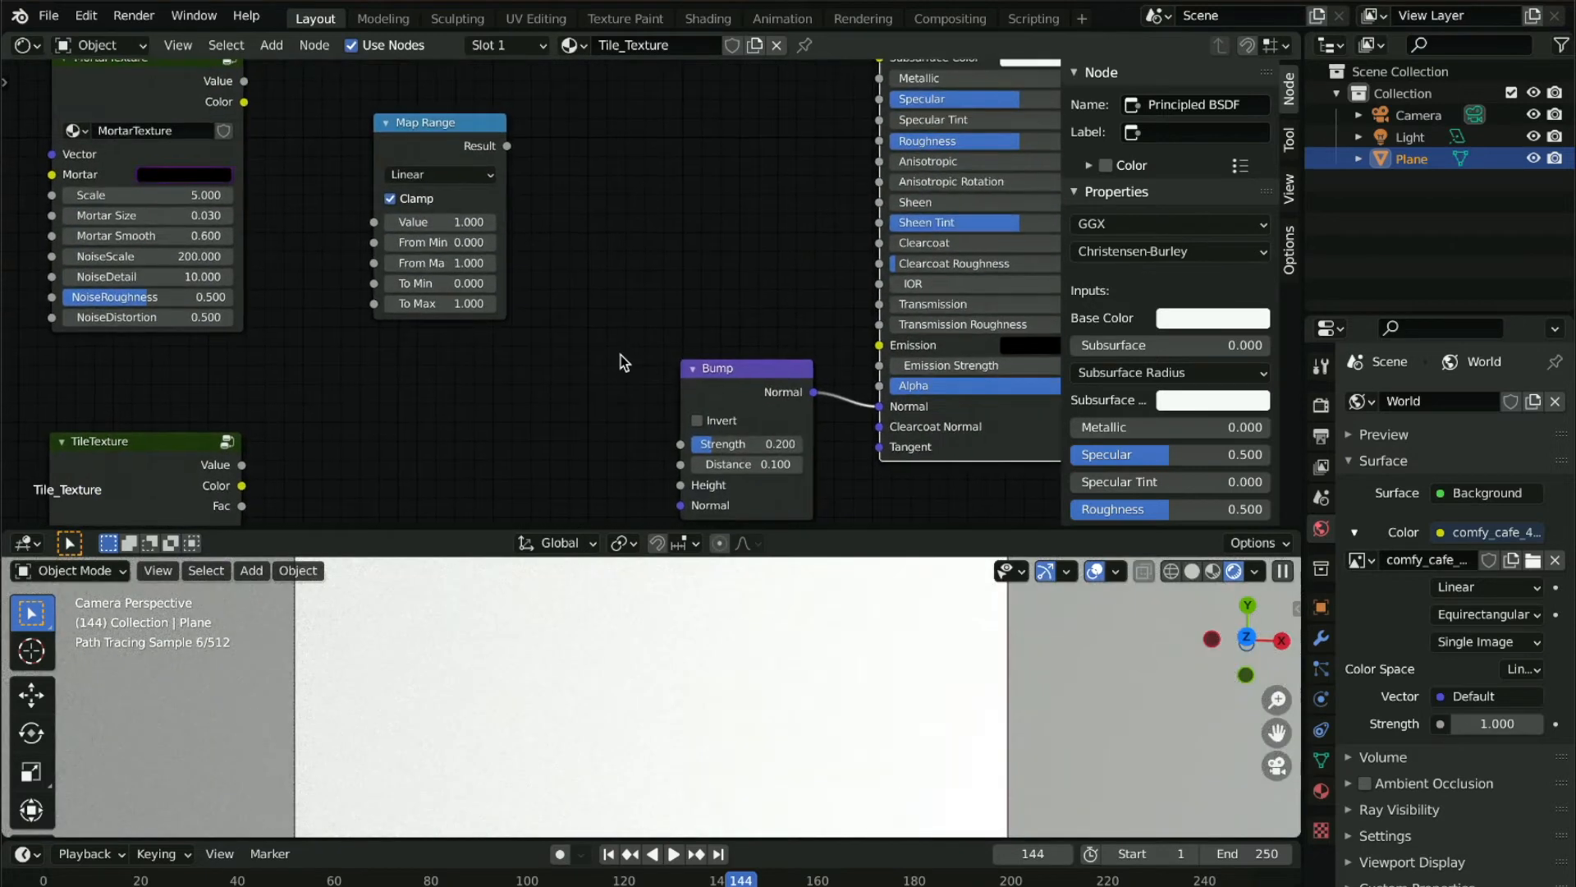
{"action": "scroll", "coordinate": [621, 354], "scroll_direction": "up", "scroll_amount": 1}
{"action": "scroll", "coordinate": [621, 354], "scroll_direction": "down", "scroll_amount": 3}
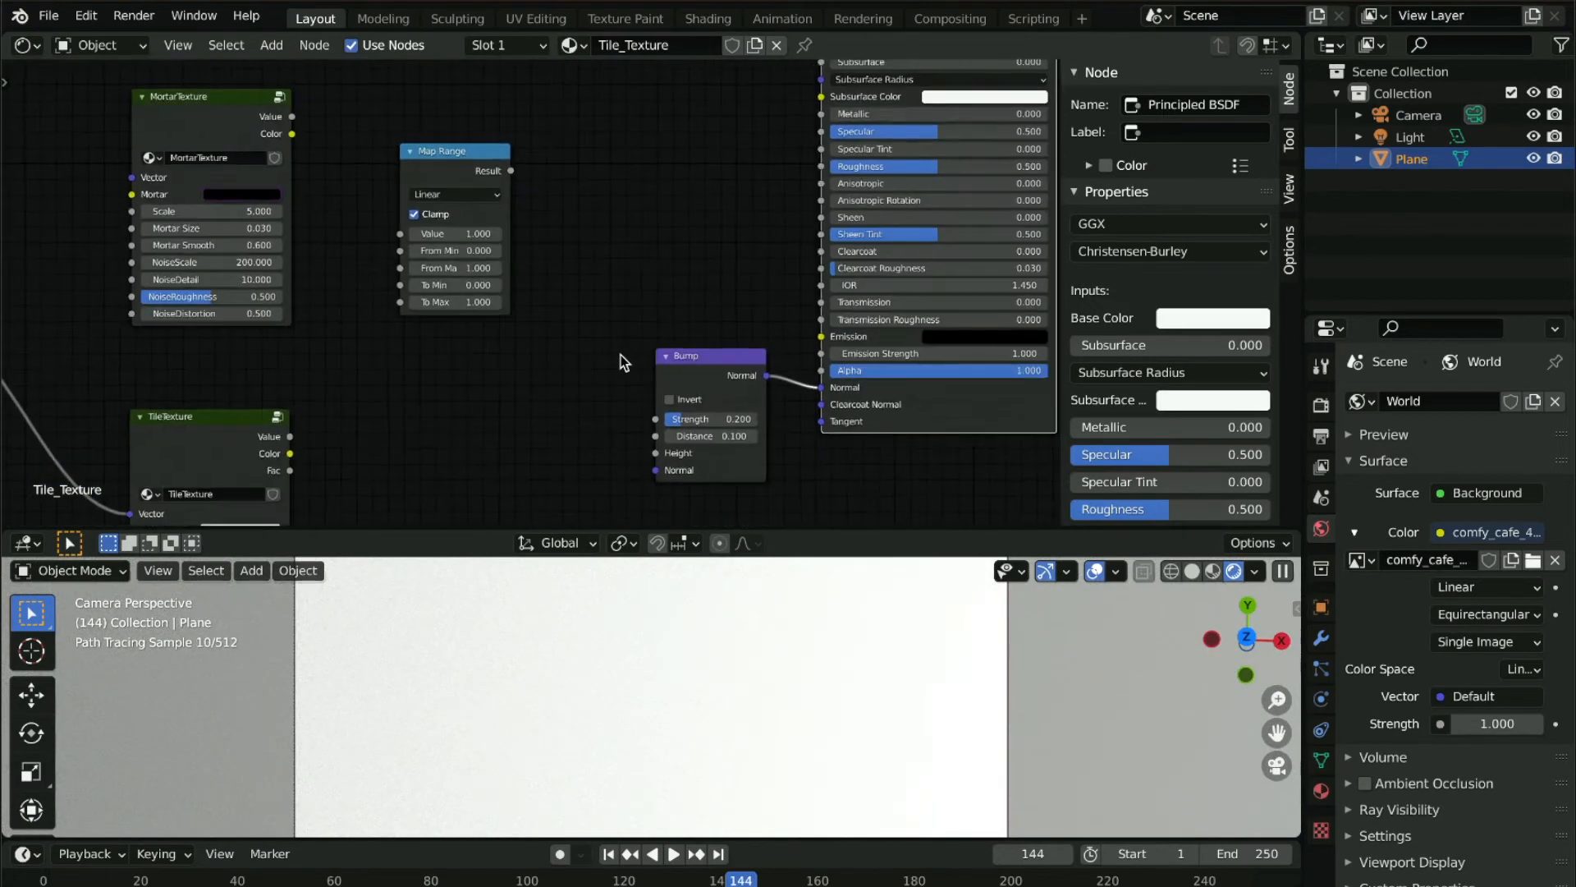
{"action": "scroll", "coordinate": [620, 355], "scroll_direction": "down", "scroll_amount": 1}
{"action": "scroll", "coordinate": [371, 447], "scroll_direction": "up", "scroll_amount": 1}
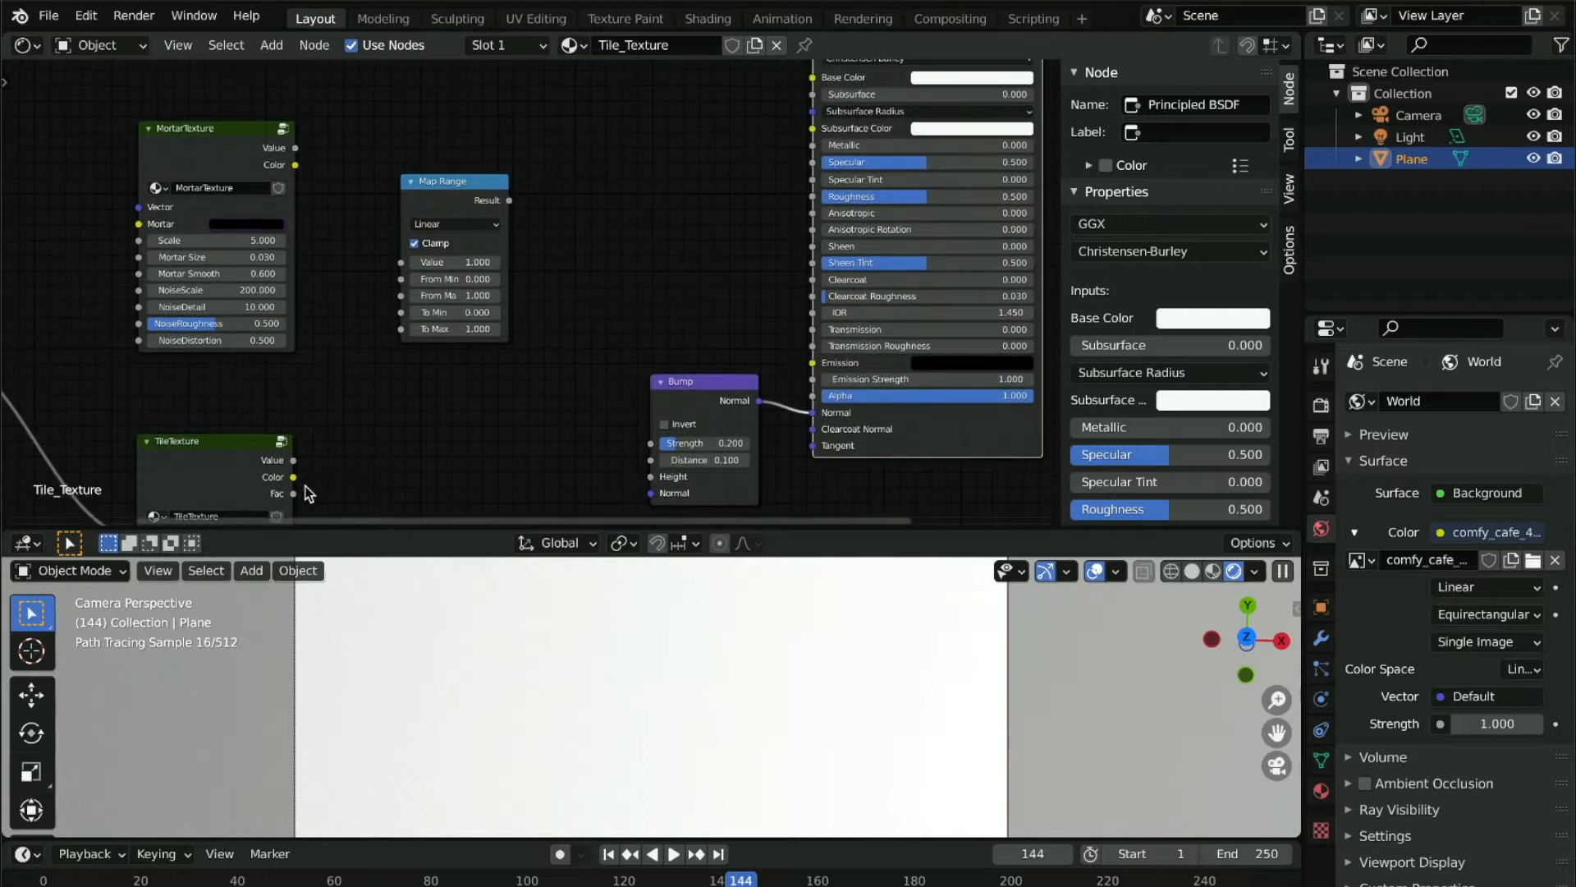
{"action": "left_click_drag", "start_coordinate": [294, 495], "coordinate": [813, 78]}
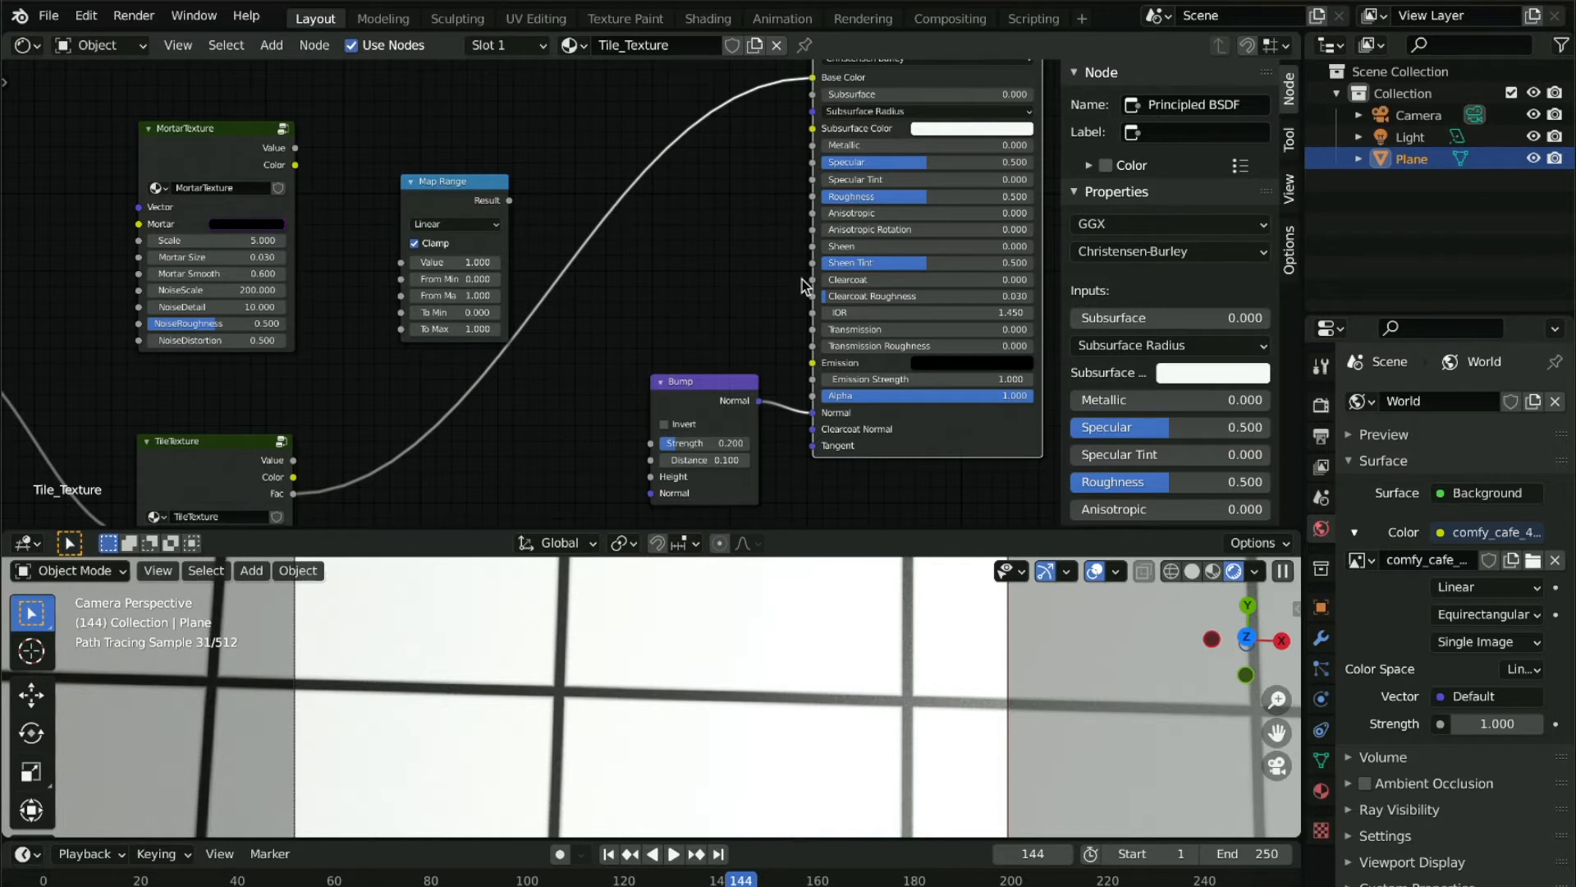
Remove the Fac link from Base Color, connect MortarTexture's Color output there instead, and nudge the Bump and Map Range nodes
{"action": "left_click_drag", "start_coordinate": [688, 389], "coordinate": [673, 382]}
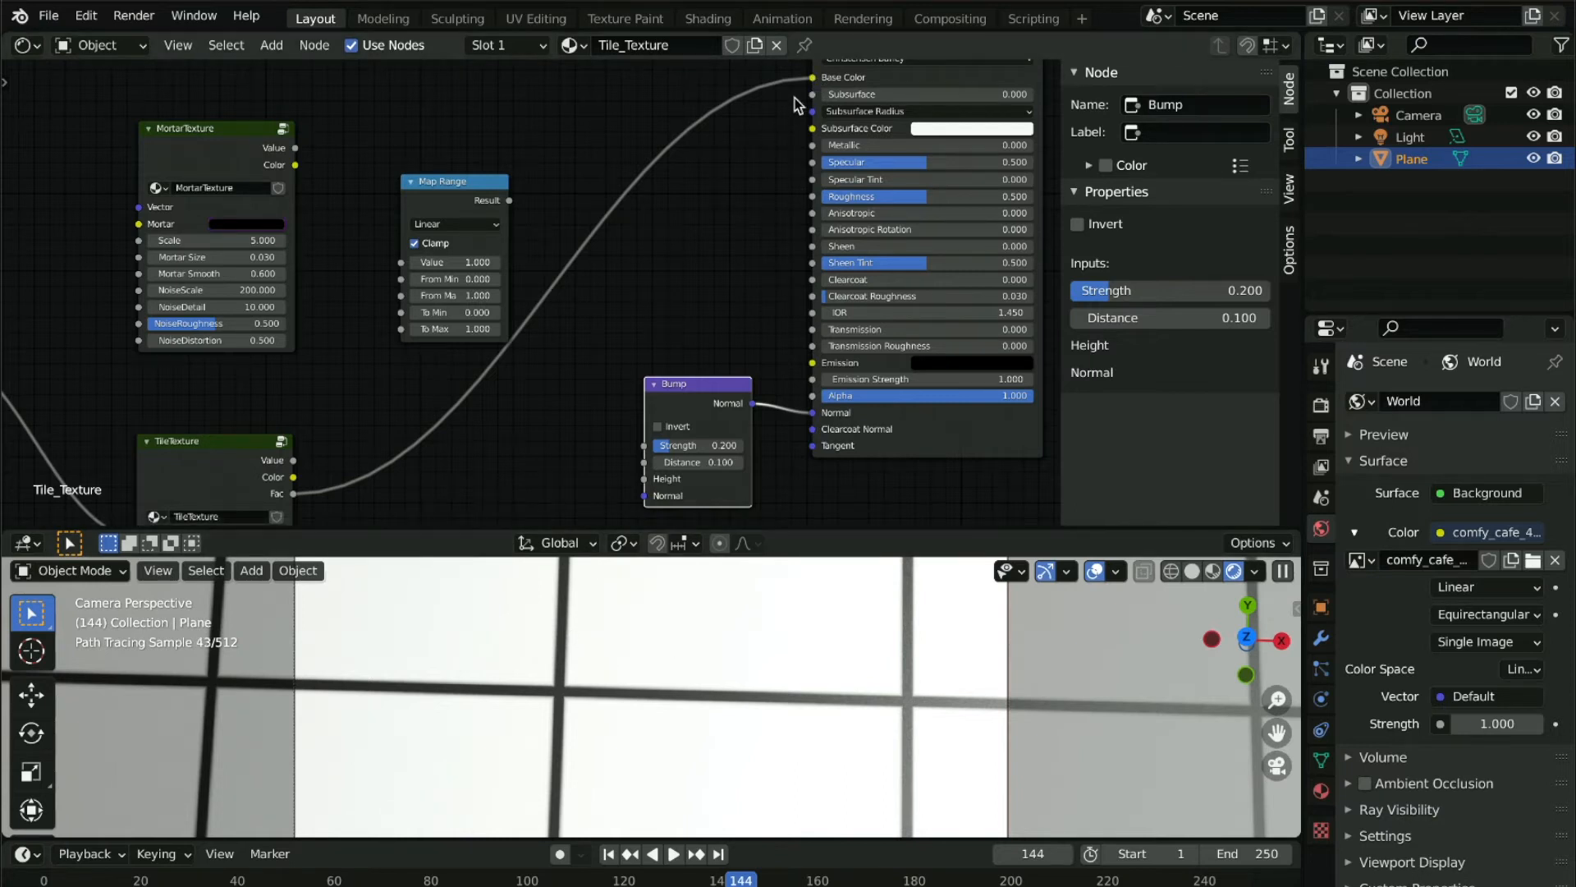
{"action": "left_click_drag", "start_coordinate": [811, 78], "coordinate": [456, 110]}
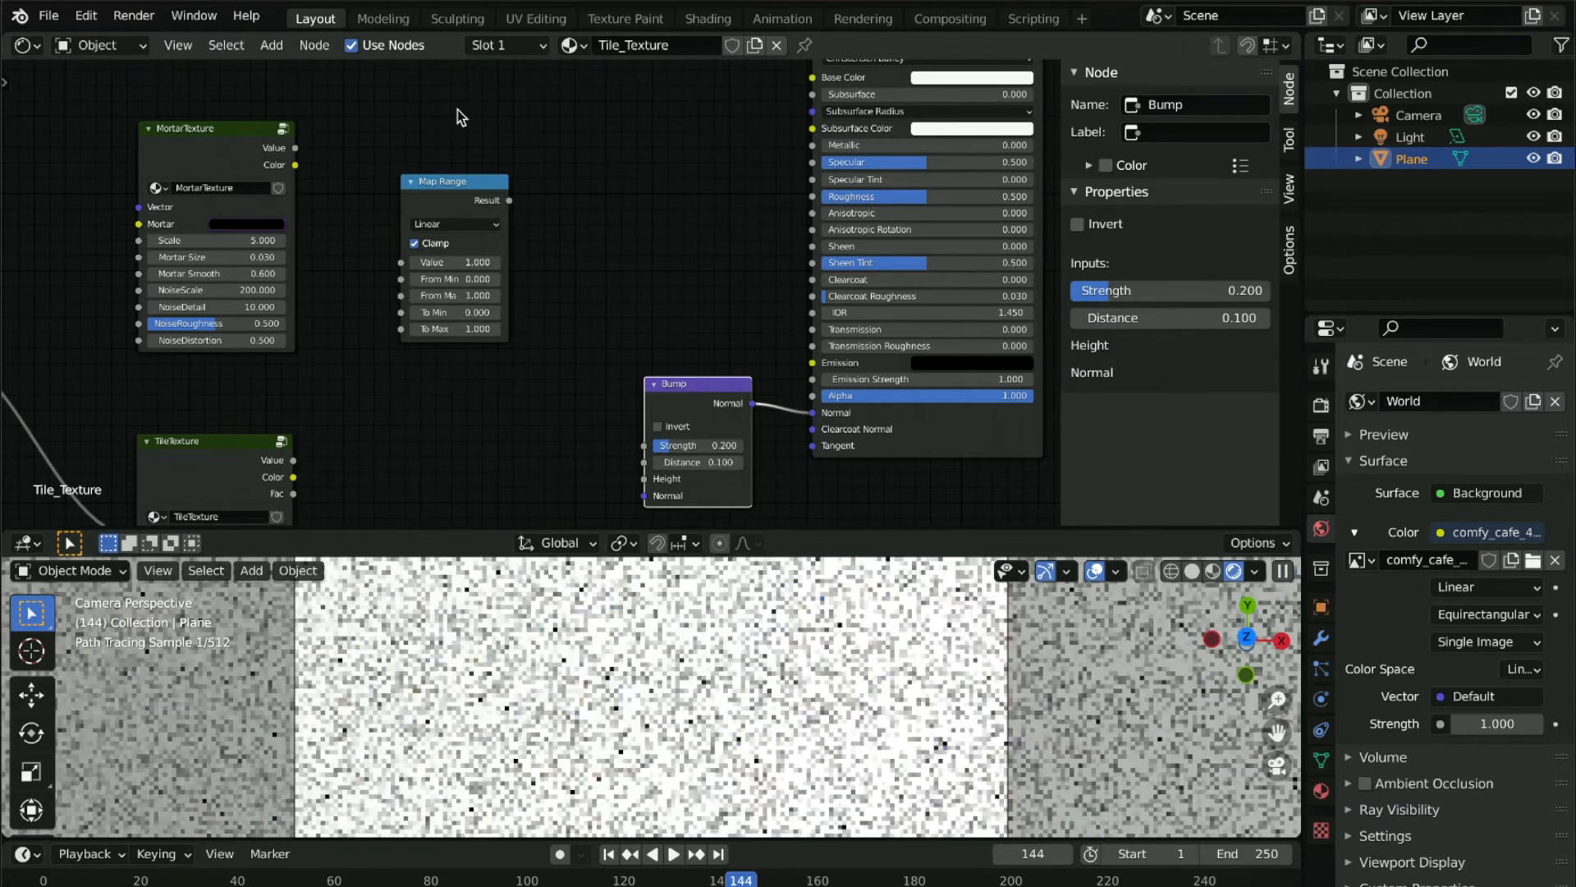
{"action": "left_click_drag", "start_coordinate": [426, 181], "coordinate": [426, 150]}
{"action": "left_click_drag", "start_coordinate": [296, 165], "coordinate": [811, 79]}
{"action": "left_click_drag", "start_coordinate": [488, 152], "coordinate": [493, 181]}
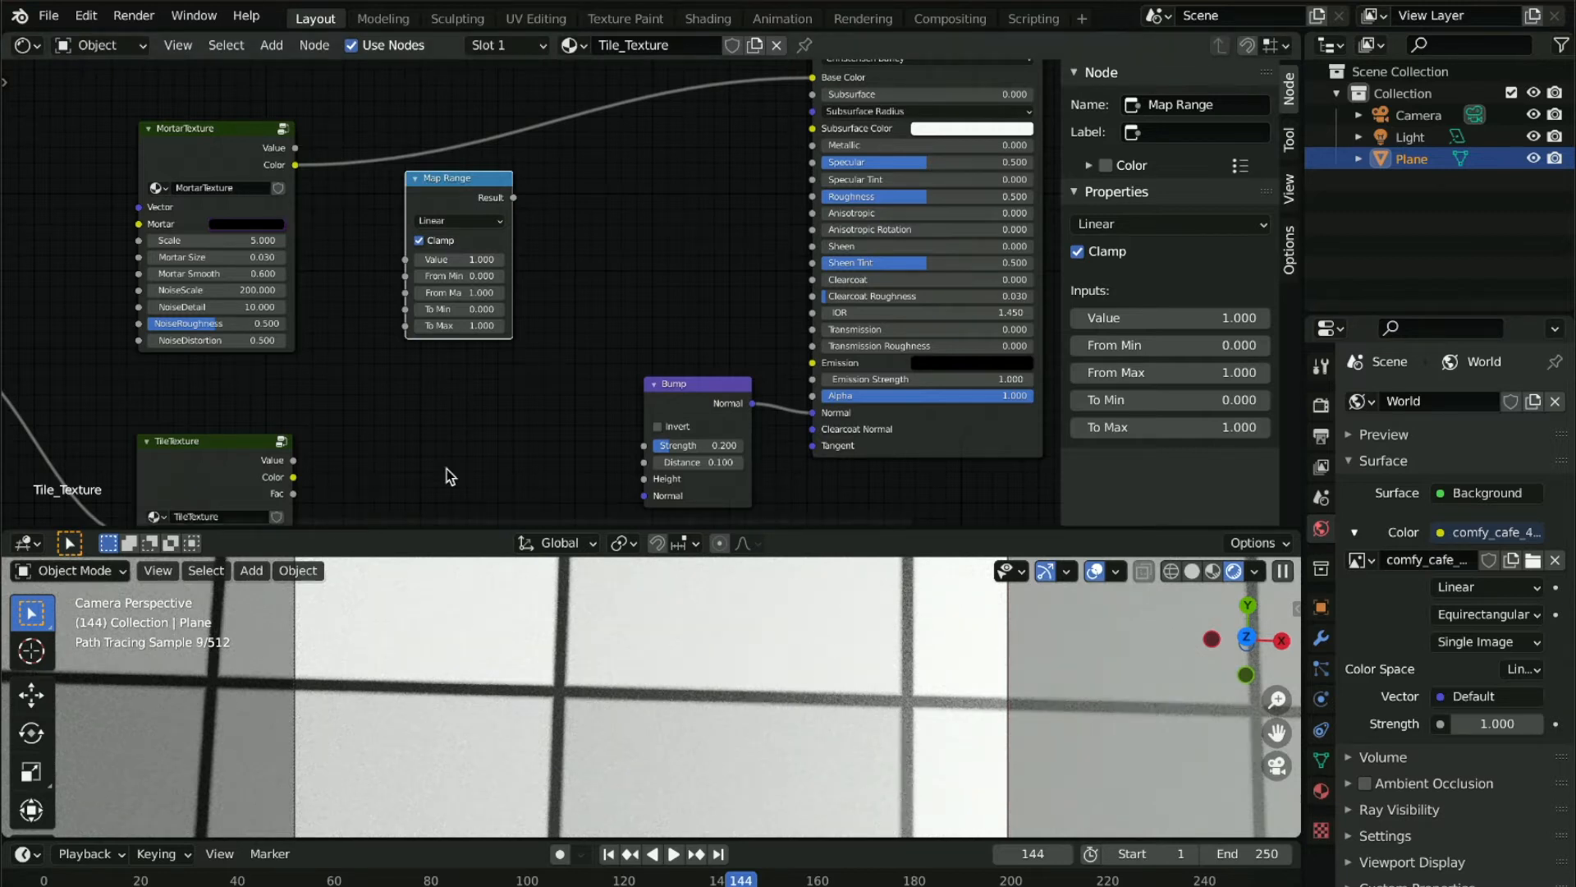
Connect MortarTexture's Value output to the Map Range's Value input and set its To Max to 0.5
{"action": "mouse_move", "coordinate": [447, 175]}
{"action": "left_mouse_down"}
{"action": "mouse_move", "coordinate": [426, 197]}
{"action": "mouse_move", "coordinate": [467, 186]}
{"action": "left_mouse_up"}
{"action": "left_click_drag", "start_coordinate": [295, 149], "coordinate": [425, 269]}
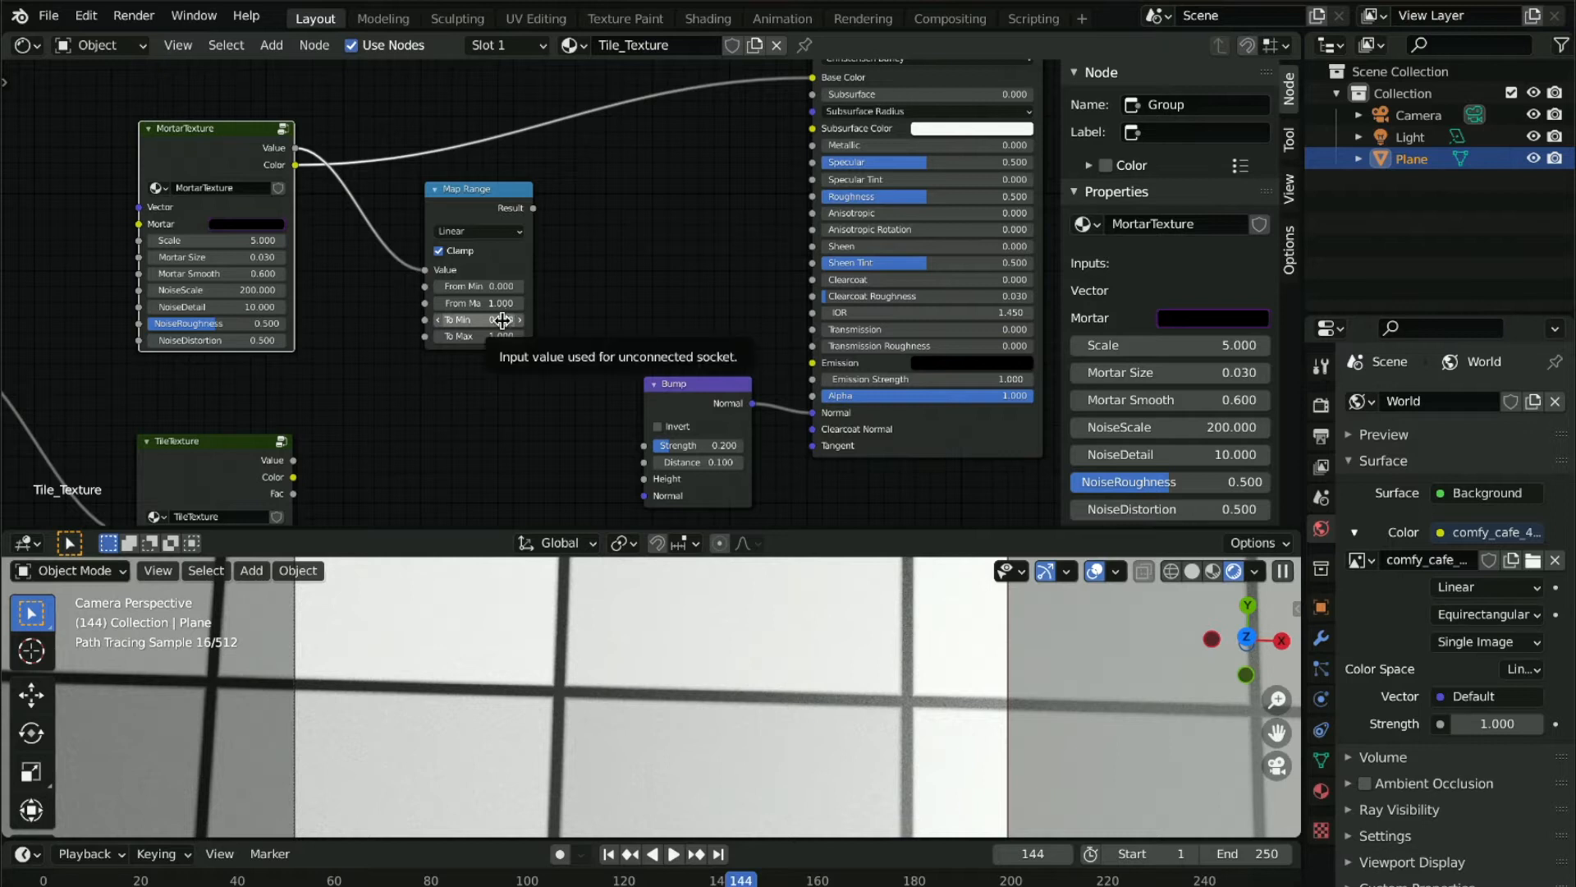
{"action": "left_click", "coordinate": [476, 336]}
{"action": "type", "text": "1.0"}
{"action": "type", "text": "0.5"}
{"action": "key", "text": "Return"}
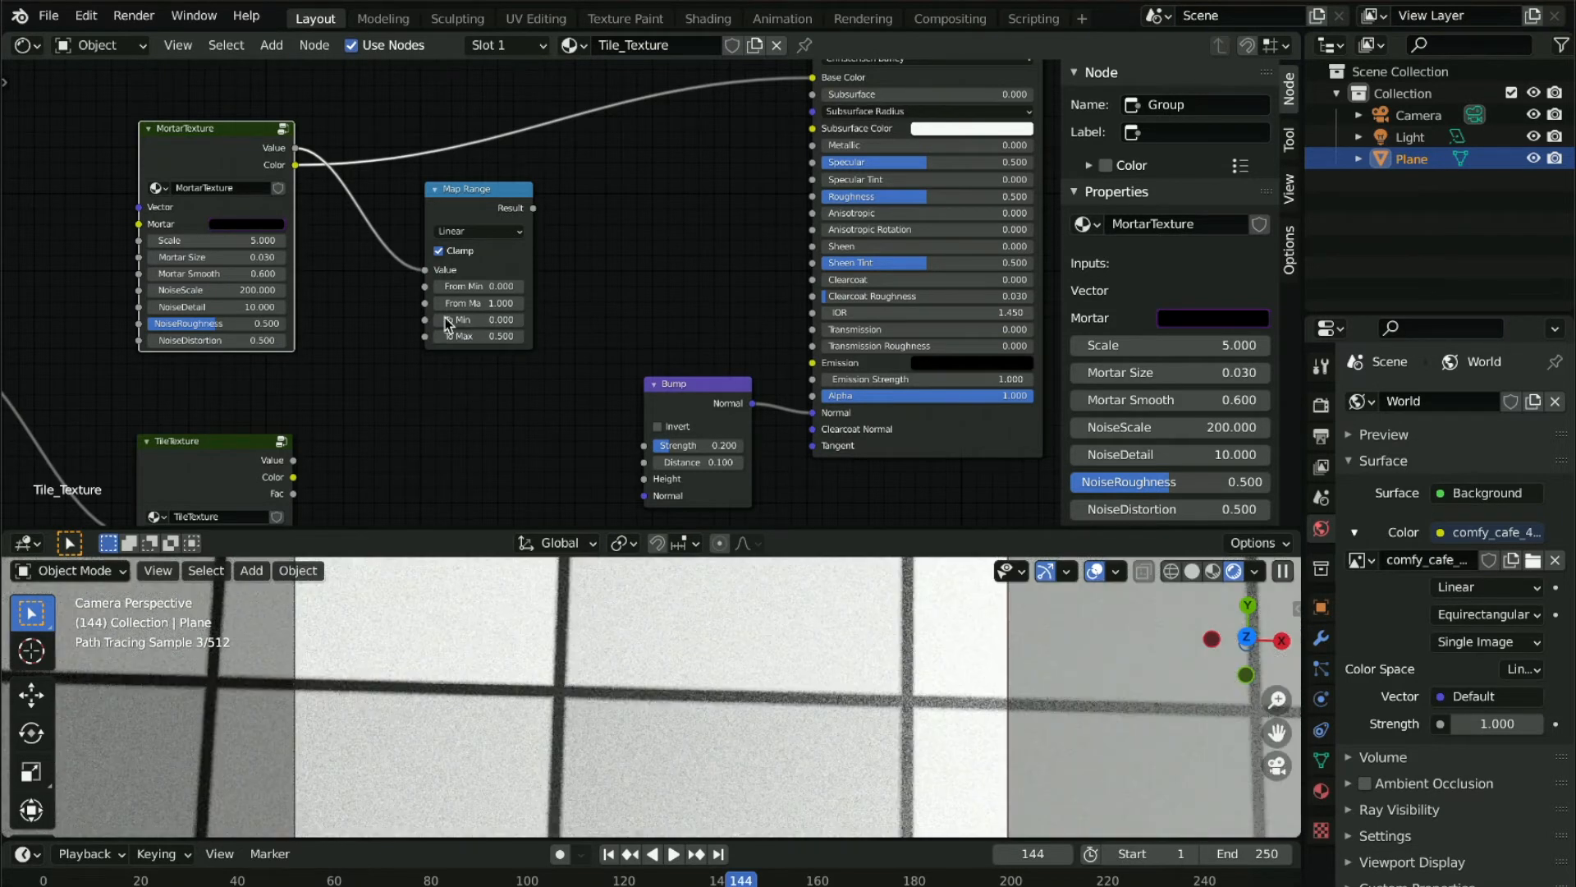
Duplicate the Map Range below the original, feed TileTexture's Fac into its Value, and move both Map Range nodes closer to the groups
{"action": "left_click", "coordinate": [469, 195]}
{"action": "key", "text": "shift+d"}
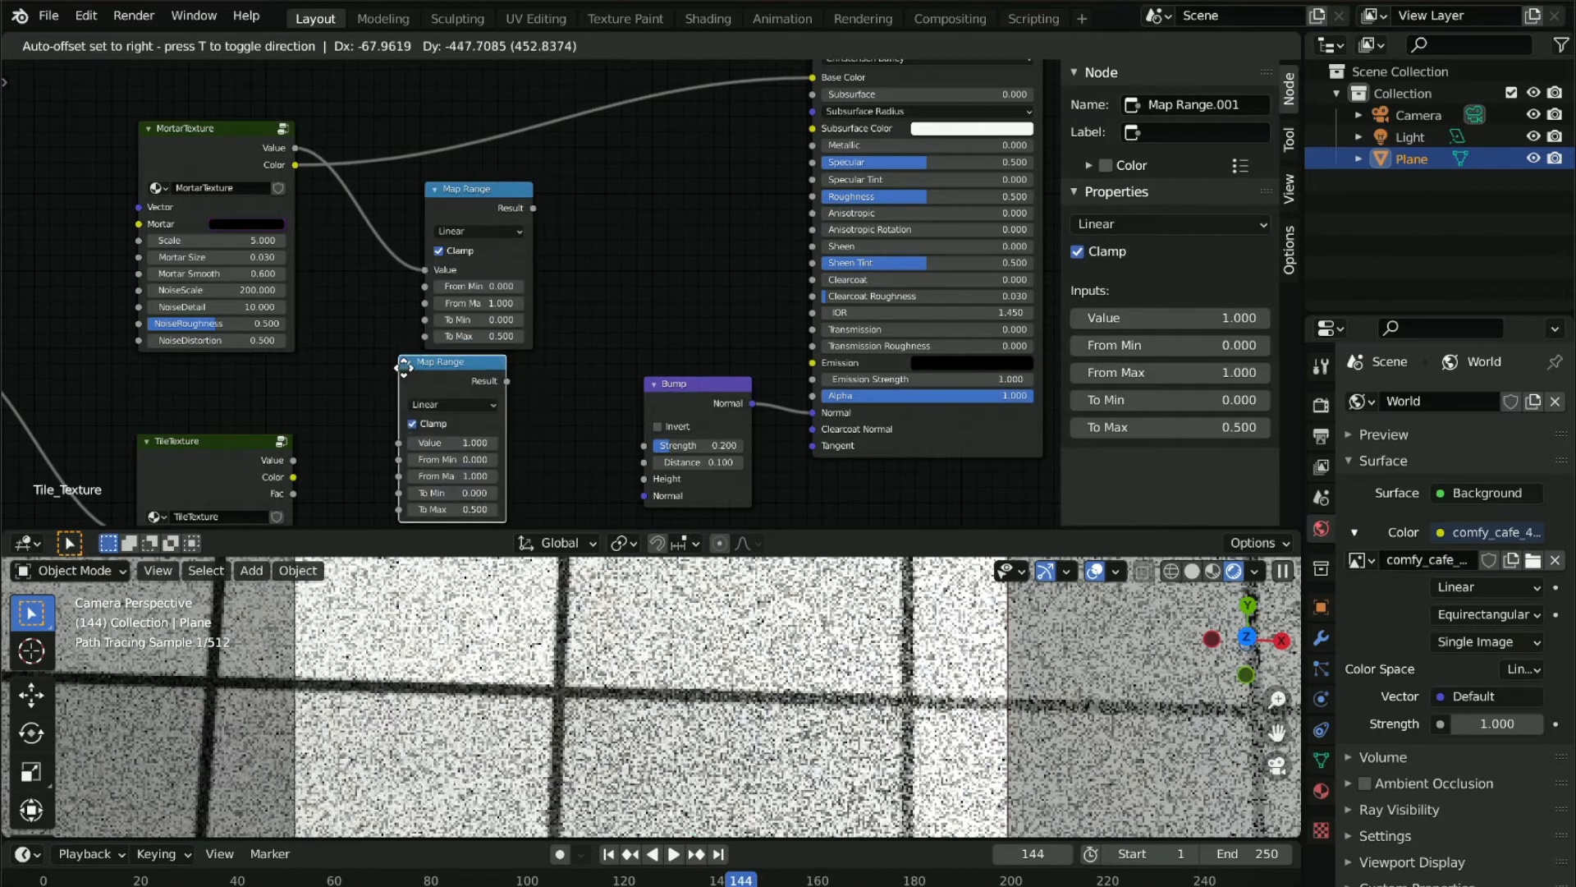
{"action": "left_click", "coordinate": [435, 400]}
{"action": "middle_click_drag", "start_coordinate": [292, 495], "coordinate": [288, 430]}
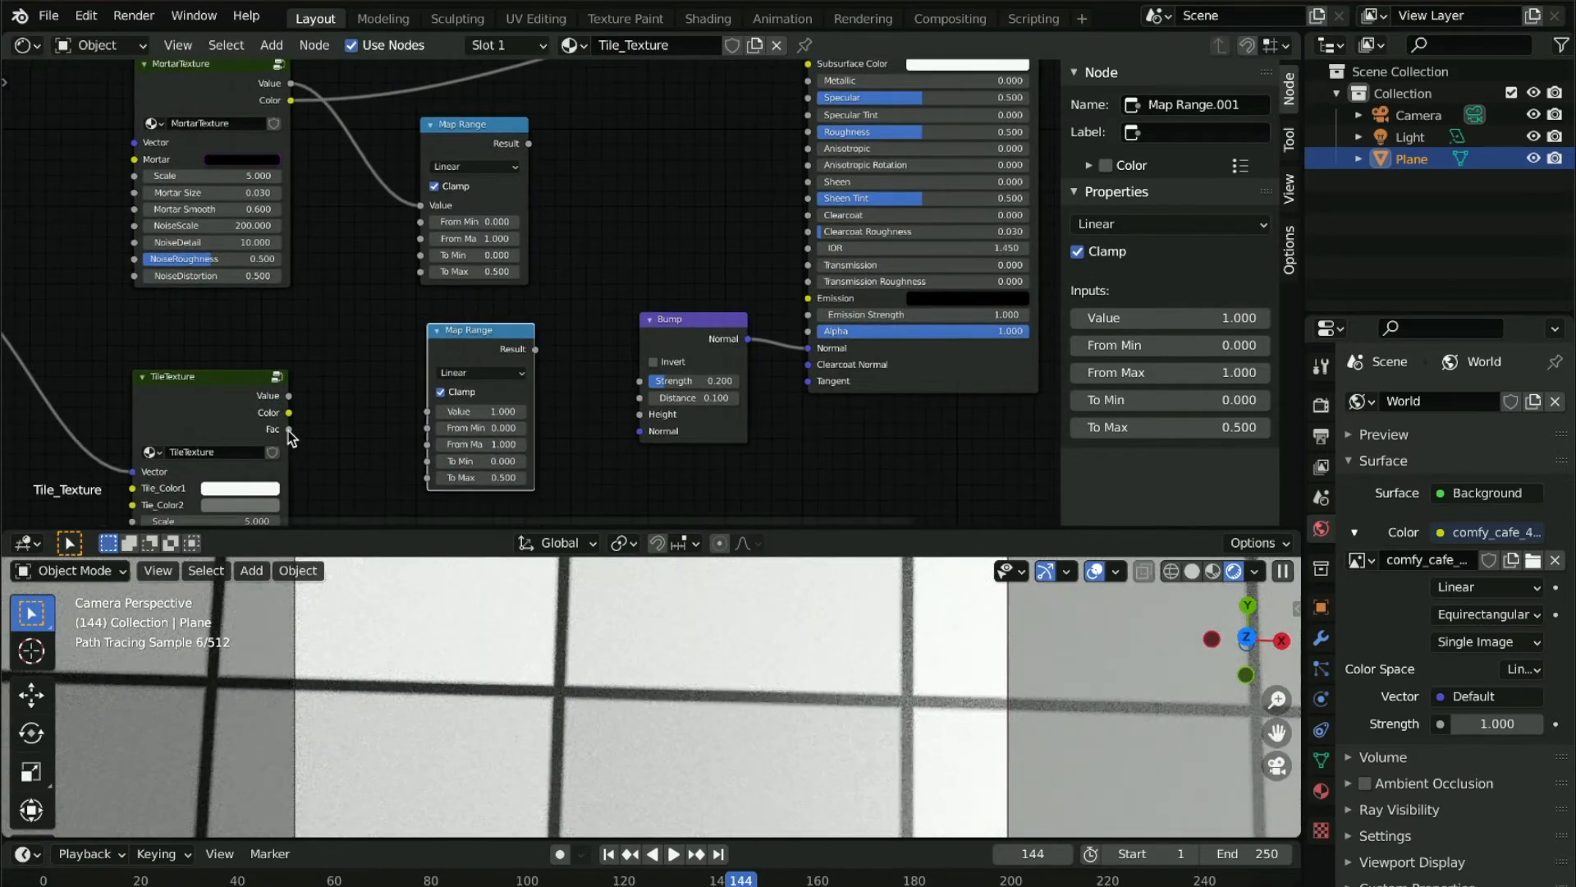
{"action": "left_click_drag", "start_coordinate": [288, 429], "coordinate": [427, 411]}
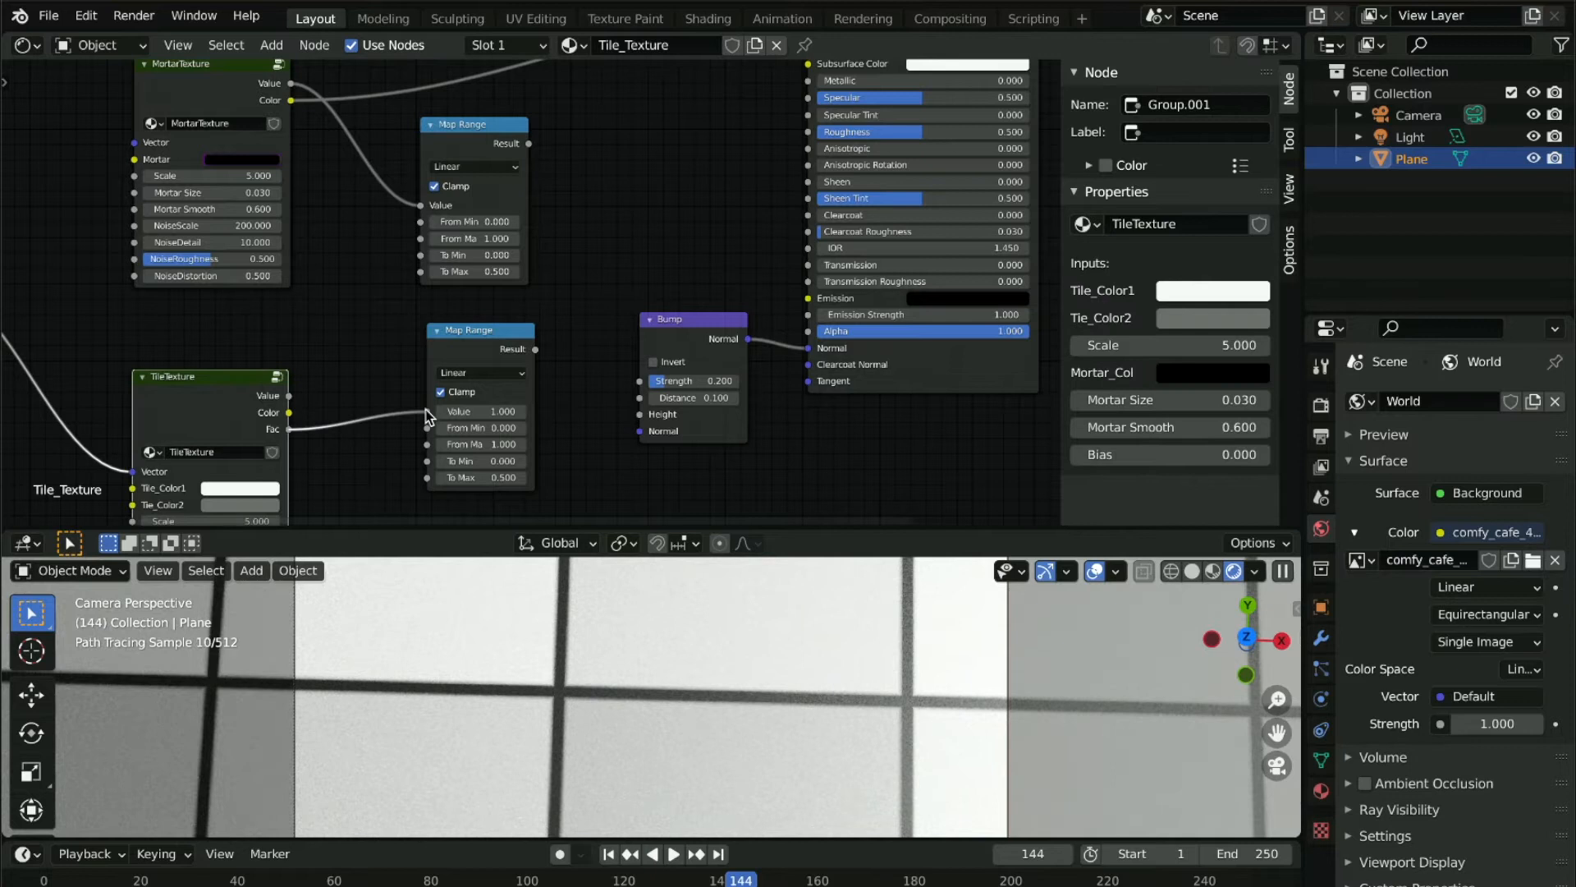
{"action": "left_click_drag", "start_coordinate": [576, 150], "coordinate": [391, 142]}
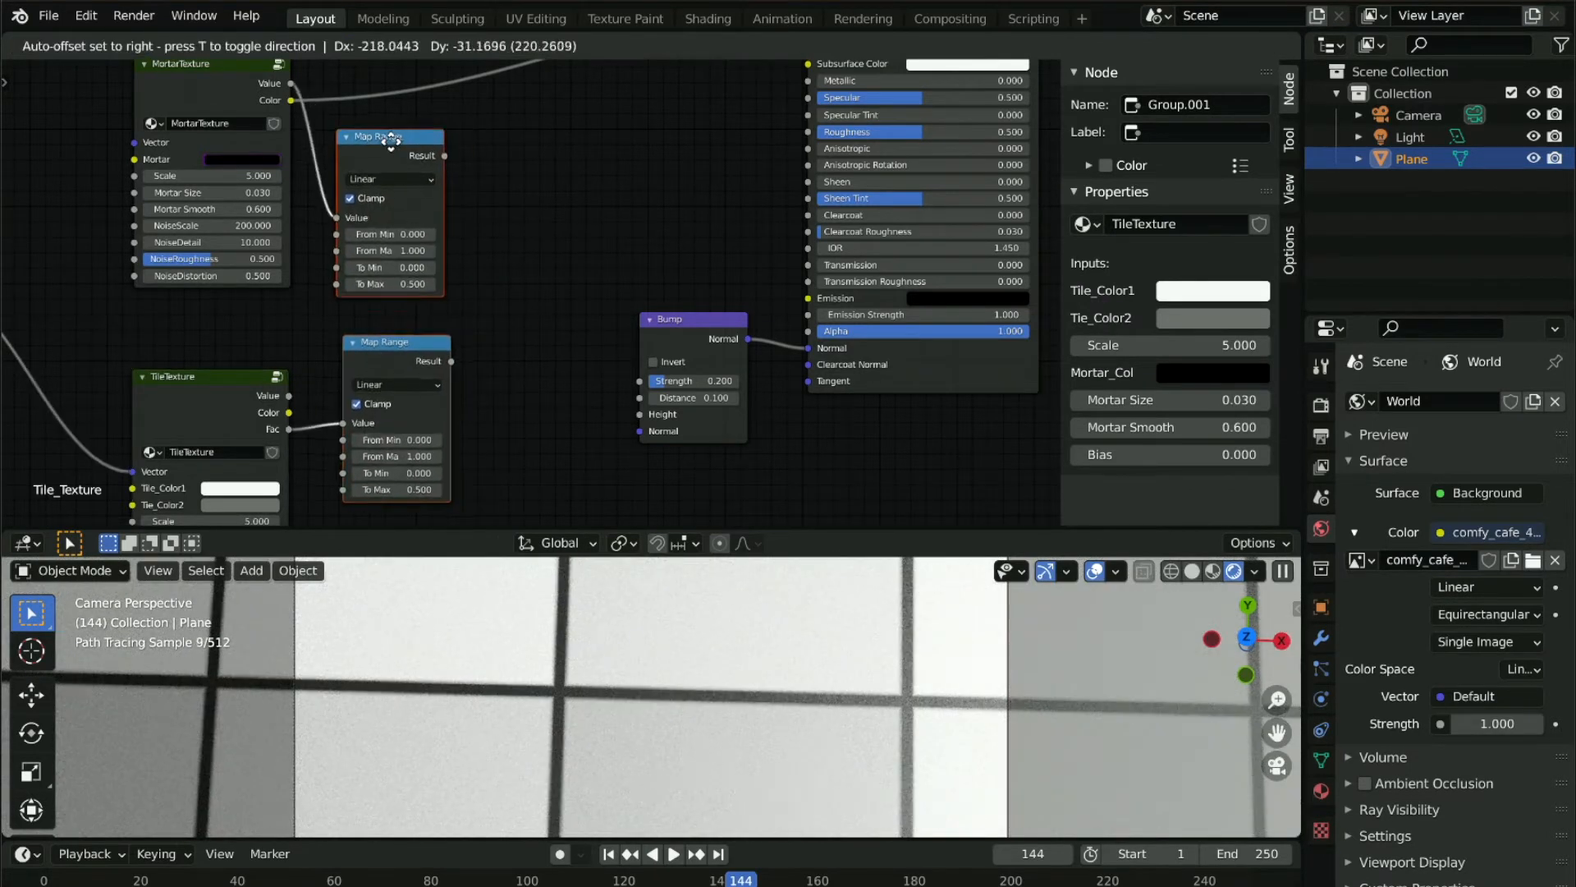
{"action": "left_click", "coordinate": [560, 272]}
Add a Math node set to Add and place it between the two Map Range nodes and the Bump node
{"action": "middle_click_drag", "start_coordinate": [561, 273], "coordinate": [501, 256]}
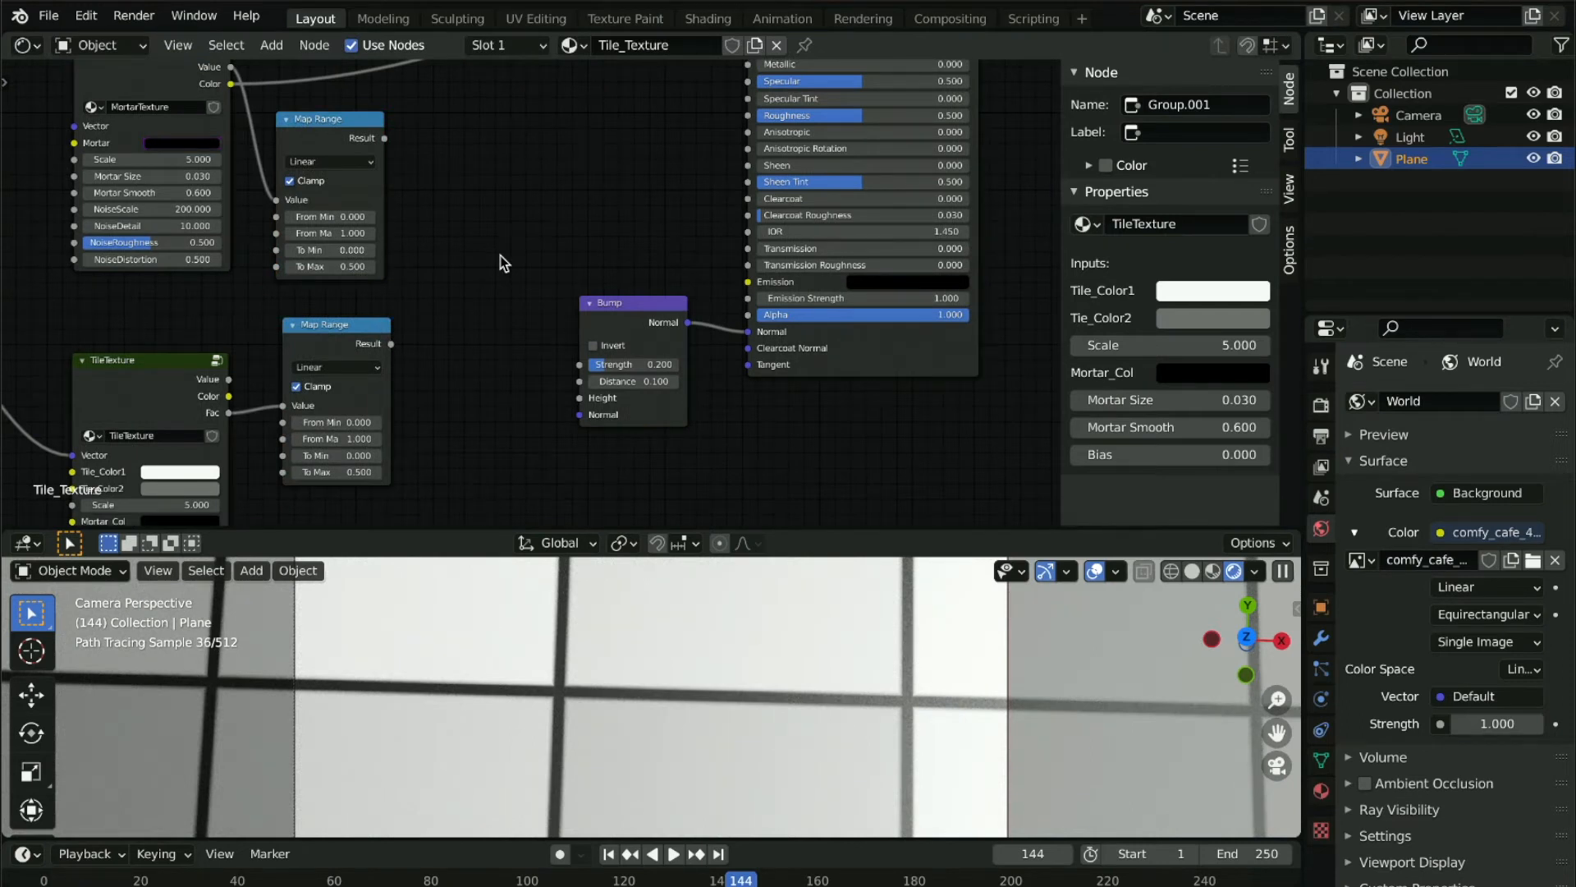
{"action": "key", "text": "shift+a"}
{"action": "left_click", "coordinate": [470, 227]}
{"action": "type", "text": "math"}
{"action": "key", "text": "Return"}
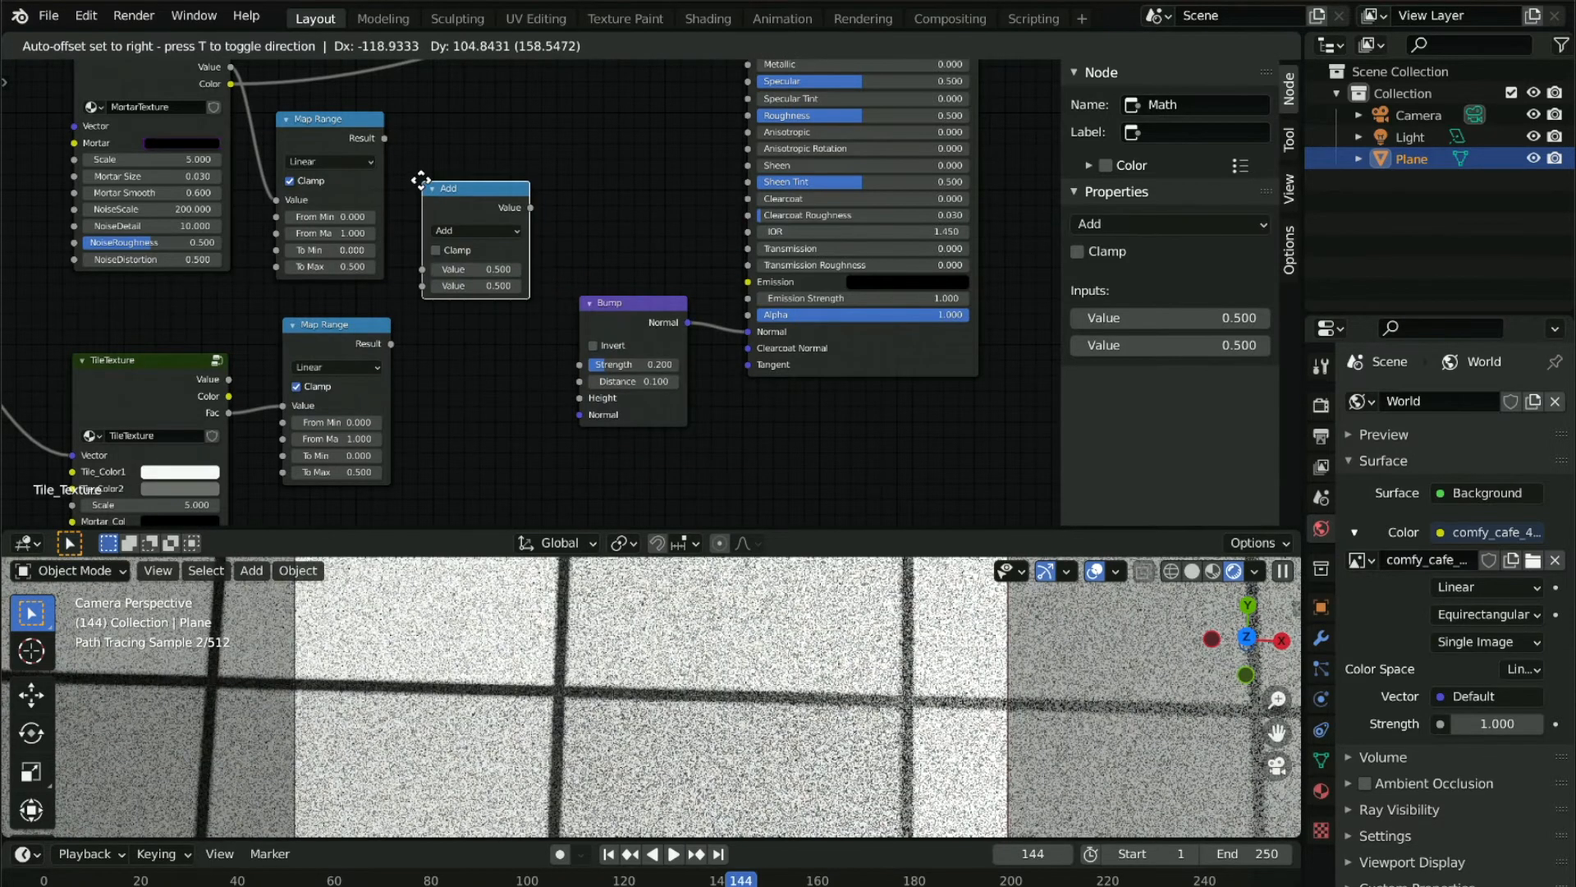
{"action": "left_click", "coordinate": [424, 184]}
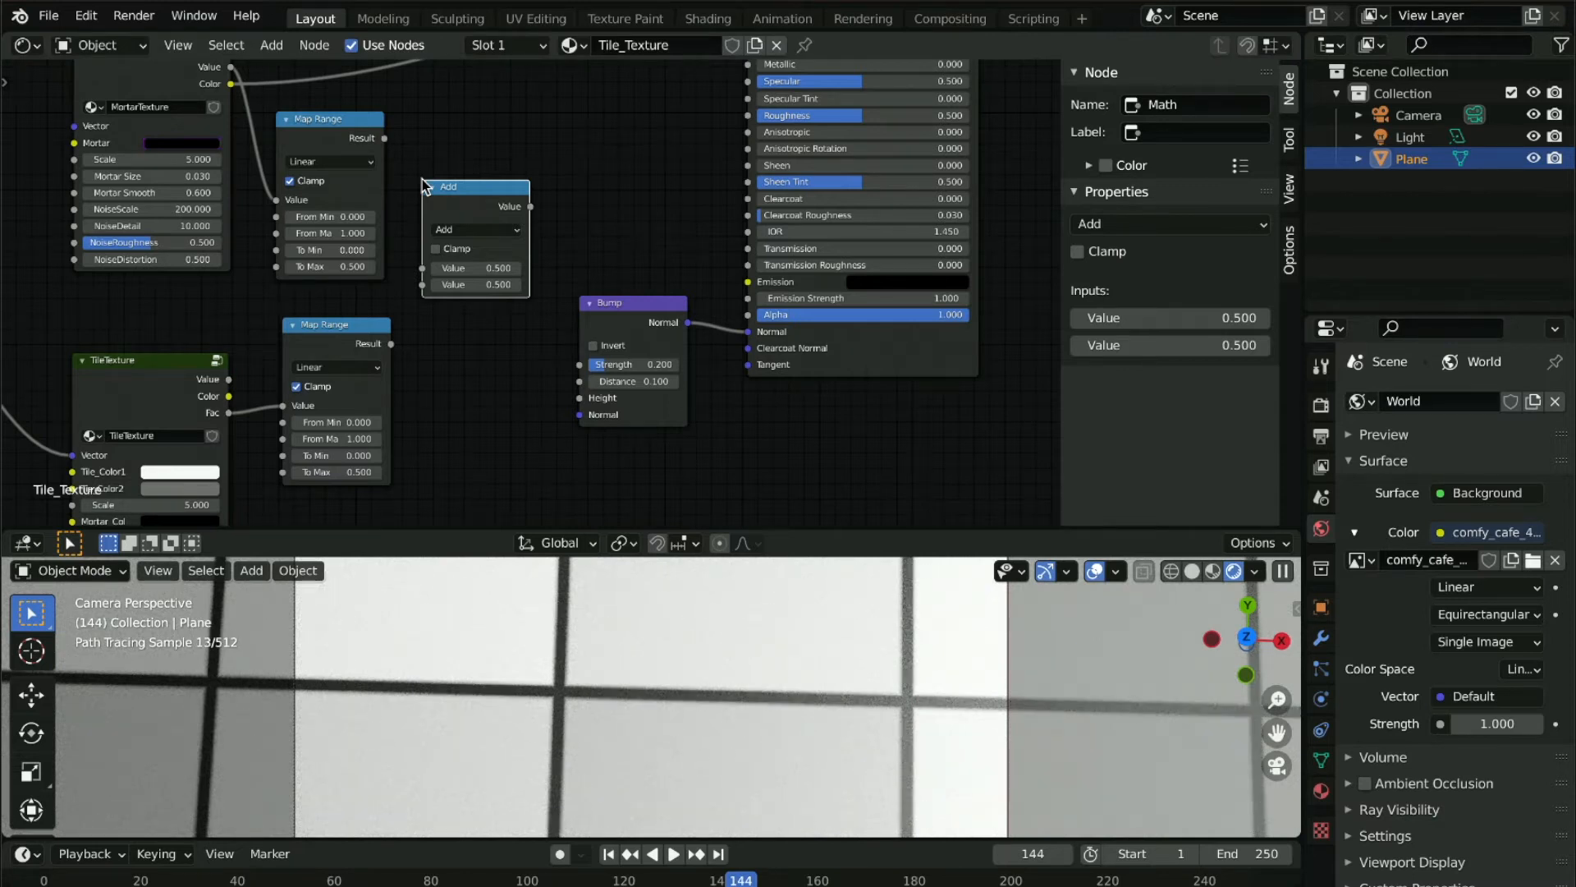
{"action": "left_click_drag", "start_coordinate": [451, 183], "coordinate": [467, 189]}
Connect both Map Range results to the Add node's two inputs and its Value output to the Bump's Height
{"action": "left_click_drag", "start_coordinate": [384, 138], "coordinate": [437, 273]}
{"action": "left_click_drag", "start_coordinate": [391, 344], "coordinate": [441, 291]}
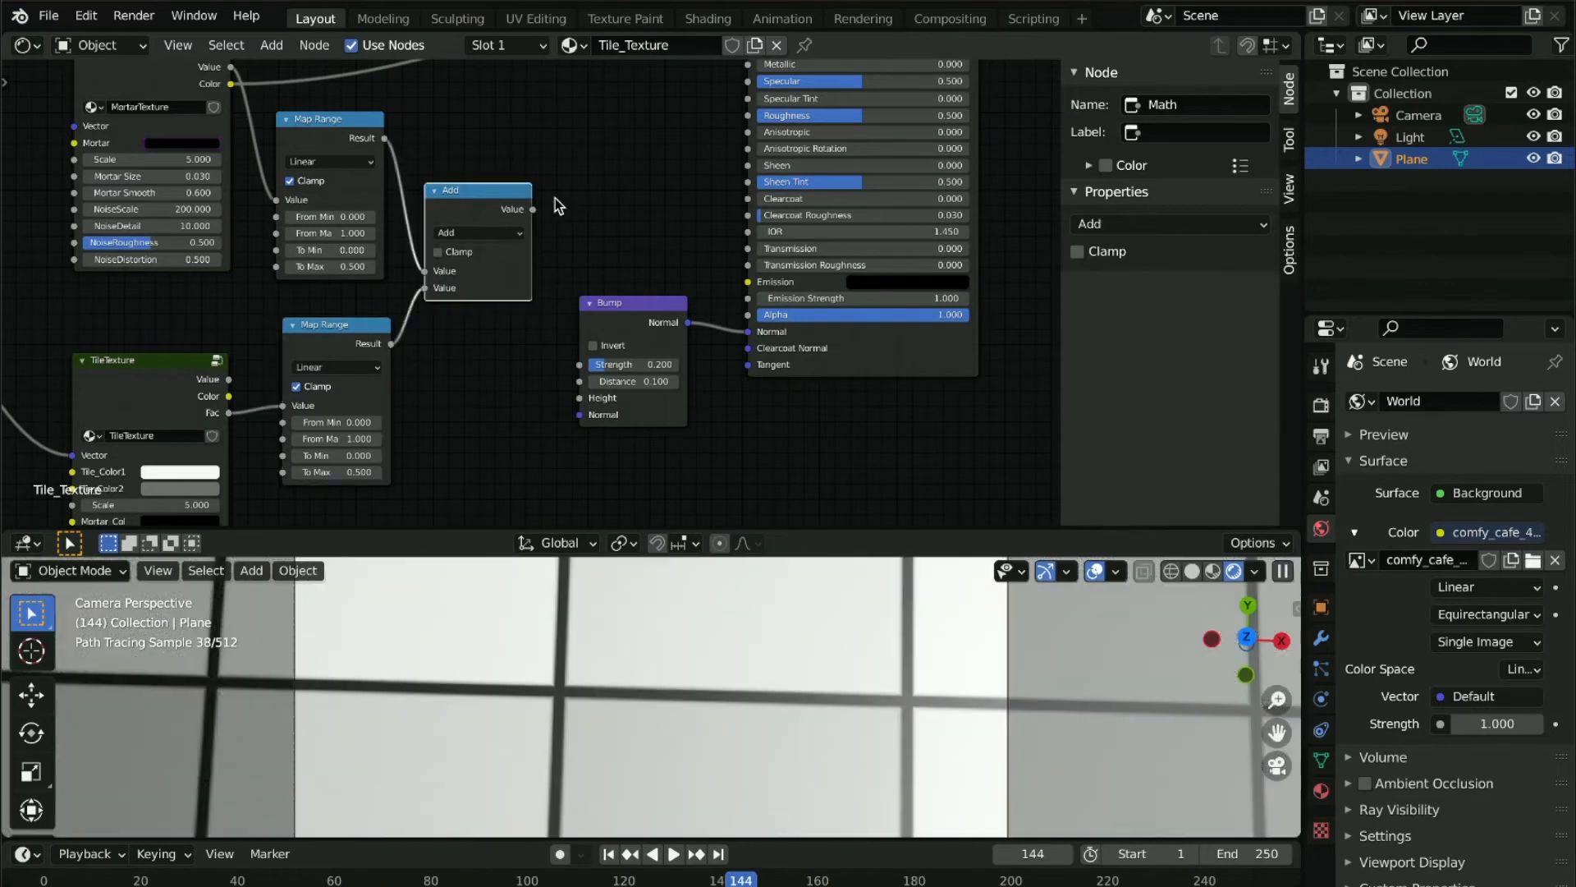
{"action": "middle_click_drag", "start_coordinate": [555, 199], "coordinate": [517, 269]}
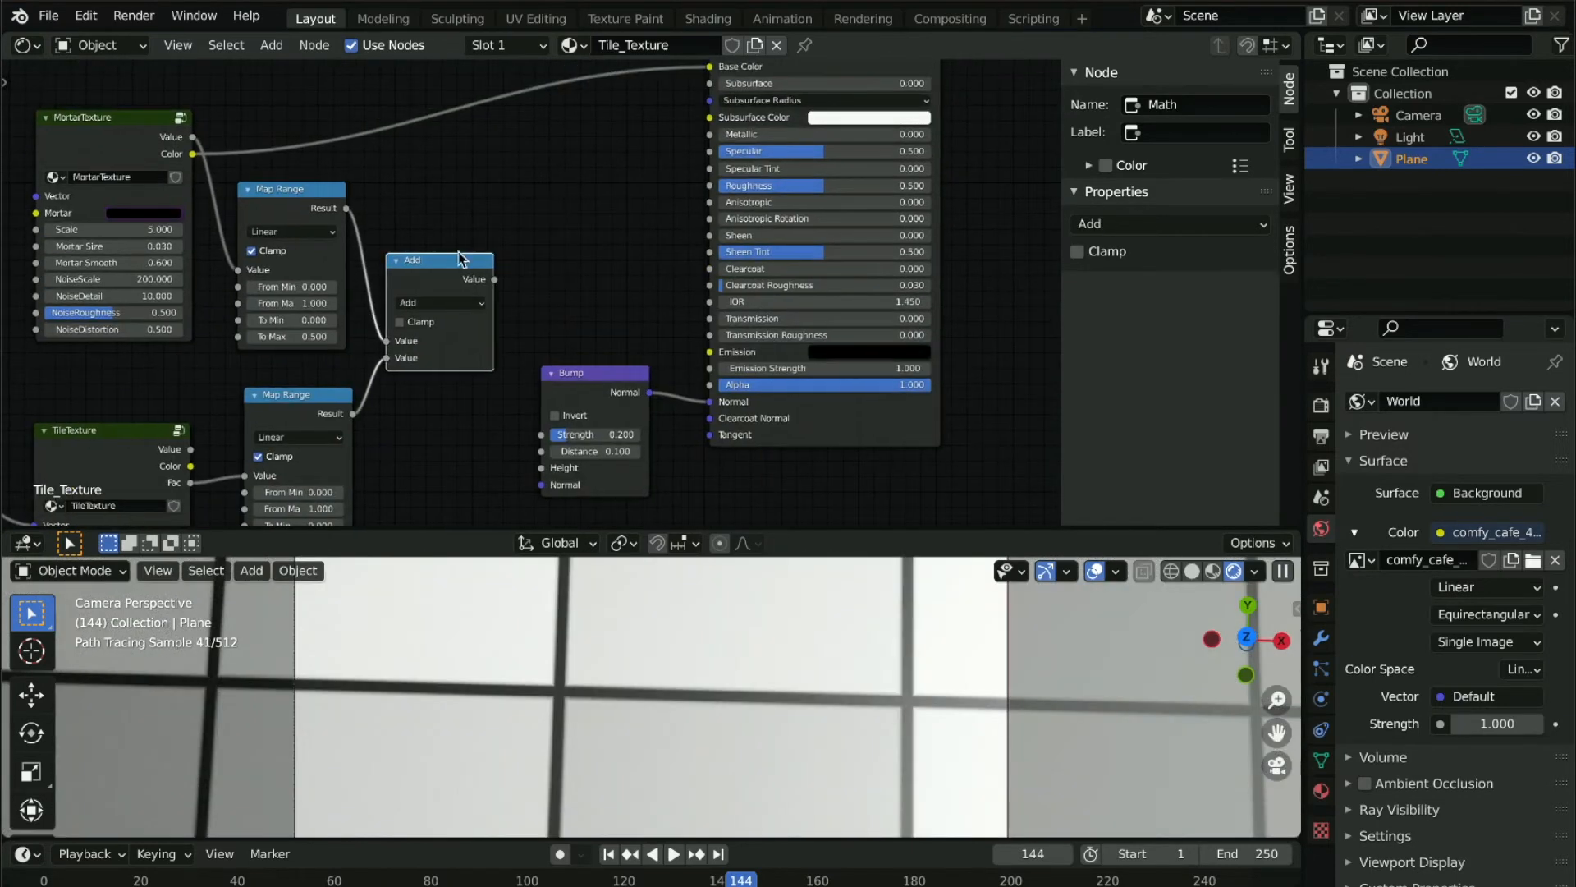
{"action": "left_click_drag", "start_coordinate": [455, 264], "coordinate": [541, 467]}
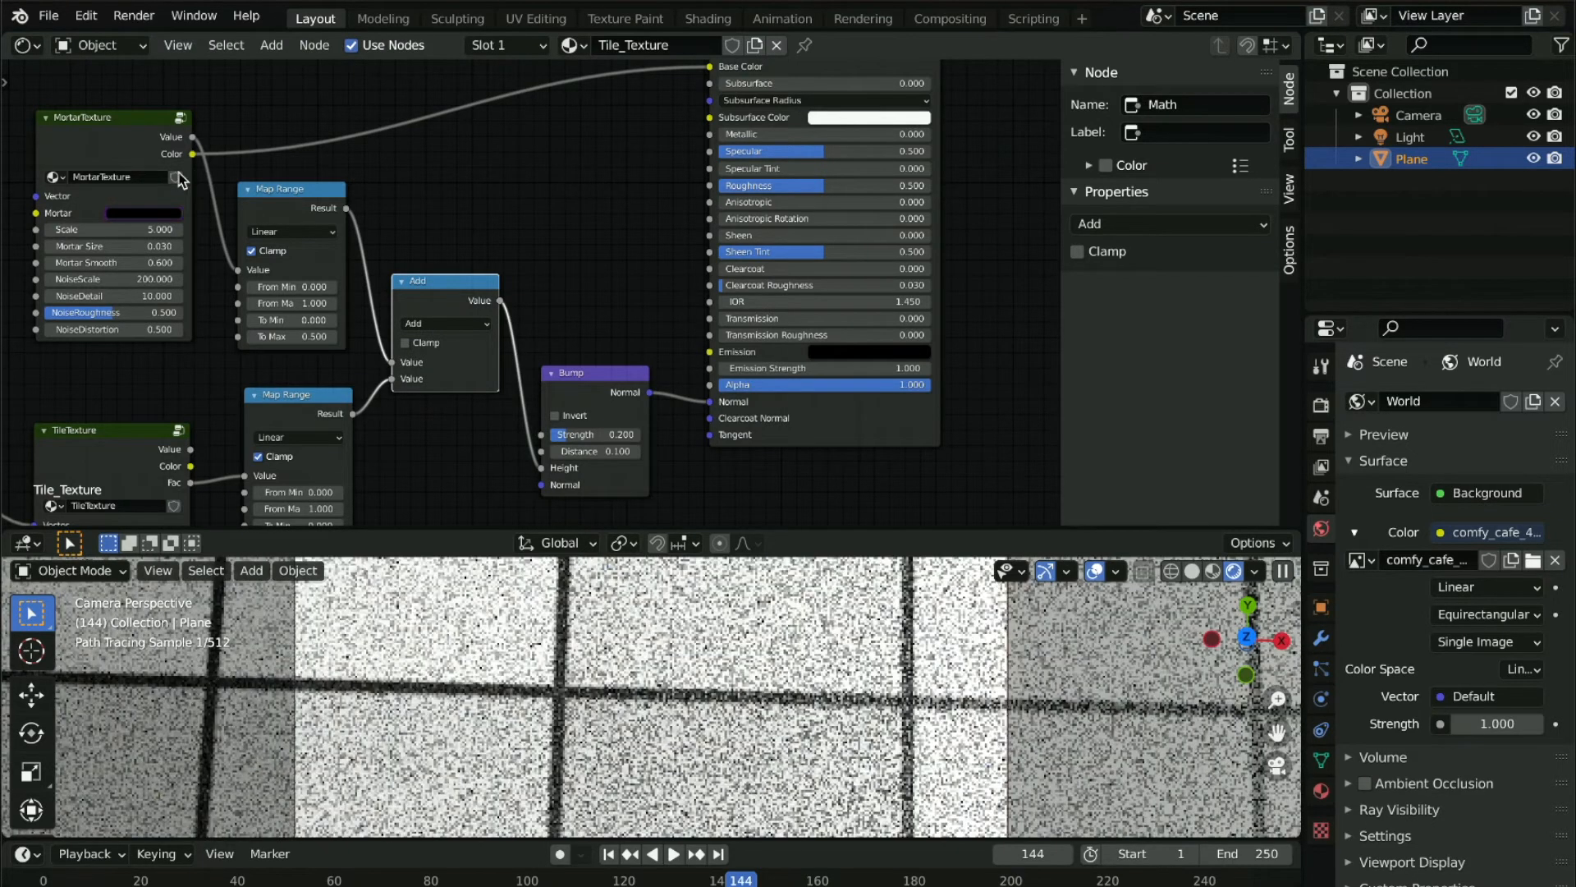
Replace MortarTexture's link to Base Color with one from TileTexture's Color output
{"action": "scroll", "coordinate": [369, 144], "scroll_direction": "left", "scroll_amount": 2}
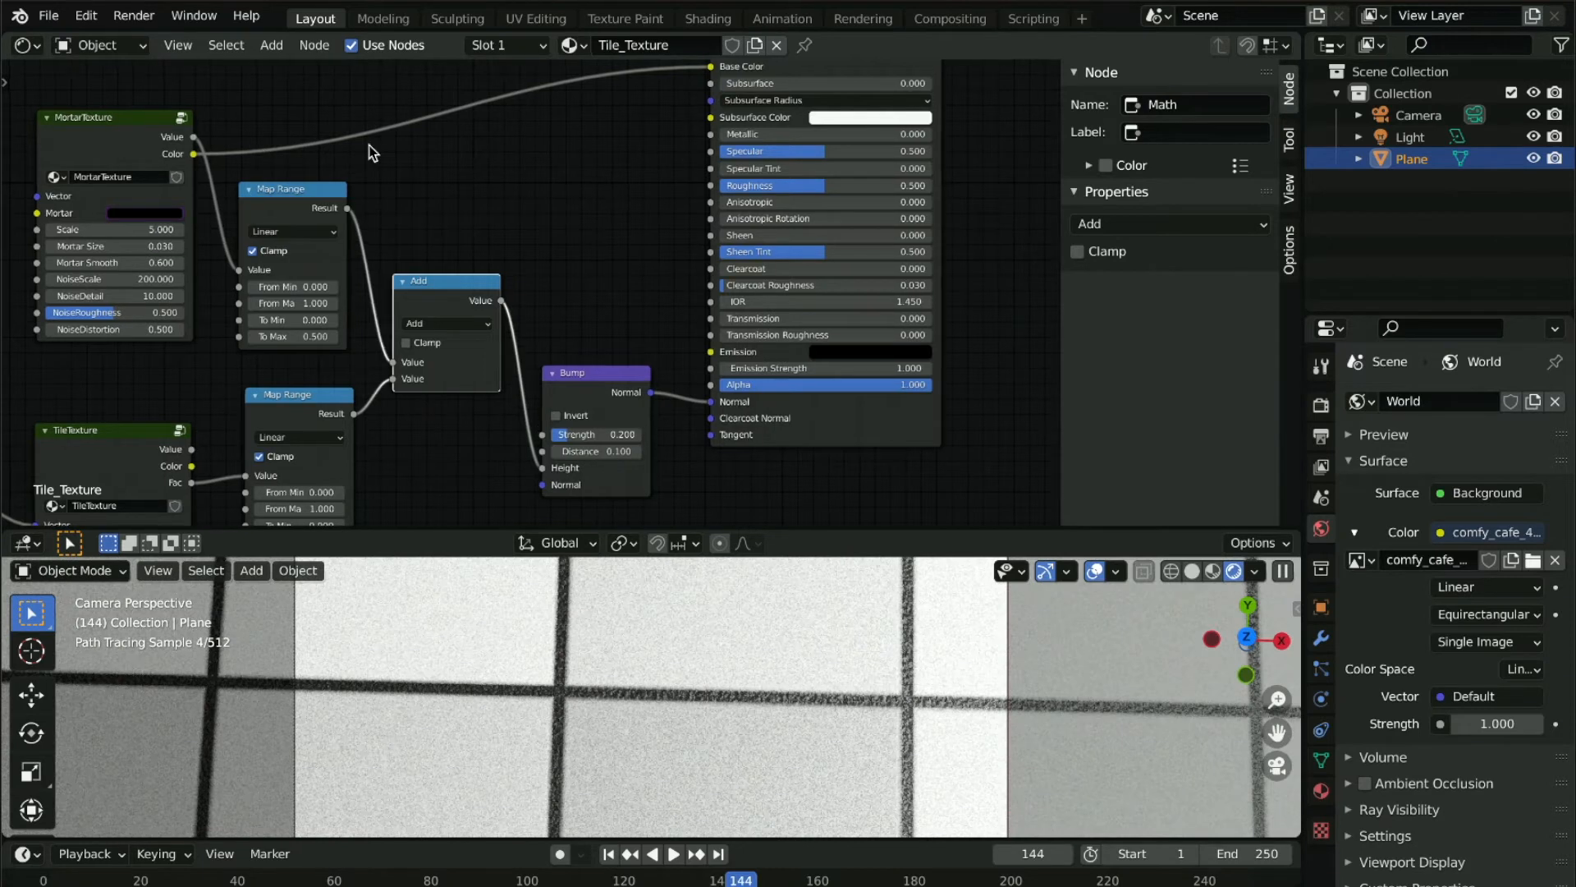
{"action": "scroll", "coordinate": [368, 145], "scroll_direction": "left", "scroll_amount": 1}
{"action": "scroll", "coordinate": [369, 145], "scroll_direction": "up", "scroll_amount": 2}
{"action": "scroll", "coordinate": [368, 144], "scroll_direction": "right", "scroll_amount": 2}
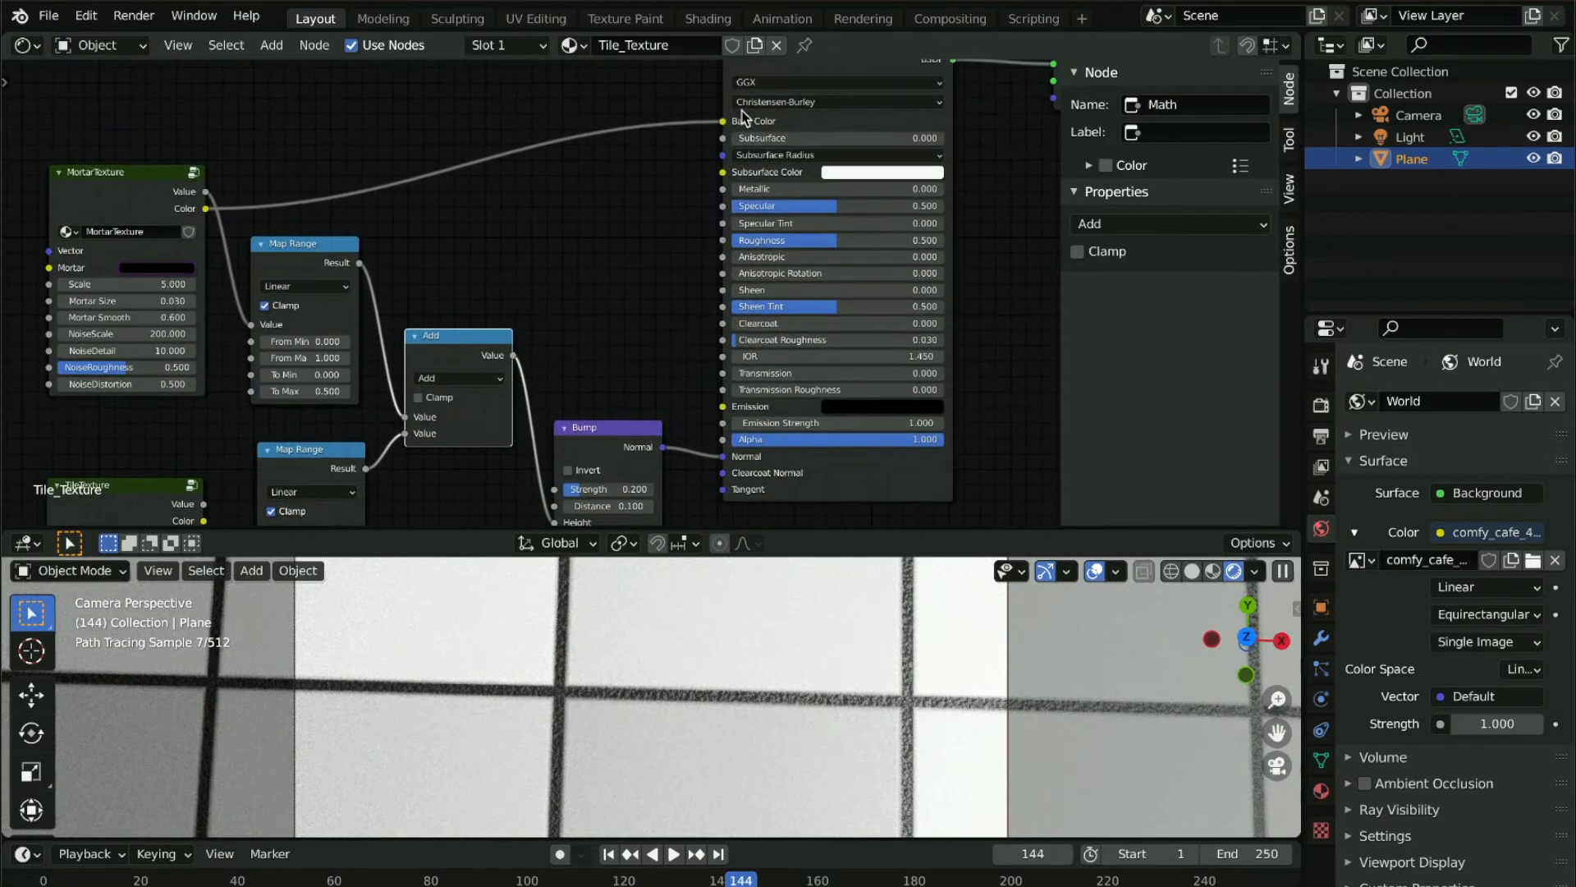
{"action": "left_click_drag", "start_coordinate": [722, 122], "coordinate": [437, 285]}
{"action": "scroll", "coordinate": [436, 285], "scroll_direction": "down", "scroll_amount": 2}
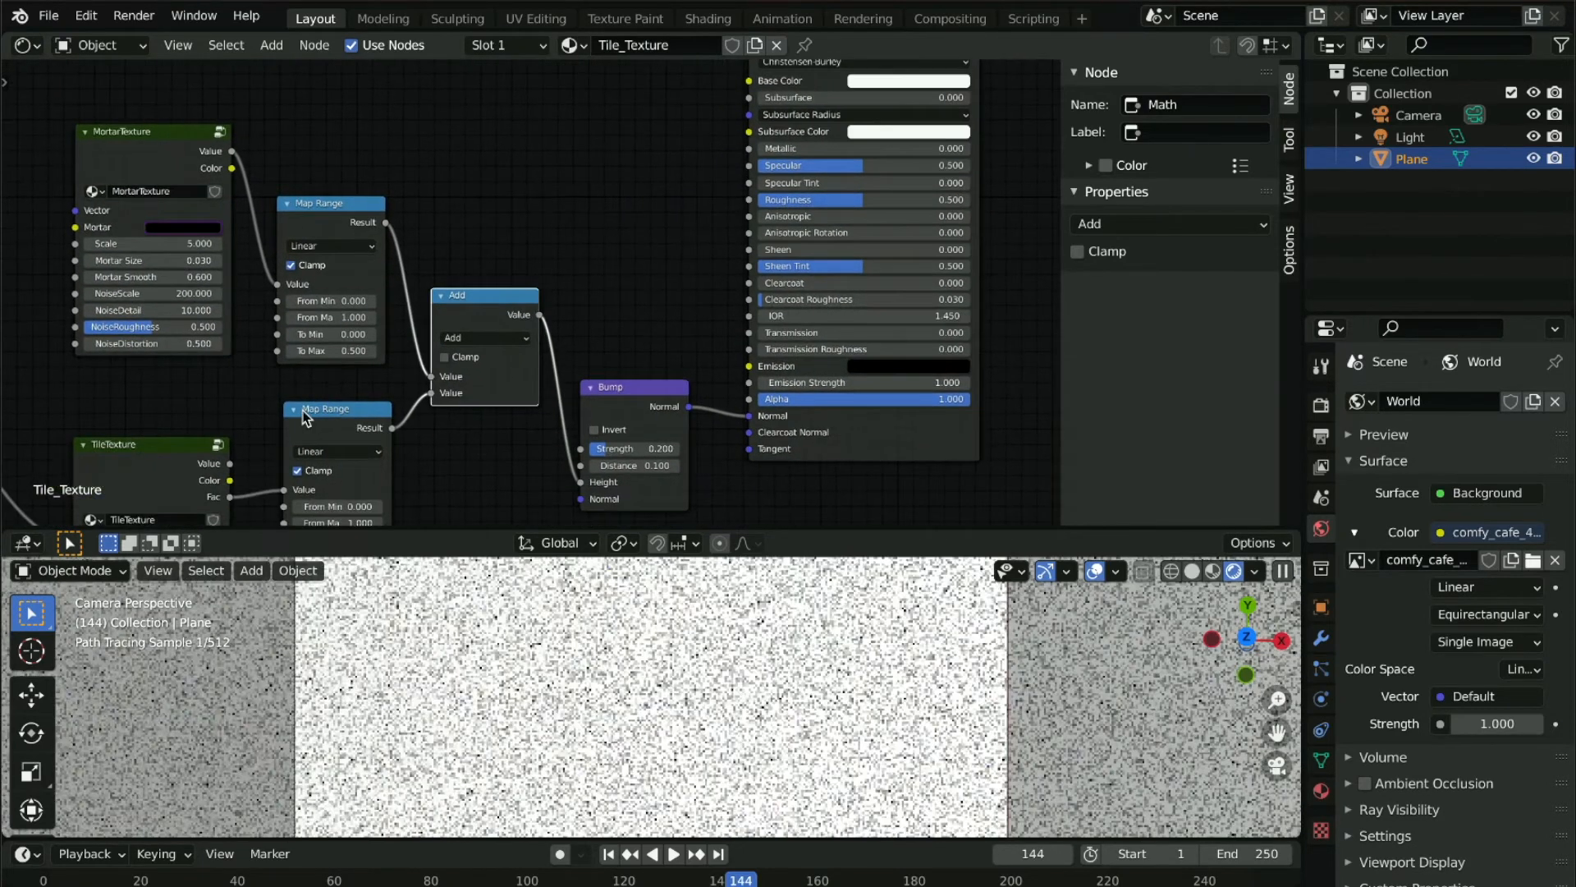
{"action": "left_click_drag", "start_coordinate": [128, 450], "coordinate": [120, 442]}
{"action": "left_click_drag", "start_coordinate": [224, 473], "coordinate": [748, 81]}
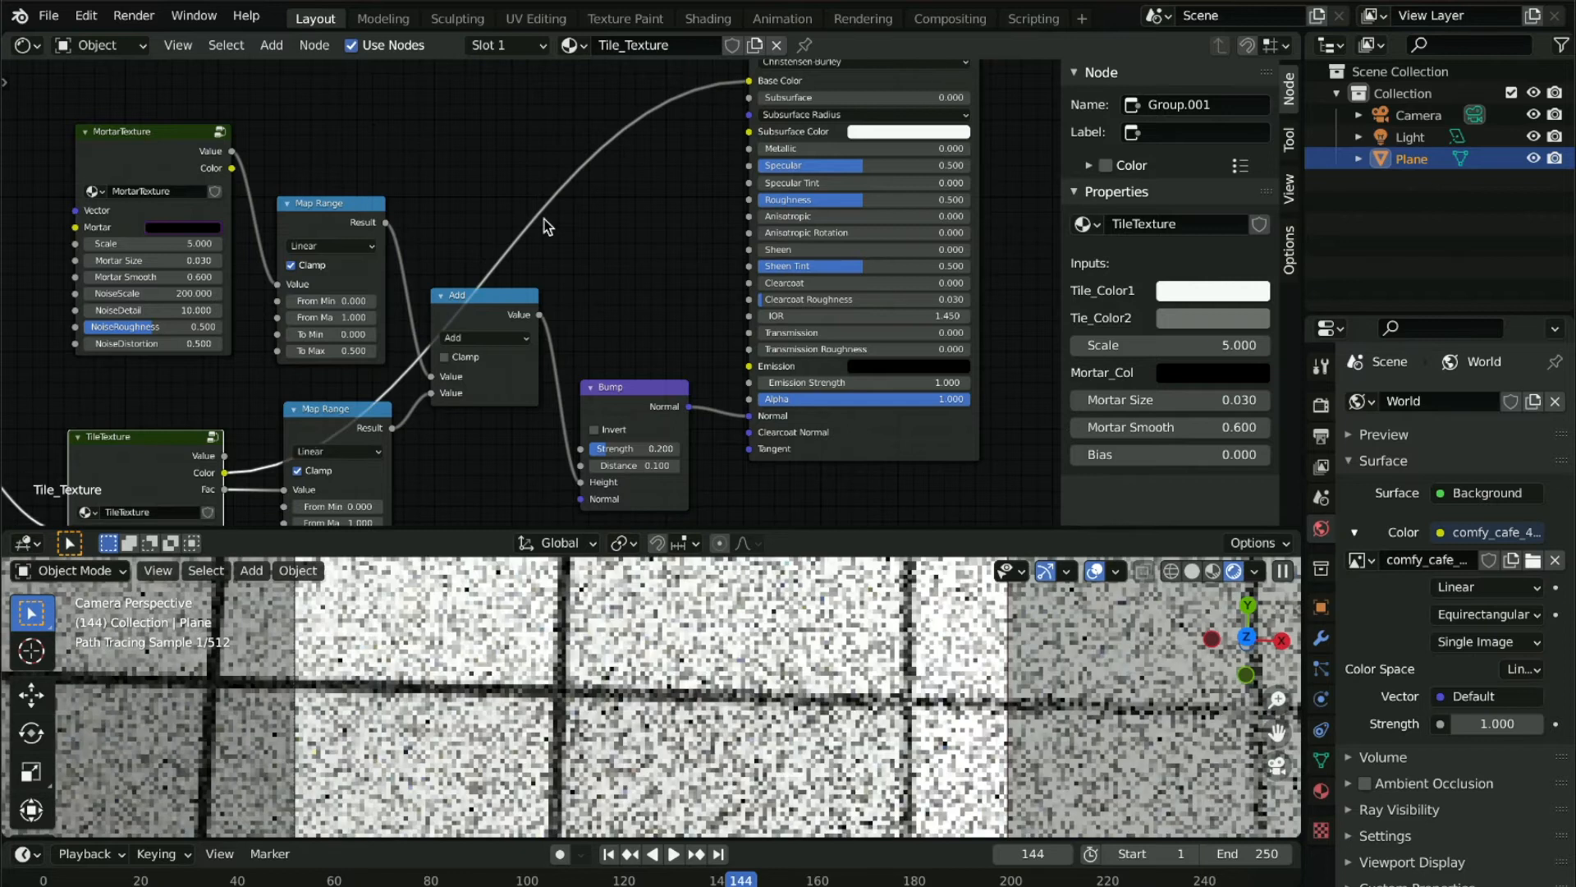
Enlarge the 3D viewport area slightly and move the TileTexture node farther from its Map Range node
{"action": "scroll", "coordinate": [559, 280], "scroll_direction": "down", "scroll_amount": 5}
{"action": "scroll", "coordinate": [558, 280], "scroll_direction": "left", "scroll_amount": 6}
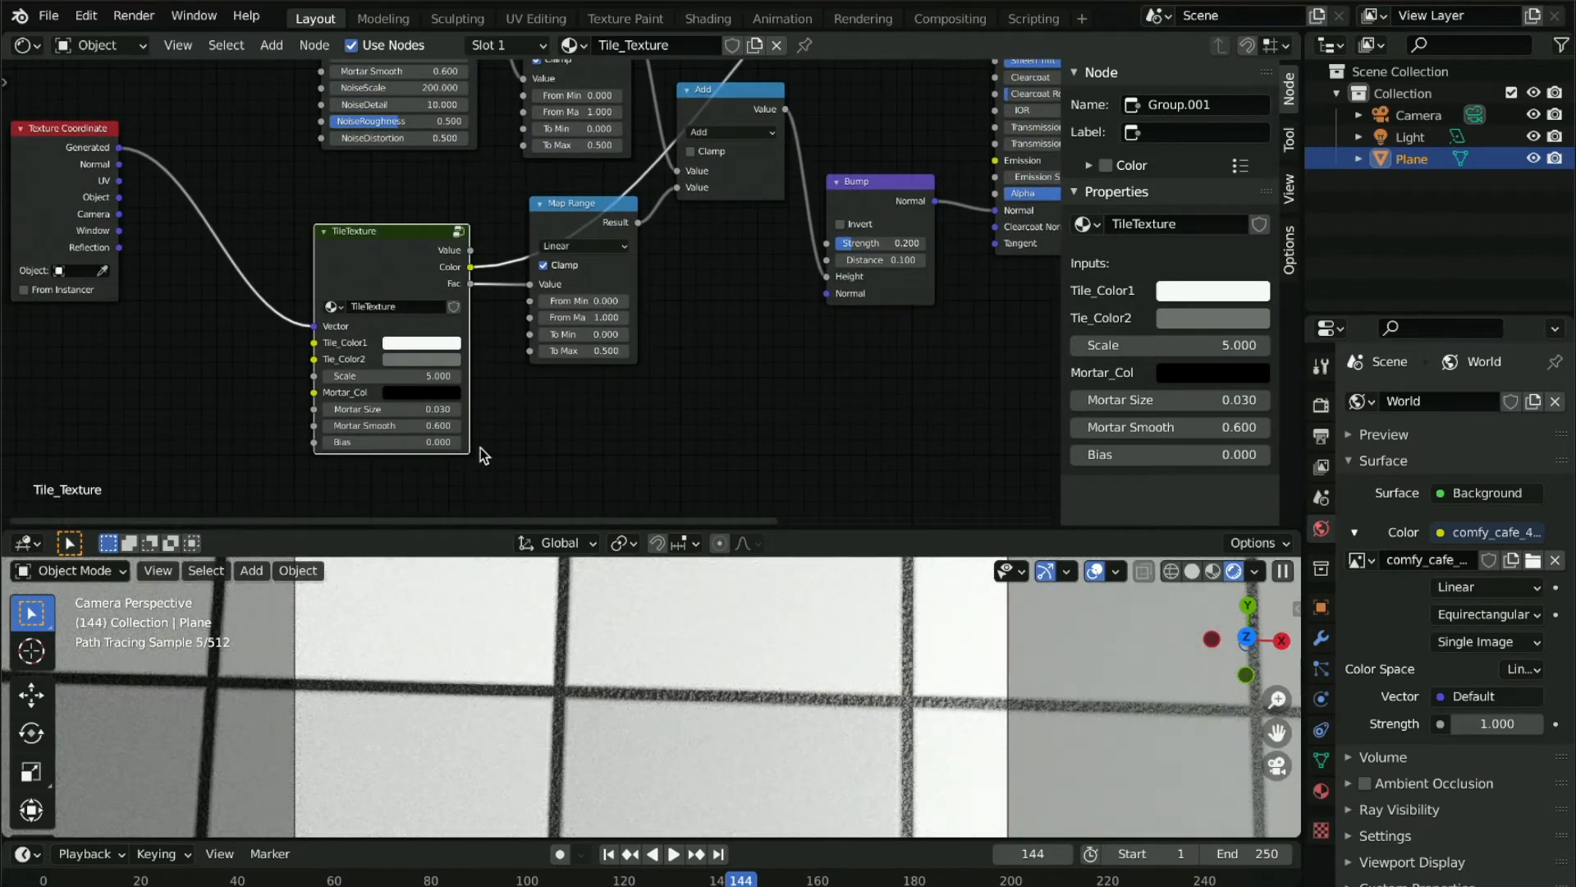
{"action": "mouse_move", "coordinate": [466, 451]}
{"action": "left_mouse_down"}
{"action": "mouse_move", "coordinate": [489, 471]}
{"action": "mouse_move", "coordinate": [475, 459]}
{"action": "left_mouse_up"}
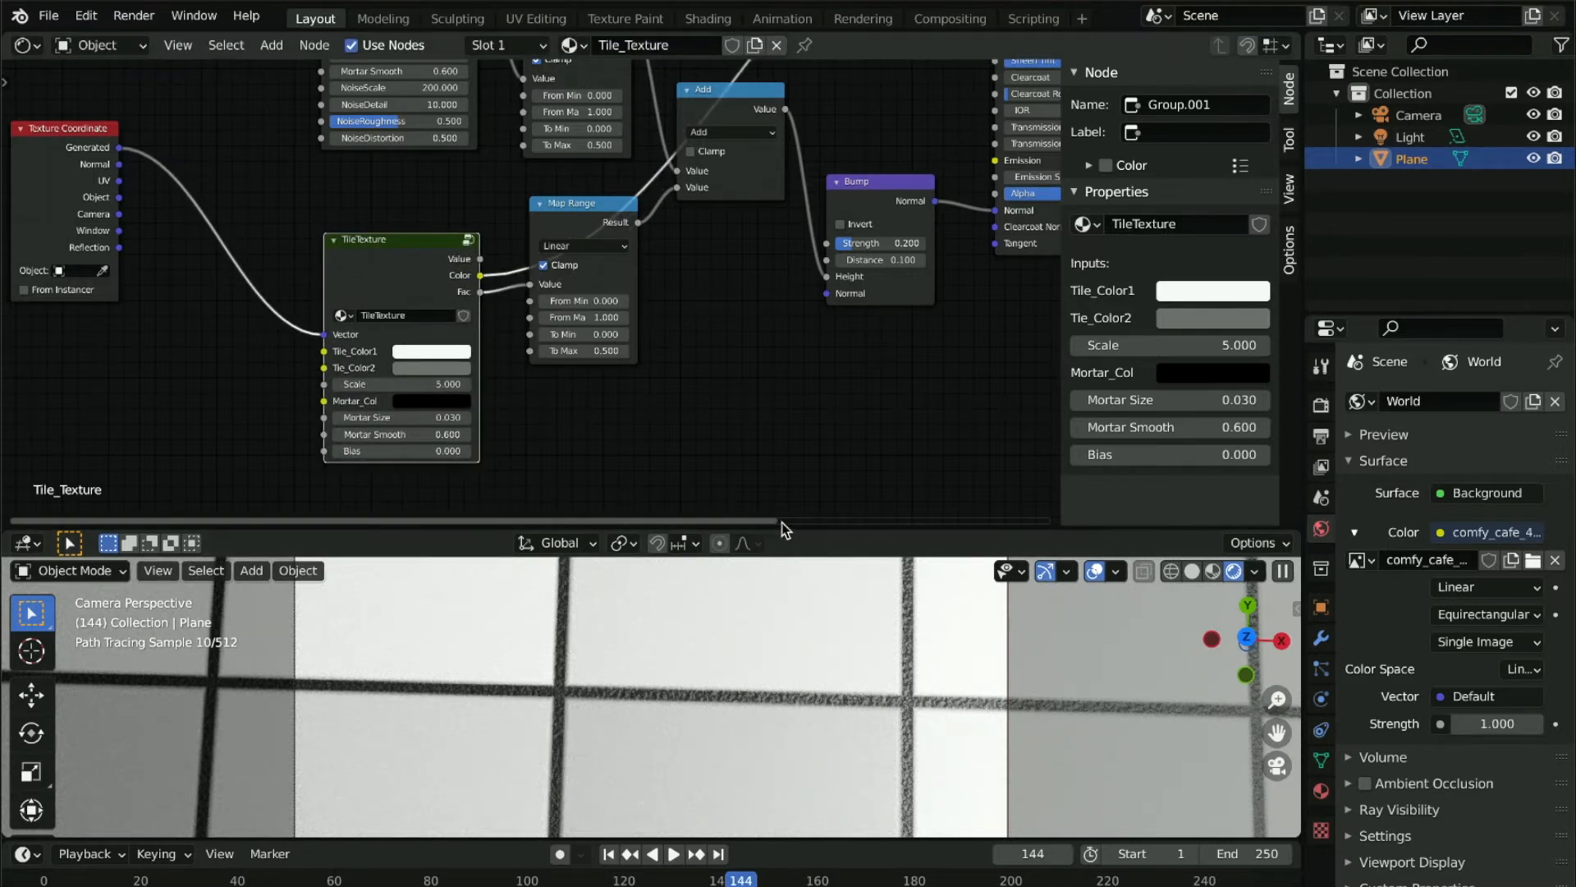
{"action": "left_click_drag", "start_coordinate": [796, 526], "coordinate": [796, 478]}
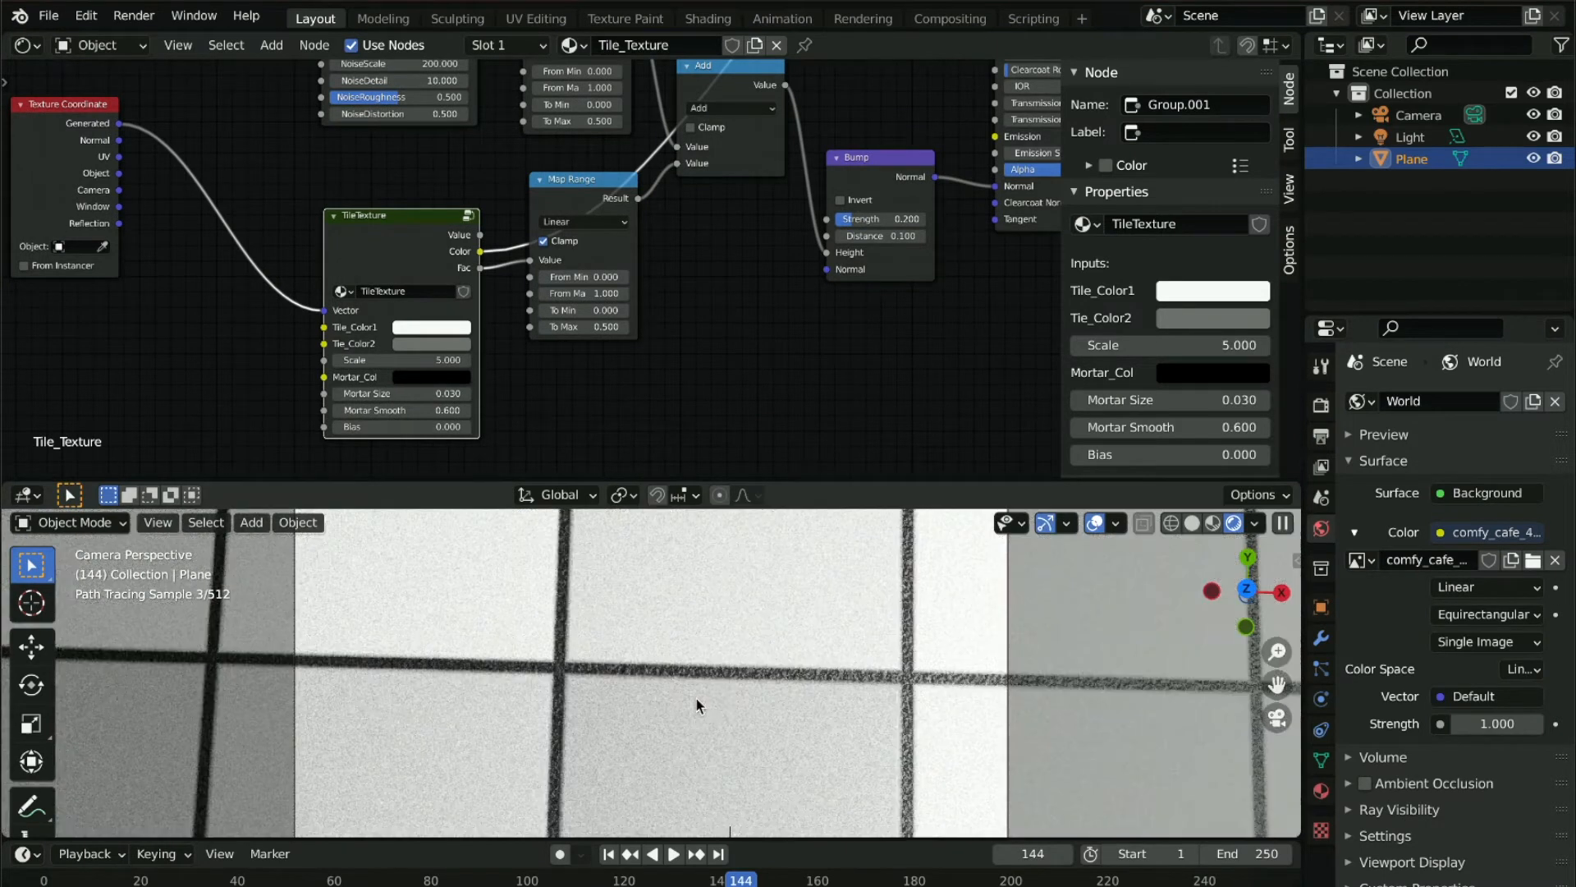
{"action": "left_click_drag", "start_coordinate": [415, 217], "coordinate": [377, 218]}
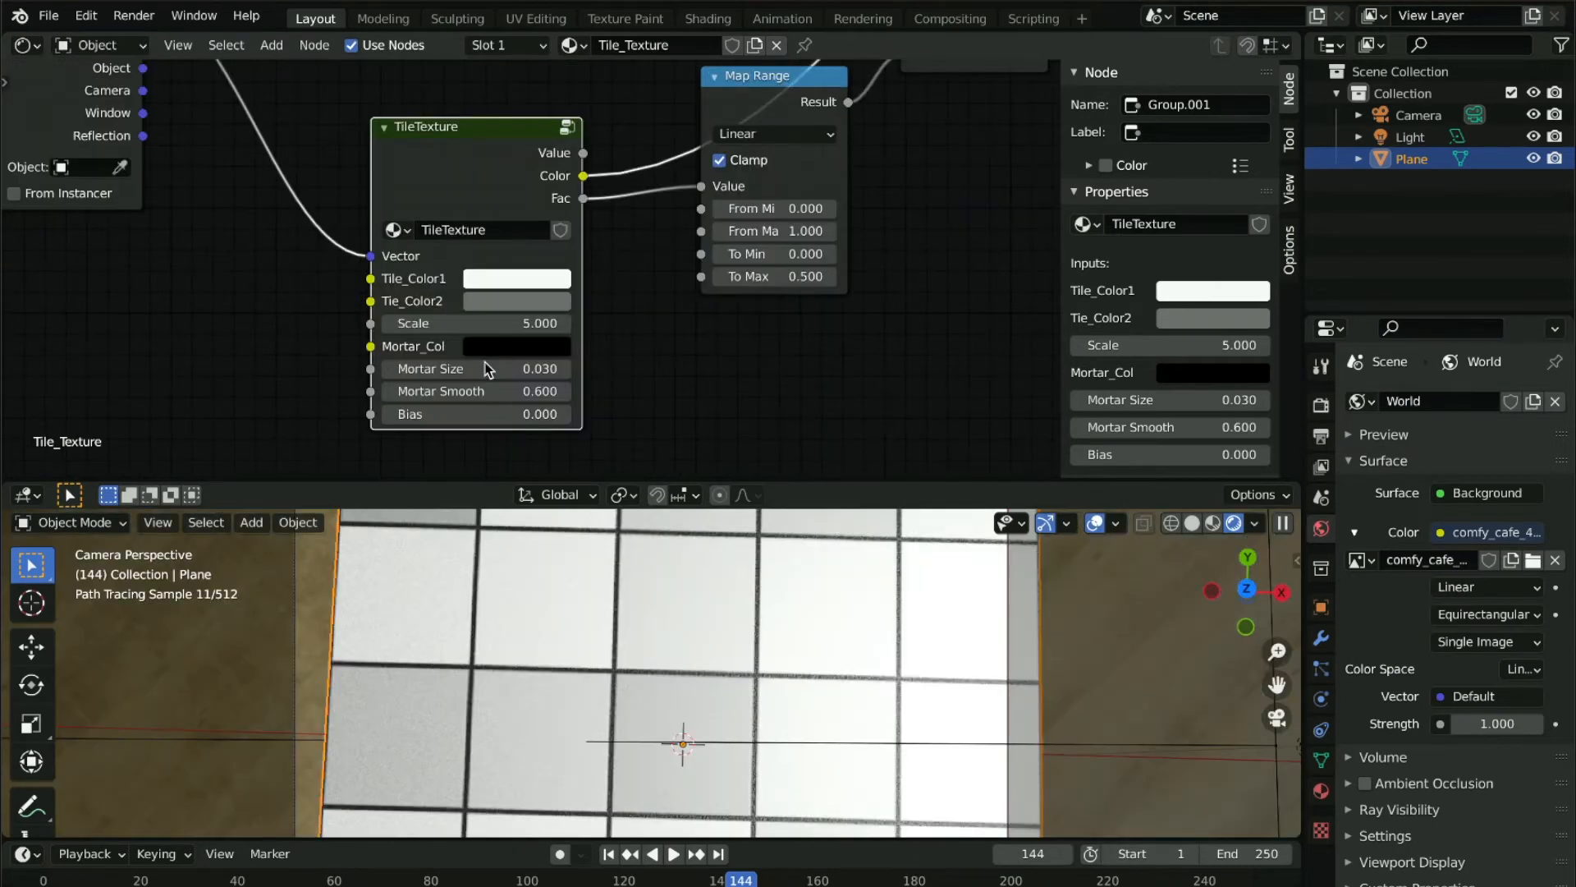
{"action": "left_click_drag", "start_coordinate": [499, 130], "coordinate": [477, 126]}
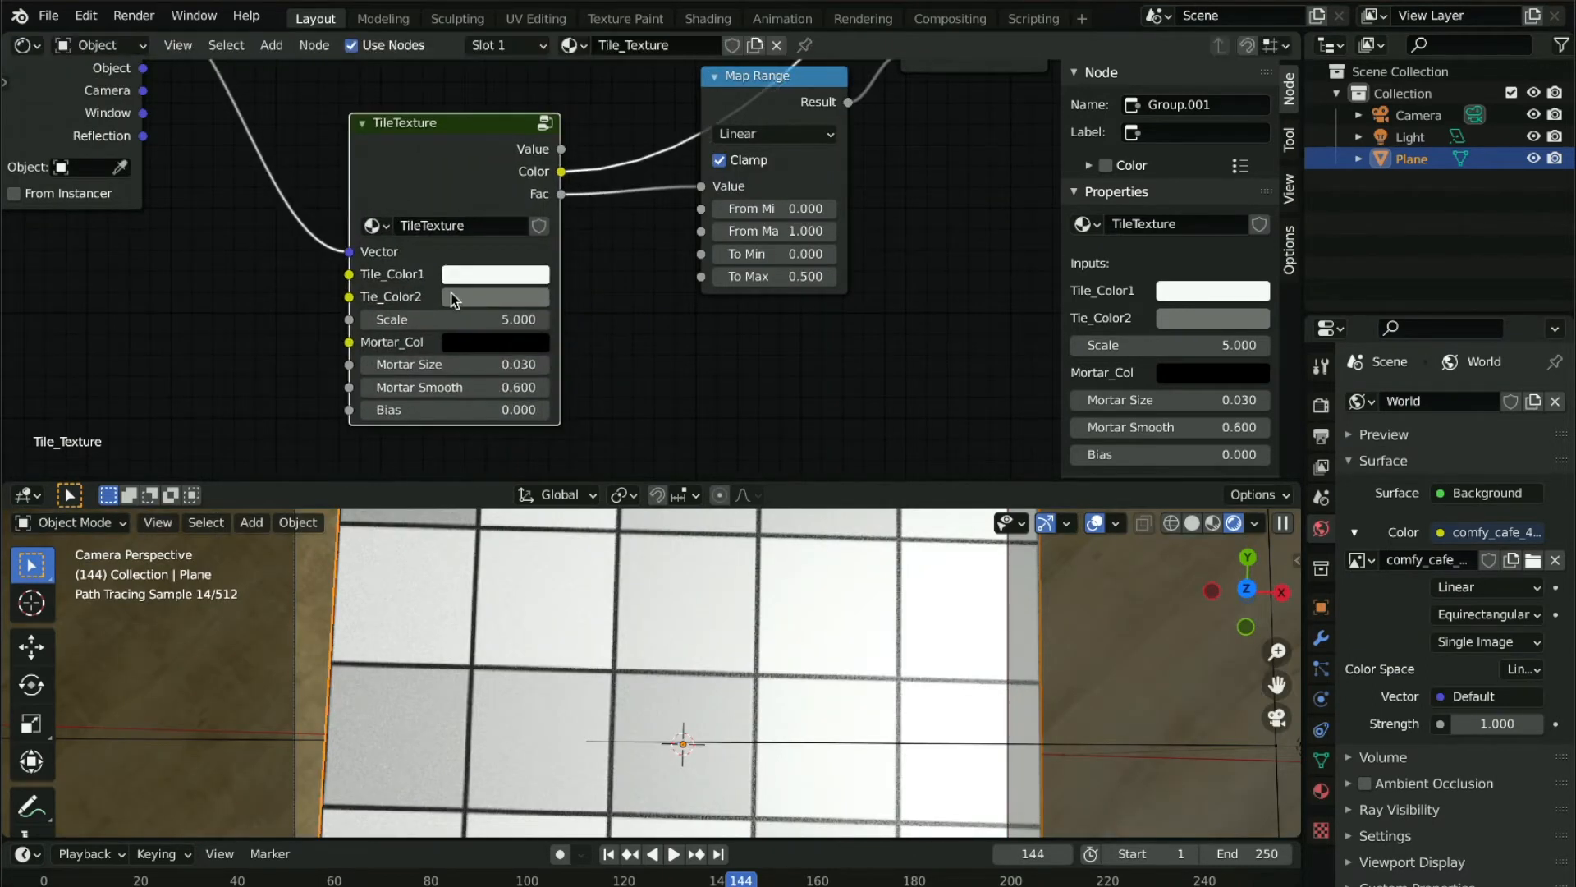
Set TileTexture's second tile color to medium blue and its Tile_Color1 to light blue
{"action": "left_click", "coordinate": [479, 298]}
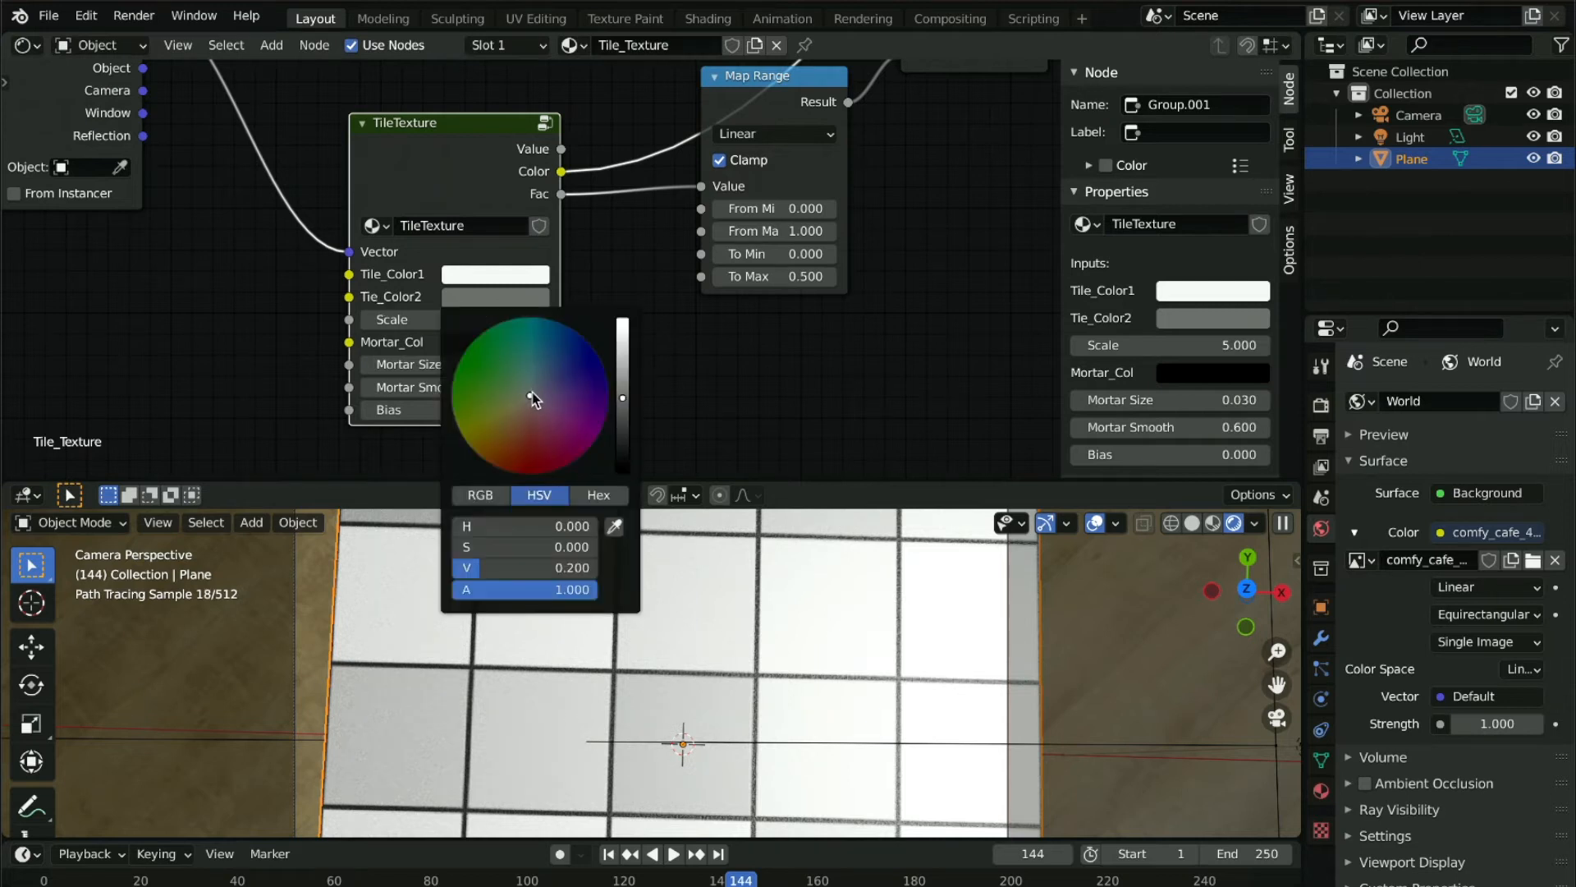
{"action": "left_click", "coordinate": [535, 376]}
{"action": "left_click_drag", "start_coordinate": [624, 403], "coordinate": [545, 372]}
{"action": "left_click", "coordinate": [538, 377]}
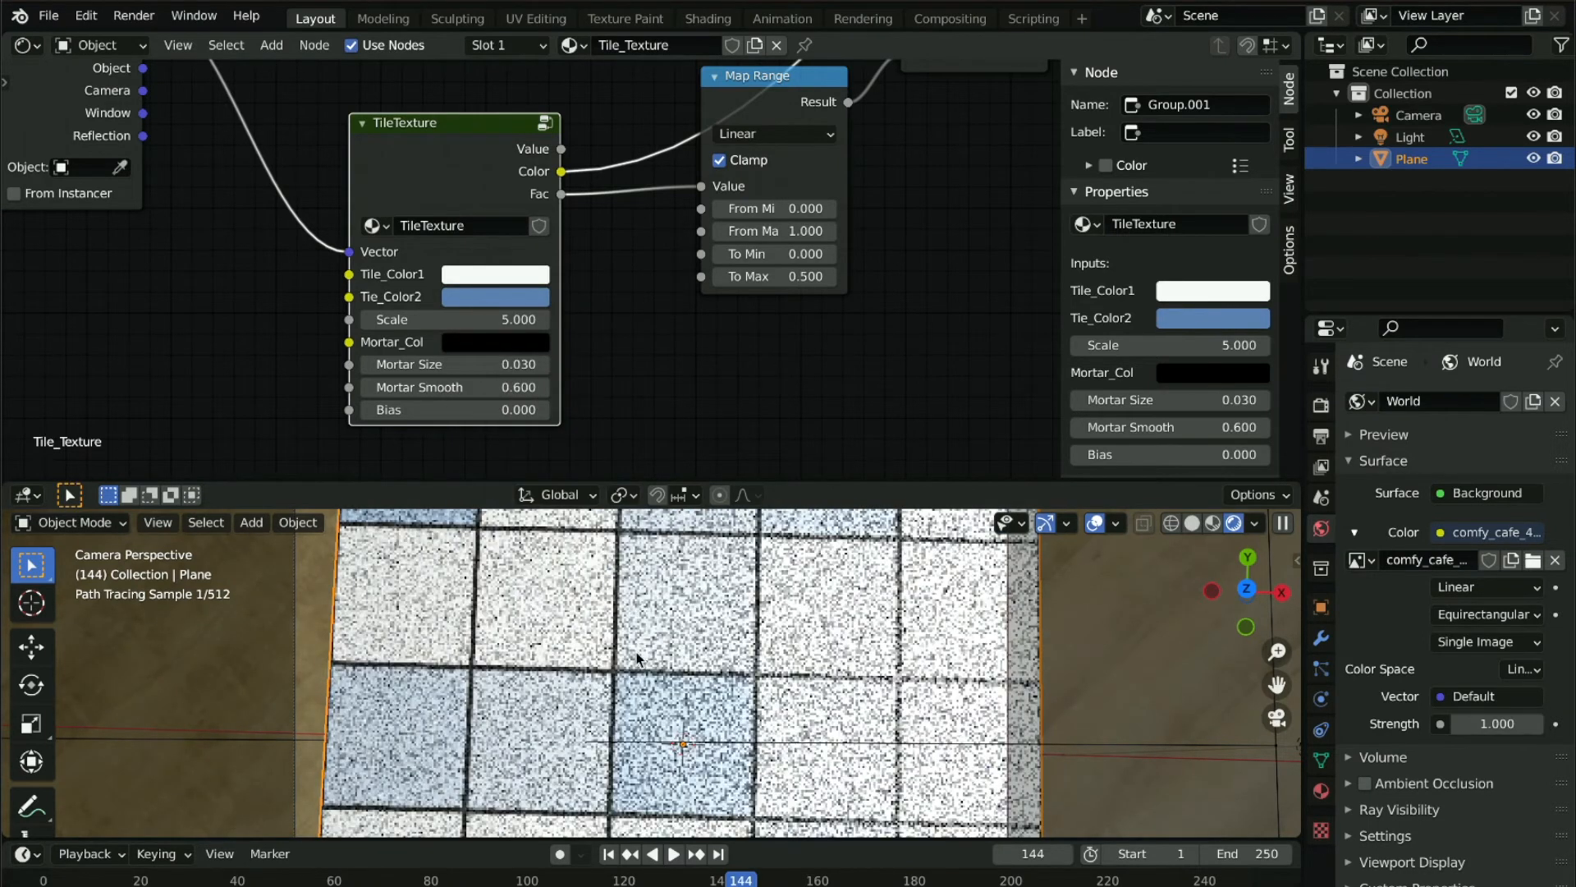
{"action": "left_click", "coordinate": [506, 275]}
{"action": "left_click", "coordinate": [551, 367]}
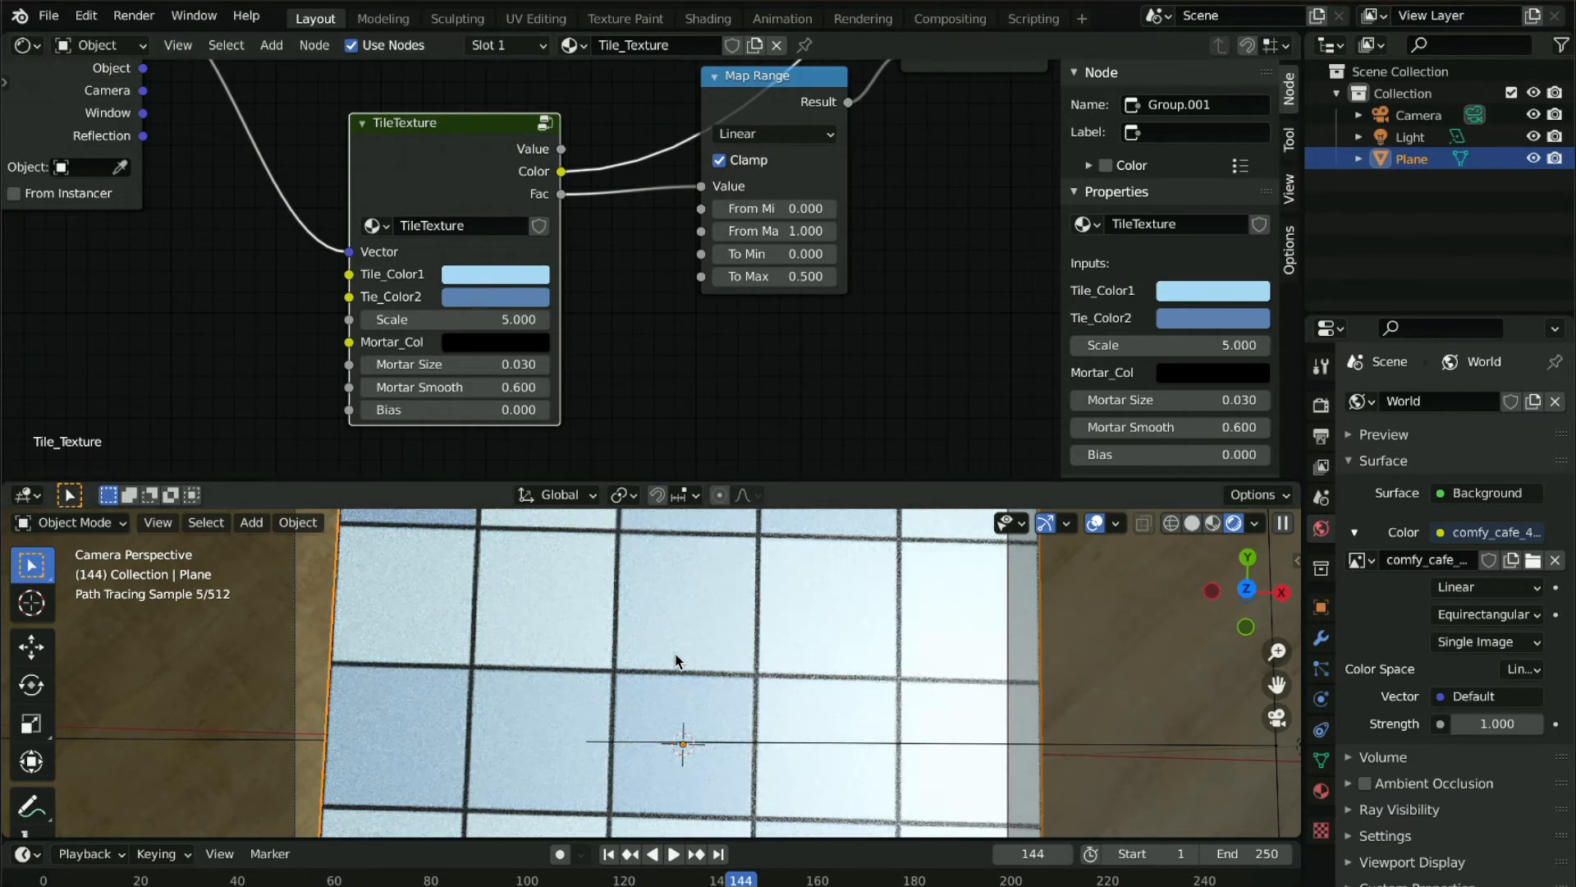
Rename the Mortar Size input inside the TileTexture group to Tile_Edge_Size and leave the group
{"action": "middle_click_drag", "start_coordinate": [675, 657], "coordinate": [629, 655], "text": "shift"}
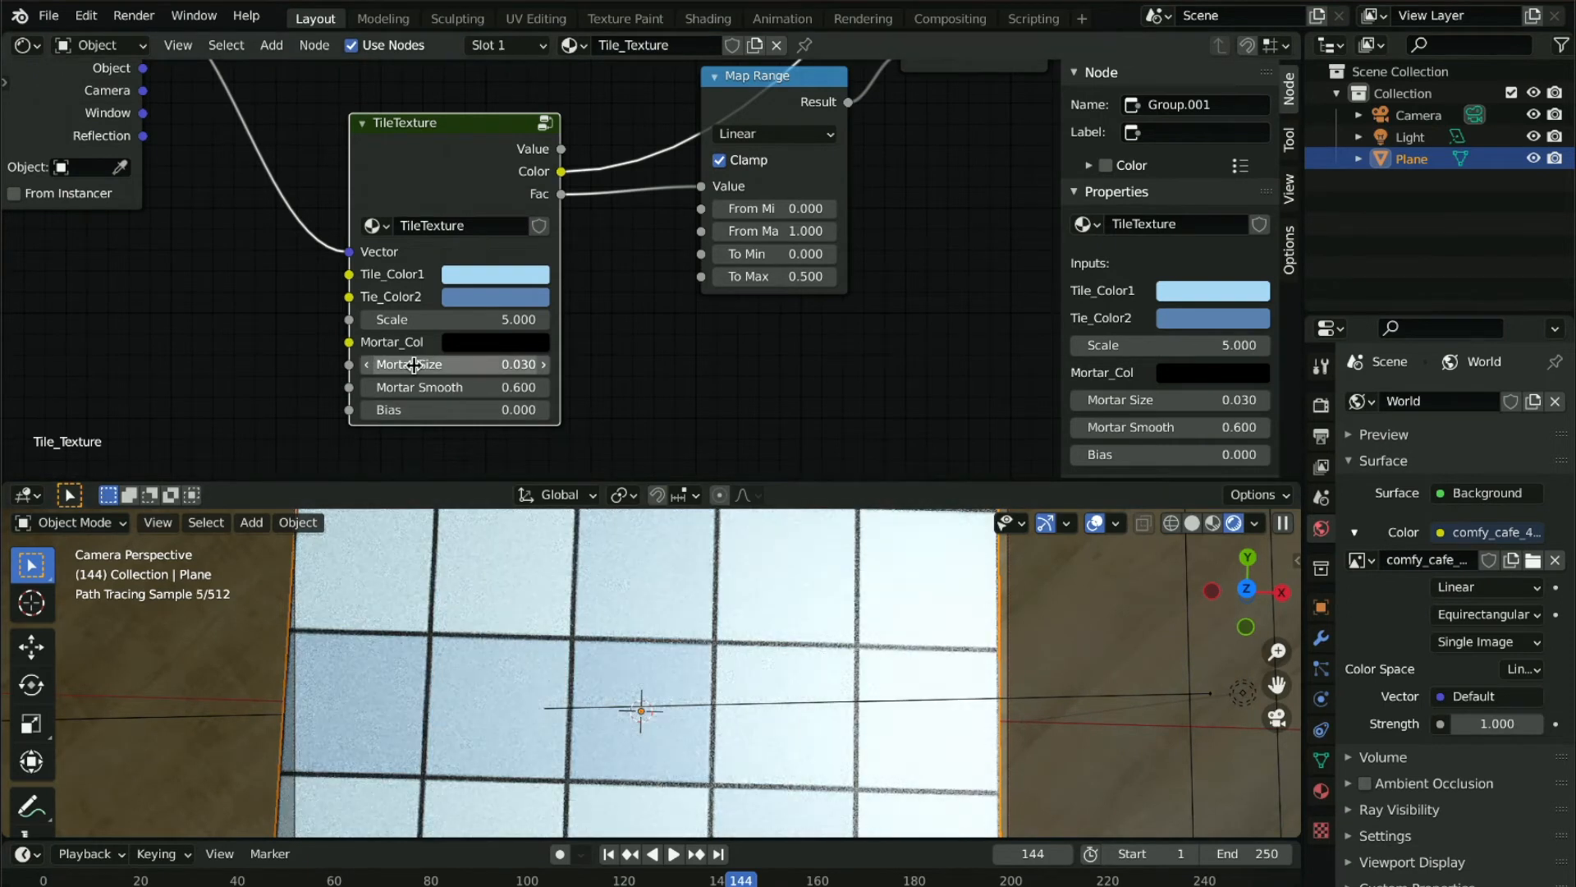
{"action": "key", "text": "Tab"}
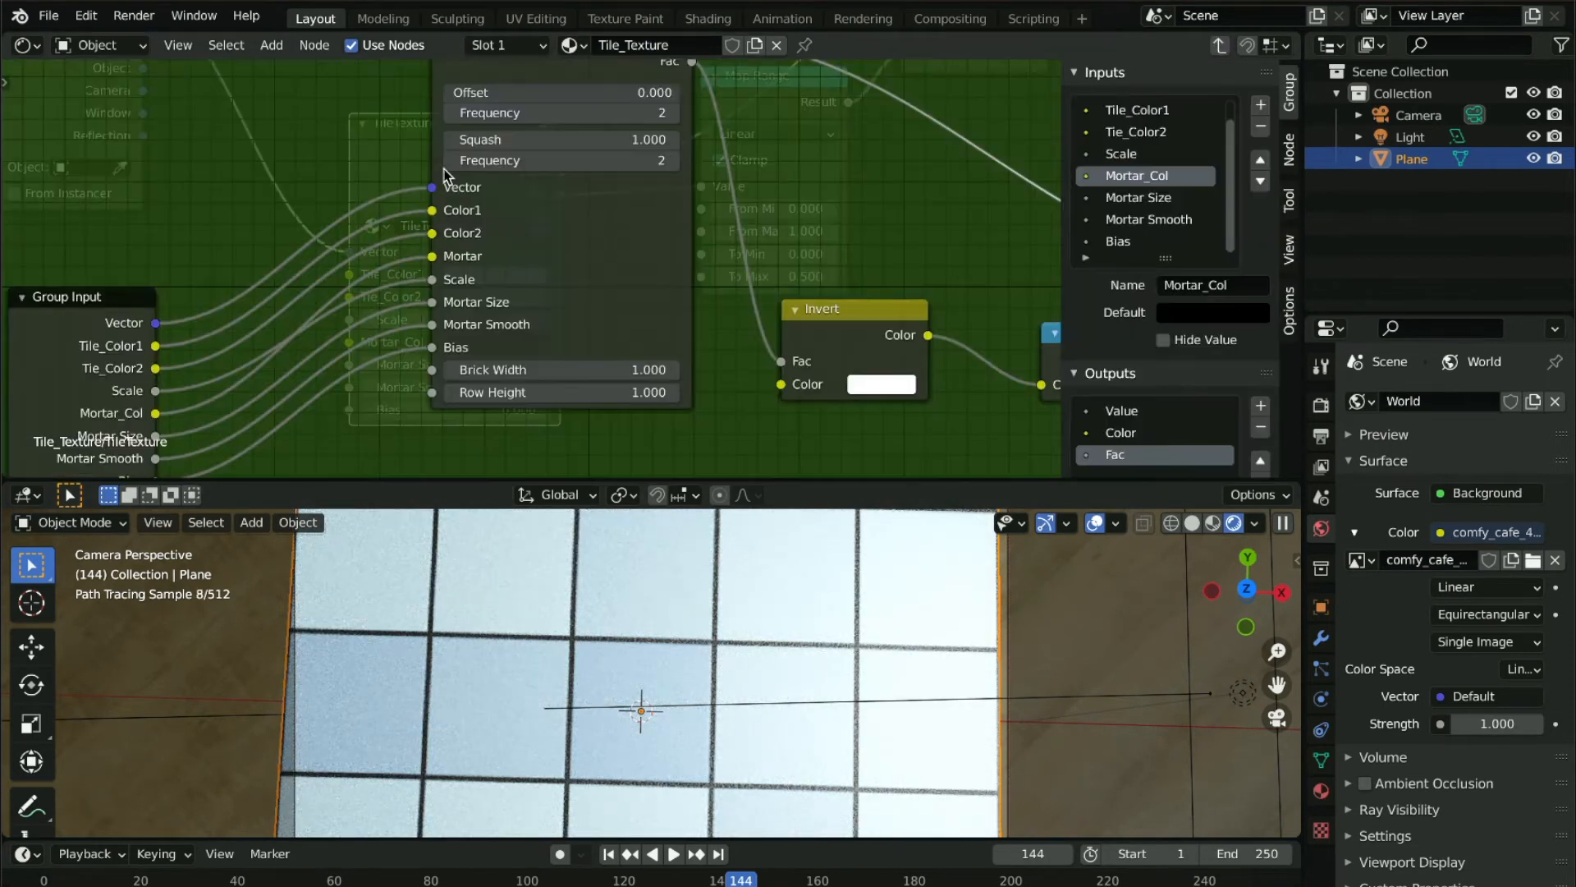
{"action": "middle_click_drag", "start_coordinate": [24, 358], "coordinate": [222, 289]}
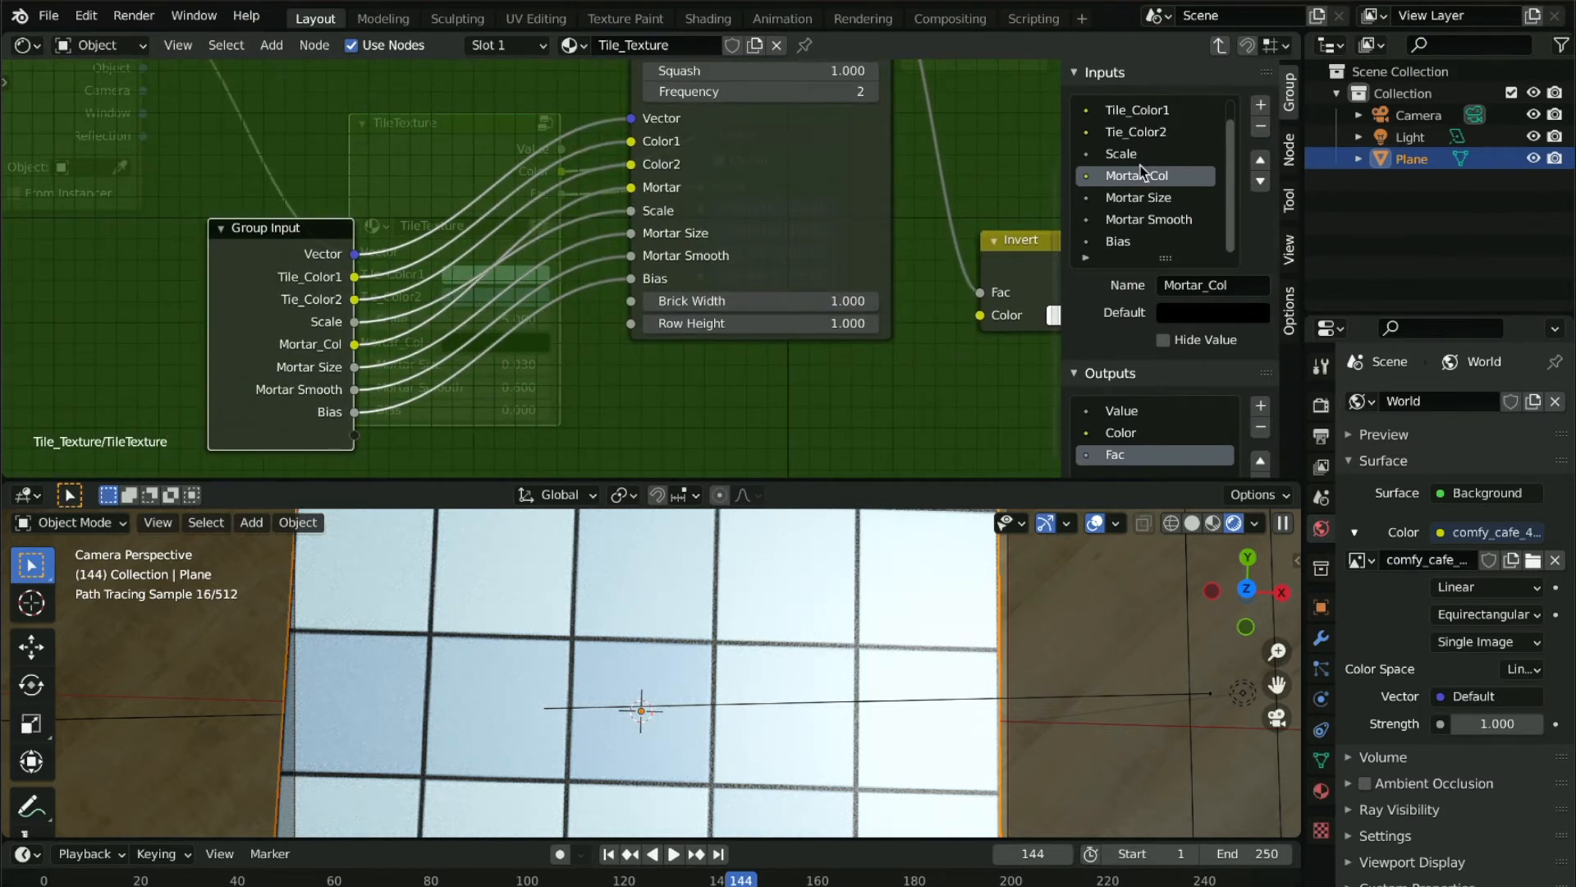
{"action": "left_click", "coordinate": [1136, 197]}
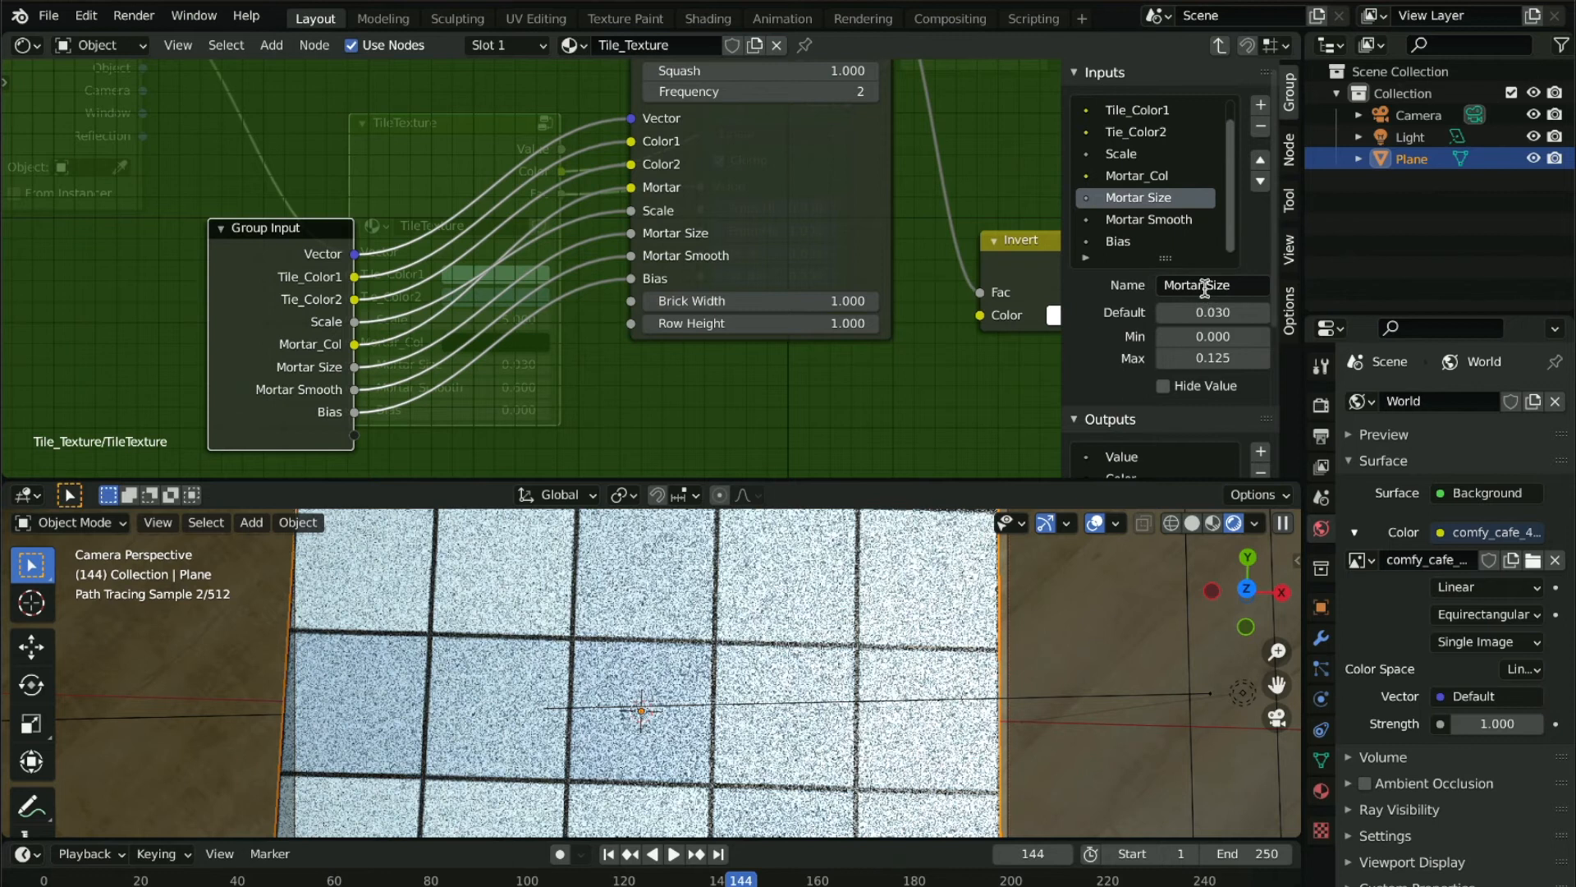
{"action": "left_click_drag", "start_coordinate": [1202, 287], "coordinate": [1139, 289]}
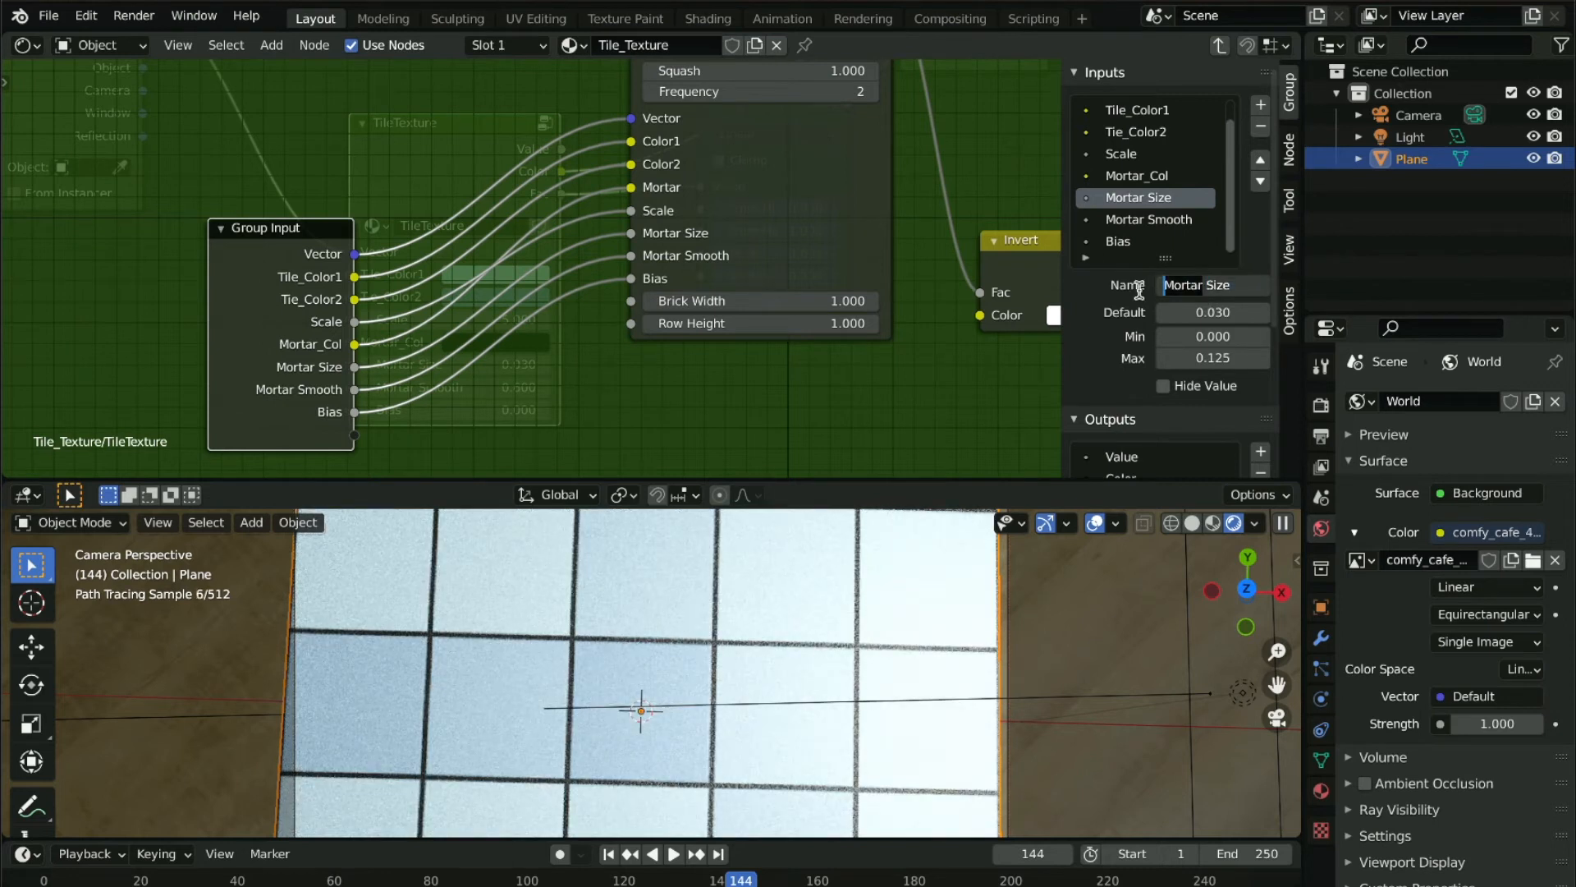
{"action": "type", "text": "Tile_Edge_"}
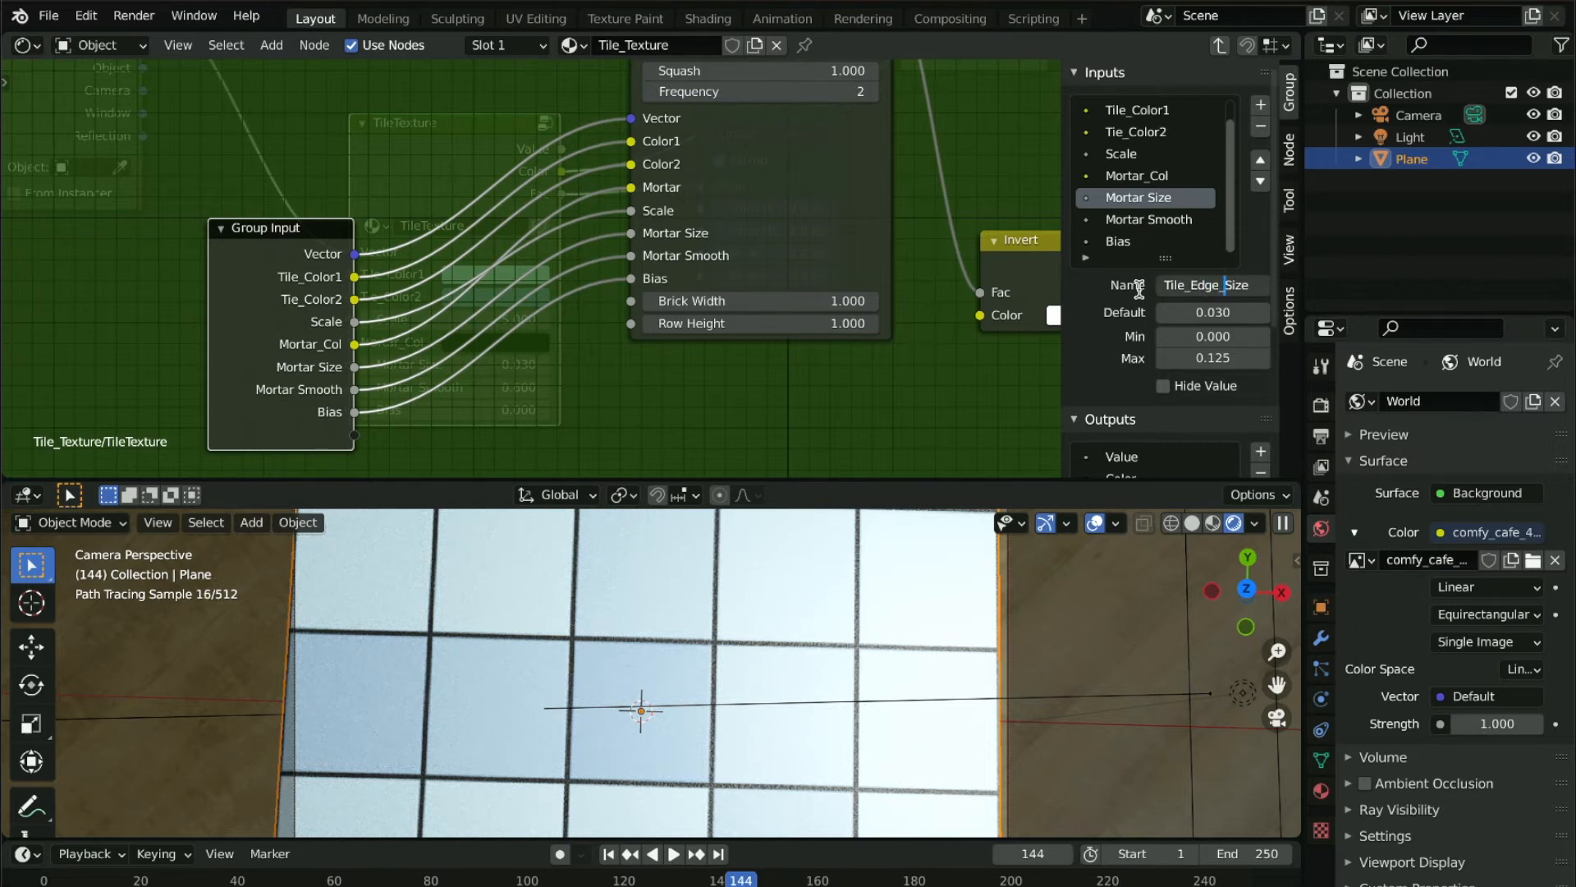
{"action": "key", "text": "Return"}
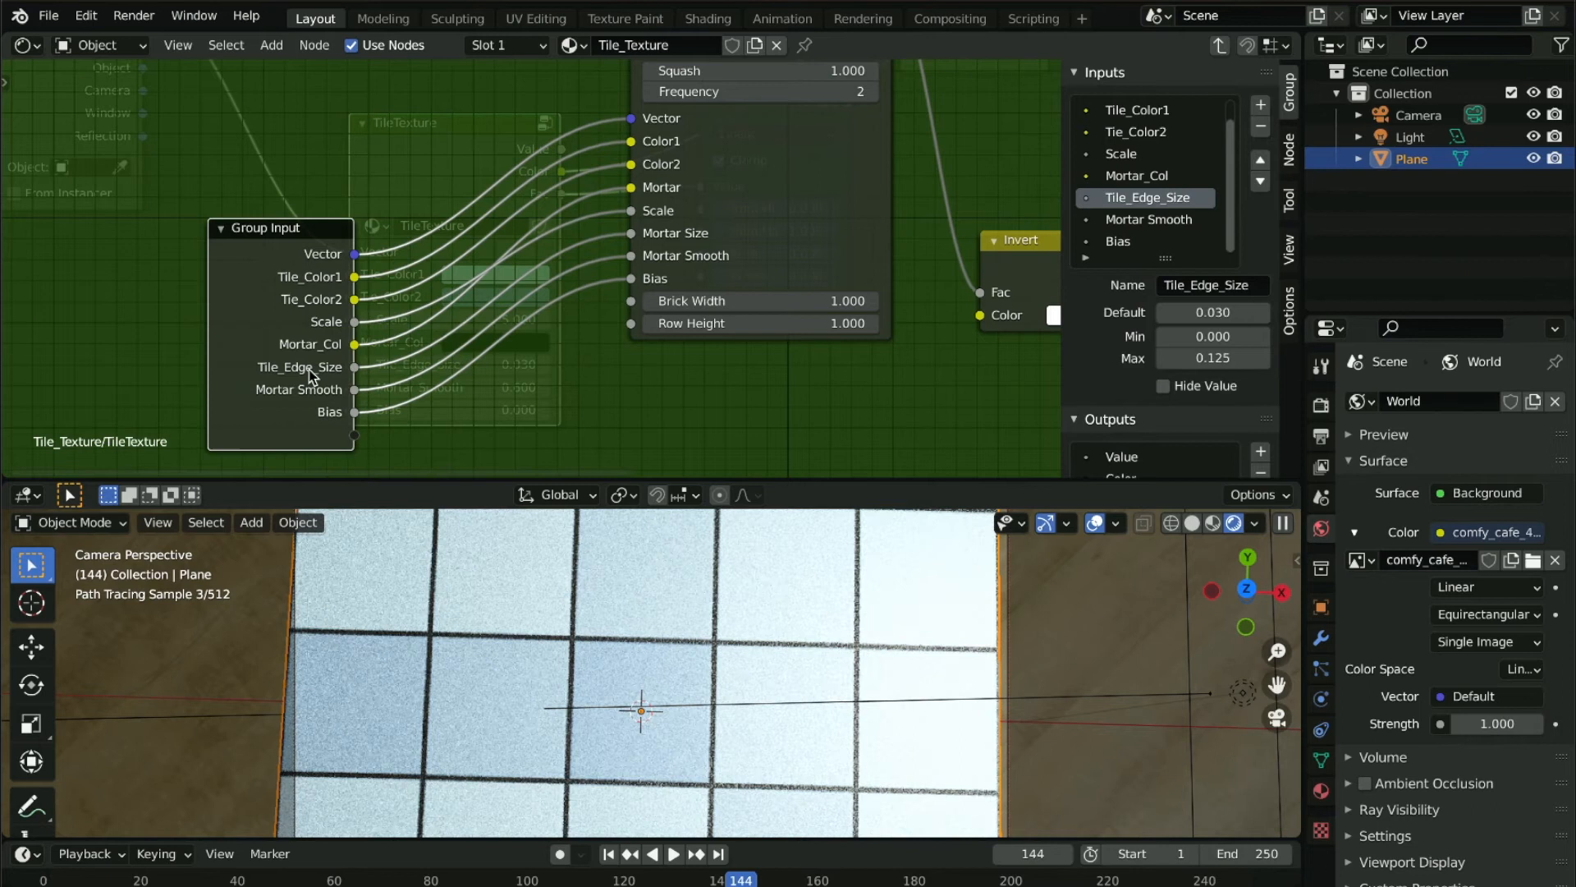
{"action": "key", "text": "Tab"}
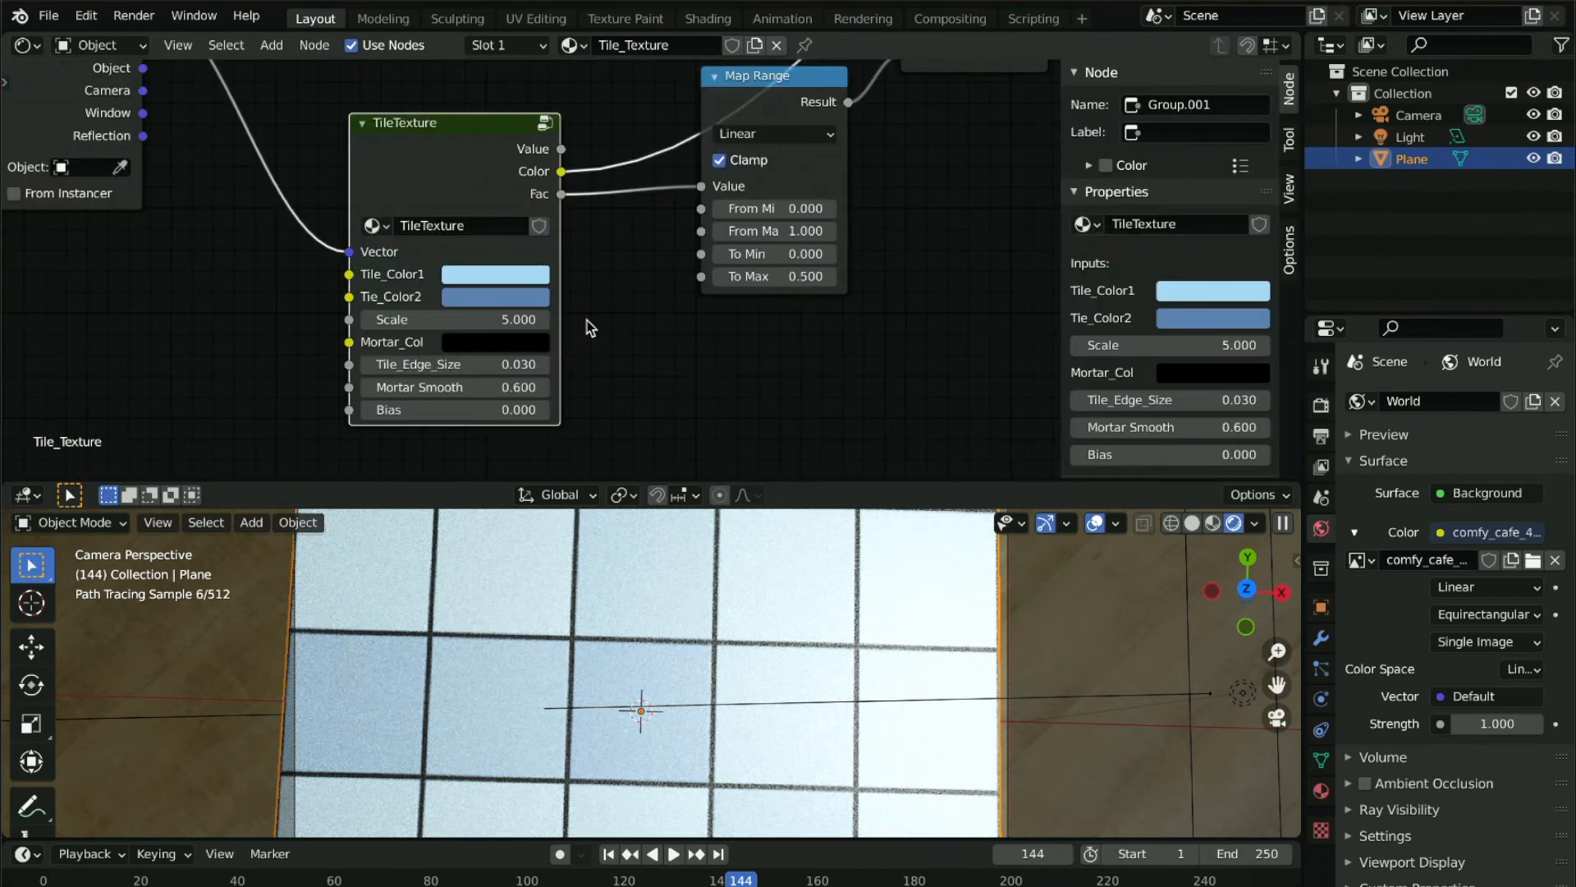
Rename the Mortar Smooth input inside the TileTexture group to Tile_Smooth and return to the material's main node tree
{"action": "key", "text": "Tab"}
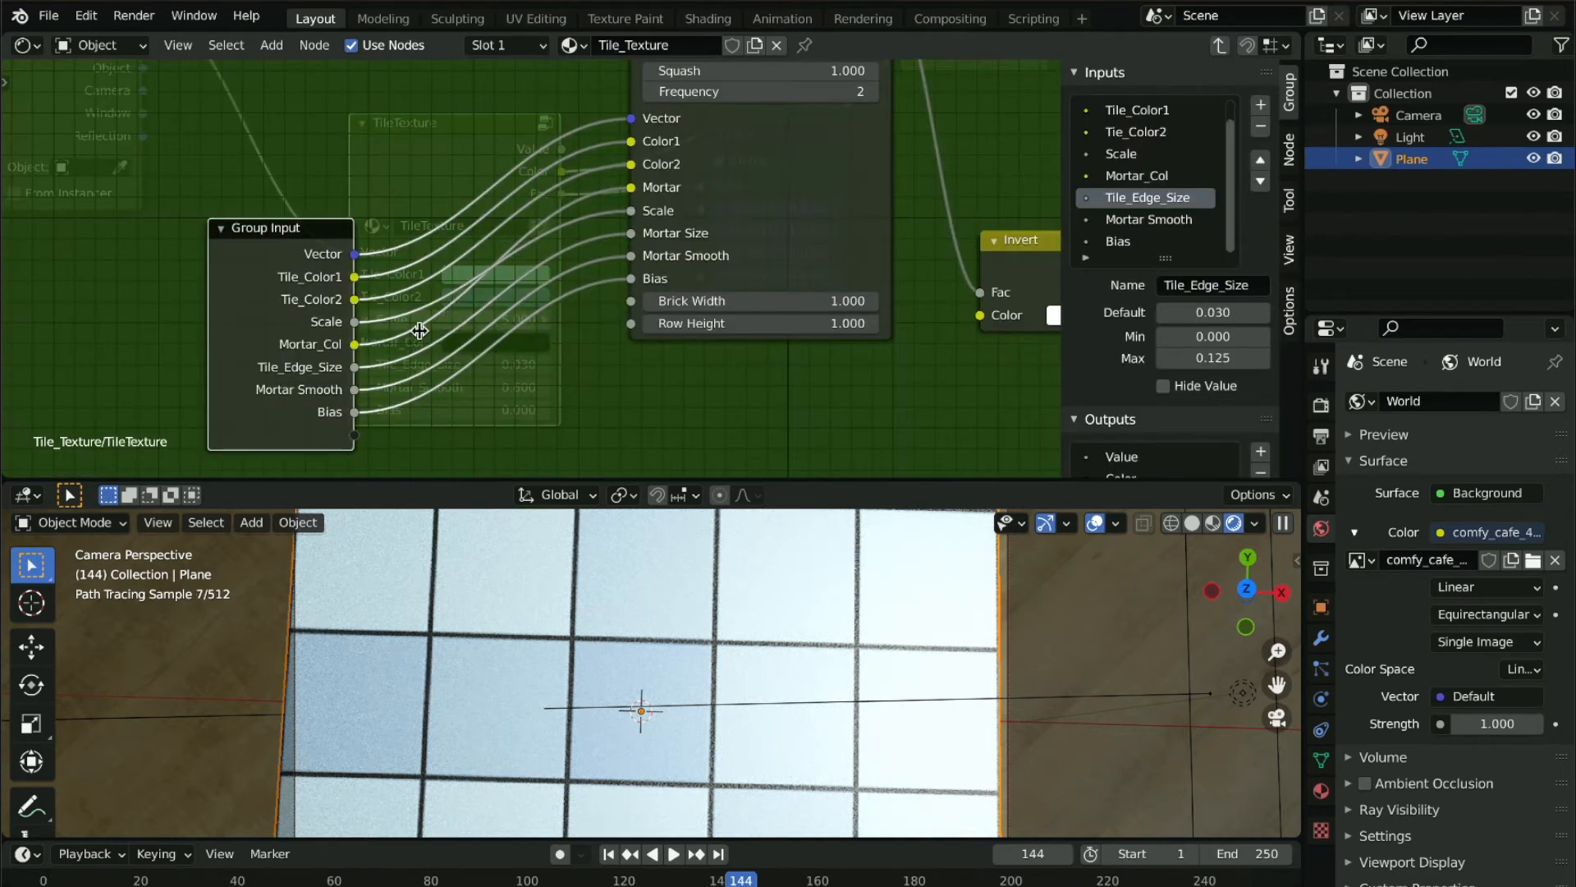
{"action": "left_click", "coordinate": [1149, 220]}
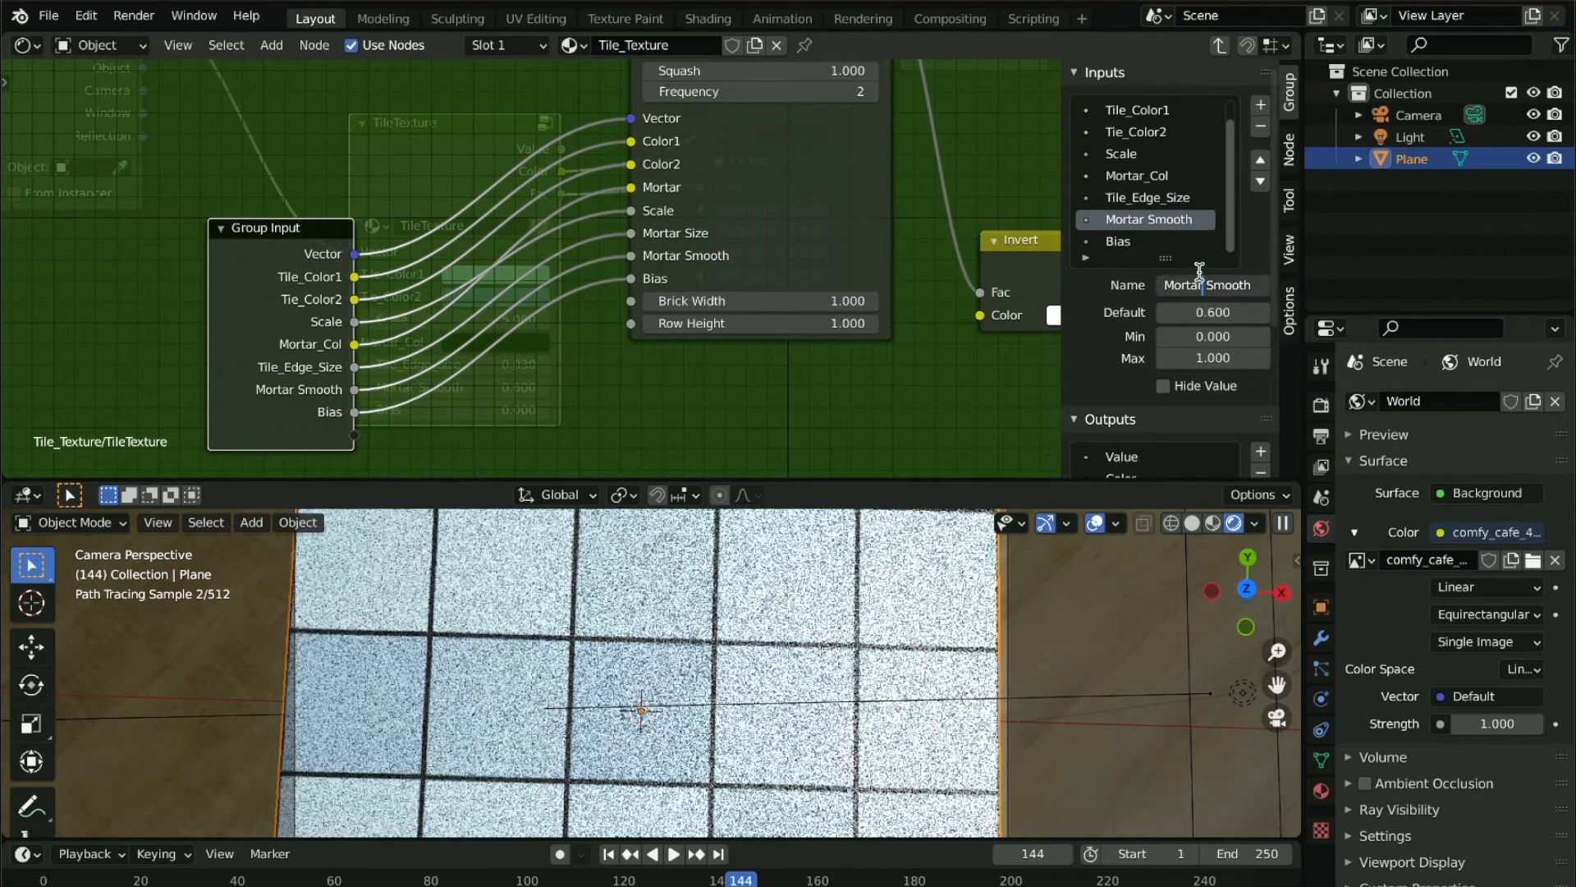
{"action": "left_click_drag", "start_coordinate": [1201, 284], "coordinate": [1152, 285]}
{"action": "type", "text": "le"}
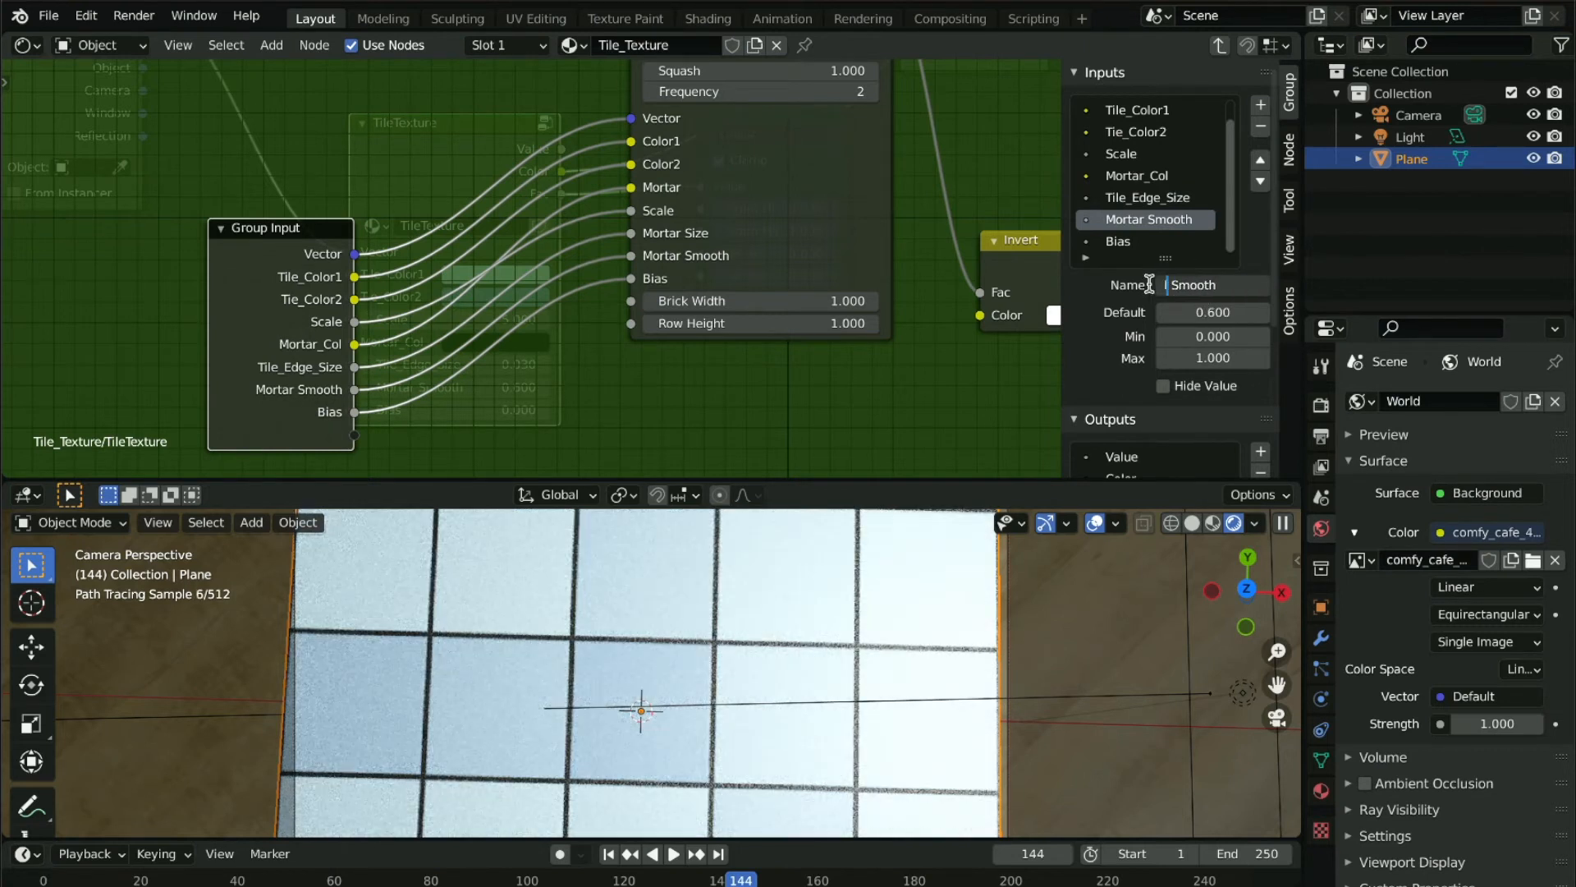
{"action": "key", "text": "BackSpace"}
{"action": "key", "text": "BackSpace"}
{"action": "type", "text": "Tile"}
{"action": "key", "text": "BackSpace"}
{"action": "type", "text": "_"}
{"action": "key", "text": "Return"}
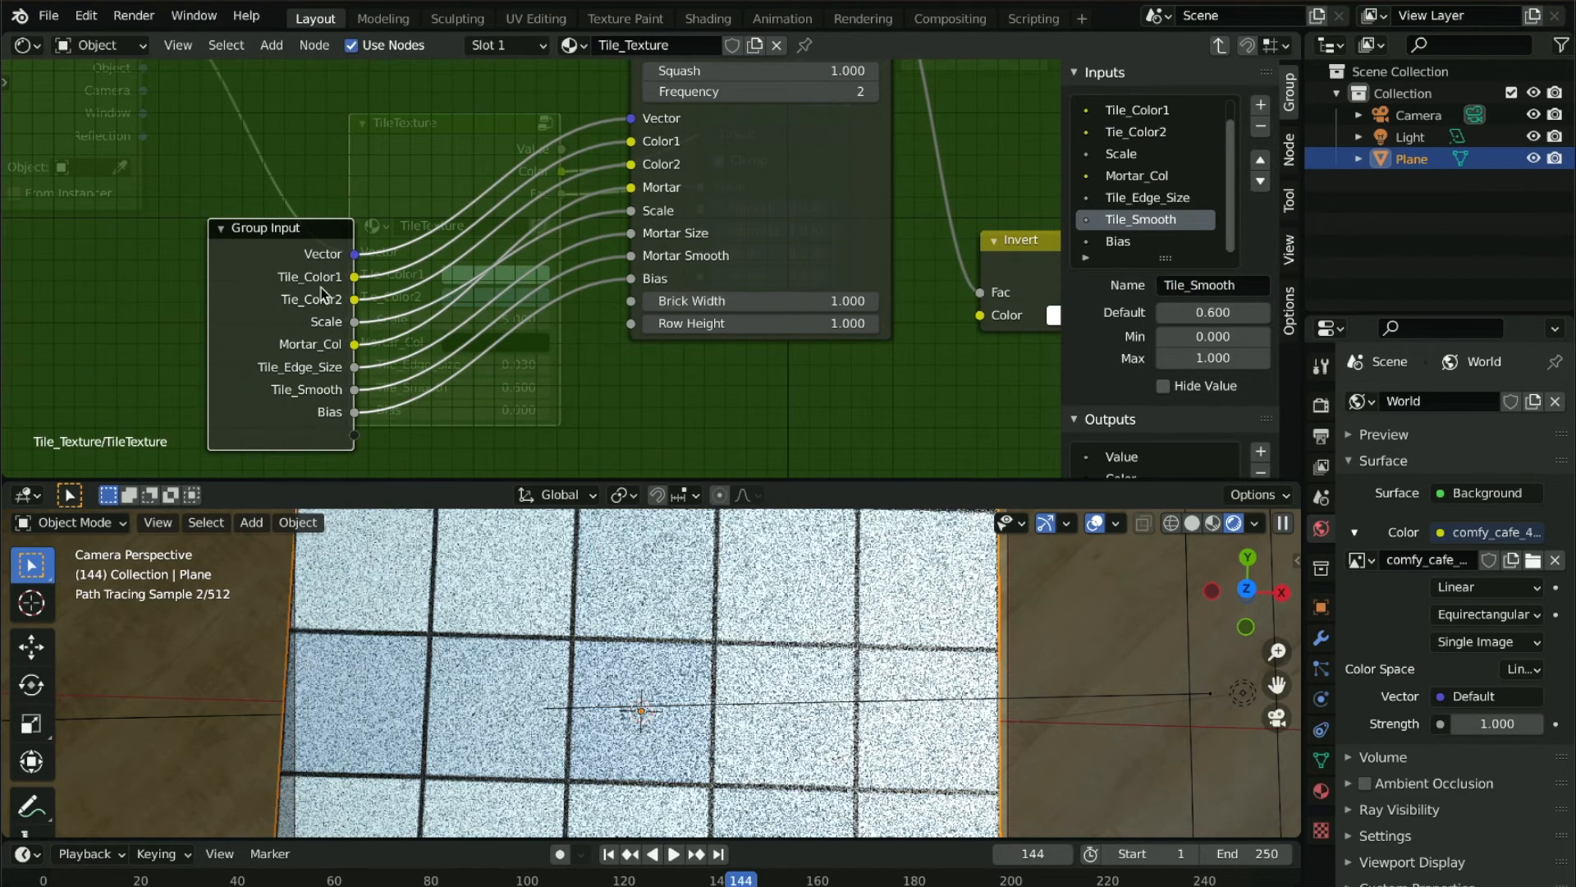
{"action": "key", "text": "Tab"}
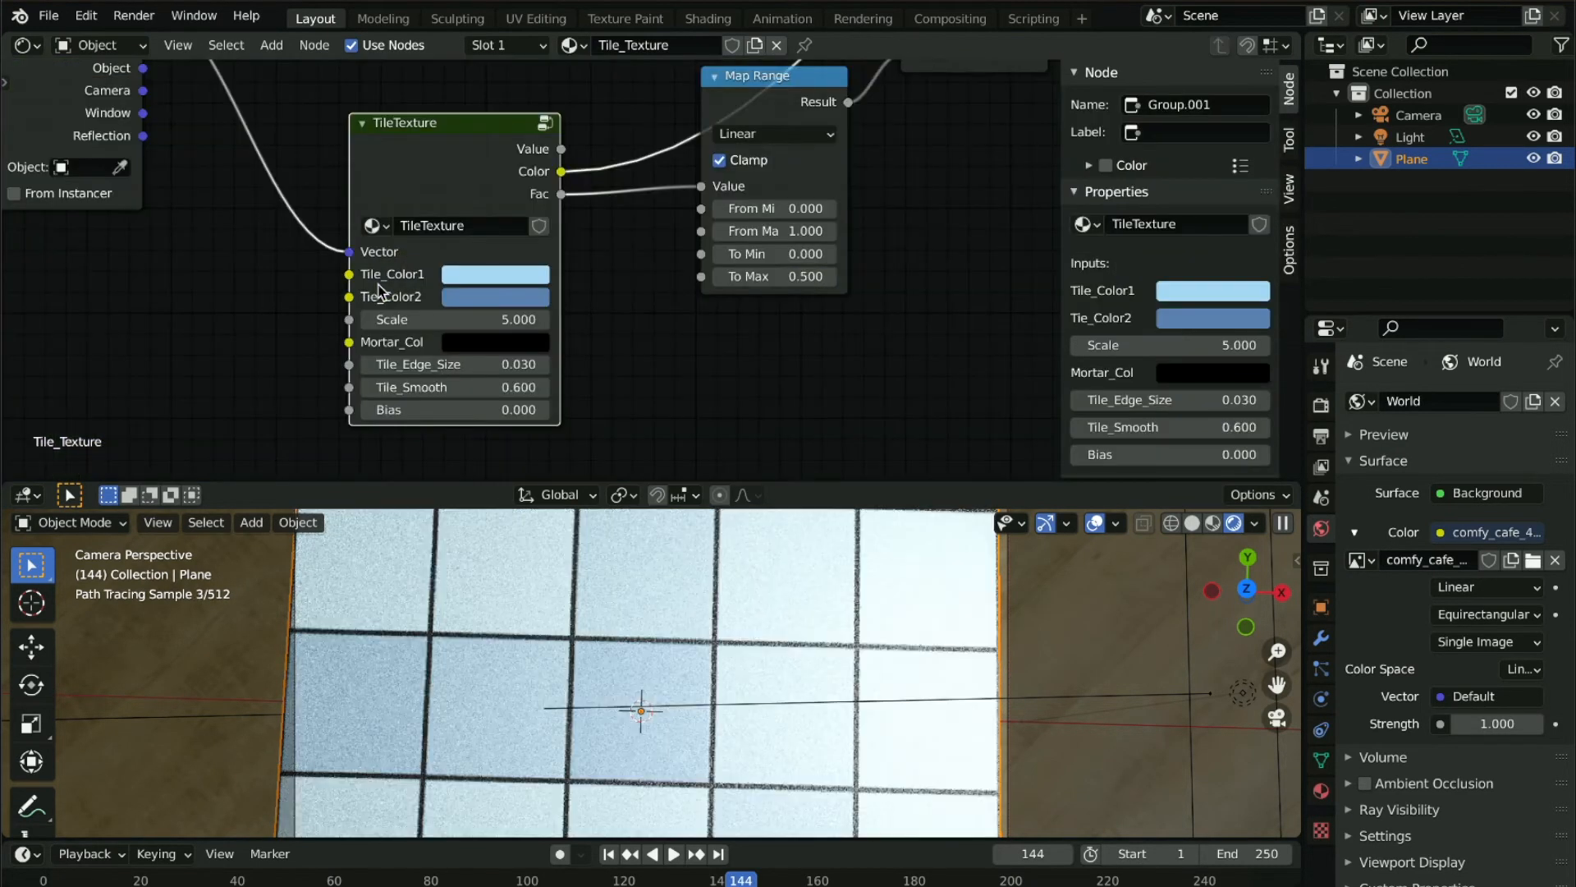
Set TileTexture's Tile_Edge_Size to 0.025
{"action": "left_click", "coordinate": [472, 367]}
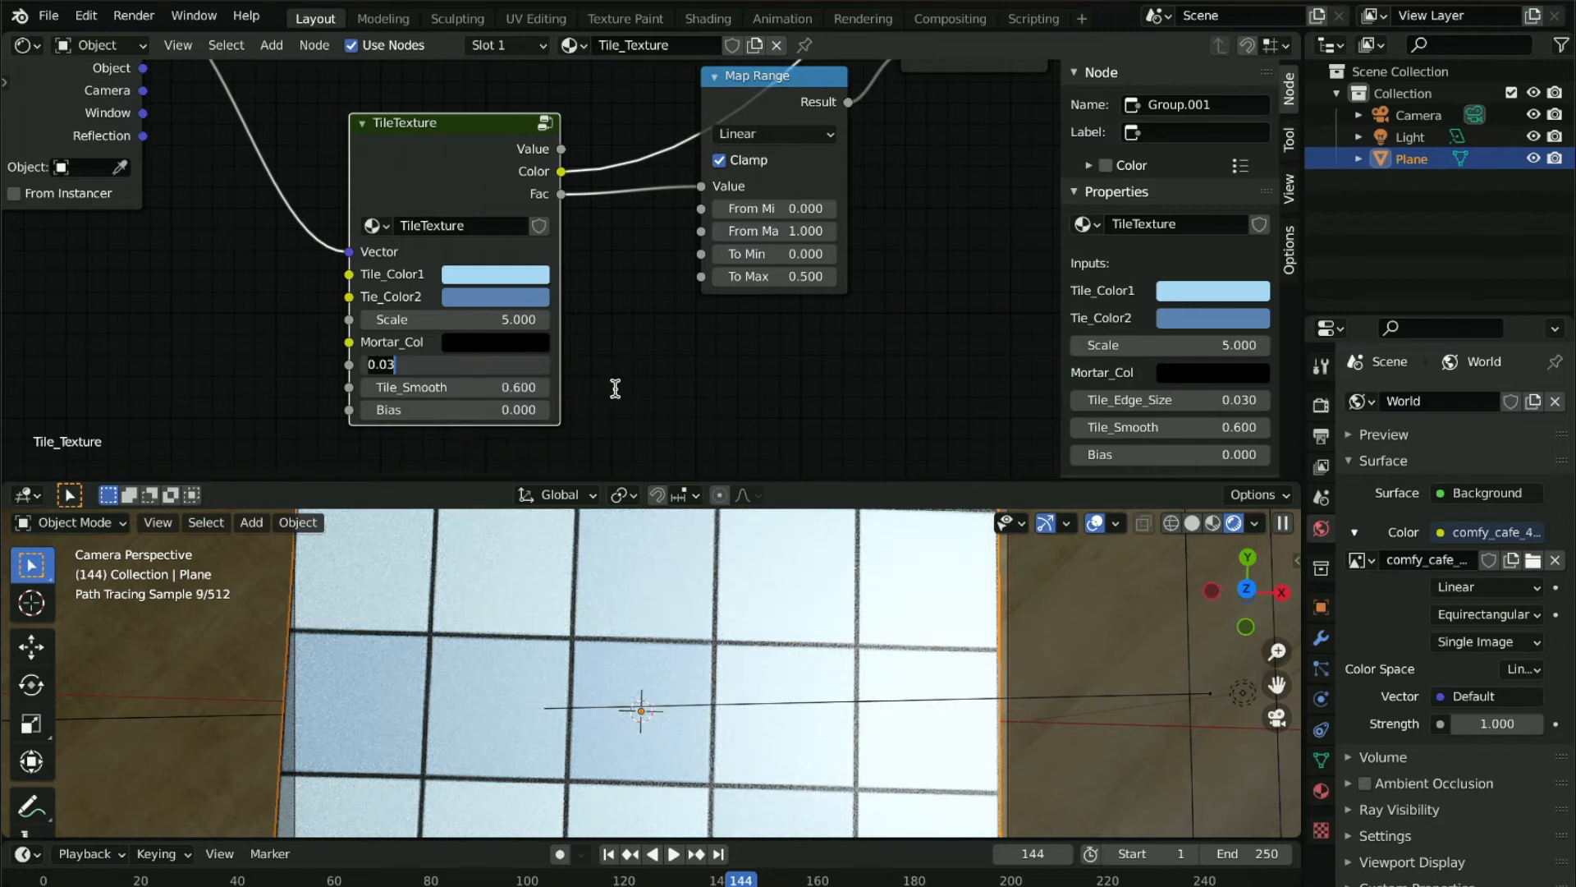
{"action": "key", "text": "BackSpace"}
{"action": "key", "text": "BackSpace"}
{"action": "key", "text": "BackSpace"}
{"action": "key", "text": "BackSpace"}
{"action": "key", "text": "Return"}
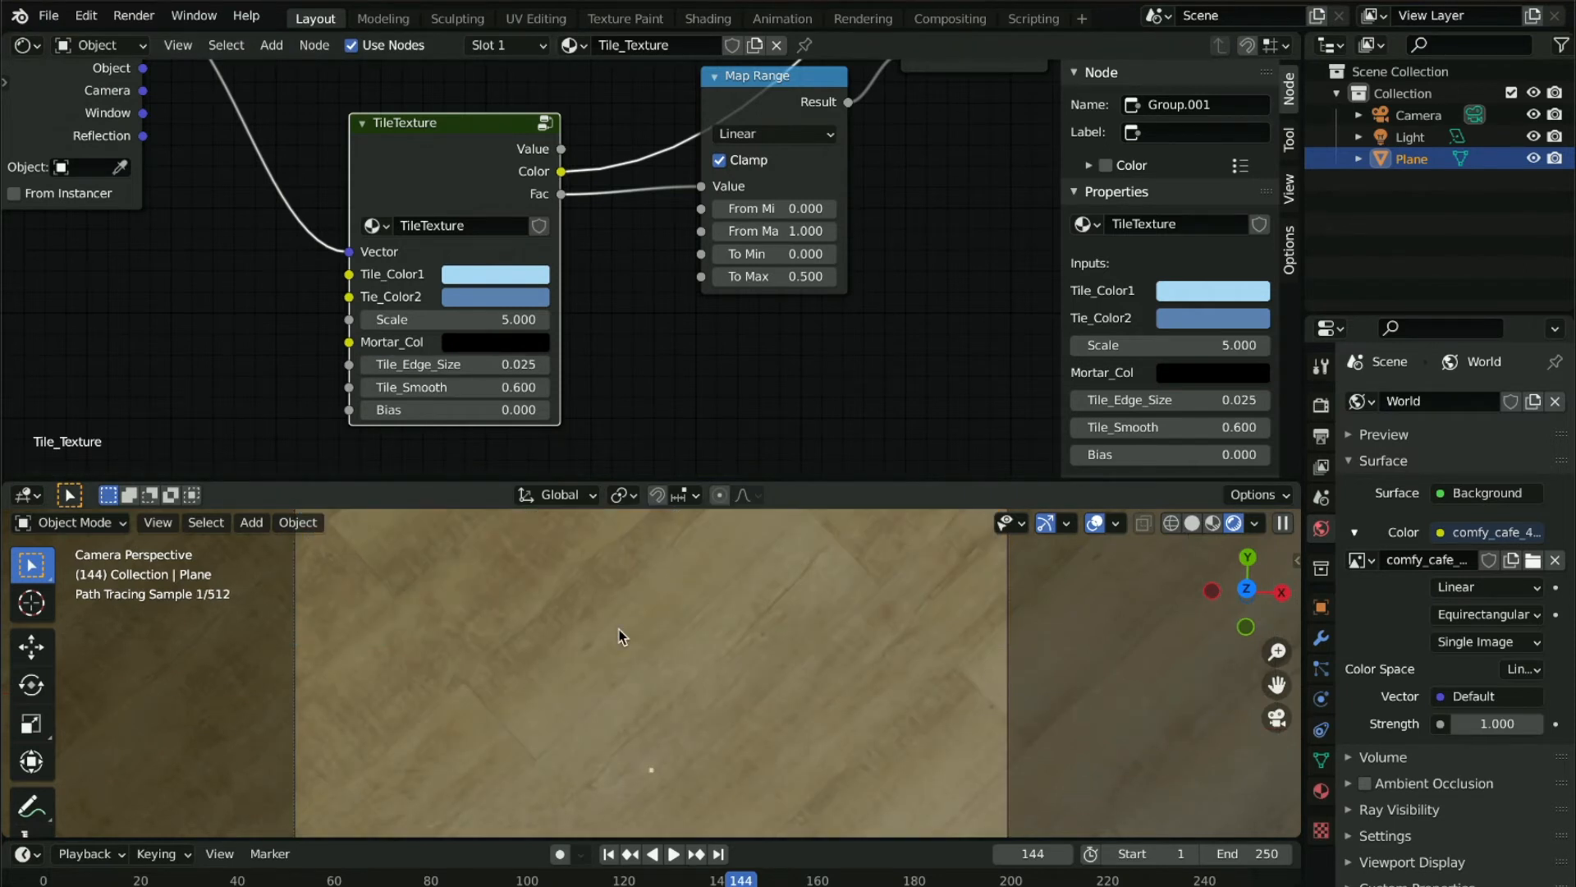
Frame the selected plane in the 3D viewport and zoom in on its tiles
{"action": "left_click", "coordinate": [209, 523]}
{"action": "left_click", "coordinate": [173, 544]}
{"action": "left_click", "coordinate": [157, 523]}
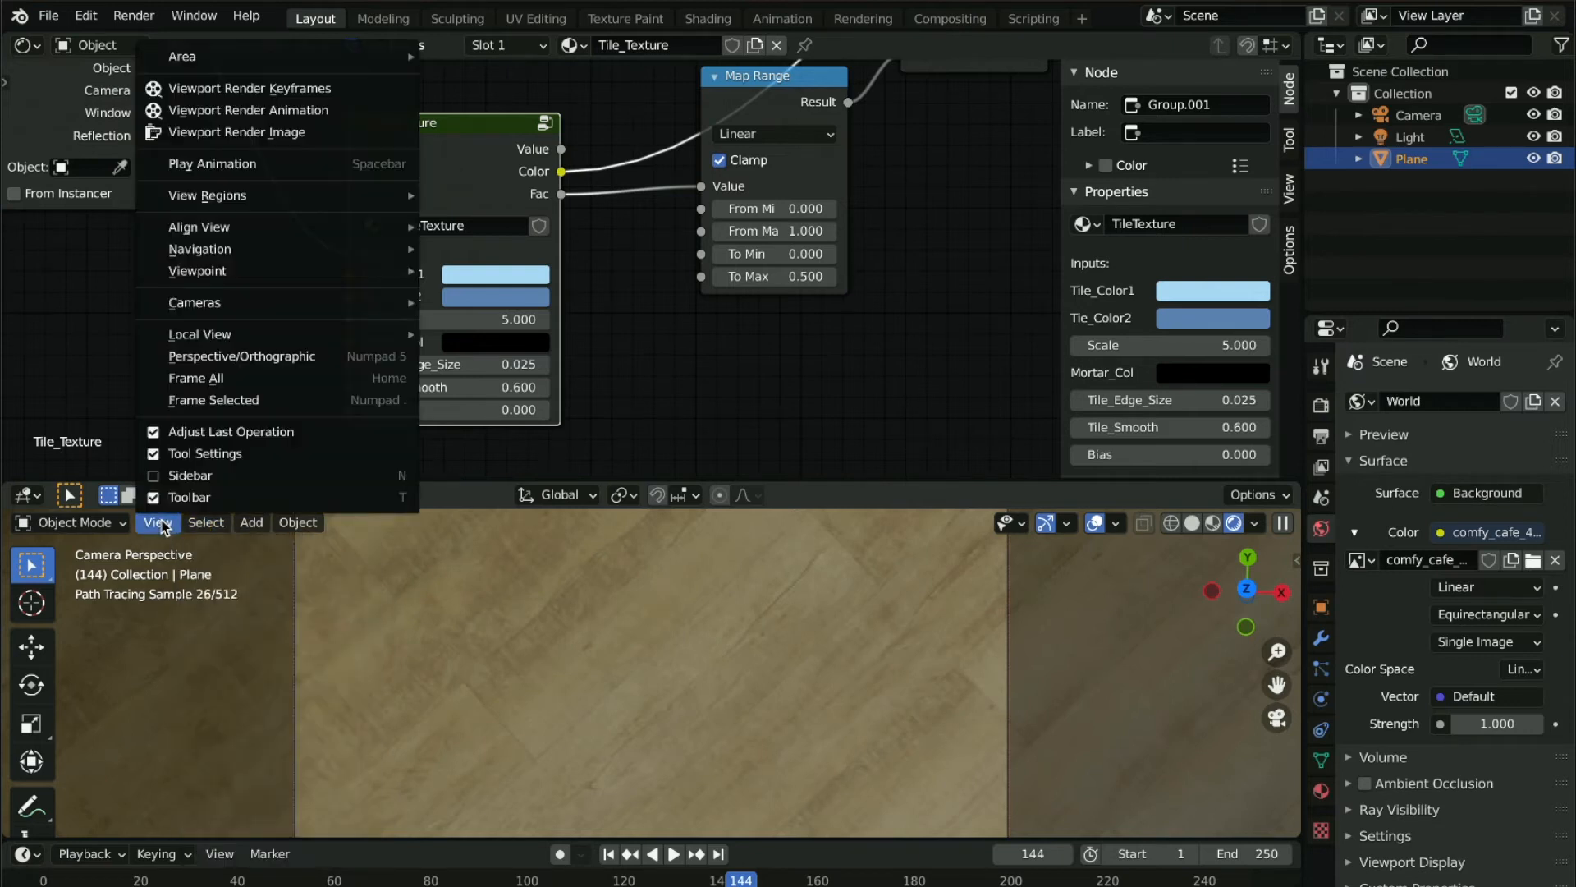
{"action": "left_click", "coordinate": [237, 400]}
{"action": "scroll", "coordinate": [591, 680], "scroll_direction": "up", "scroll_amount": 5}
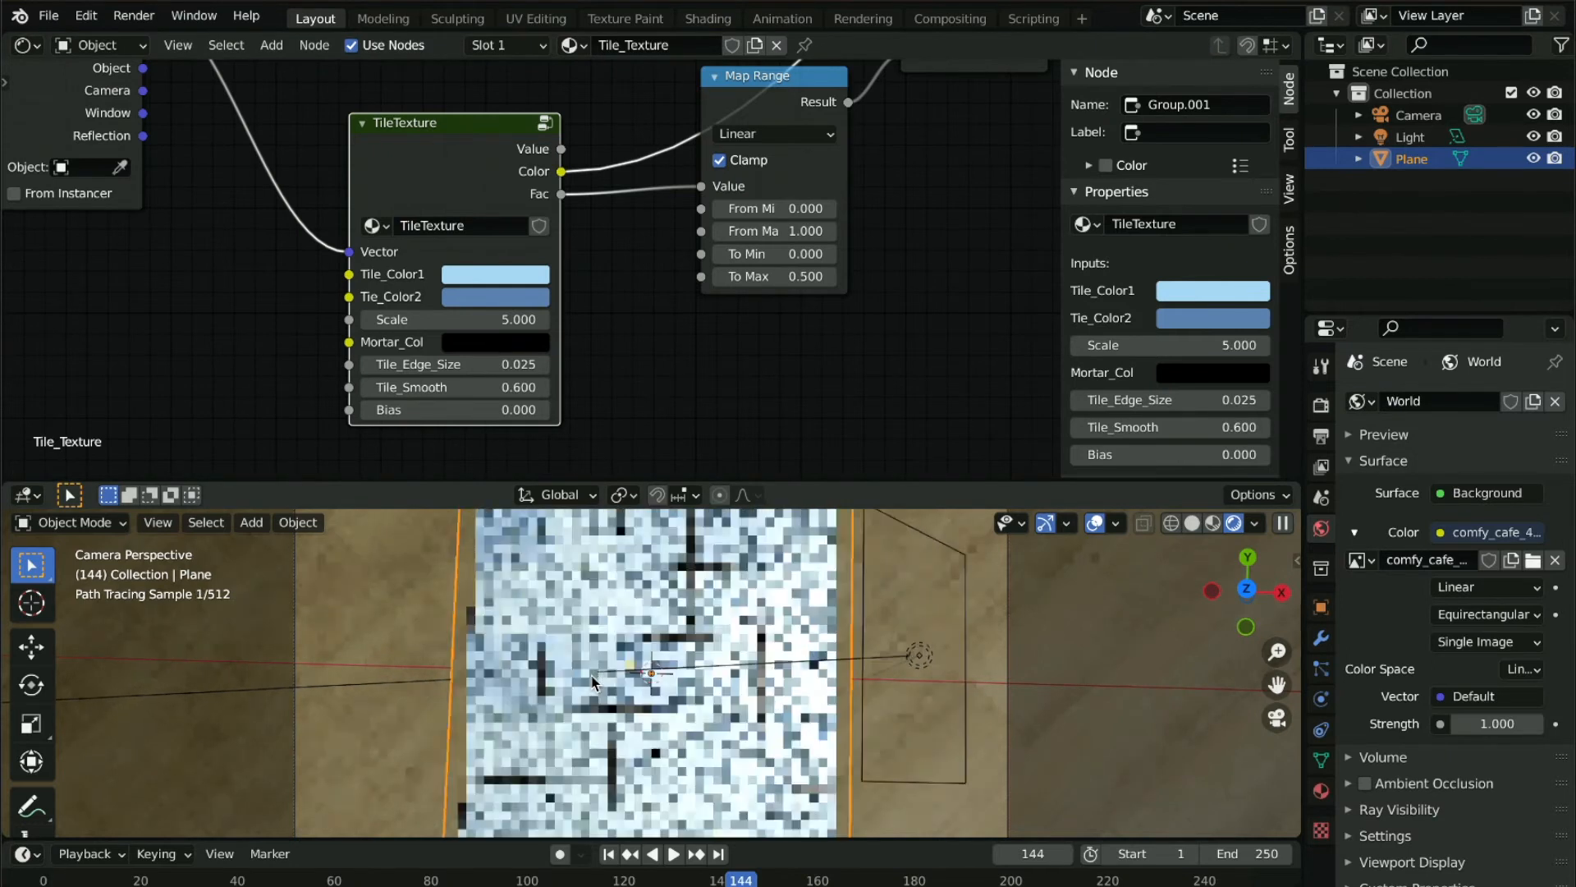
Set the TileTexture node's Tile_Smooth value to 0.4
{"action": "scroll", "coordinate": [592, 680], "scroll_direction": "up", "scroll_amount": 3}
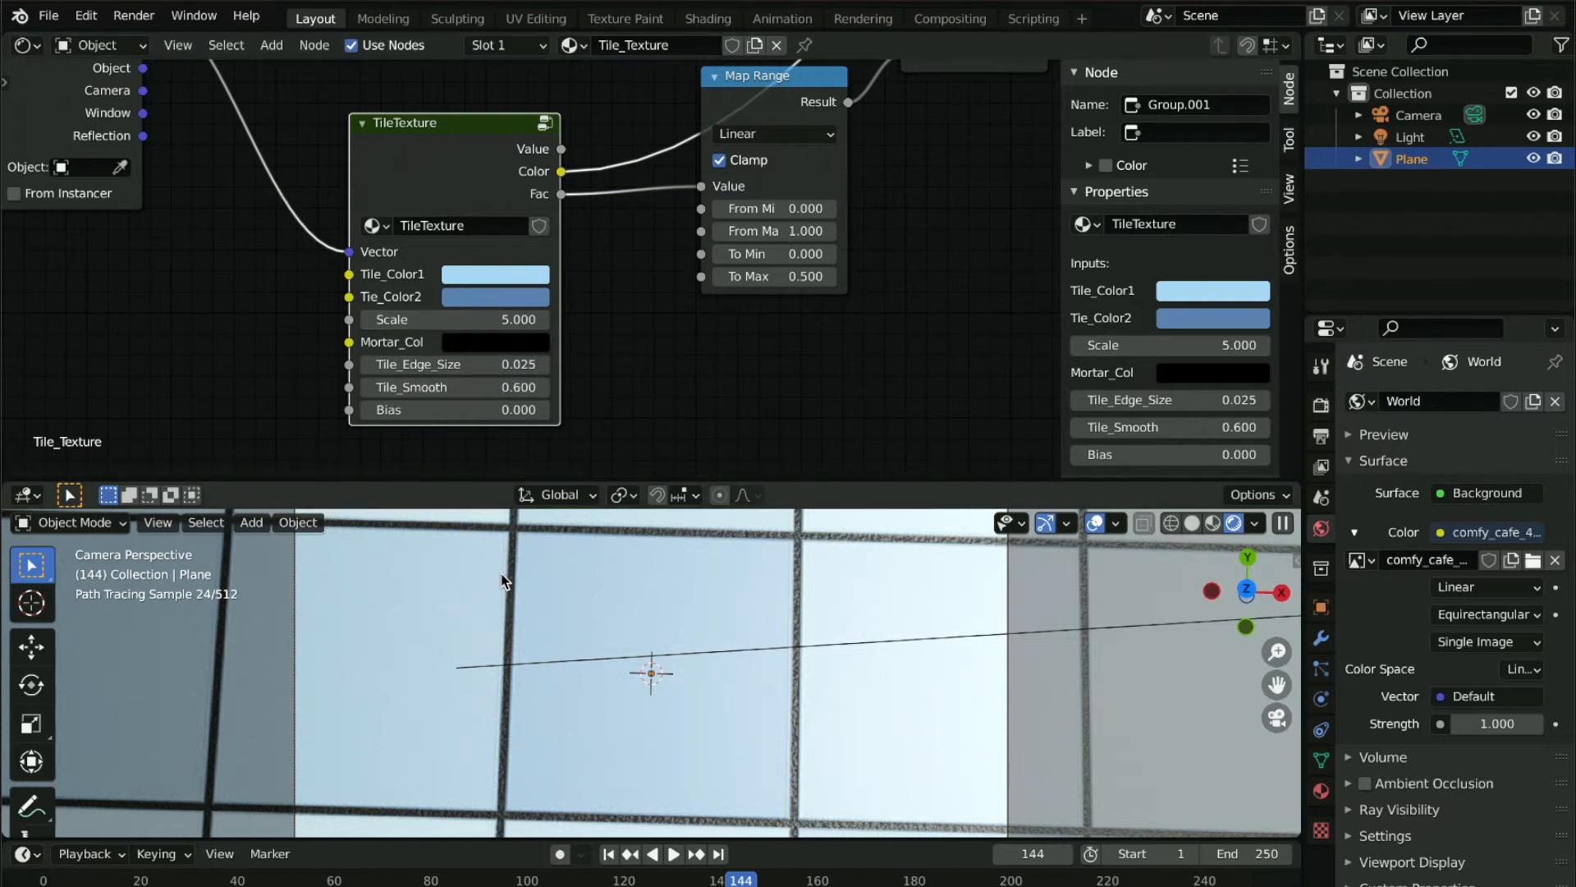
{"action": "scroll", "coordinate": [518, 291], "scroll_direction": "up", "scroll_amount": 4}
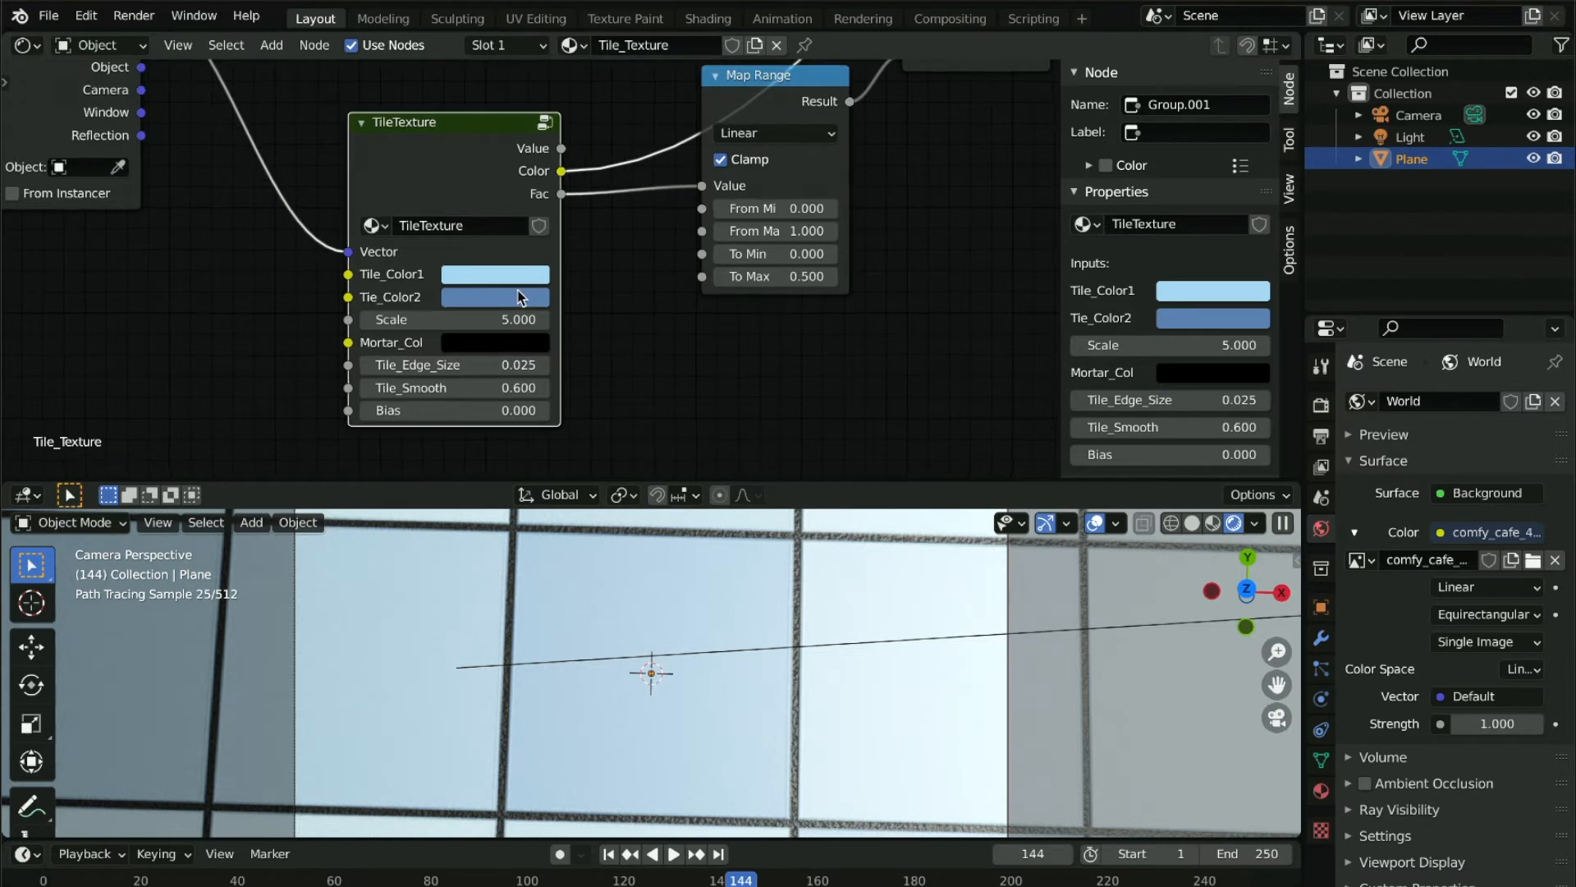
{"action": "scroll", "coordinate": [521, 293], "scroll_direction": "down", "scroll_amount": 2}
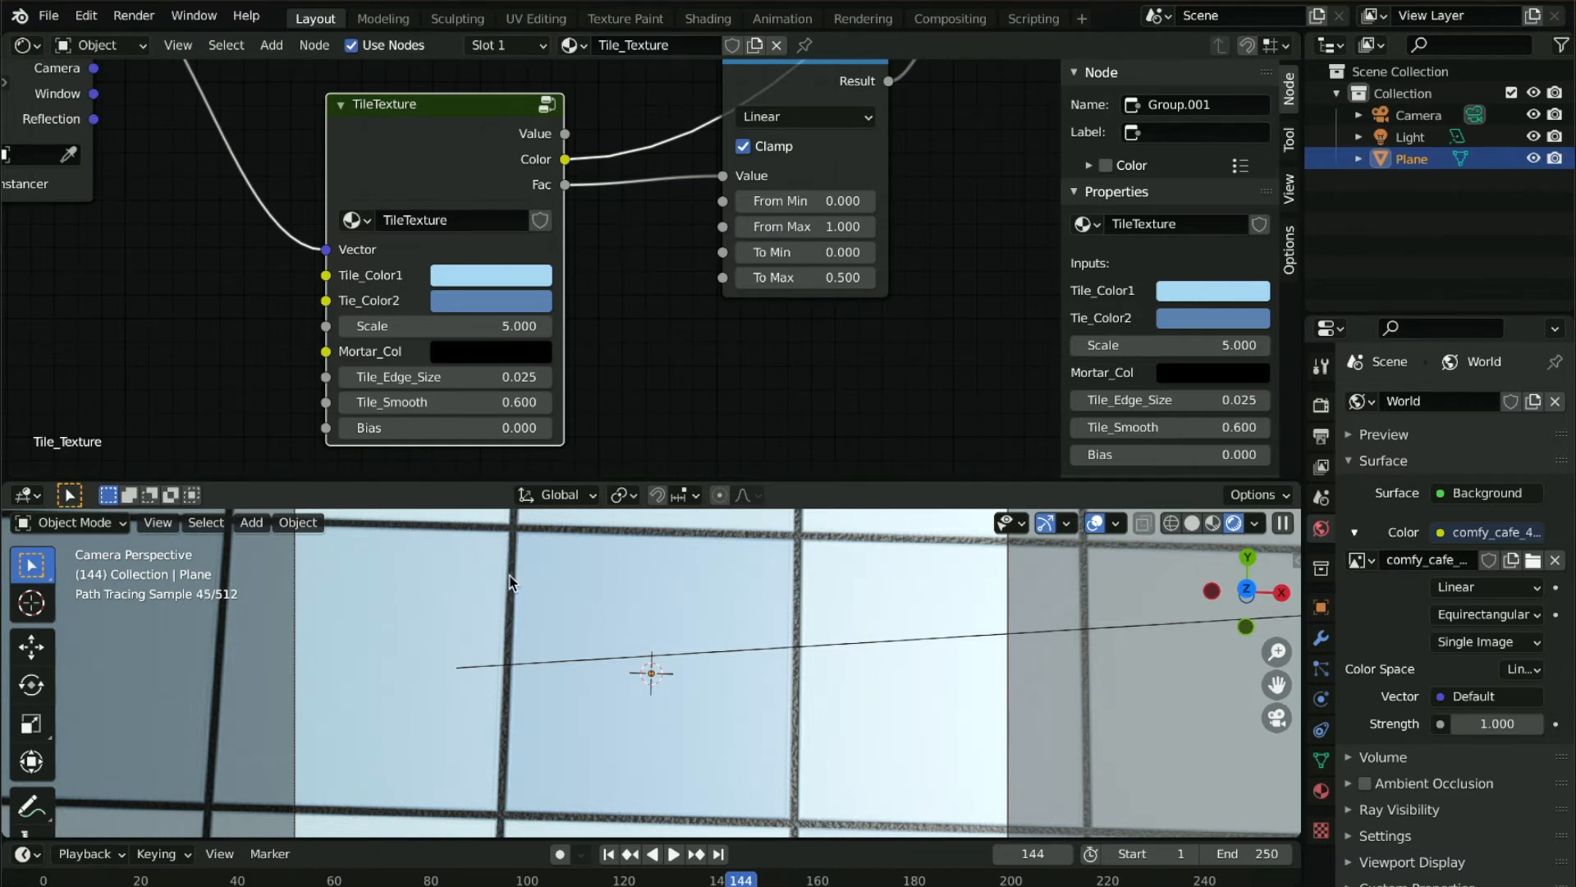
{"action": "left_click", "coordinate": [485, 402]}
{"action": "type", "text": ".4"}
{"action": "key", "text": "Return"}
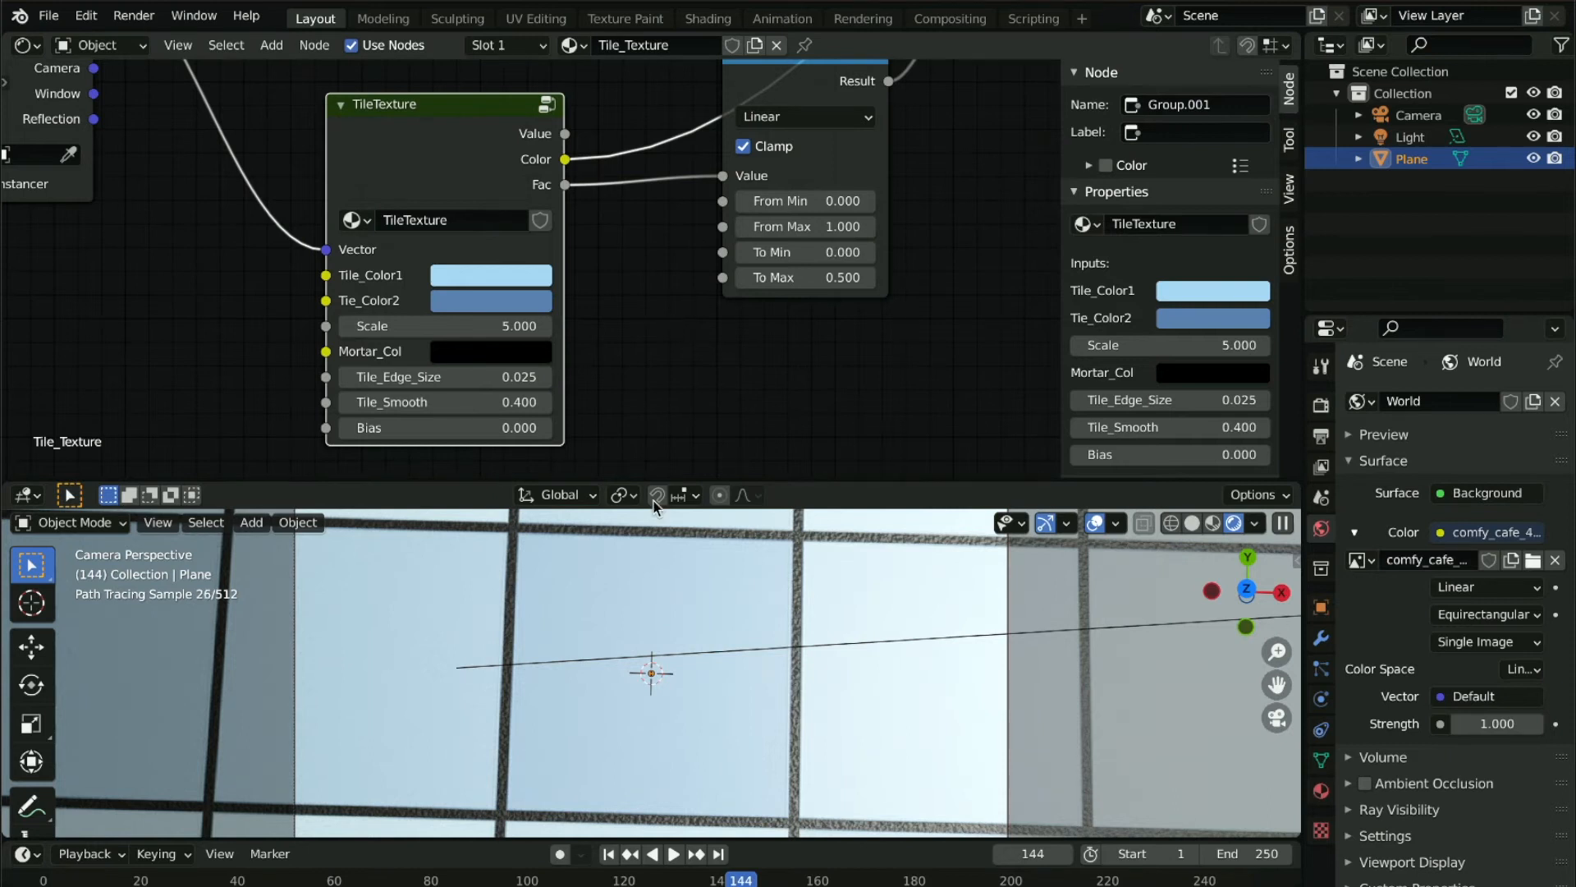
Enlarge the 3D viewport by shrinking the node editor above it, and bring more of the tiled plane into view
{"action": "left_click_drag", "start_coordinate": [676, 480], "coordinate": [675, 382]}
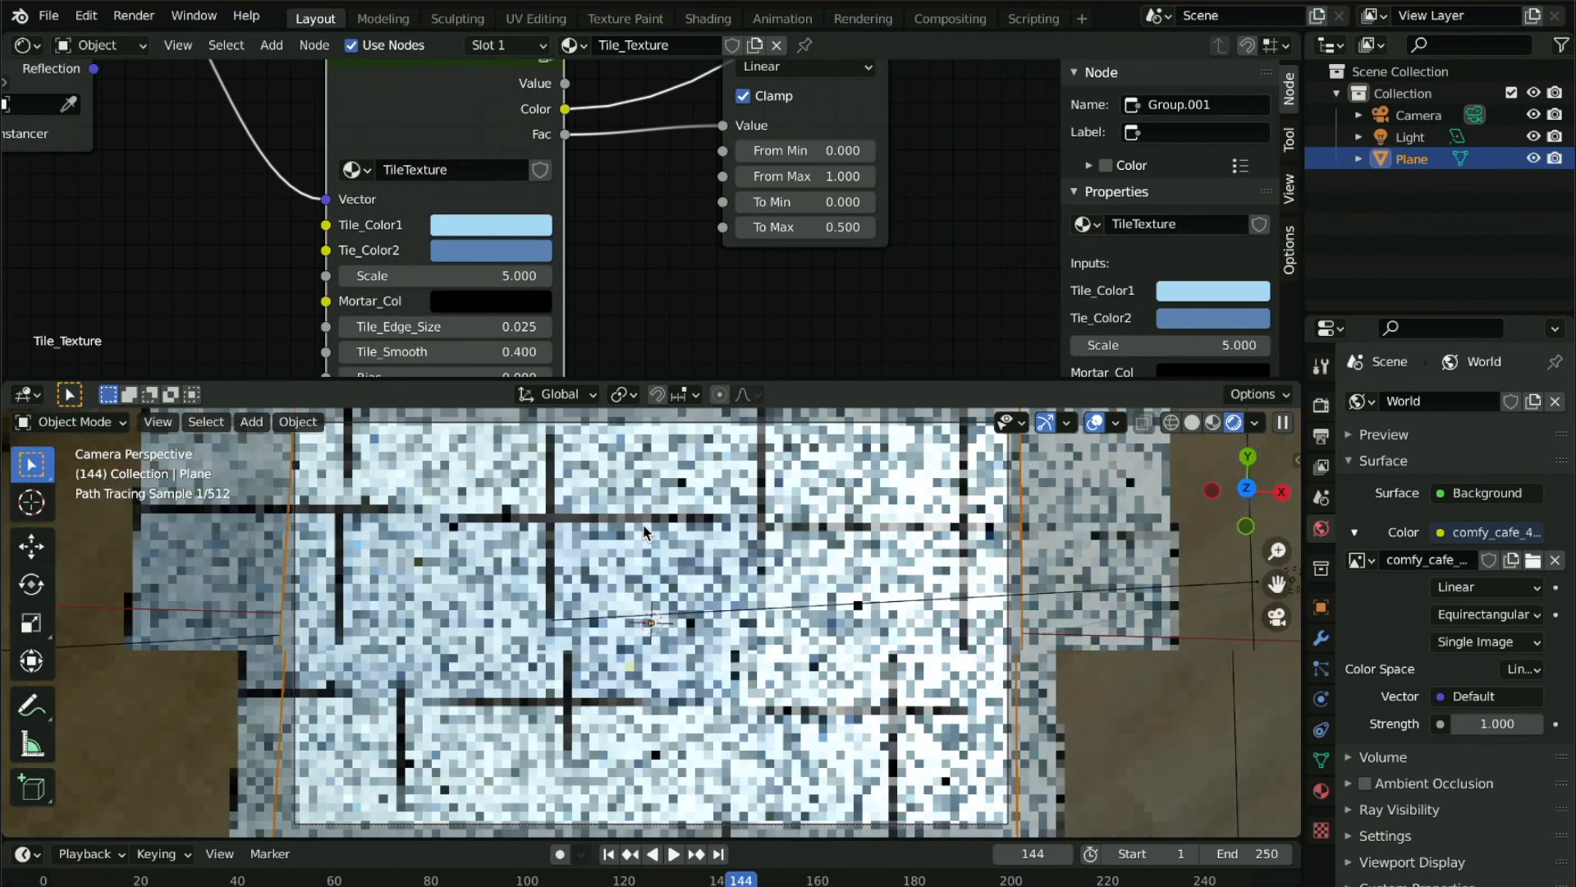
{"action": "scroll", "coordinate": [644, 532], "scroll_direction": "down", "scroll_amount": 2}
{"action": "scroll", "coordinate": [640, 286], "scroll_direction": "up", "scroll_amount": 3}
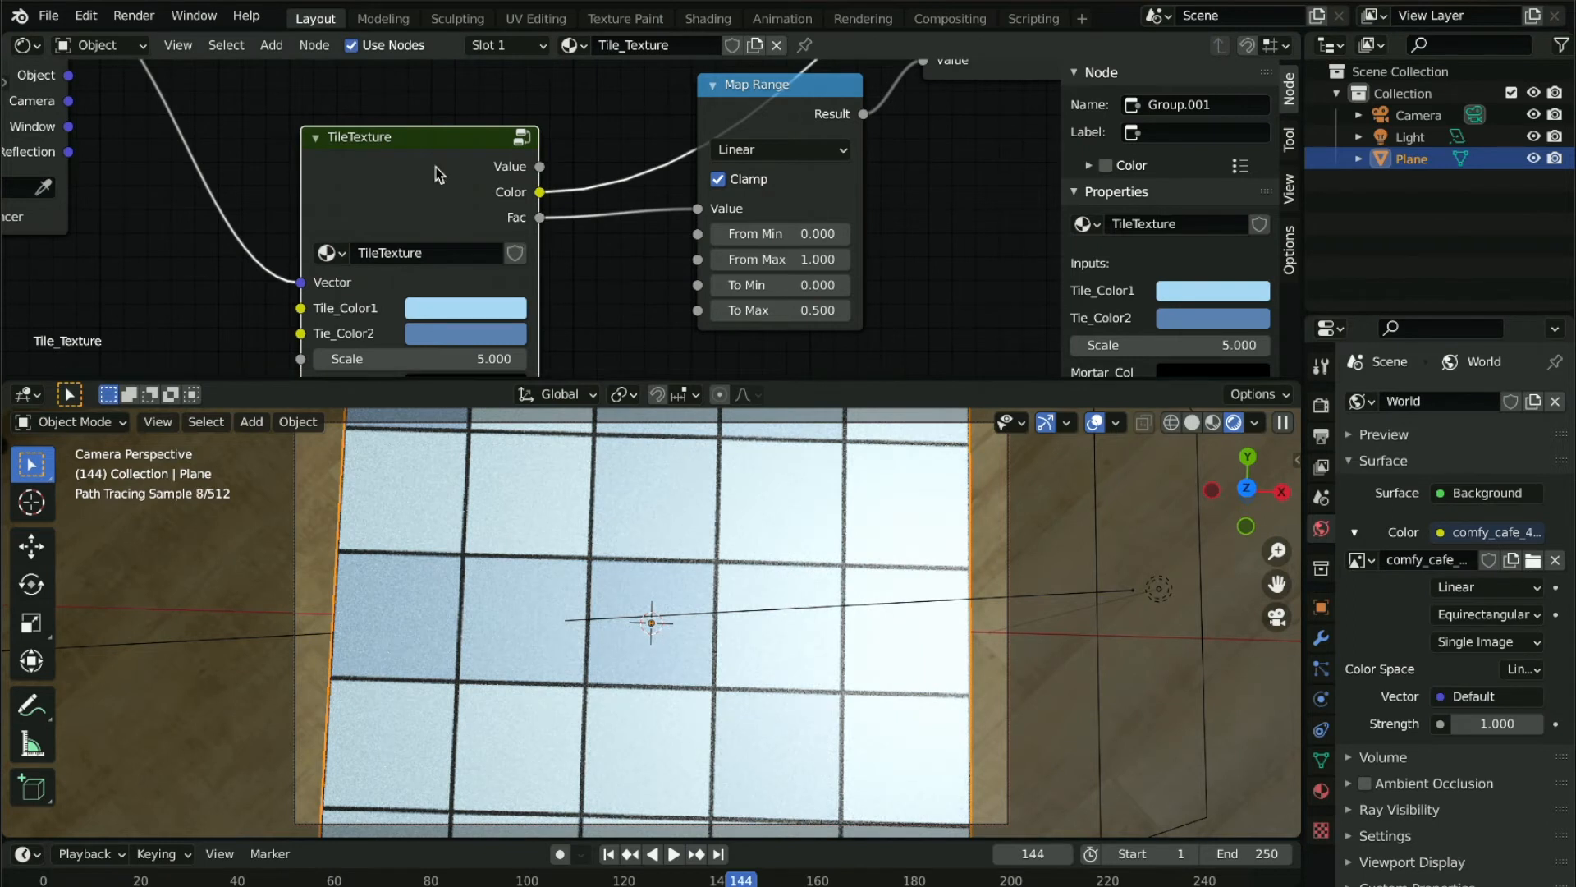
Examine the node tree from the Texture Coordinate and group nodes through the Map Range and Add nodes to Bump
{"action": "scroll", "coordinate": [436, 175], "scroll_direction": "up", "scroll_amount": 4}
{"action": "scroll", "coordinate": [435, 175], "scroll_direction": "up", "scroll_amount": 4}
{"action": "scroll", "coordinate": [435, 175], "scroll_direction": "down", "scroll_amount": 5}
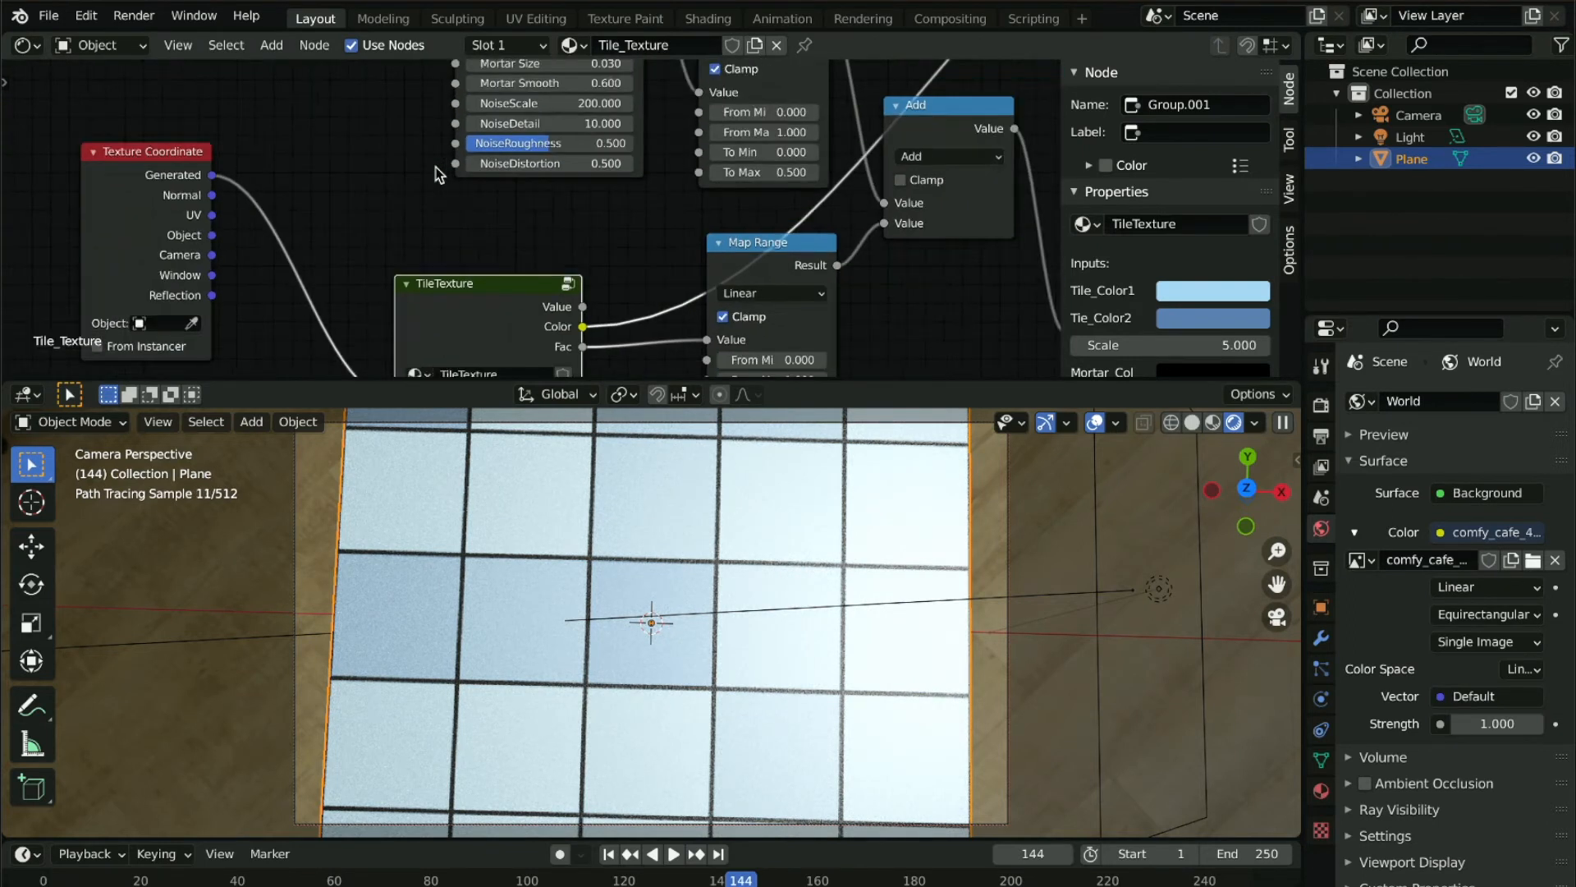
{"action": "scroll", "coordinate": [436, 168], "scroll_direction": "down", "scroll_amount": 4}
{"action": "scroll", "coordinate": [564, 190], "scroll_direction": "up", "scroll_amount": 3}
{"action": "scroll", "coordinate": [564, 189], "scroll_direction": "right", "scroll_amount": 3}
{"action": "scroll", "coordinate": [564, 190], "scroll_direction": "down", "scroll_amount": 3}
{"action": "scroll", "coordinate": [564, 189], "scroll_direction": "down", "scroll_amount": 1, "text": "shift"}
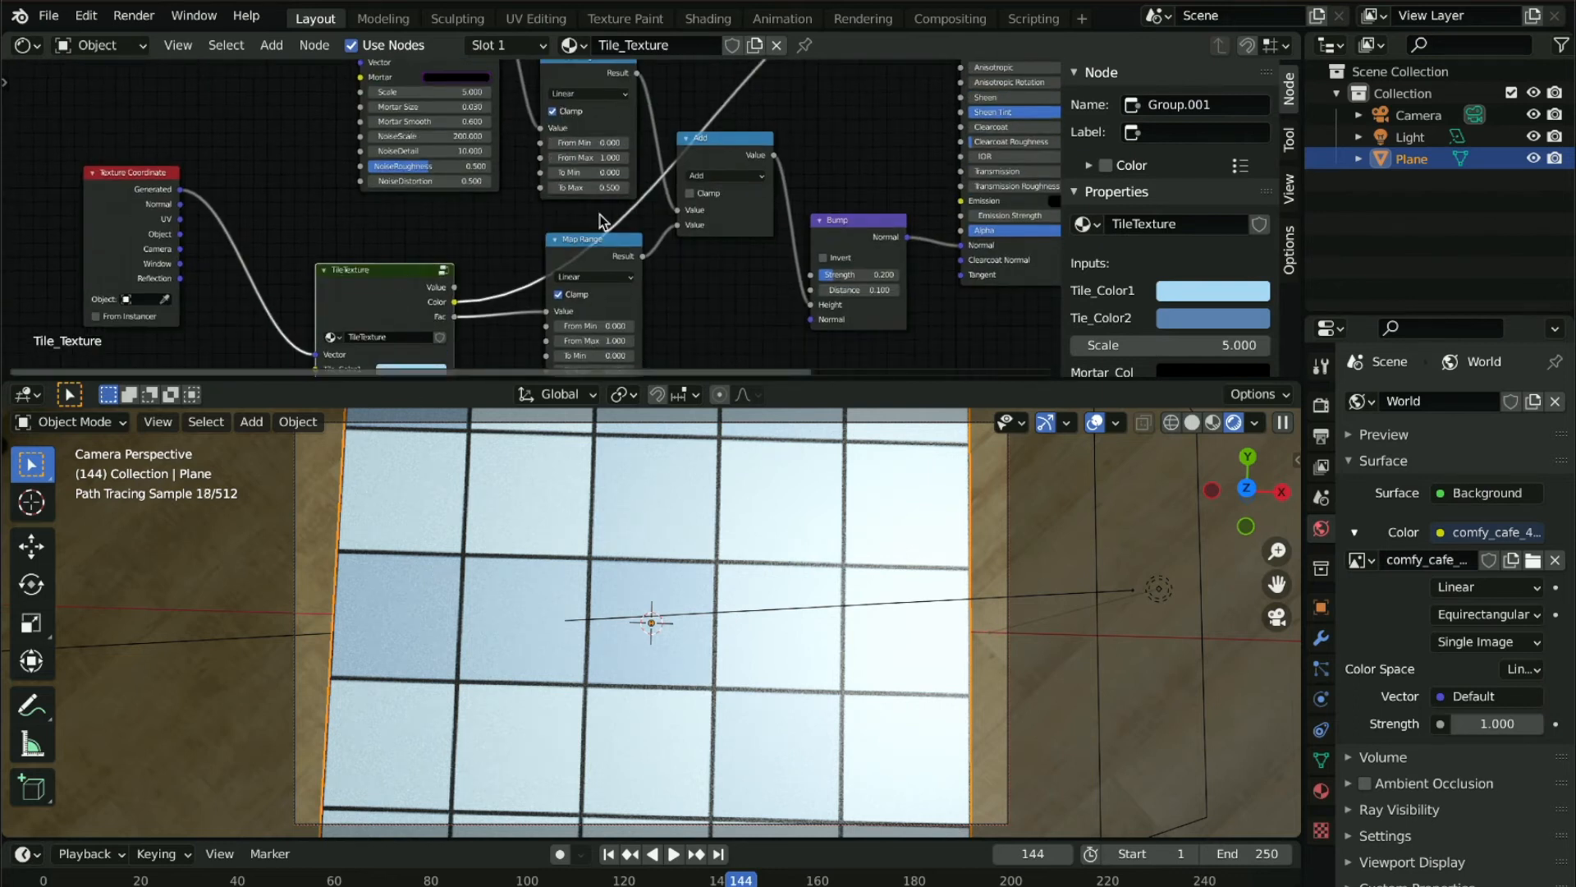
{"action": "scroll", "coordinate": [369, 95], "scroll_direction": "up", "scroll_amount": 5, "text": "shift"}
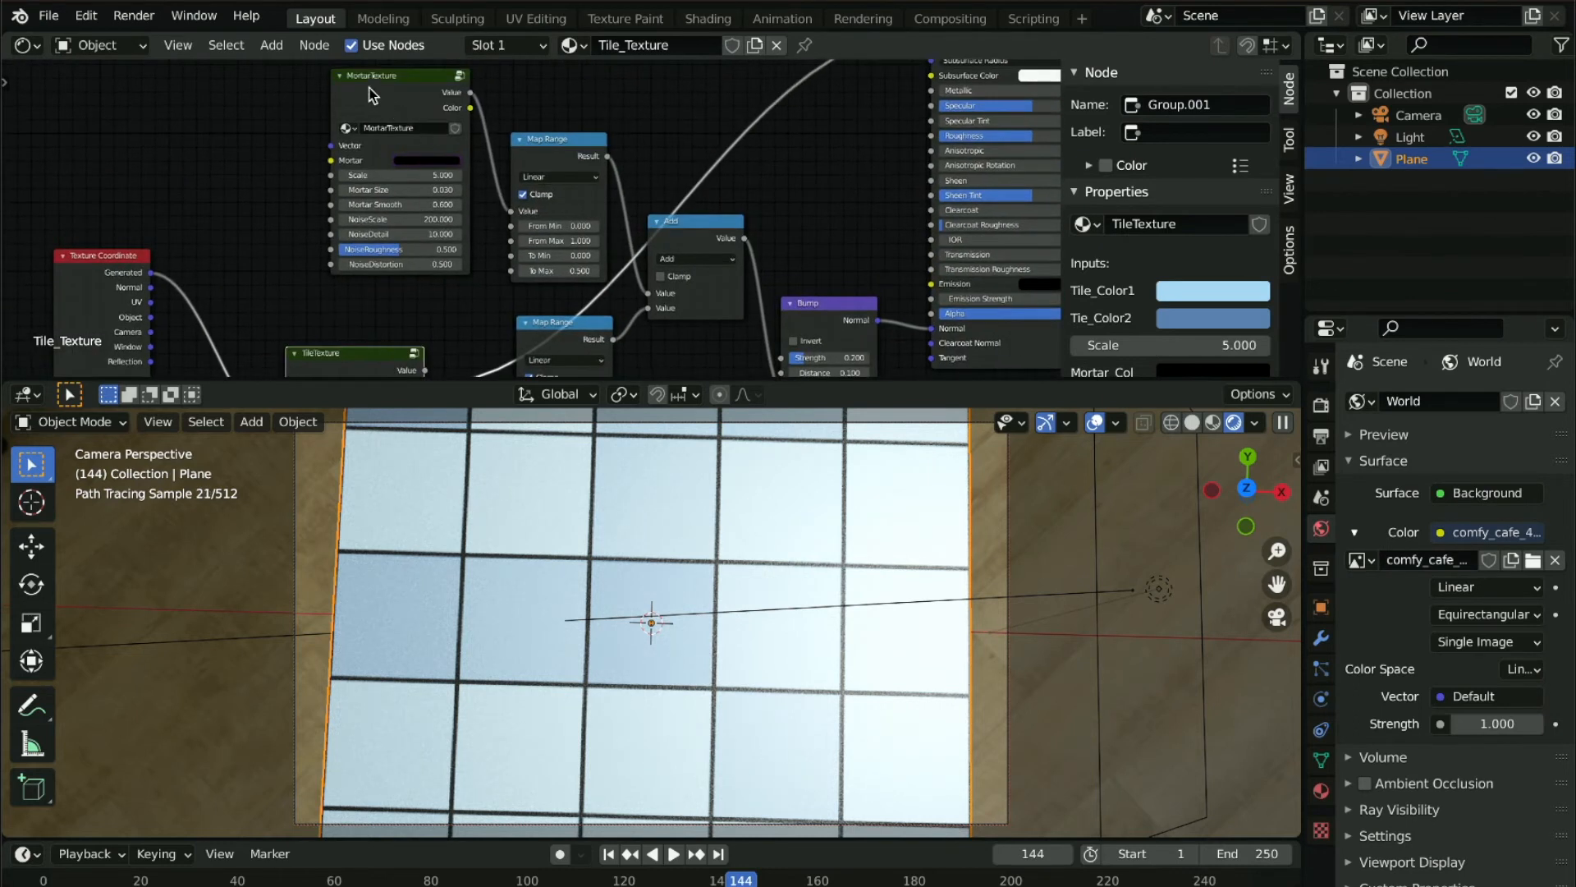
Line up the MortarTexture and TileTexture group nodes one above the other in the node tree
{"action": "left_click_drag", "start_coordinate": [381, 77], "coordinate": [352, 79]}
{"action": "scroll", "coordinate": [333, 239], "scroll_direction": "down", "scroll_amount": 8}
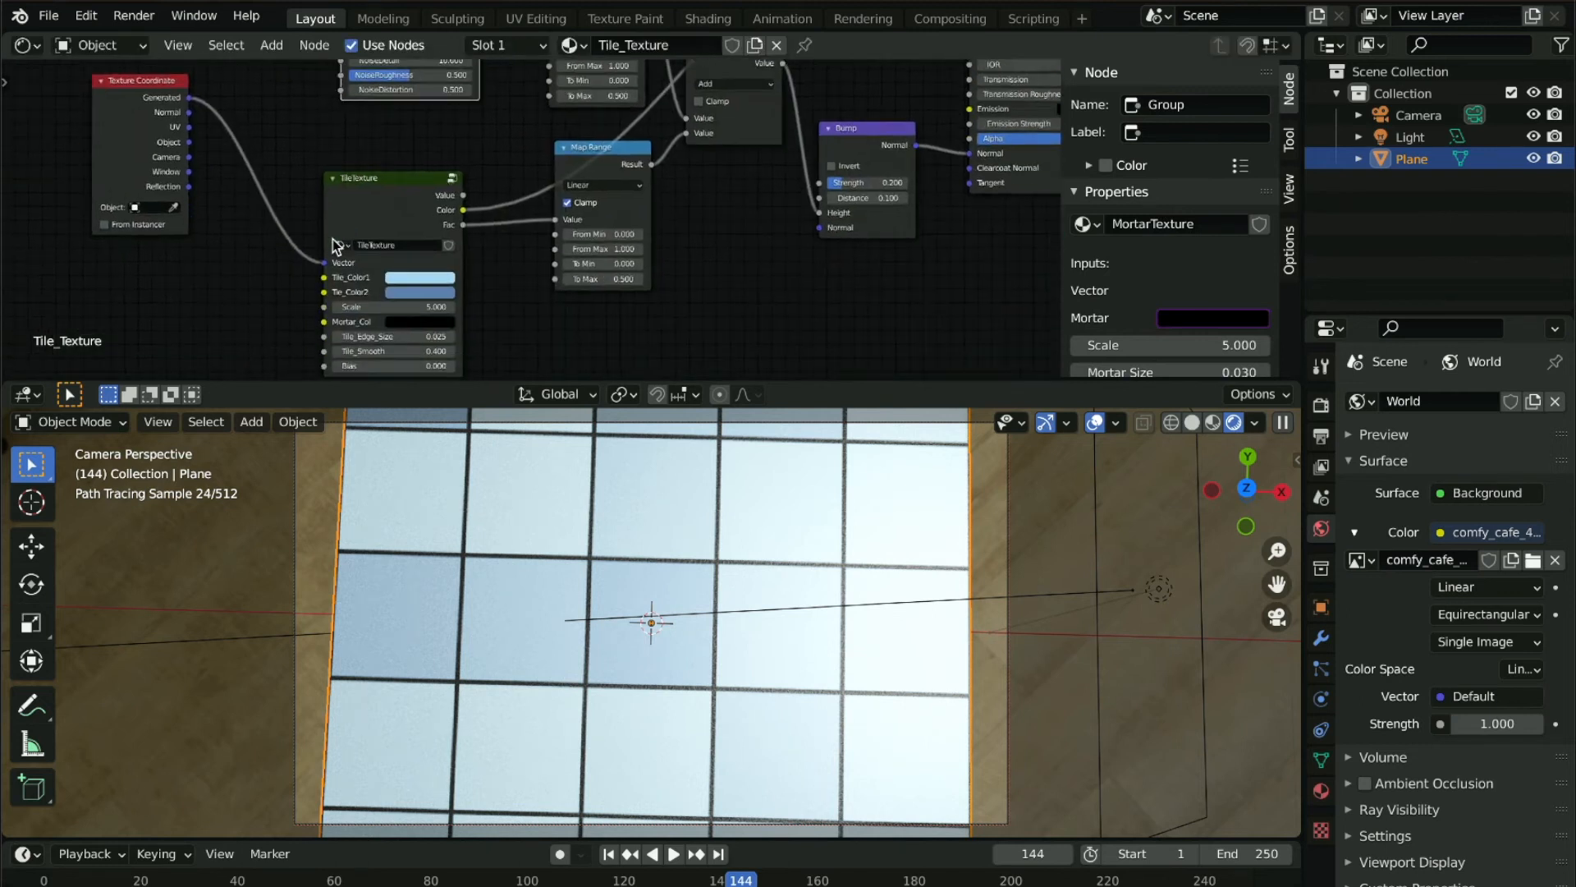
{"action": "left_click_drag", "start_coordinate": [372, 154], "coordinate": [388, 152]}
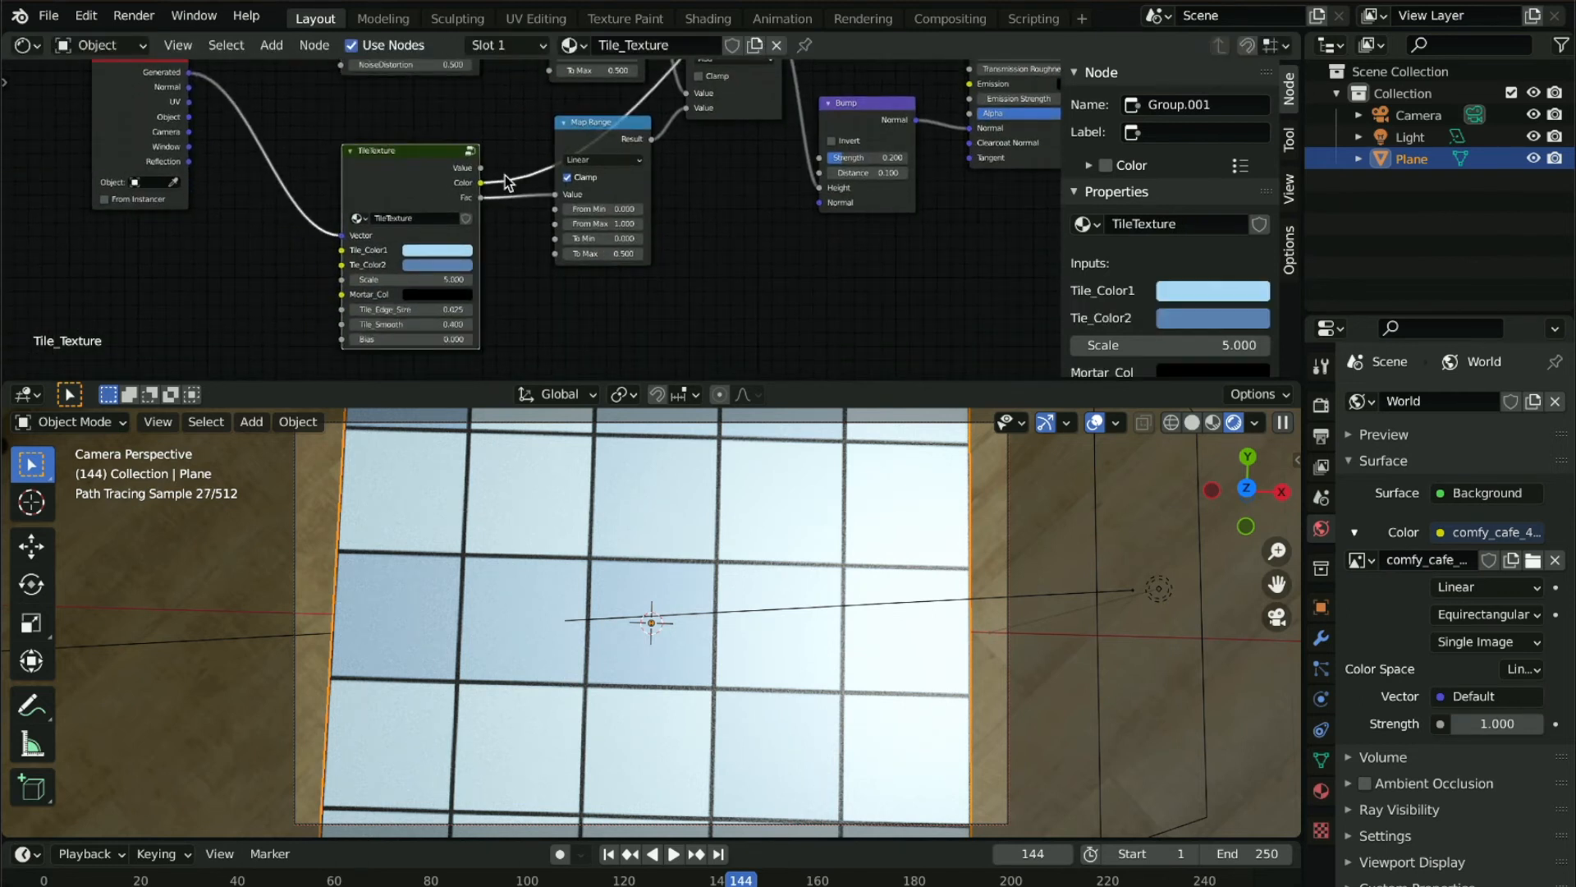
Review how the MortarTexture and TileTexture outputs pass through their Map Range nodes and Add into the Bump height
{"action": "scroll", "coordinate": [505, 175], "scroll_direction": "up", "scroll_amount": 5}
{"action": "middle_click_drag", "start_coordinate": [504, 175], "coordinate": [498, 178]}
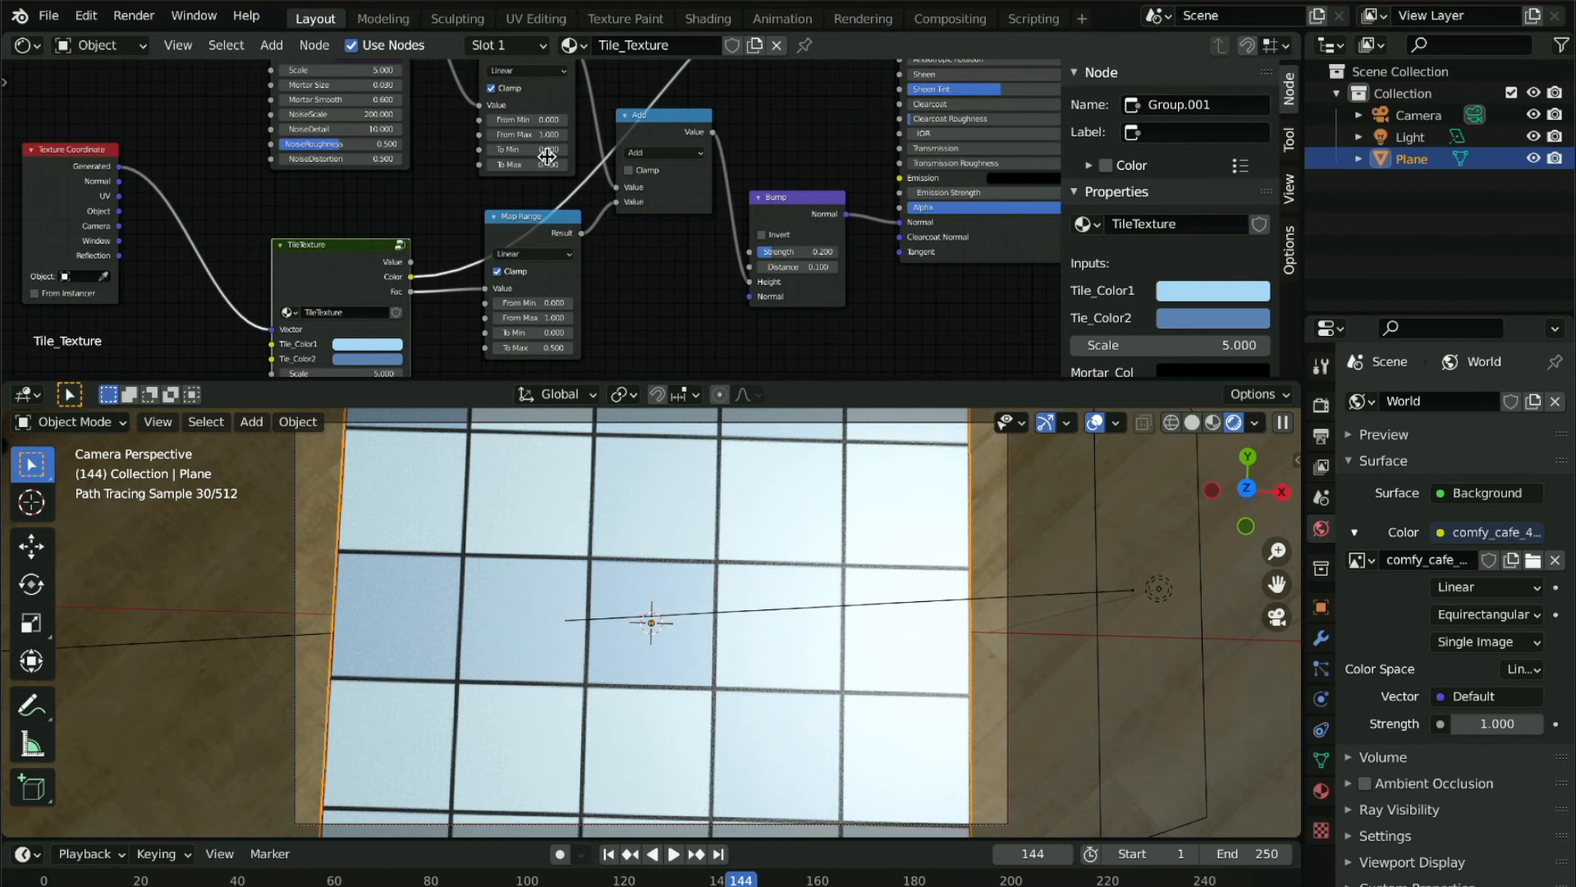
{"action": "scroll", "coordinate": [481, 166], "scroll_direction": "up", "scroll_amount": 5}
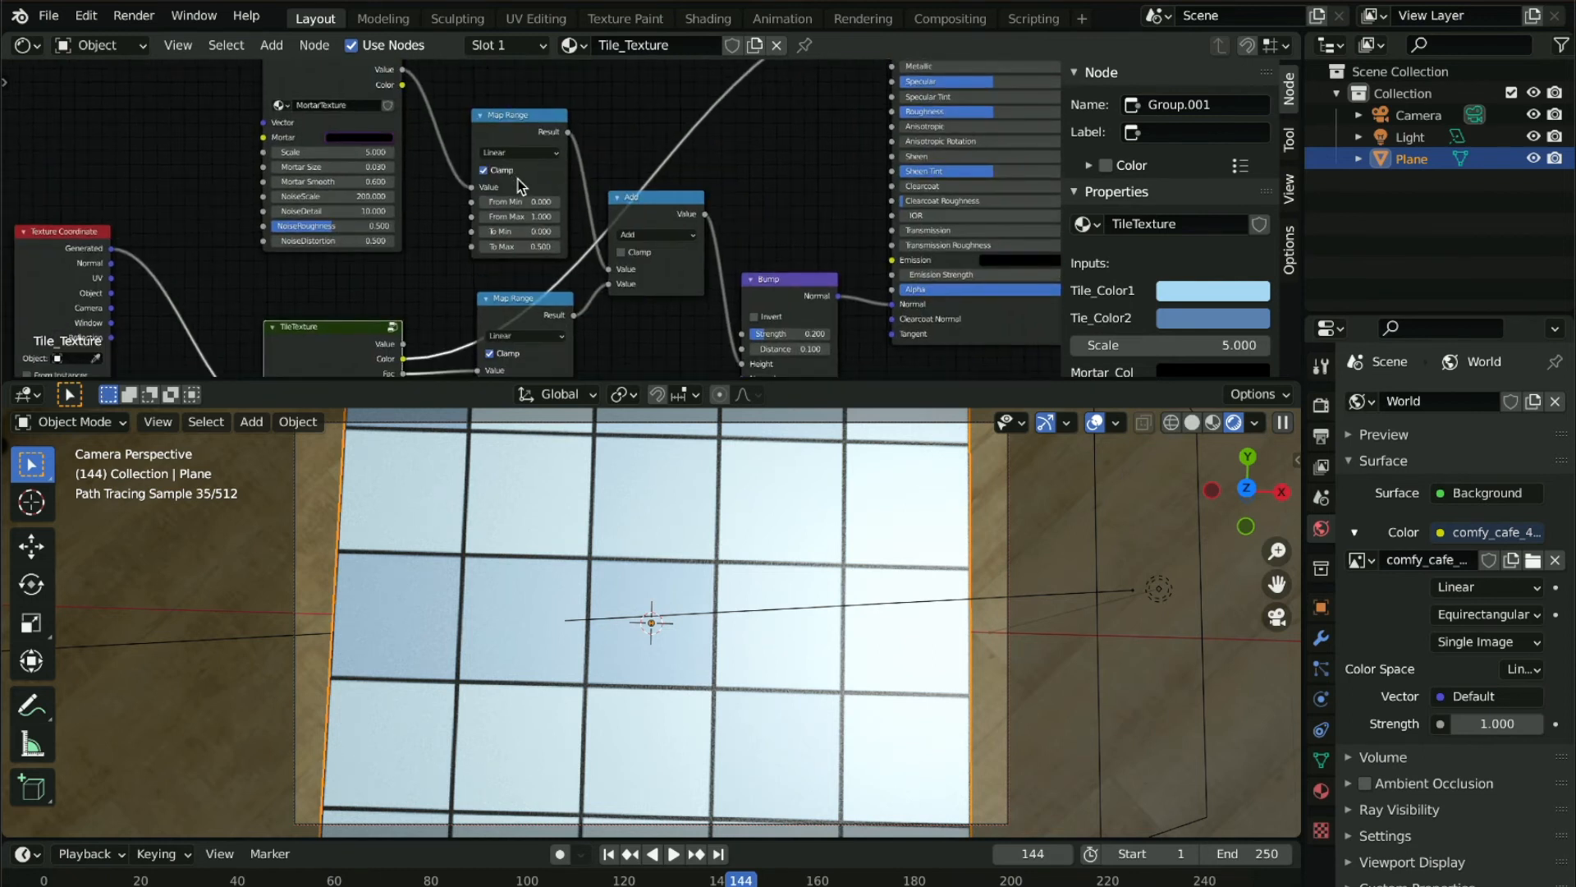
{"action": "middle_click_drag", "start_coordinate": [589, 291], "coordinate": [609, 236]}
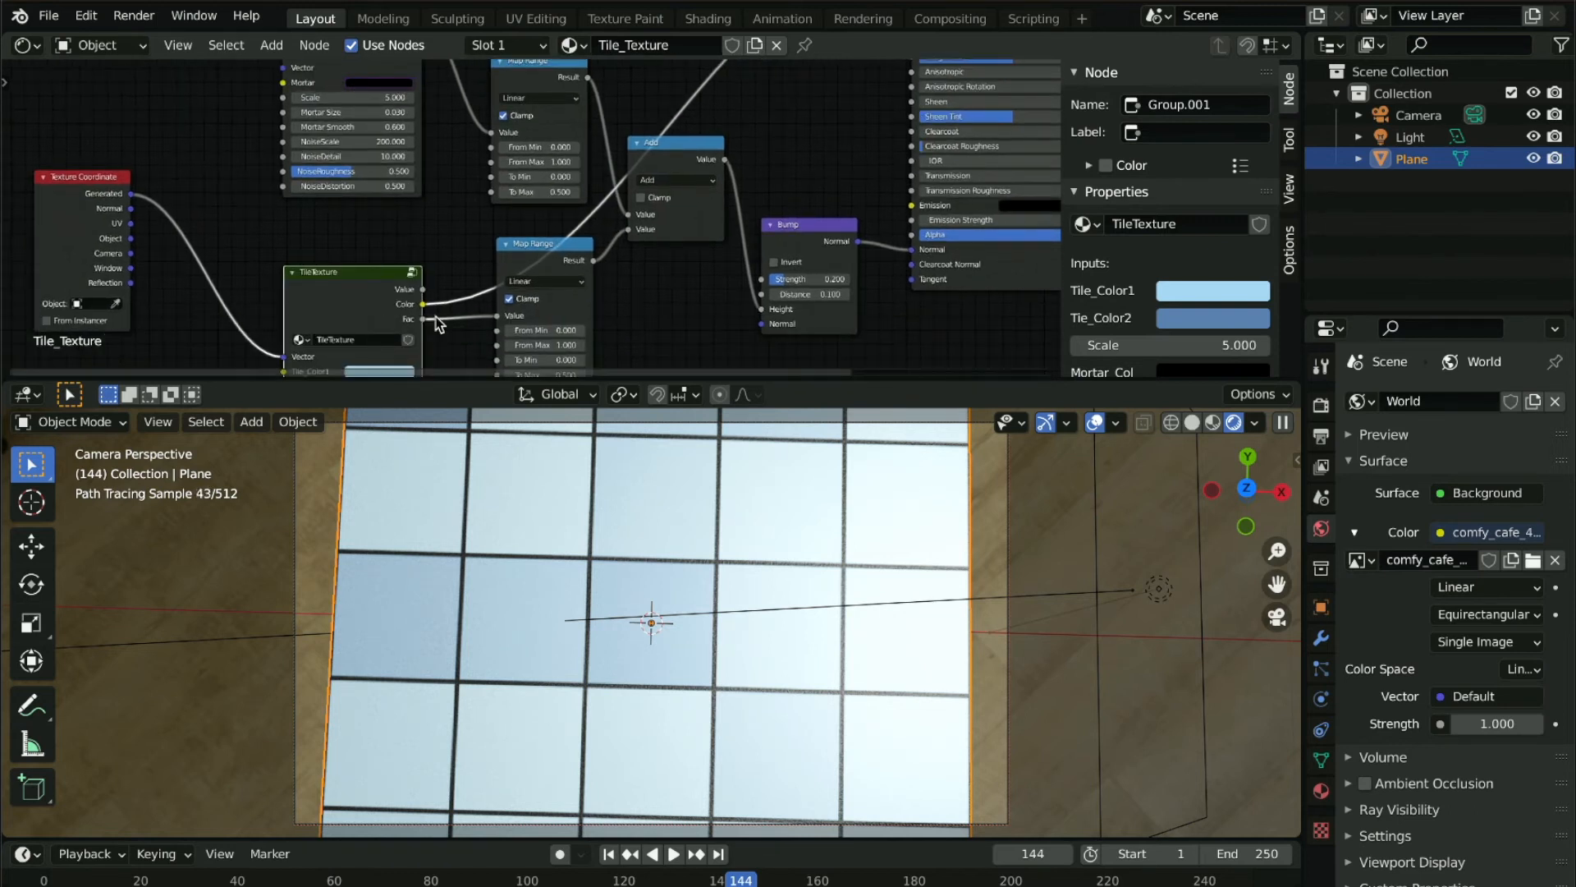
{"action": "middle_click_drag", "start_coordinate": [446, 179], "coordinate": [411, 223]}
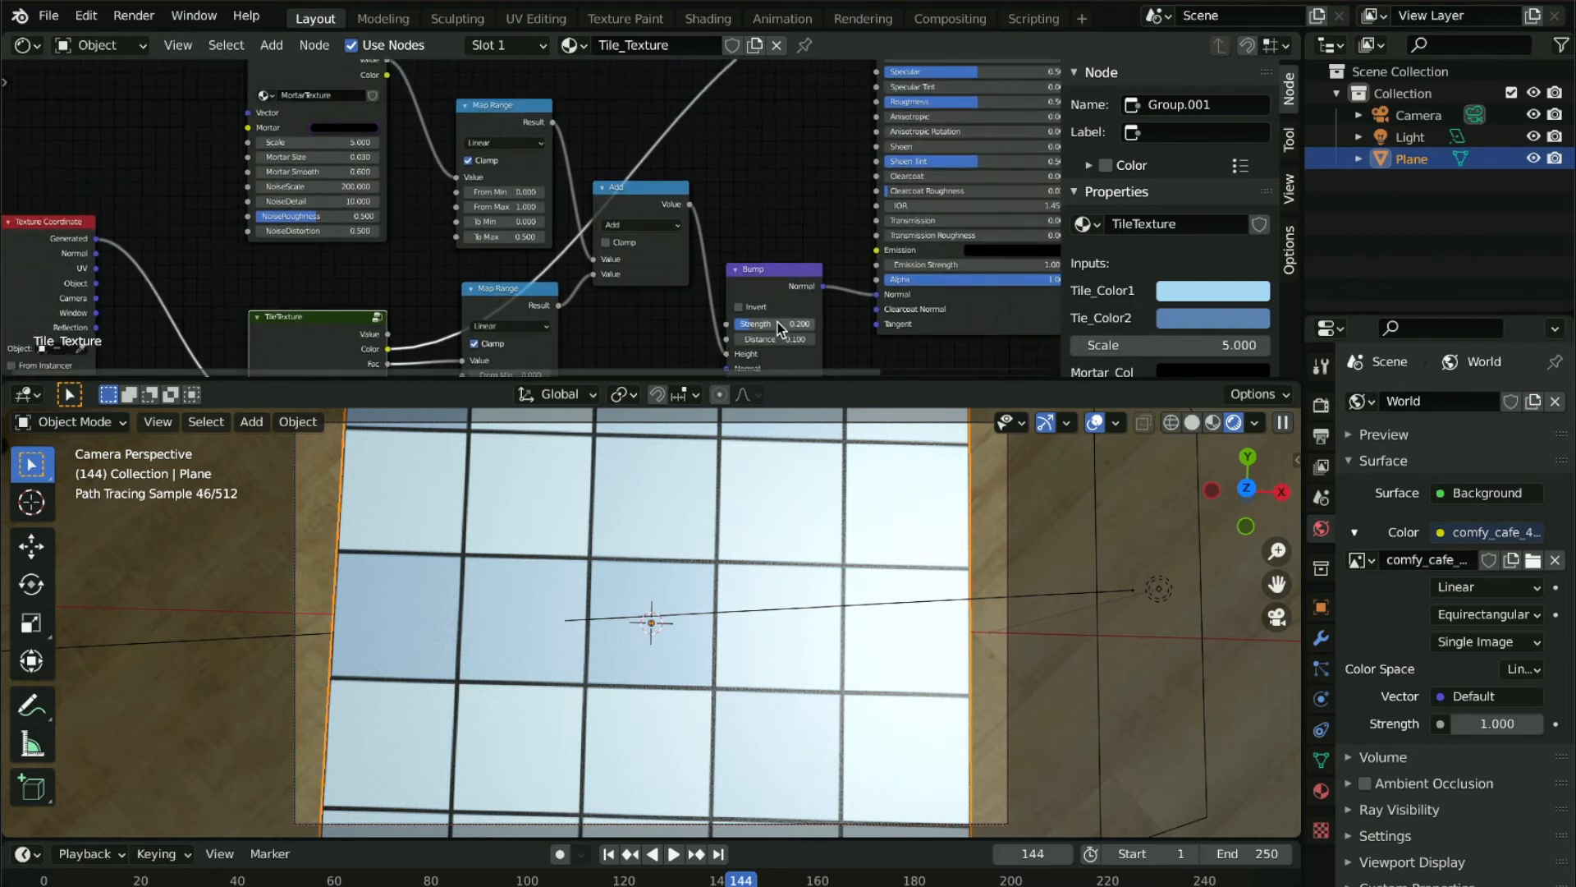
{"action": "middle_click_drag", "start_coordinate": [394, 371], "coordinate": [367, 290]}
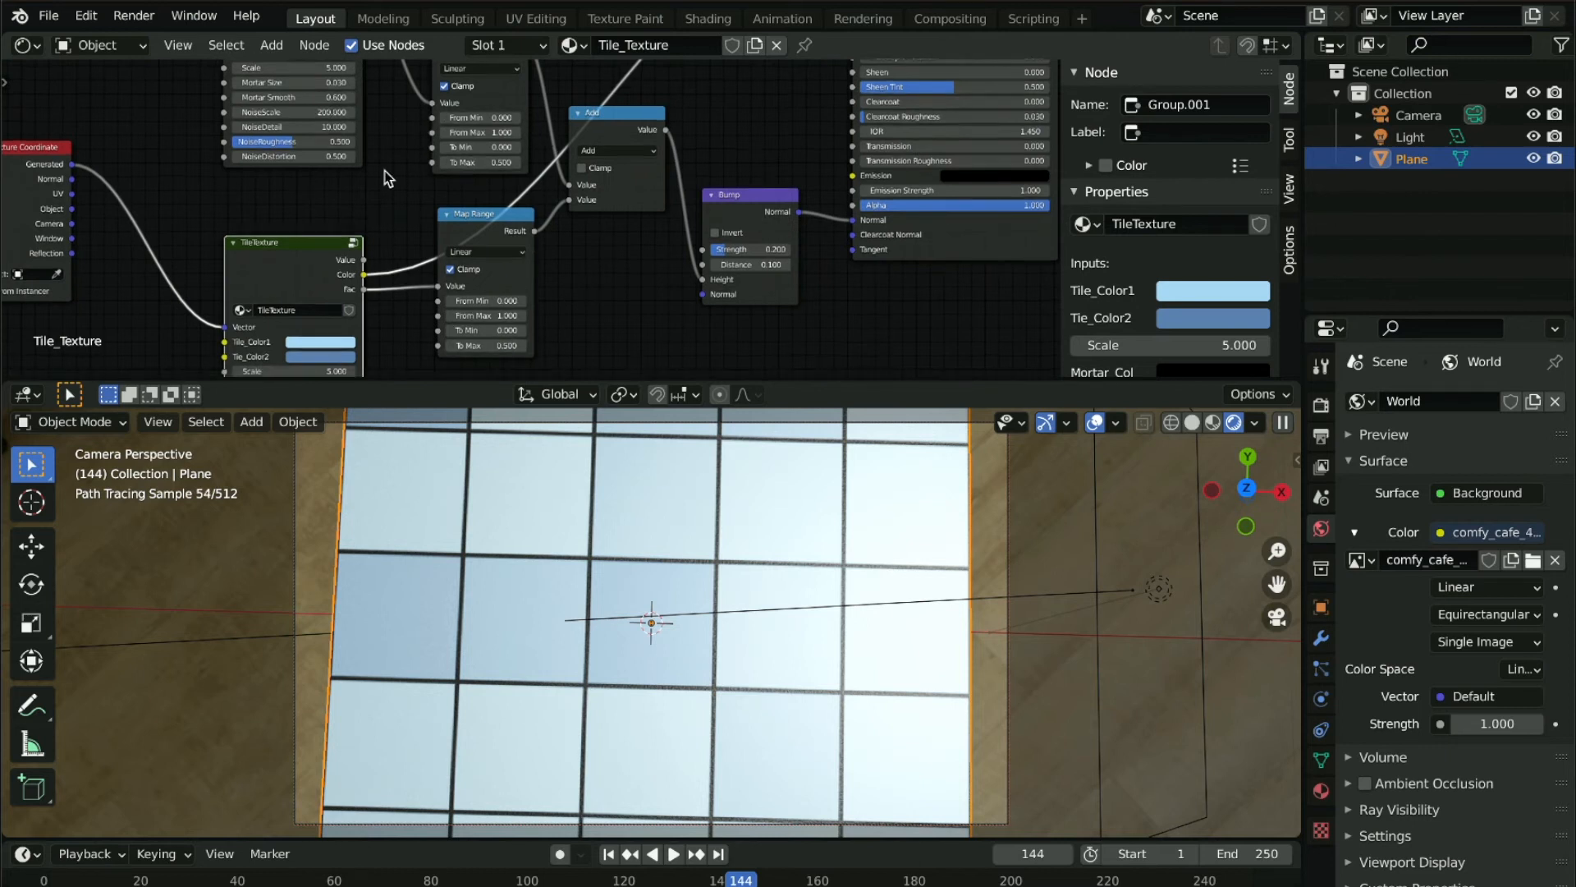
{"action": "middle_click_drag", "start_coordinate": [383, 132], "coordinate": [388, 179]}
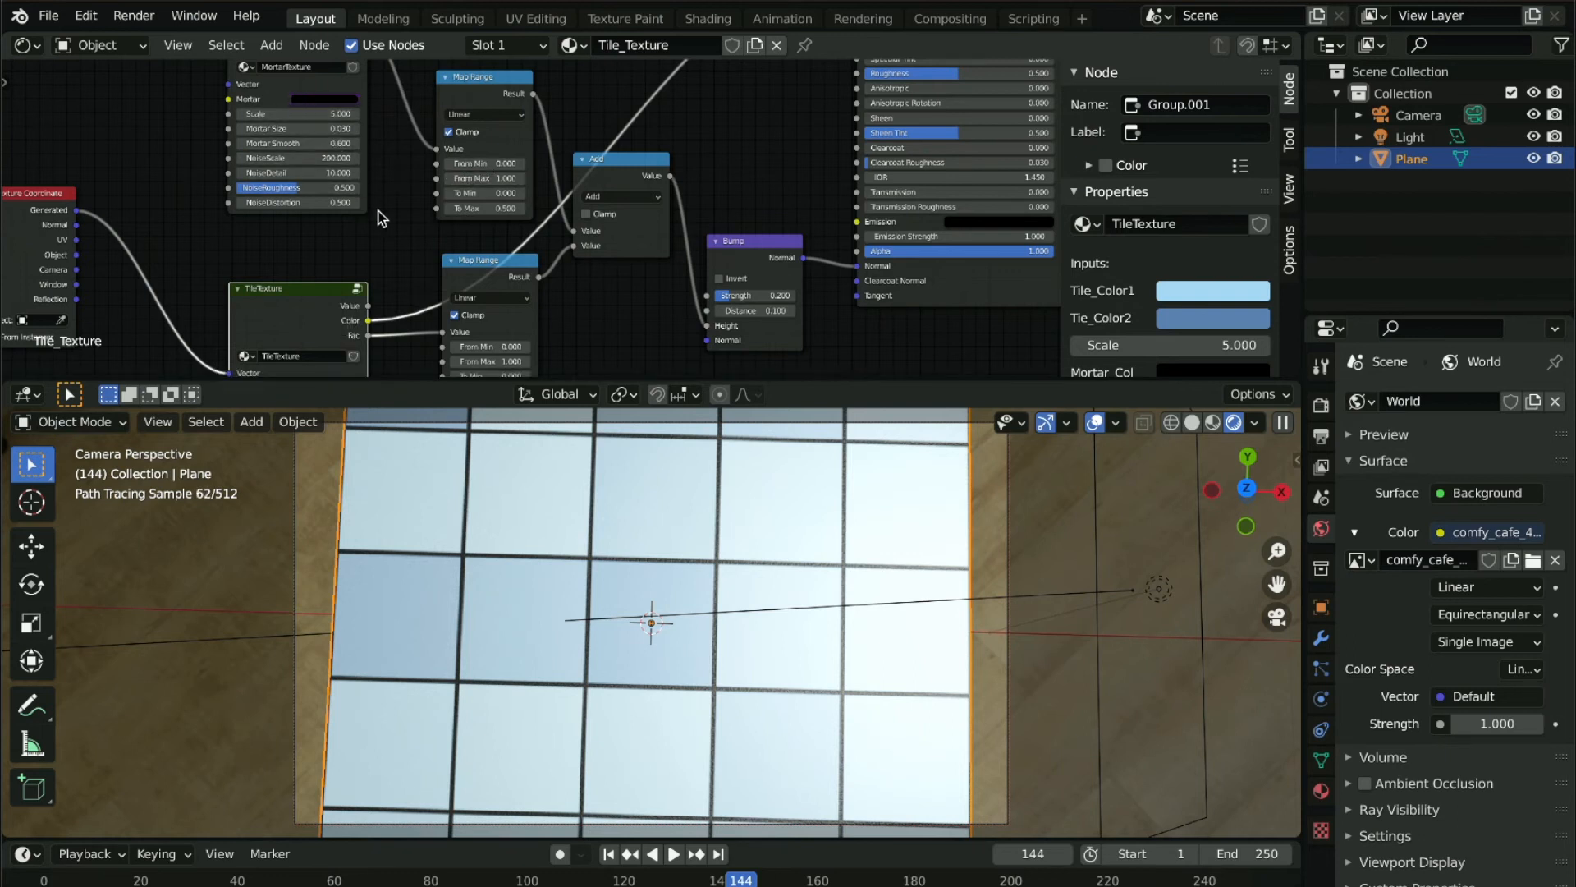
{"action": "middle_click_drag", "start_coordinate": [382, 229], "coordinate": [421, 153]}
Delete the Texture Coordinate node from the material's node tree
{"action": "left_click", "coordinate": [72, 131]}
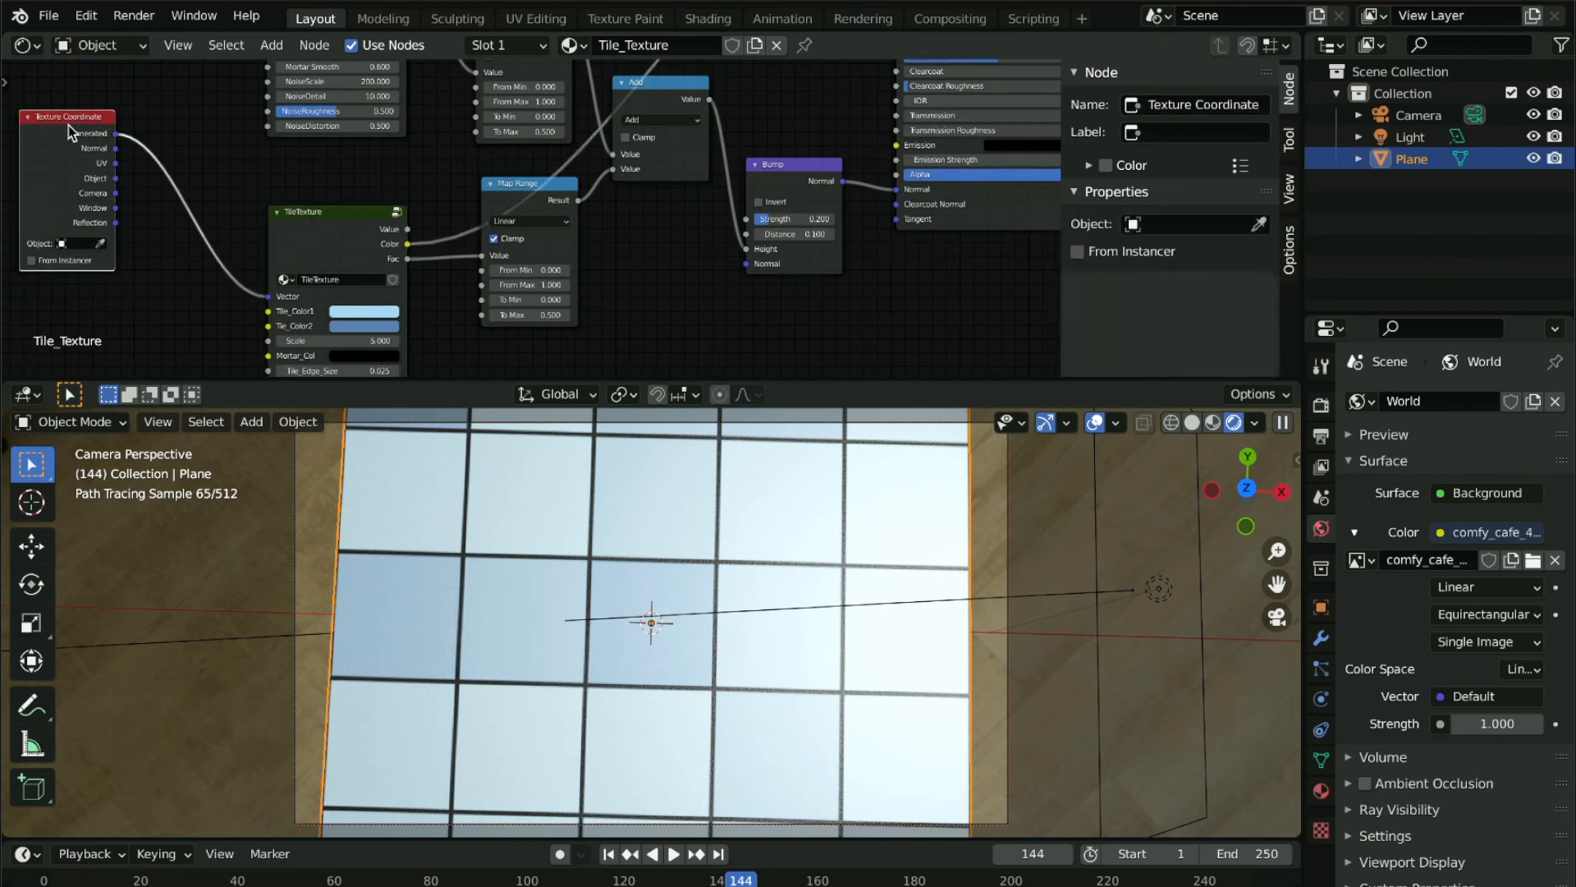
{"action": "scroll", "coordinate": [133, 158], "scroll_direction": "up", "scroll_amount": 3}
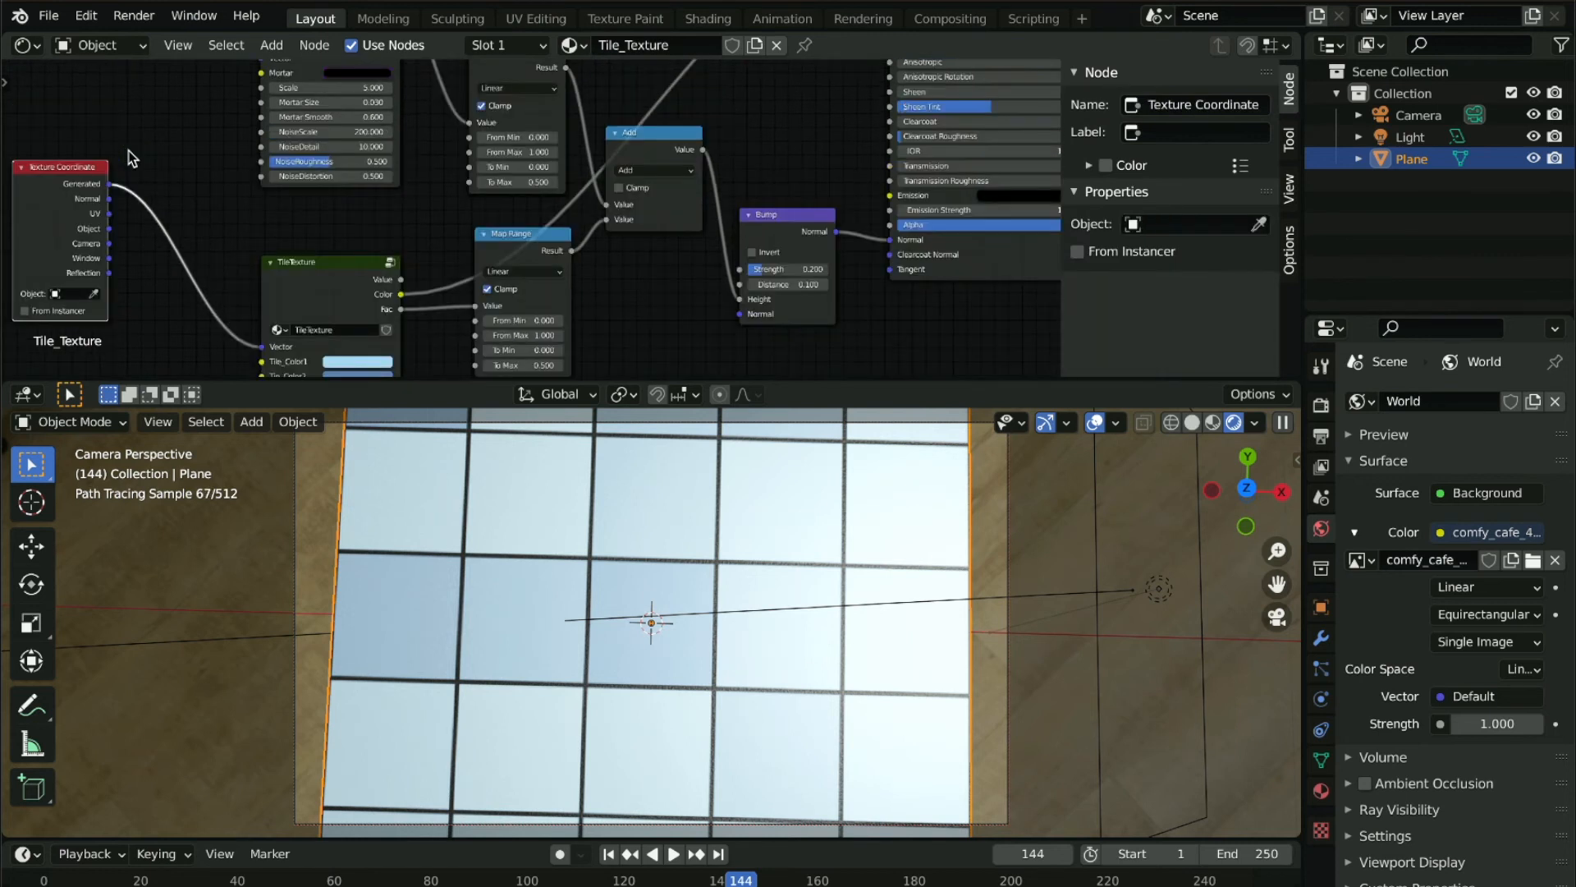
{"action": "key", "text": "x"}
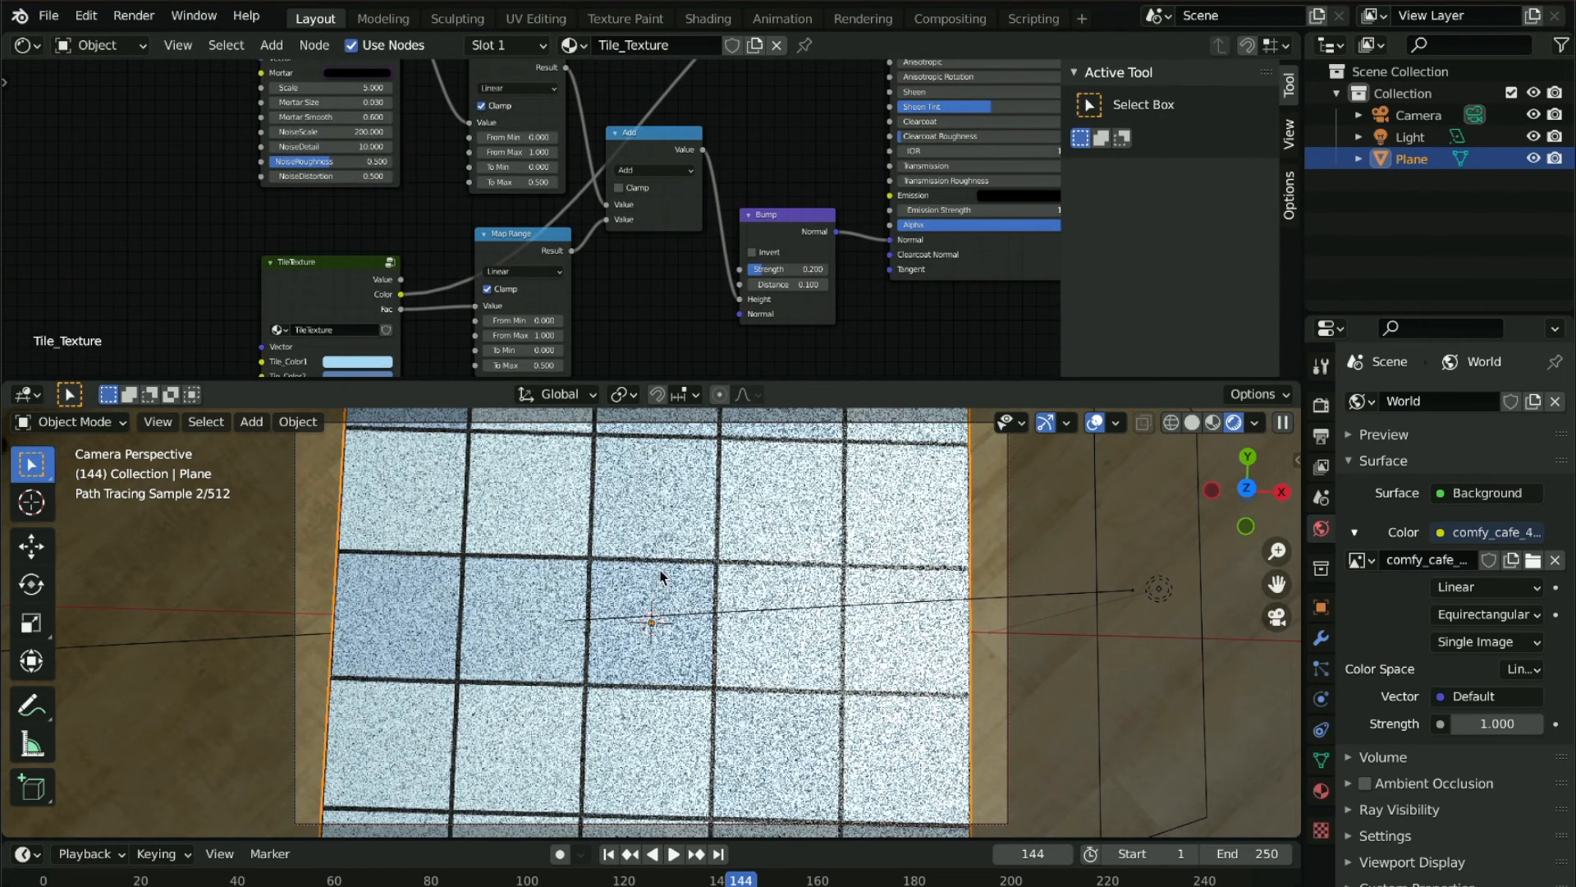
Try a Tile_Smooth value of 0.2 on TileTexture and set it back to 0.4
{"action": "scroll", "coordinate": [661, 577], "scroll_direction": "up", "scroll_amount": 3}
{"action": "scroll", "coordinate": [661, 578], "scroll_direction": "up", "scroll_amount": 3}
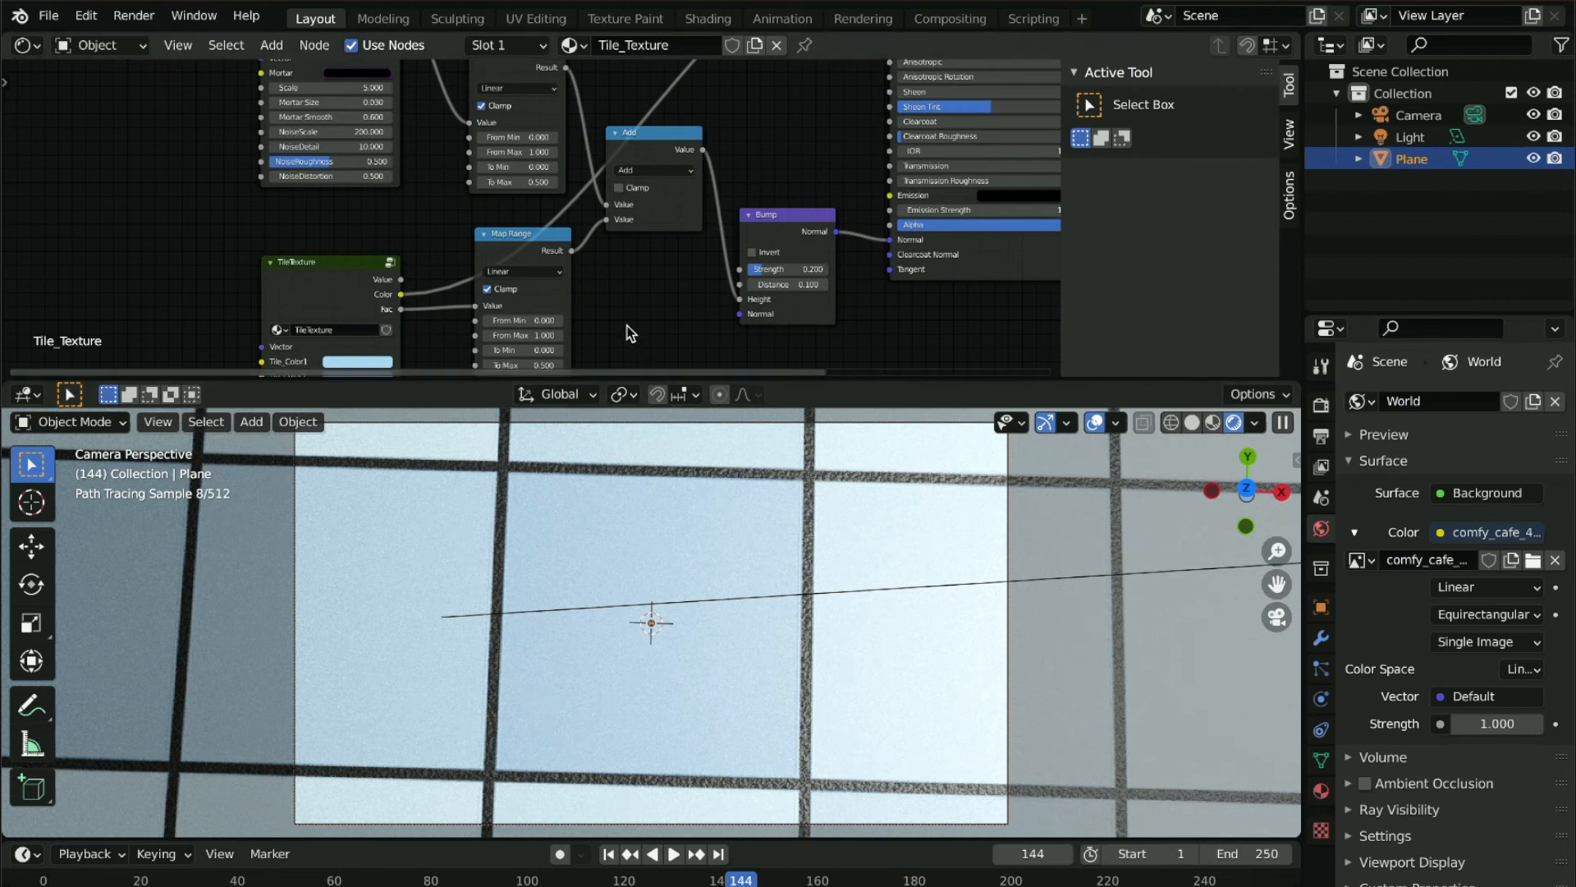
{"action": "scroll", "coordinate": [628, 326], "scroll_direction": "down", "scroll_amount": 3}
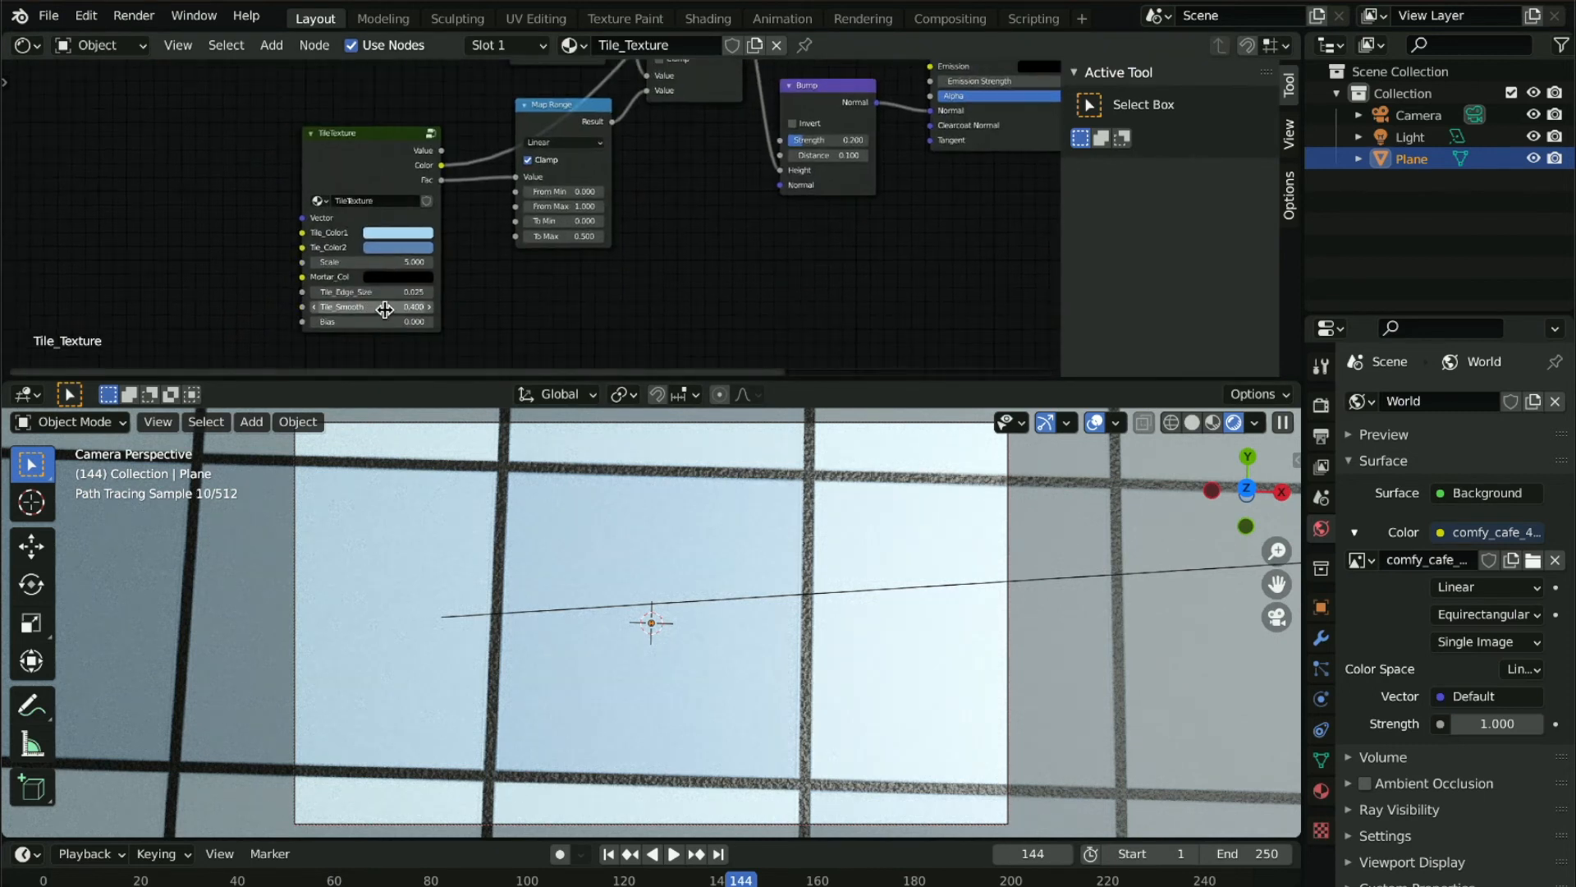
{"action": "left_click", "coordinate": [386, 306]}
{"action": "type", "text": "0.2"}
{"action": "key", "text": "Return"}
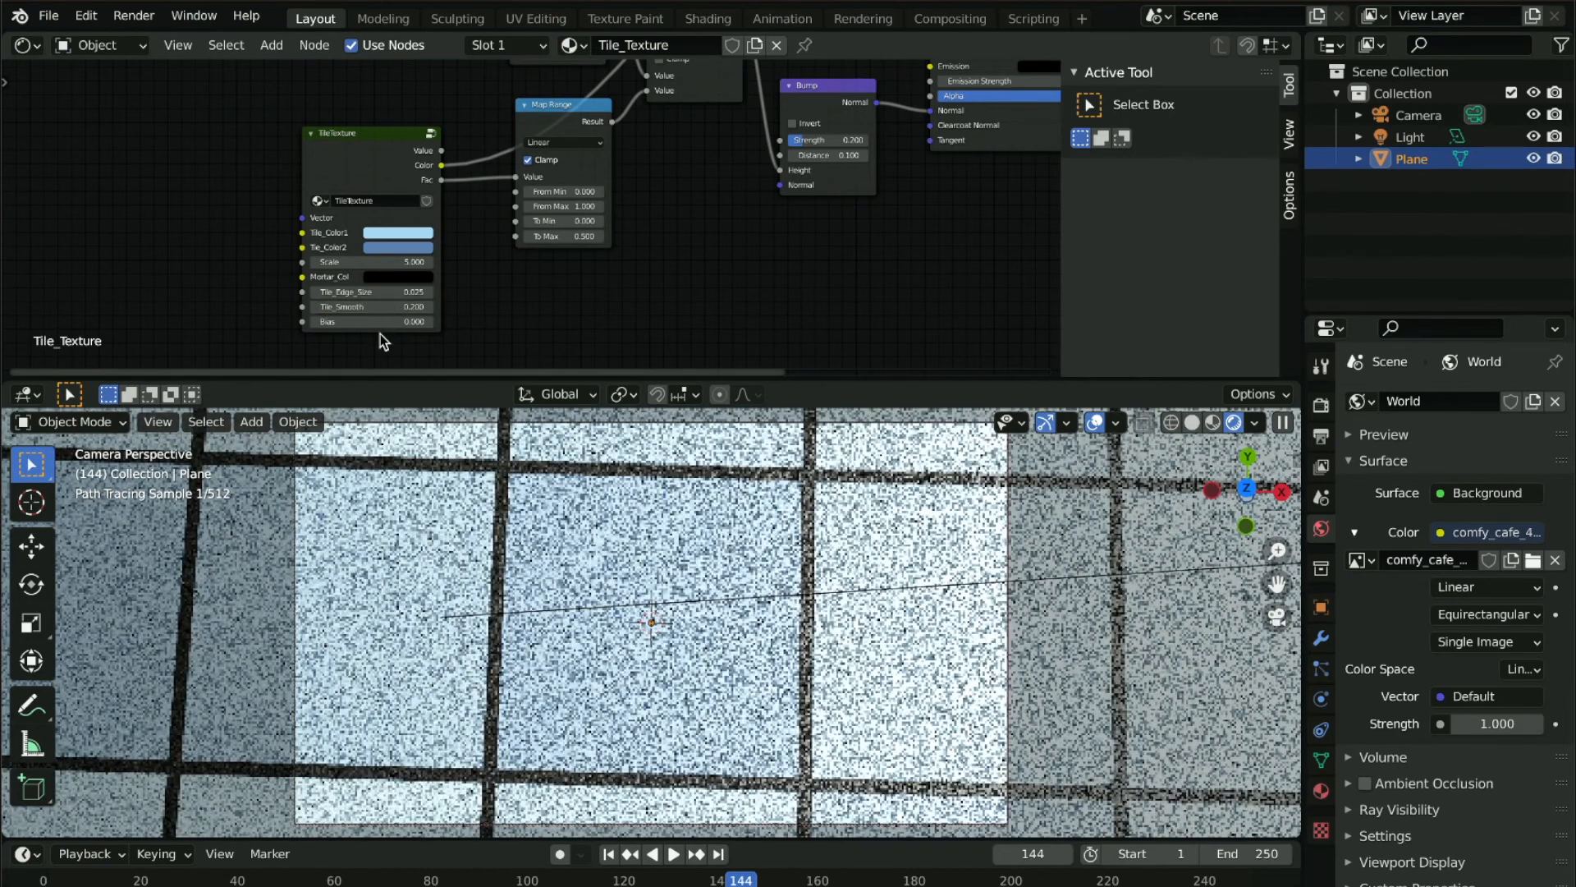
{"action": "left_click", "coordinate": [394, 305]}
{"action": "type", "text": "0.4"}
{"action": "key", "text": "Return"}
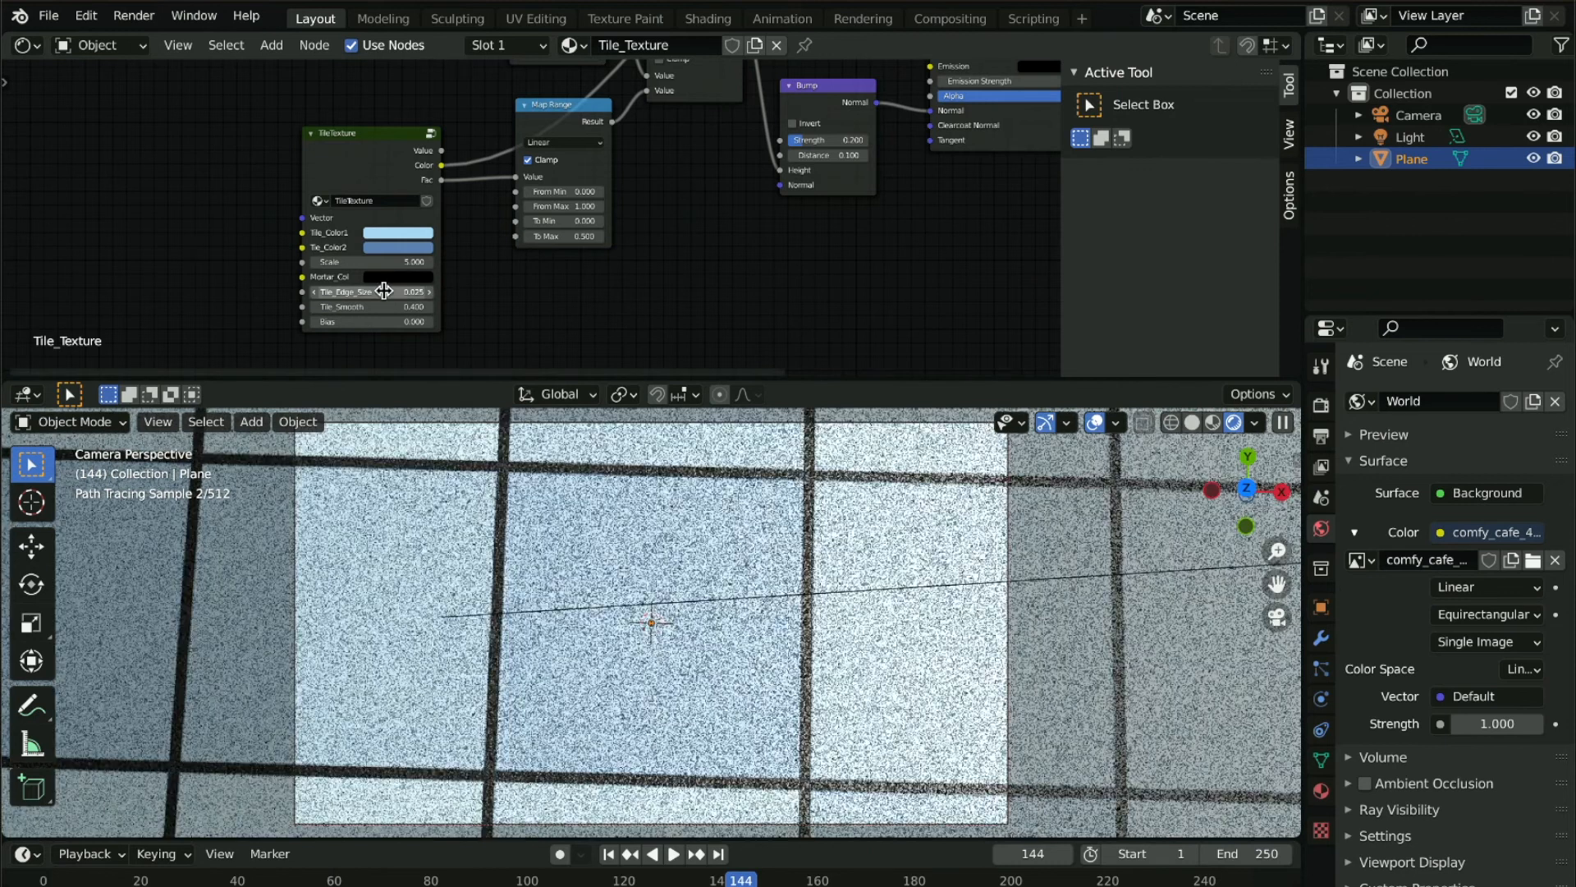
Try a Tile_Edge_Size of 0.15 on TileTexture and reduce it to 0.02
{"action": "left_click", "coordinate": [383, 291]}
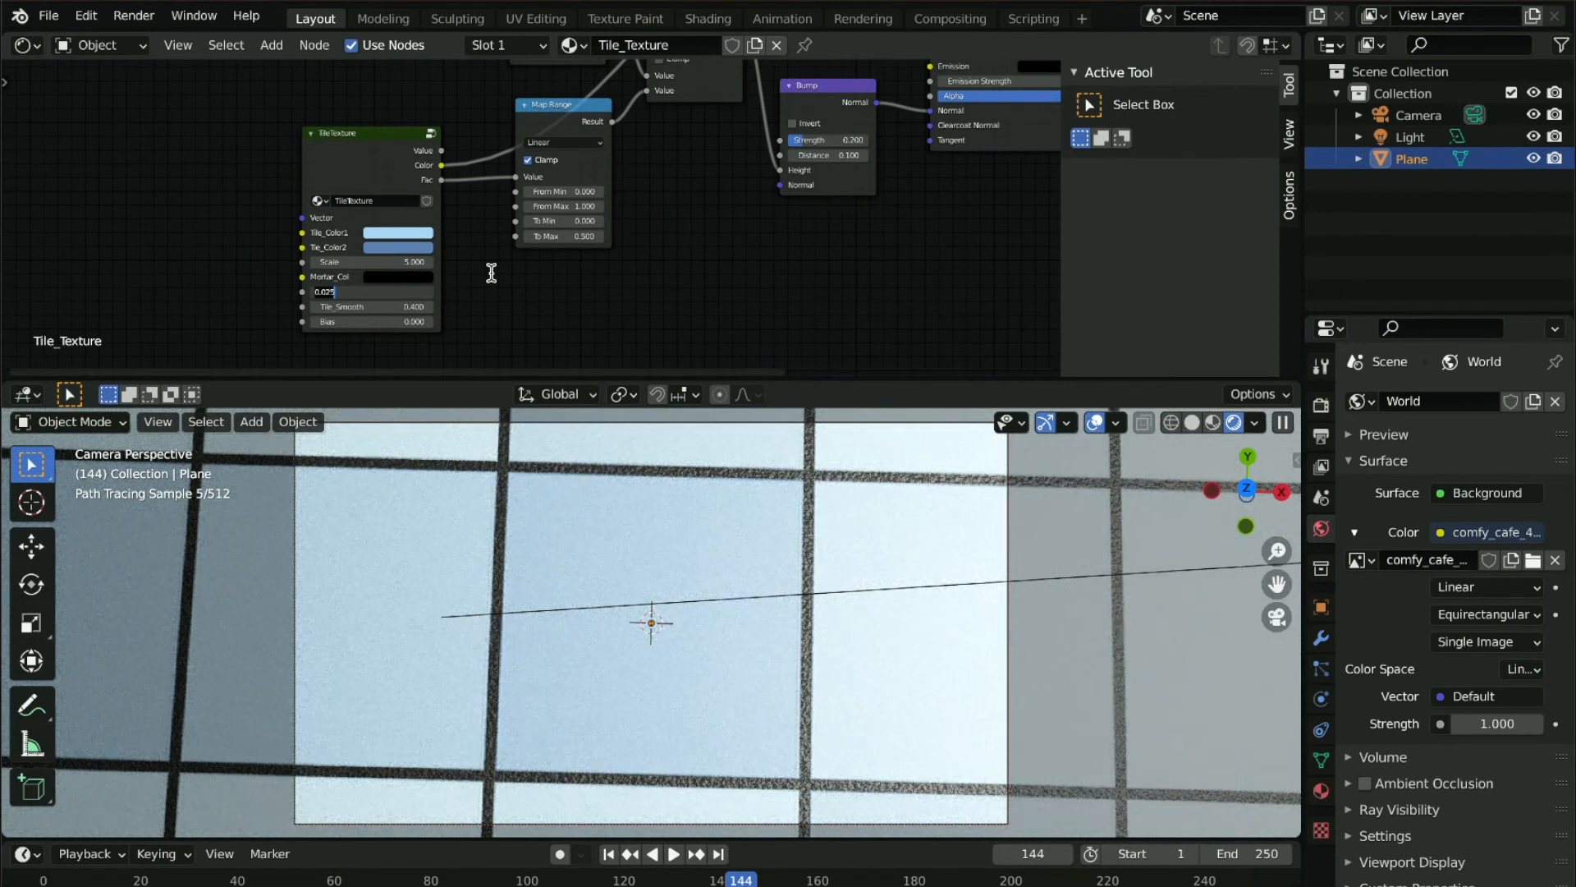
{"action": "key", "text": "BackSpace"}
{"action": "type", "text": ".15"}
{"action": "key", "text": "Return"}
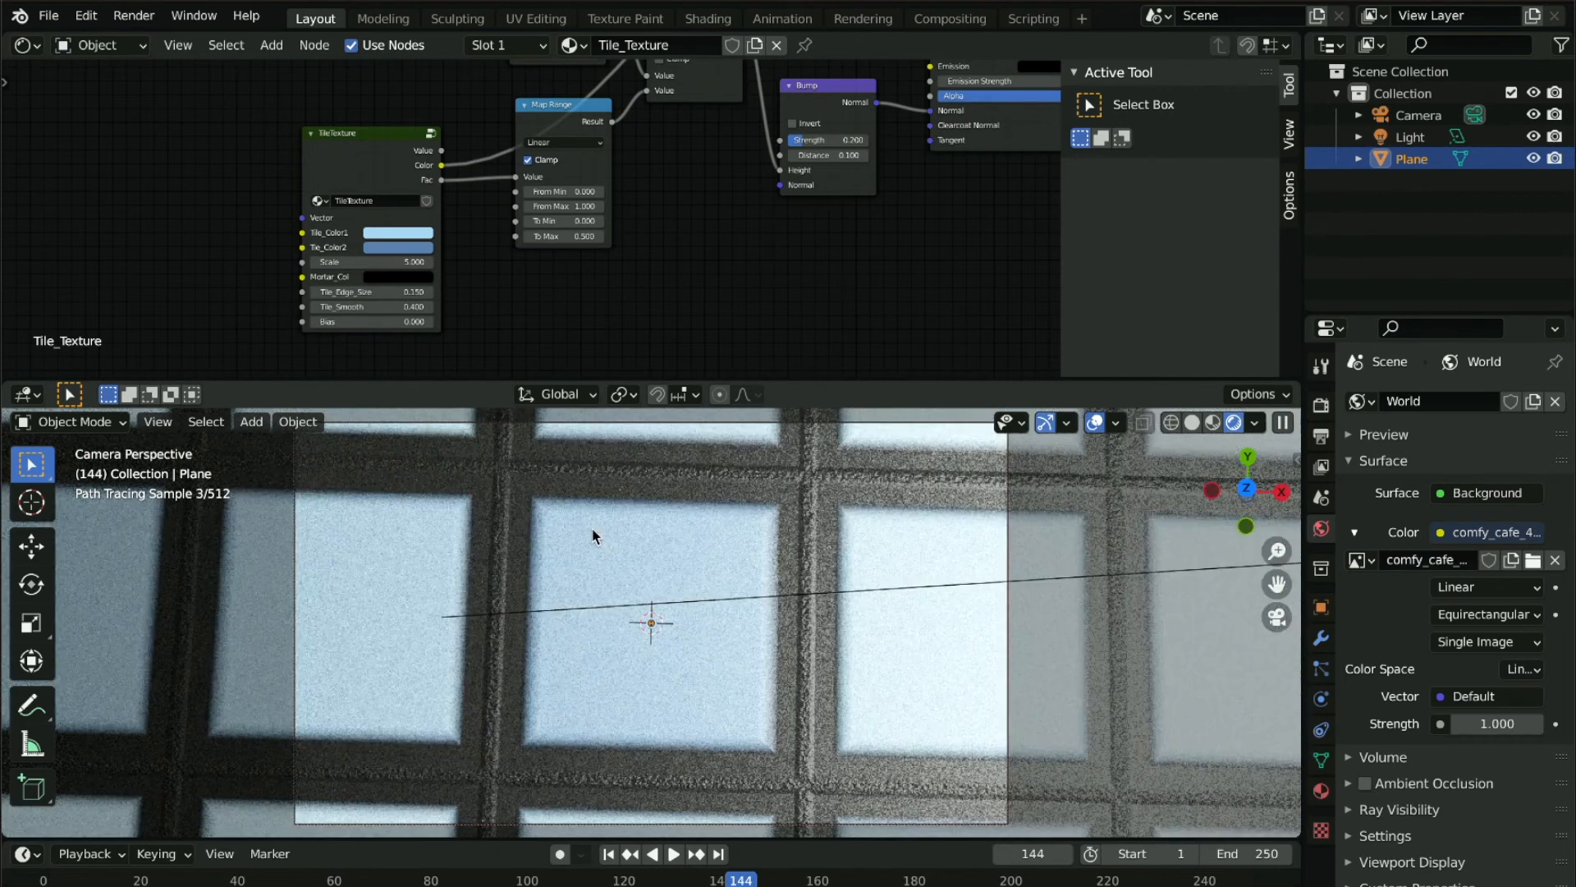
{"action": "left_click", "coordinate": [395, 289]}
{"action": "key", "text": "BackSpace"}
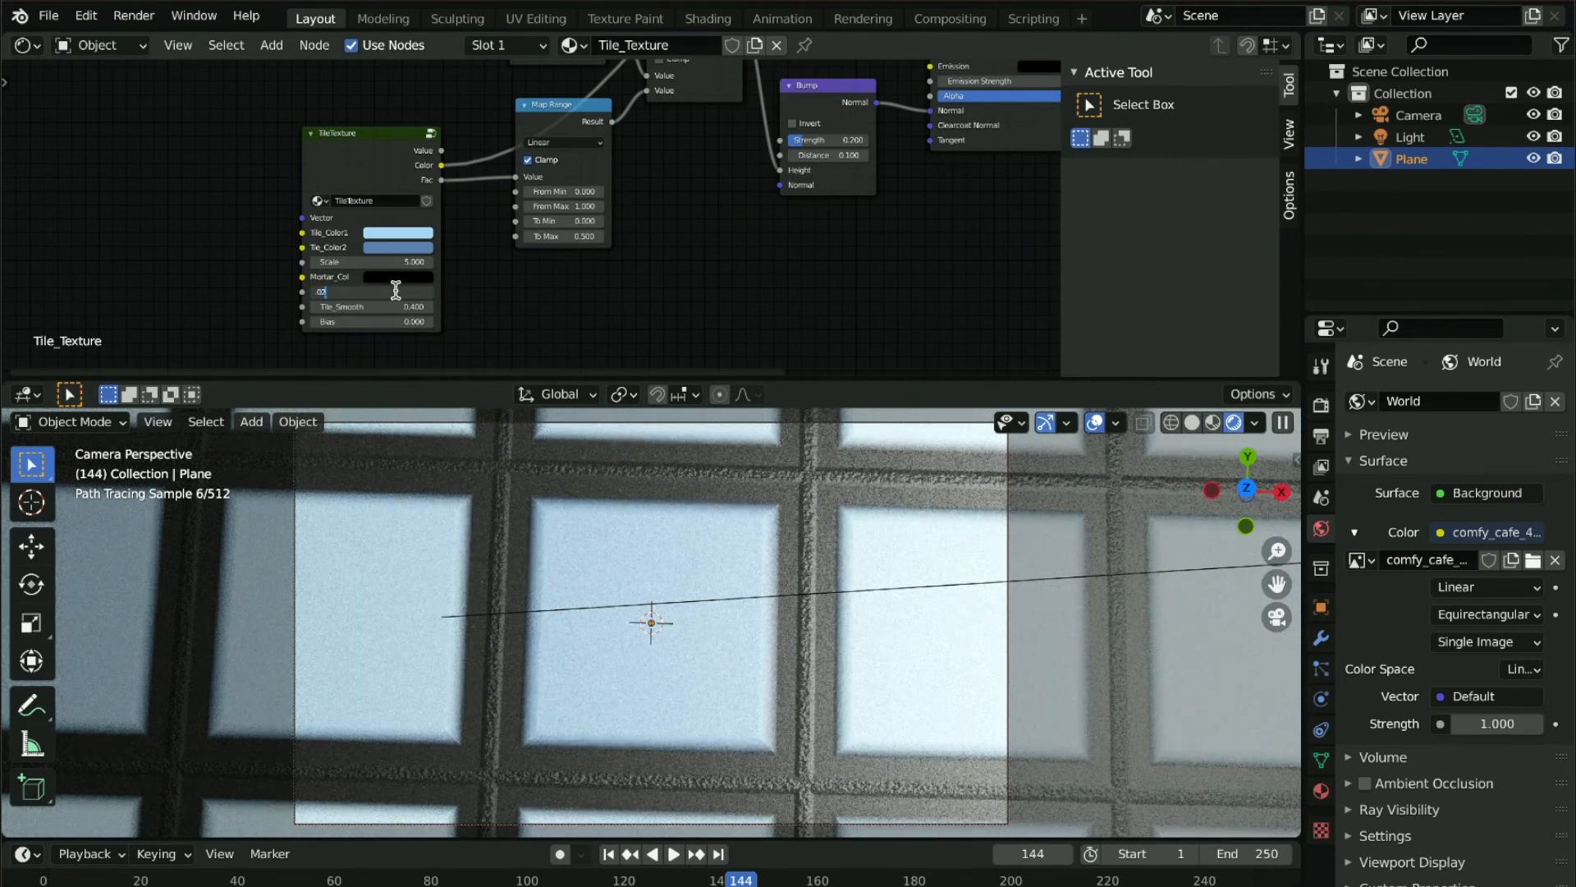
{"action": "key", "text": "Return"}
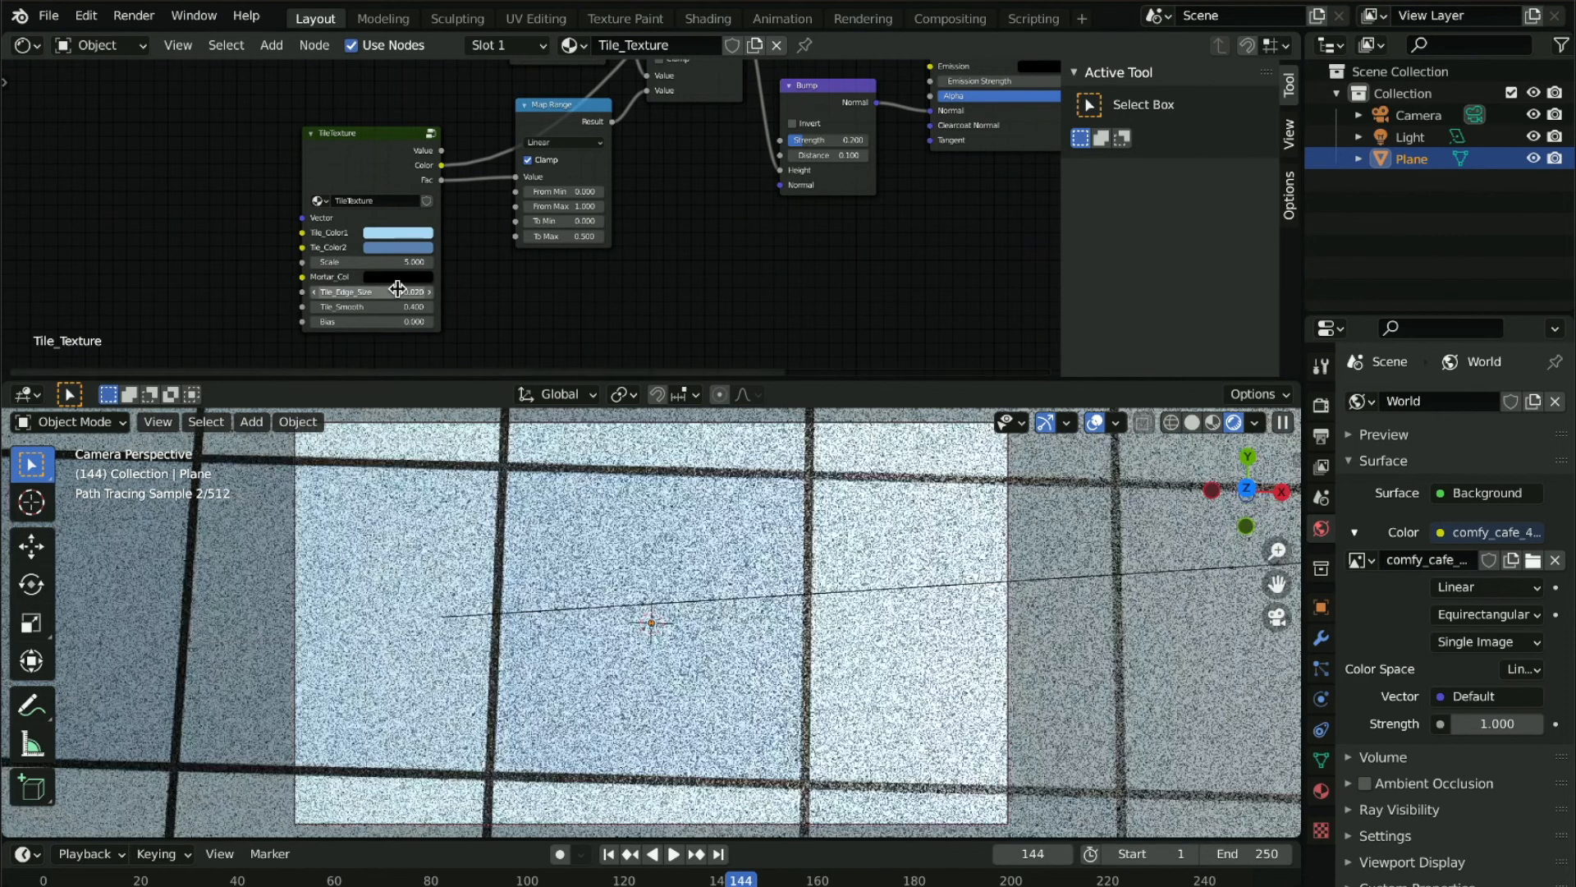
Try a Tile_Edge_Size of 0.25 on TileTexture and set it back to 0.025
{"action": "left_click", "coordinate": [396, 290]}
{"action": "type", "text": ".2"}
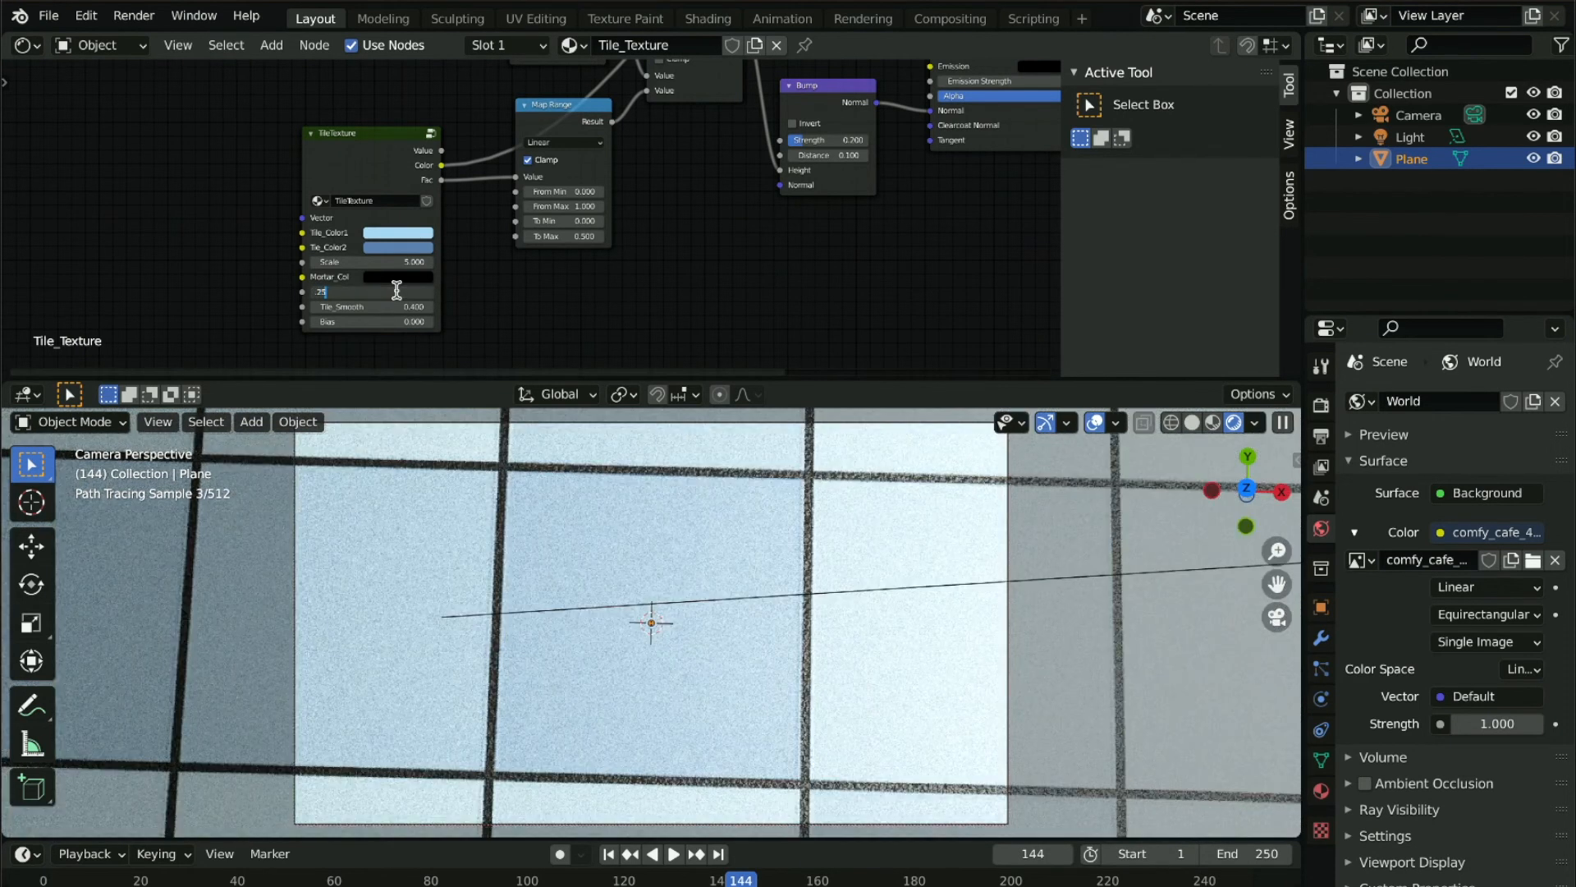
{"action": "type", "text": "5"}
{"action": "key", "text": "Return"}
{"action": "left_click", "coordinate": [391, 293]}
{"action": "type", "text": ".02"}
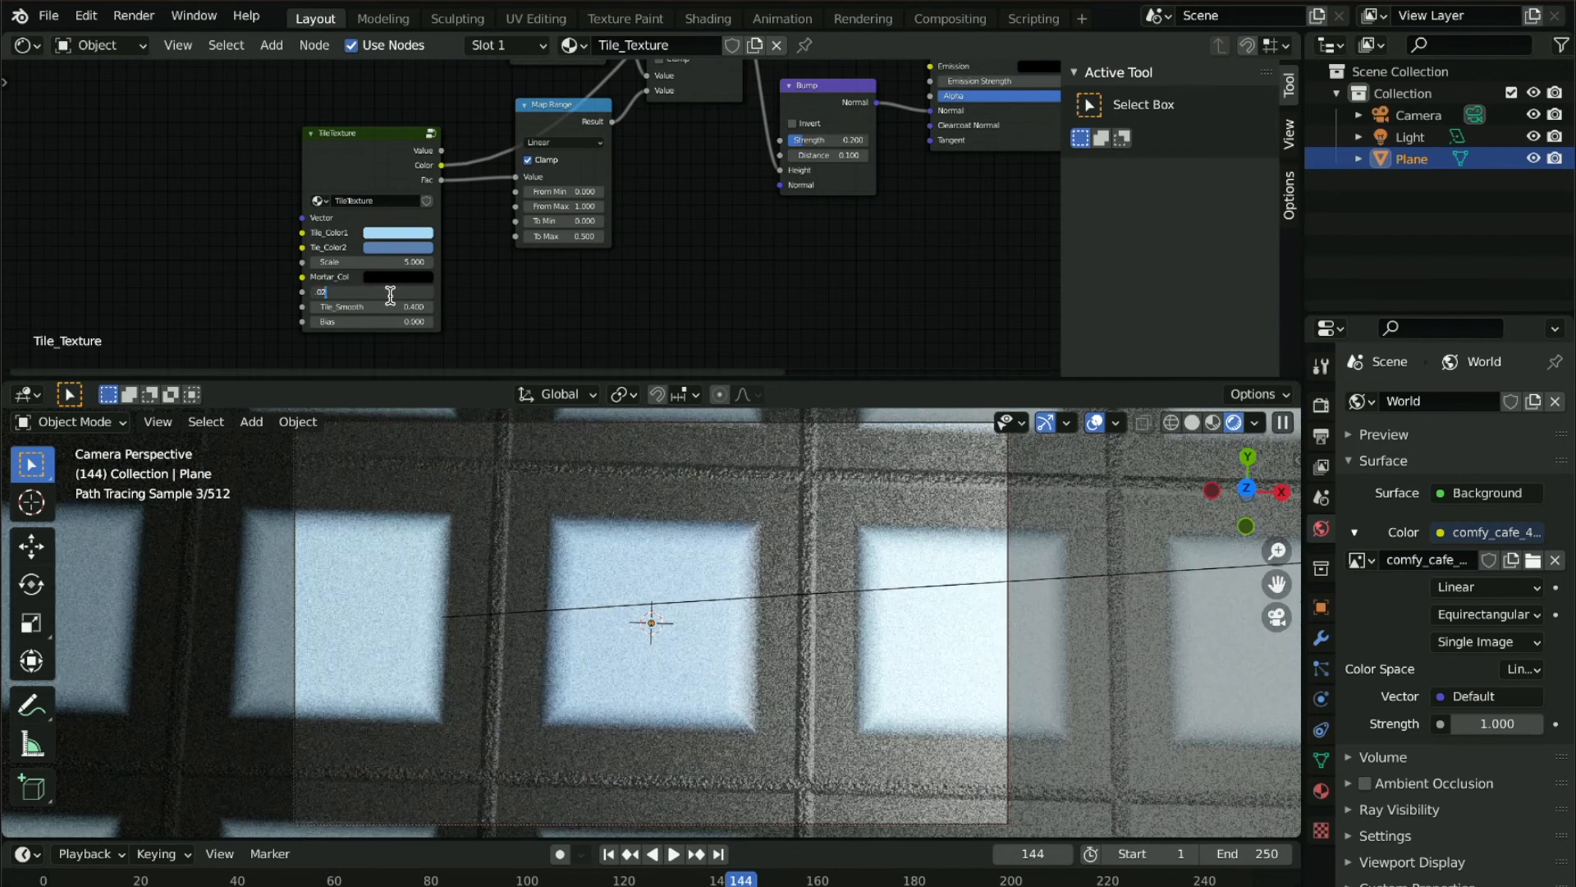
{"action": "type", "text": "5"}
{"action": "key", "text": "Return"}
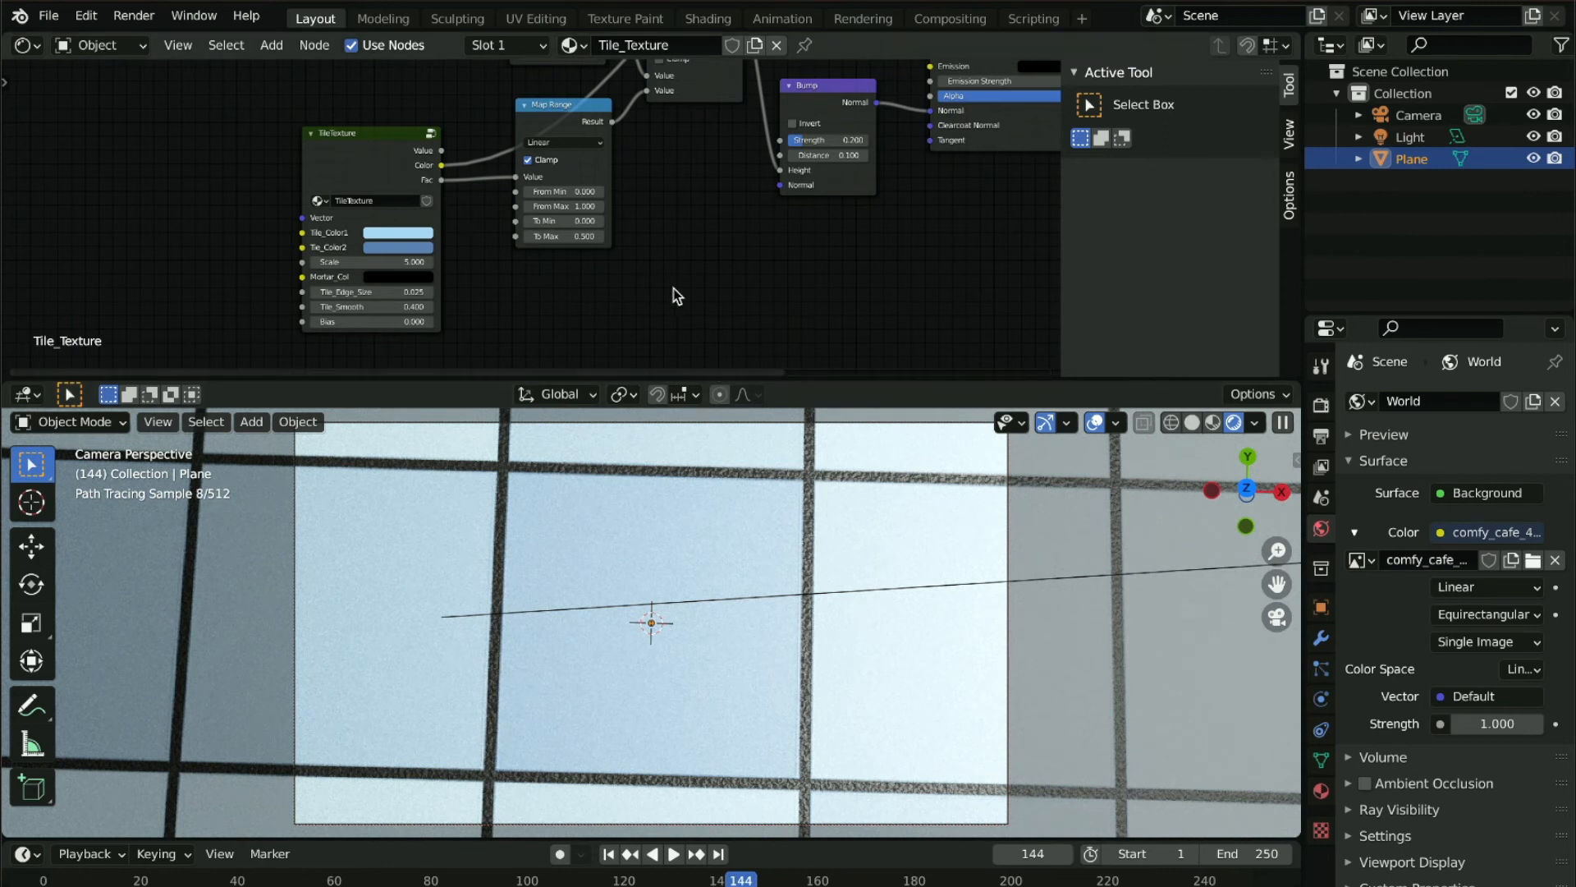
Move the TileTexture node closer to its Map Range node, and enter and leave the group to check its inputs
{"action": "left_click_drag", "start_coordinate": [361, 132], "coordinate": [382, 126]}
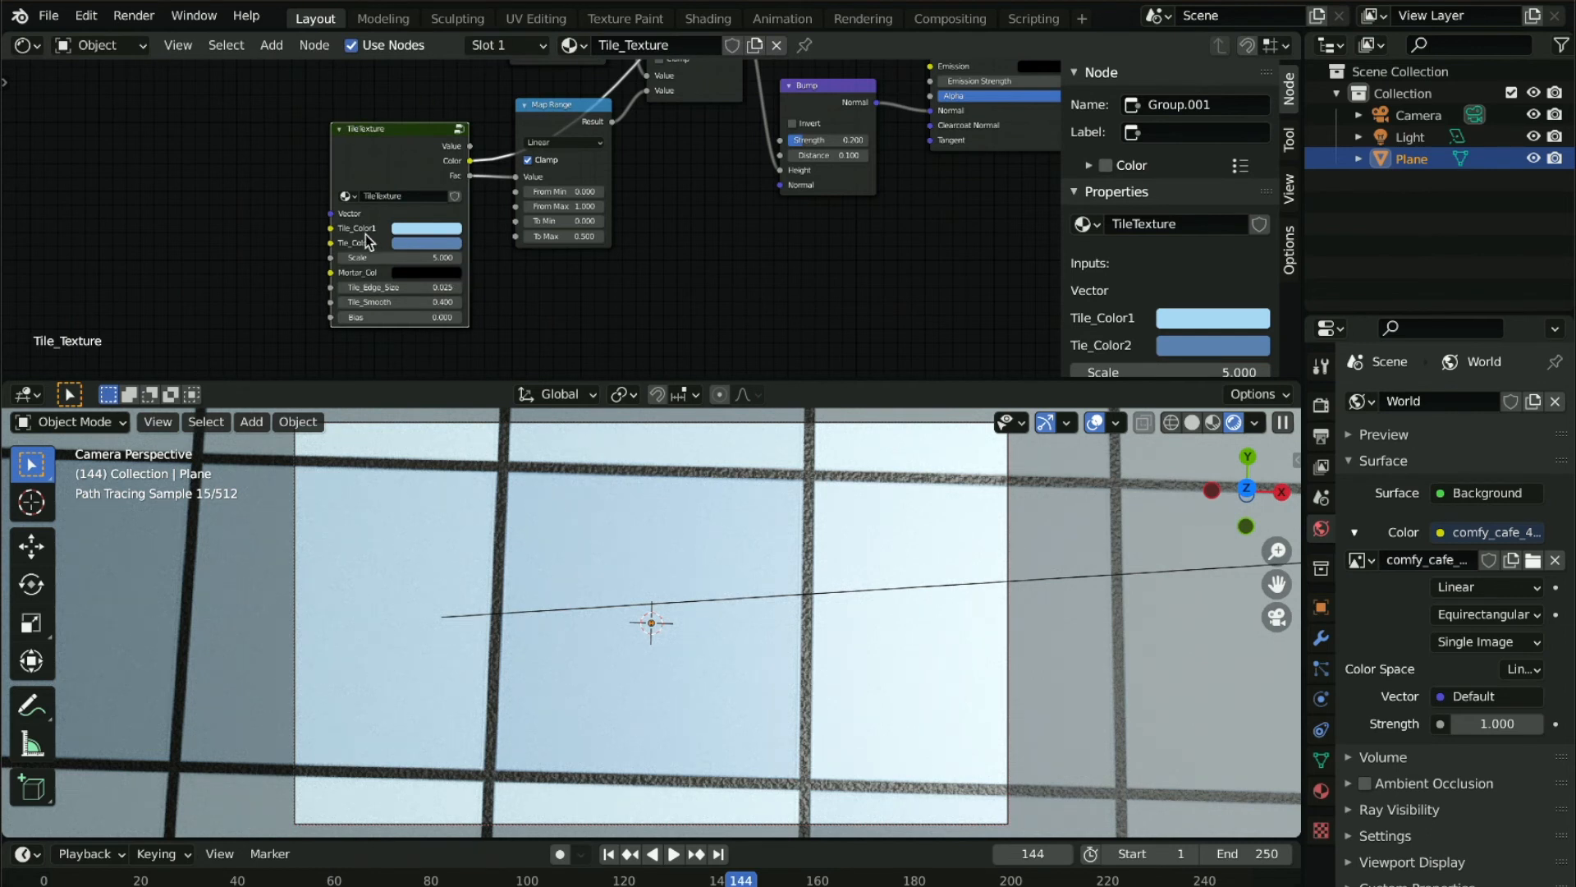
{"action": "key", "text": "Tab"}
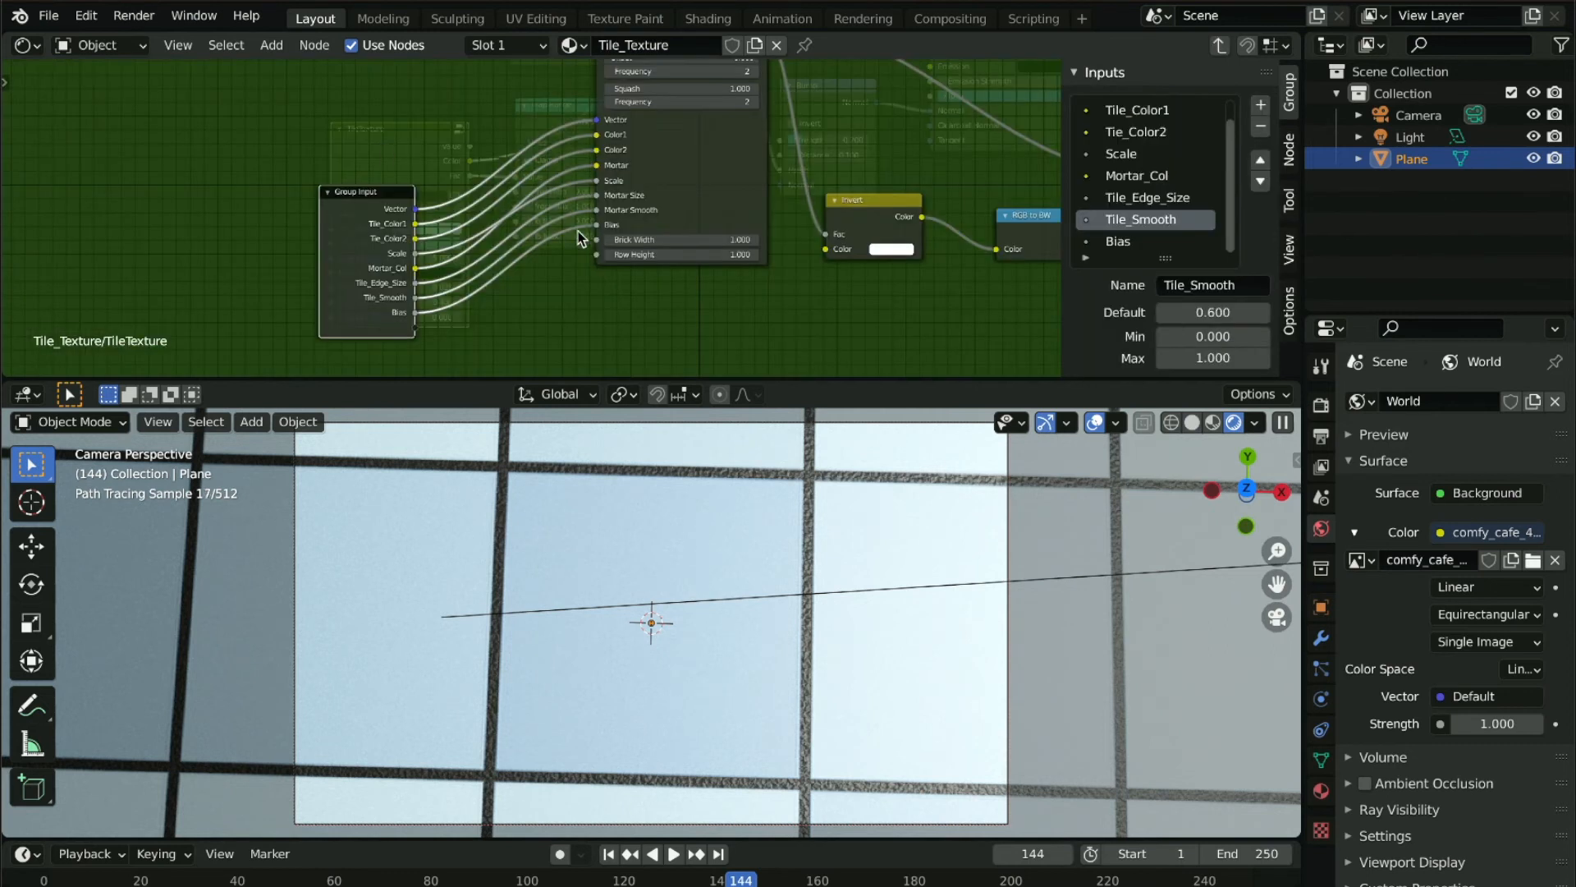
{"action": "key", "text": "Tab"}
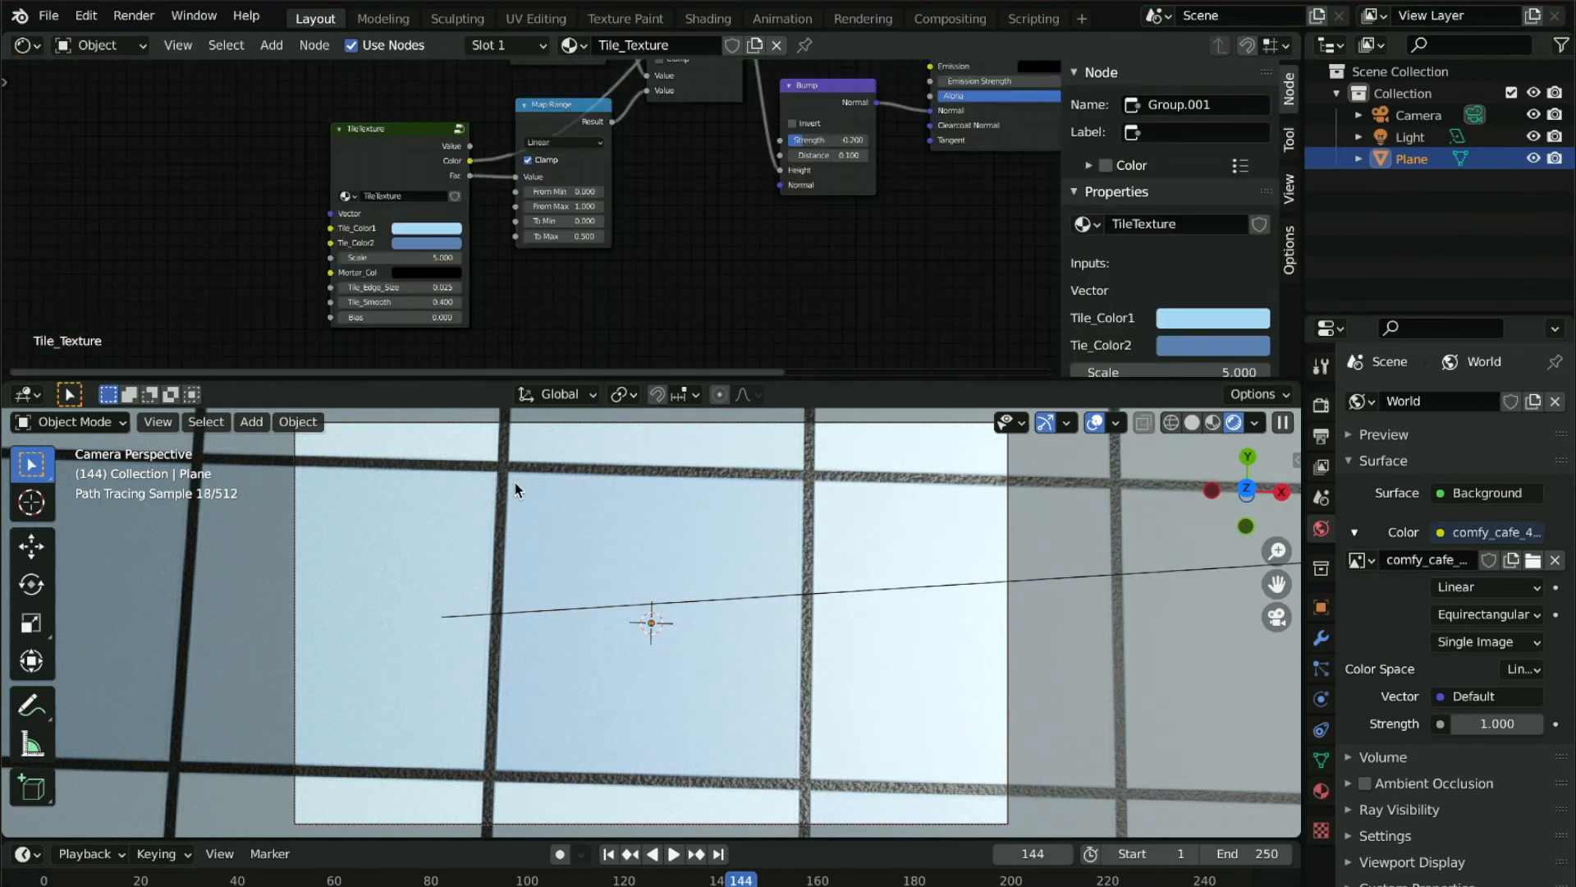